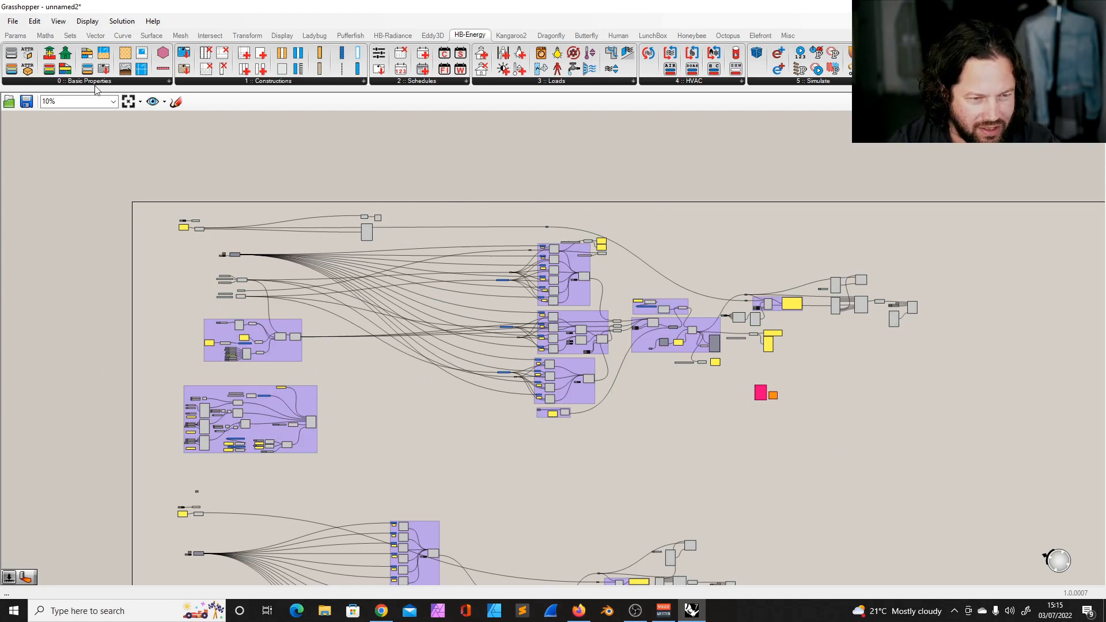
Look through the Honeybee, HB-Radiance and HB-Energy component sets and the energy results part of the definition.
click(691, 35)
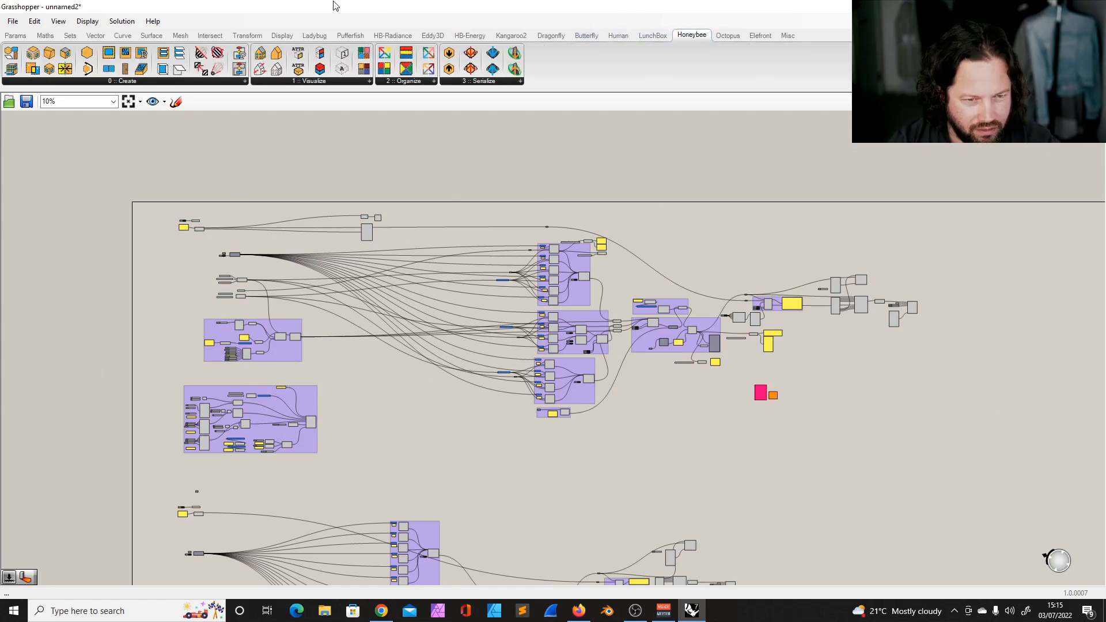
click(394, 36)
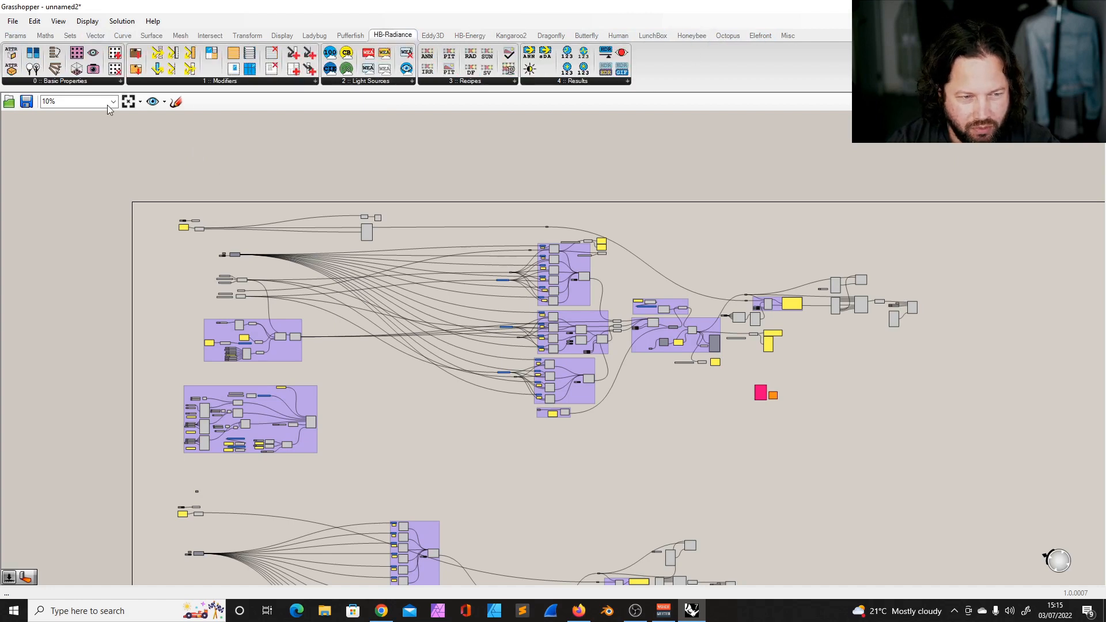
click(476, 37)
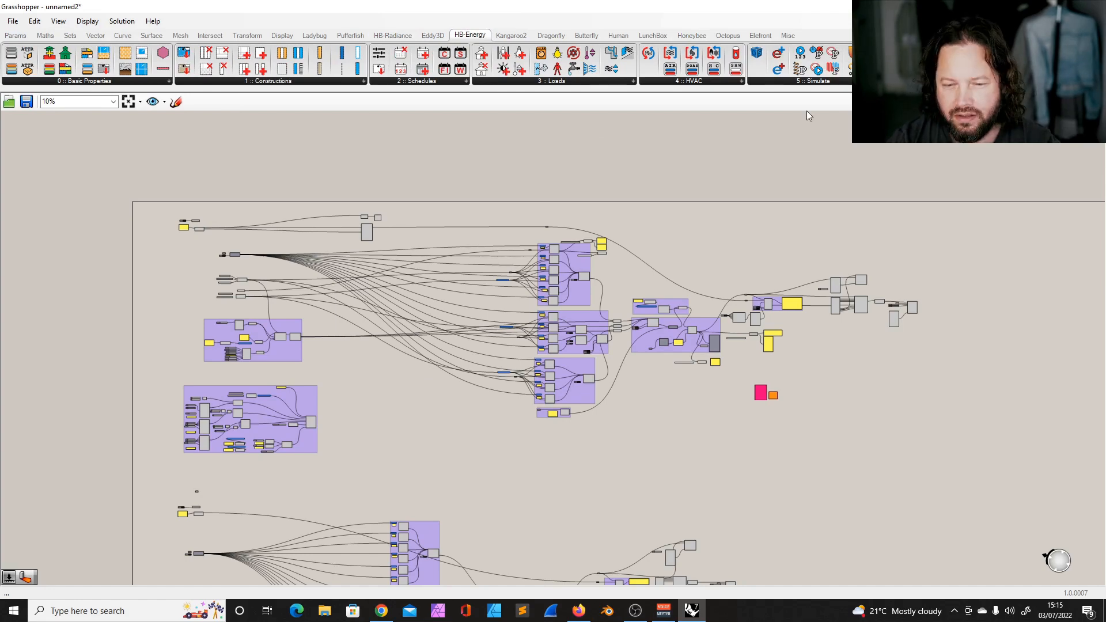
scroll(805, 180, up, 10)
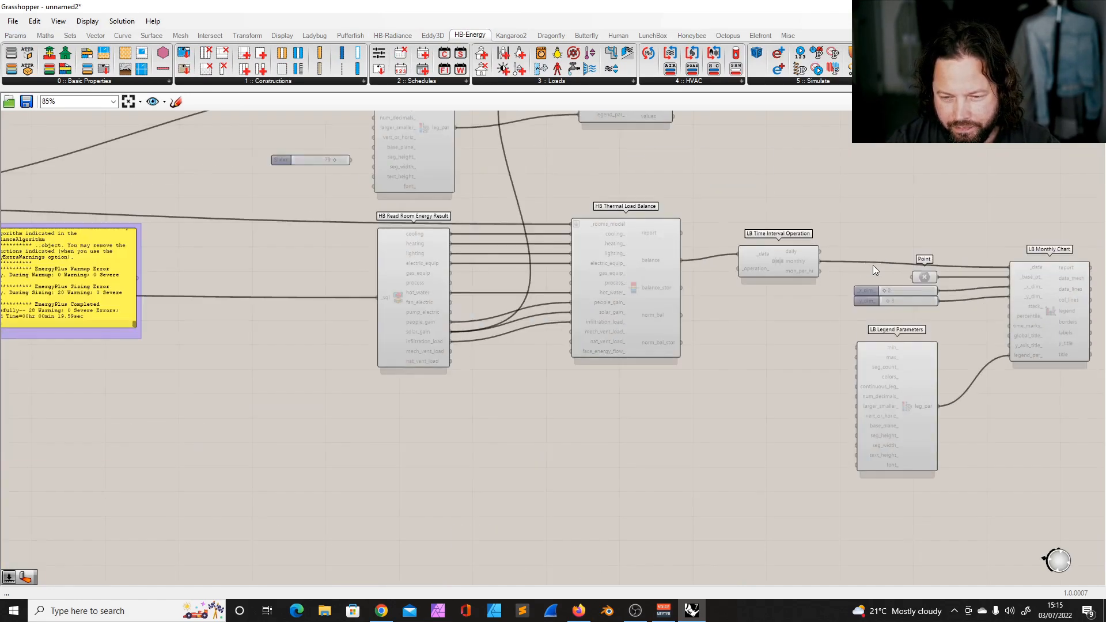
scroll(872, 265, down, 2)
scroll(789, 254, down, 8)
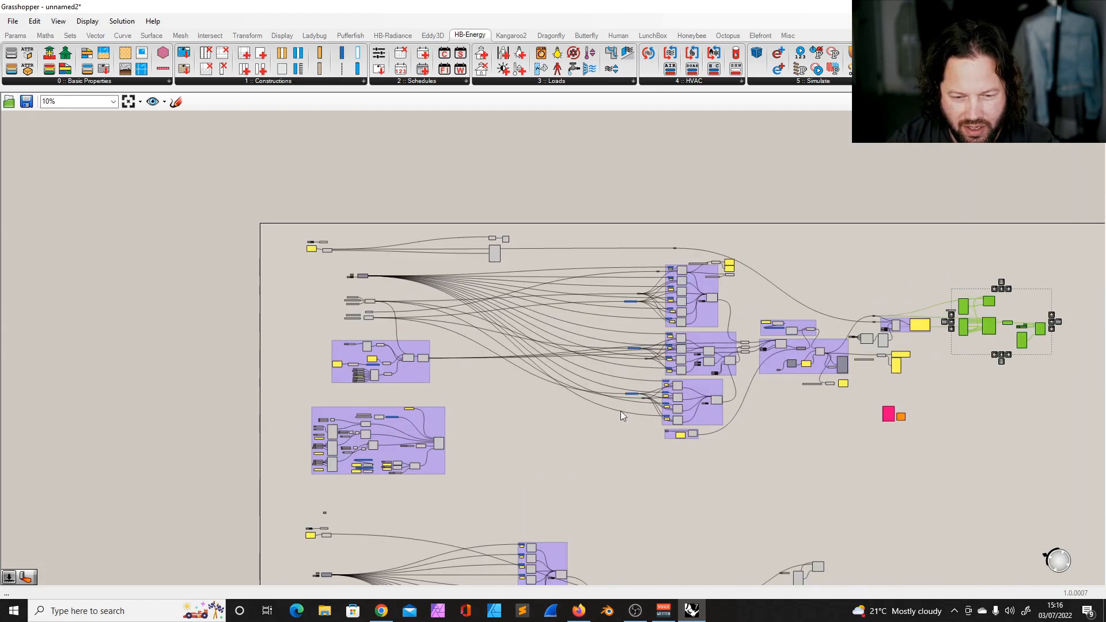
Review the Basic Properties and Constructions component lists of HB-Energy.
click(103, 82)
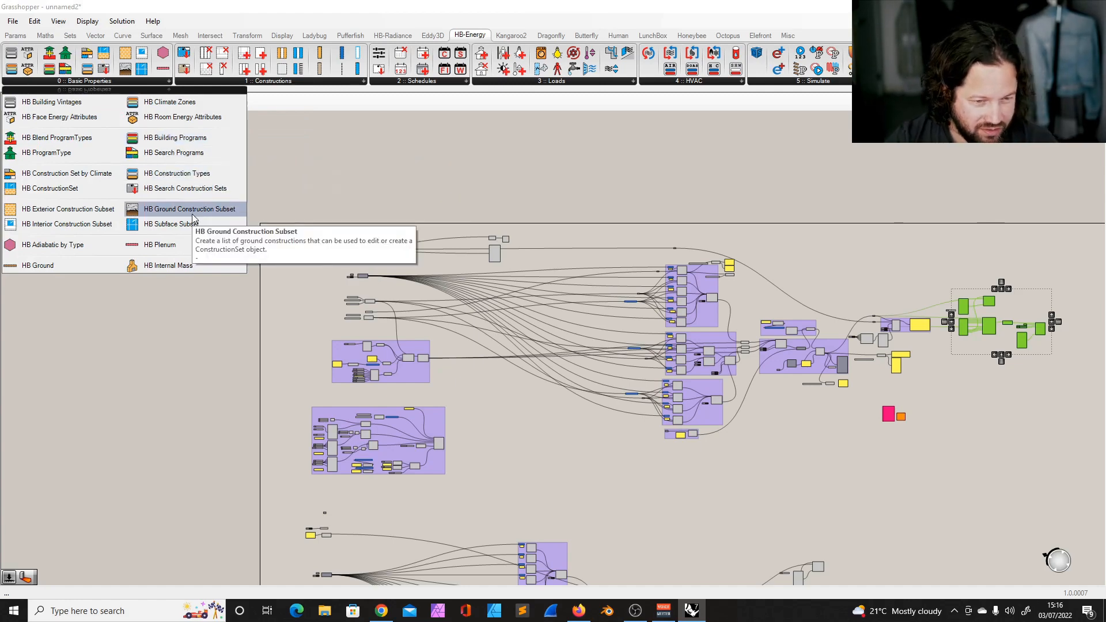
click(275, 84)
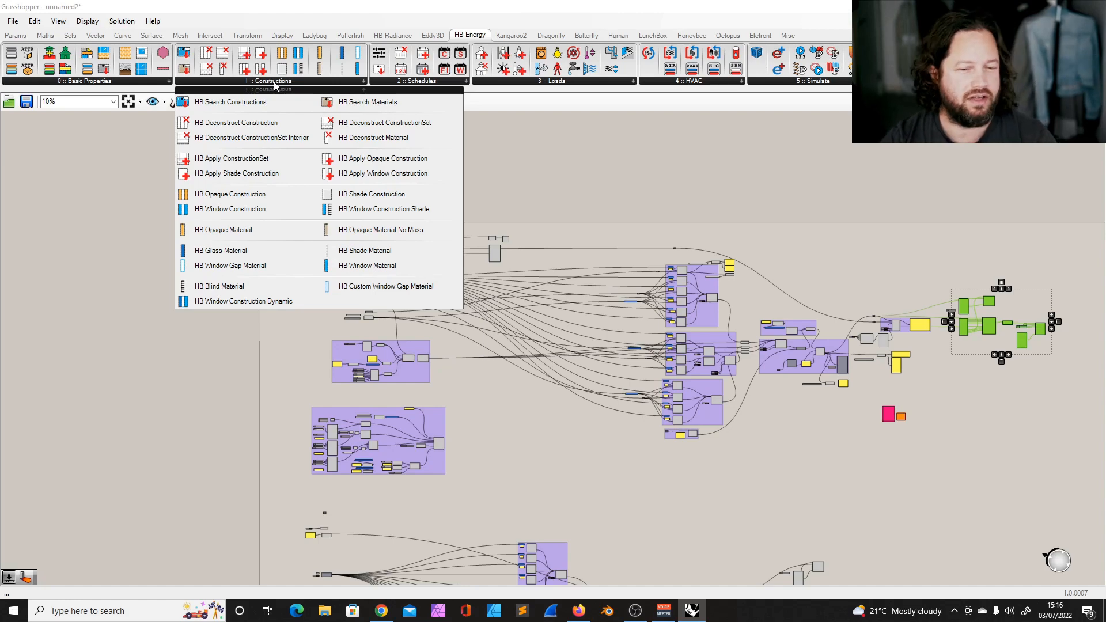
click(406, 427)
click(413, 418)
click(413, 397)
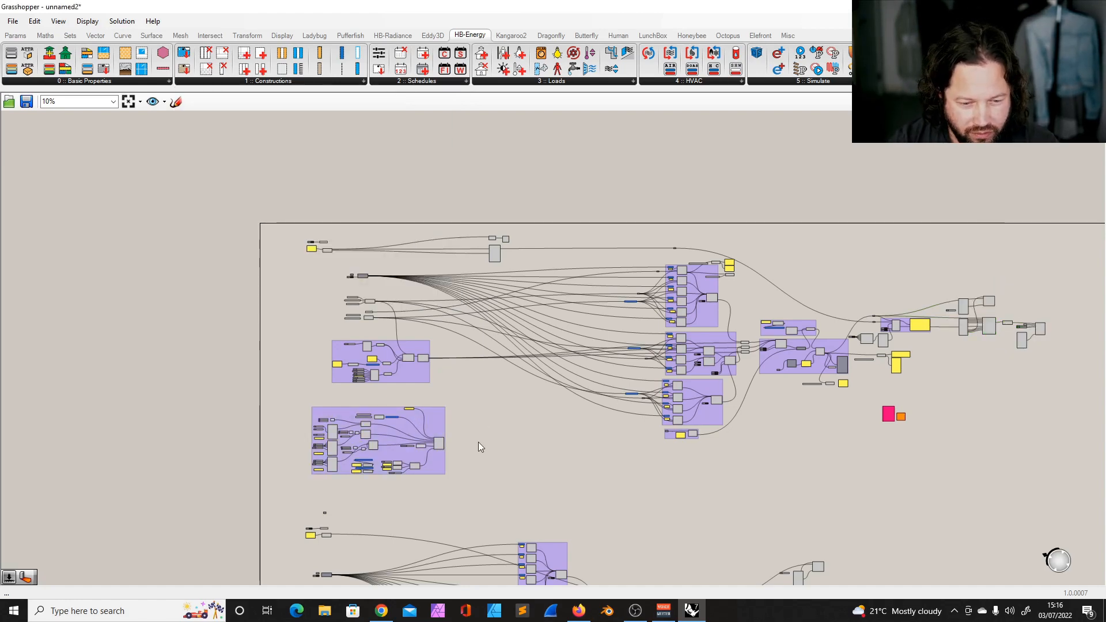
Examine the program group and the load, infiltration and setpoint inputs feeding the HB ProgramType component.
scroll(346, 477, up, 3)
scroll(309, 434, up, 5)
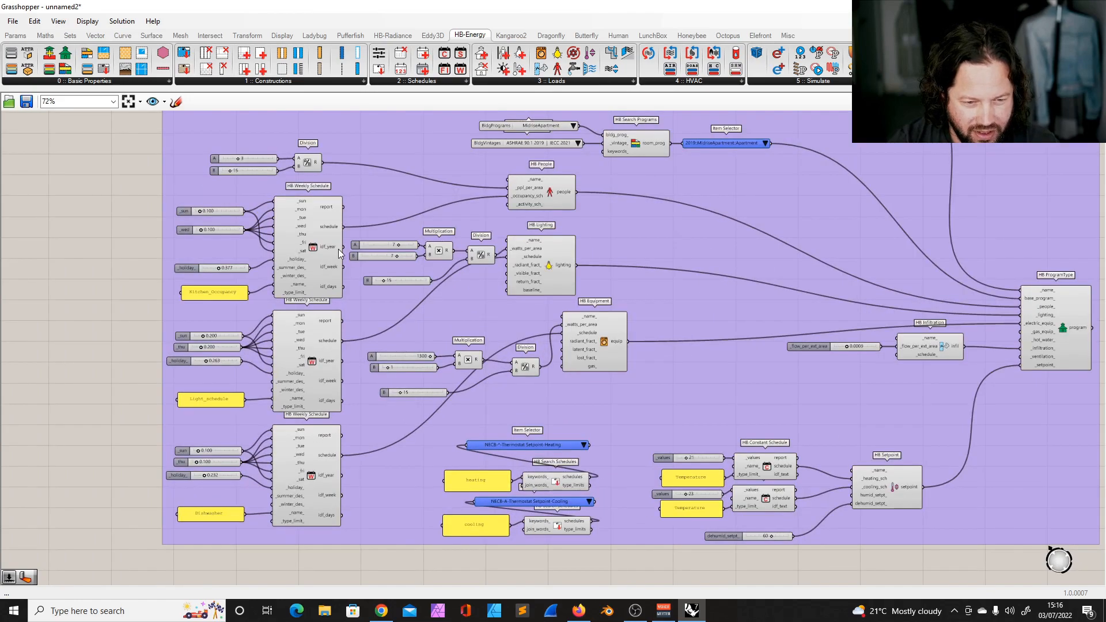
scroll(284, 252, up, 3)
scroll(284, 252, down, 8)
scroll(846, 263, up, 7)
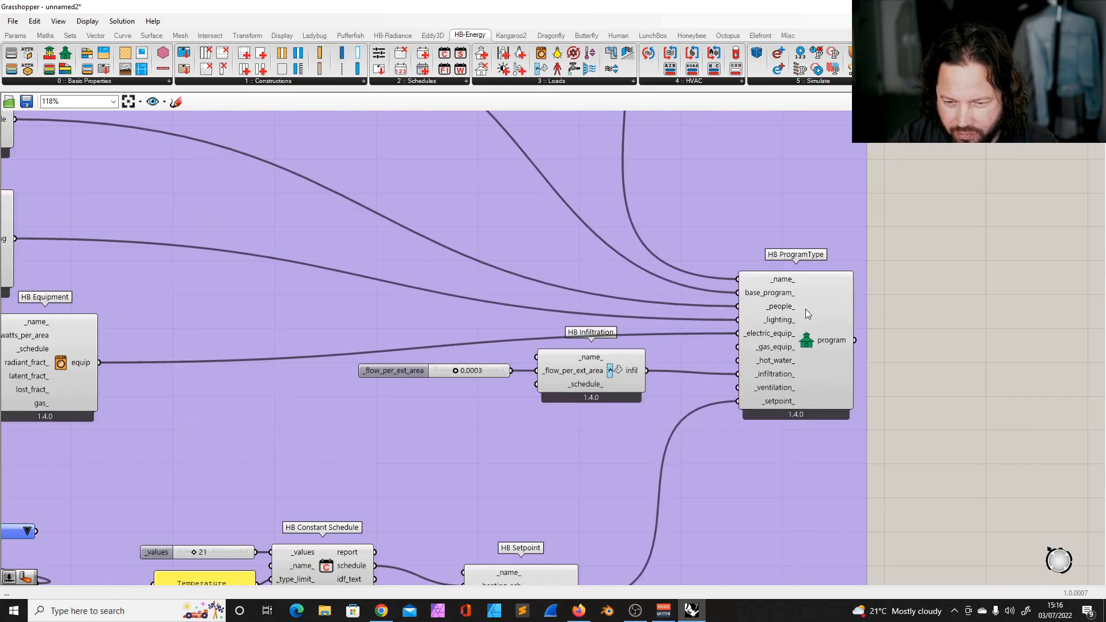
click(803, 305)
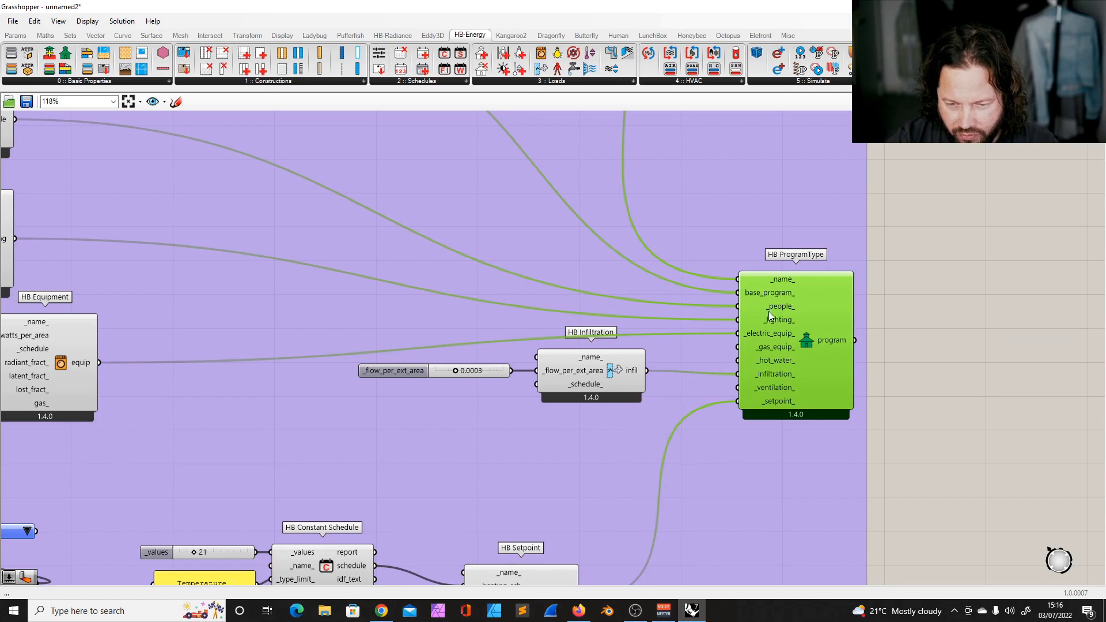
scroll(809, 305, down, 5)
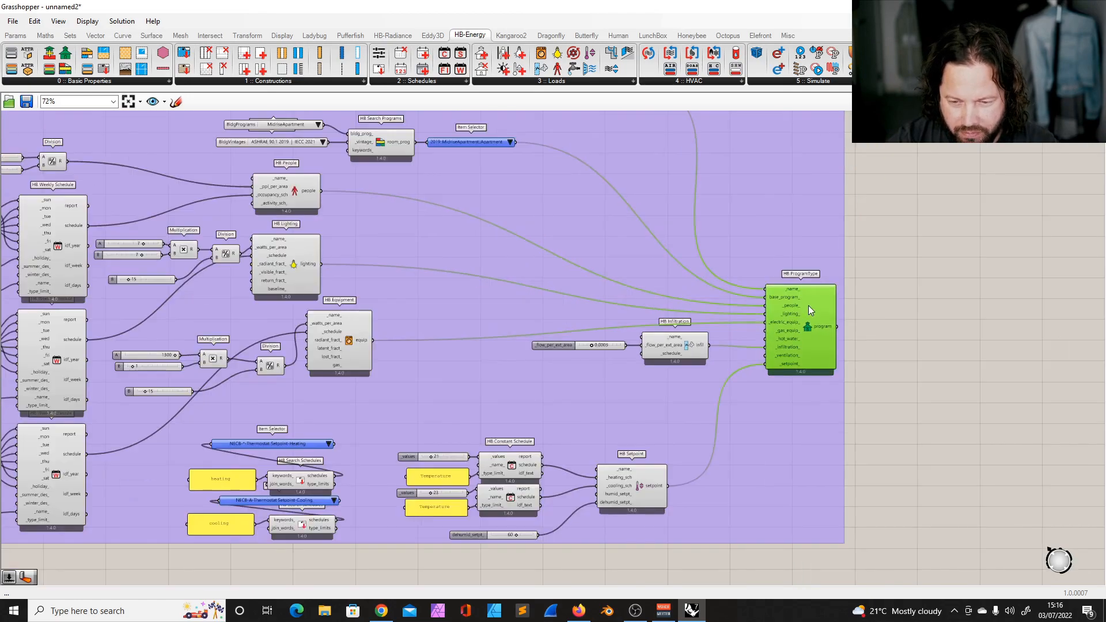
Trace the Kitchen_Occupancy HB Weekly Schedule into the occupancy schedule input of HB People.
scroll(444, 274, up, 6)
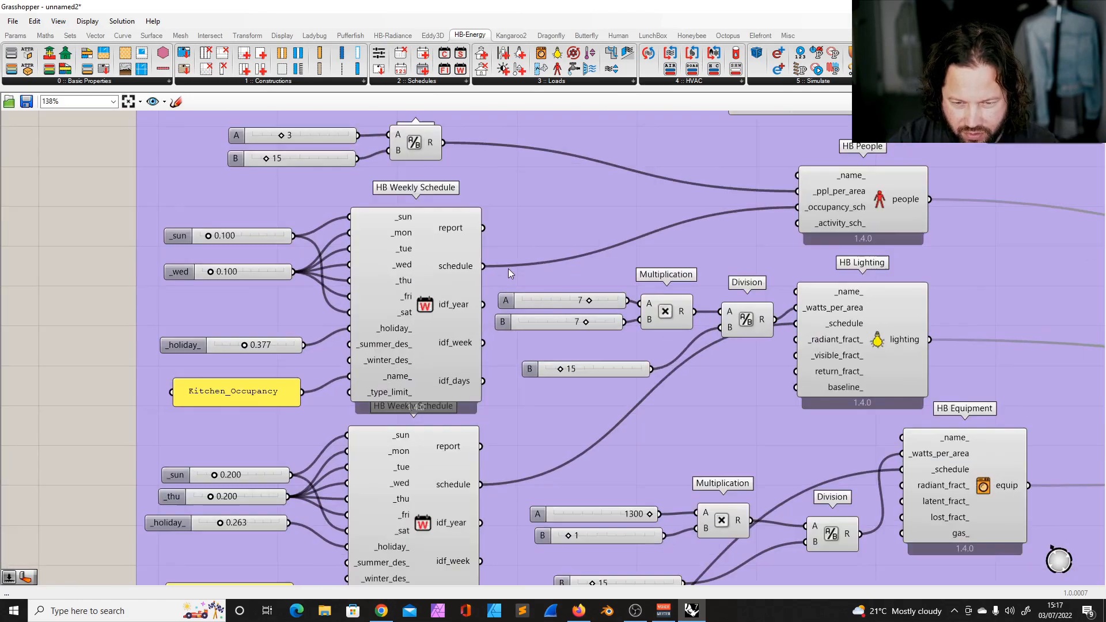
click(427, 234)
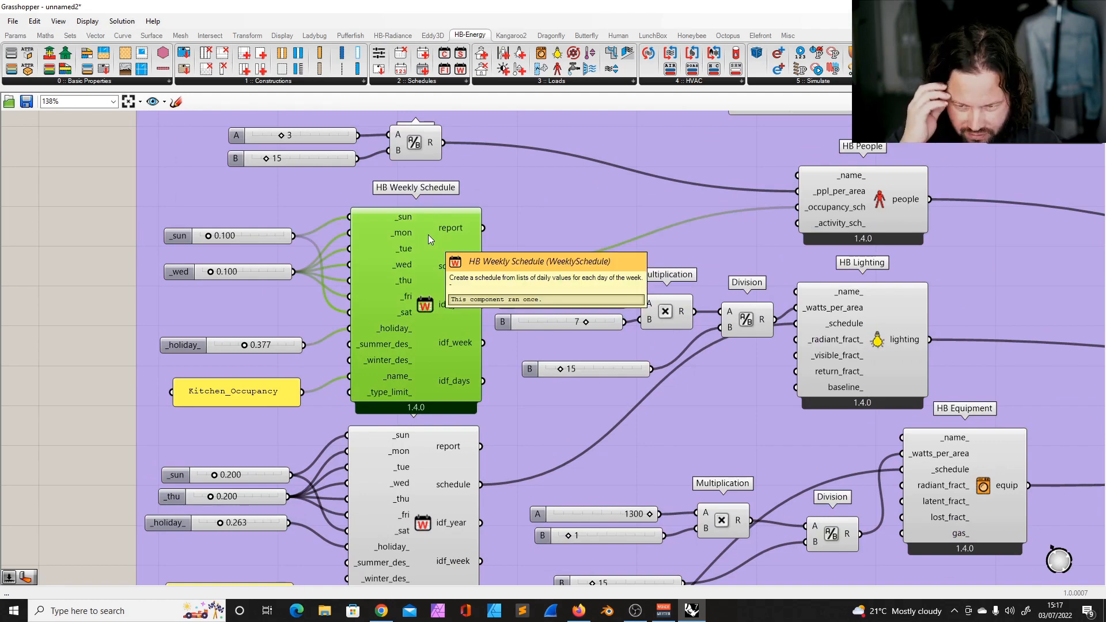
click(880, 183)
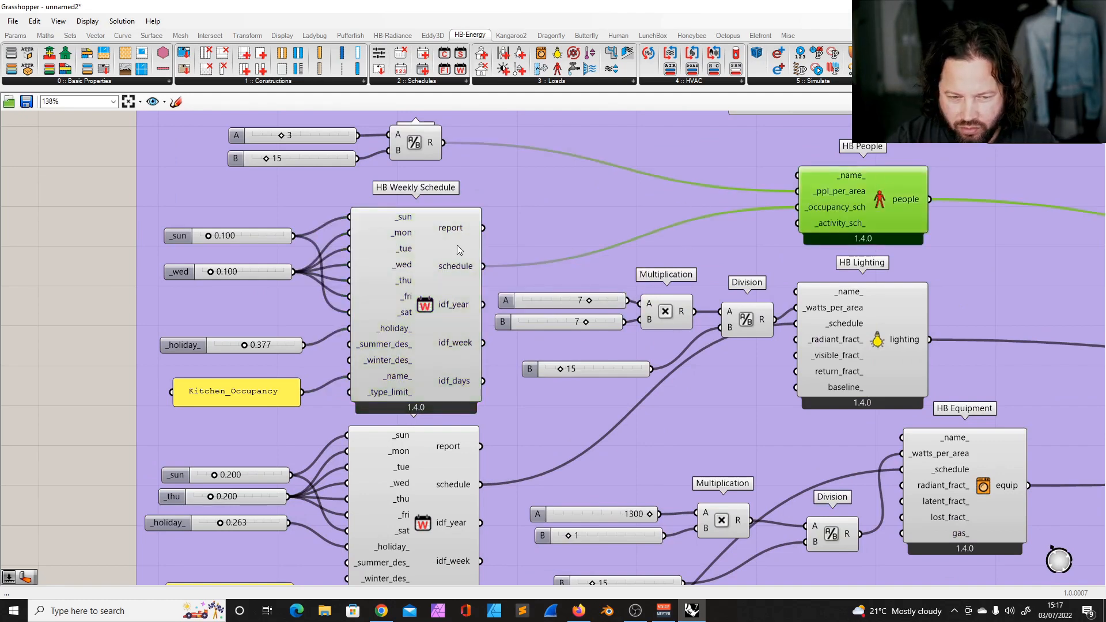
click(438, 249)
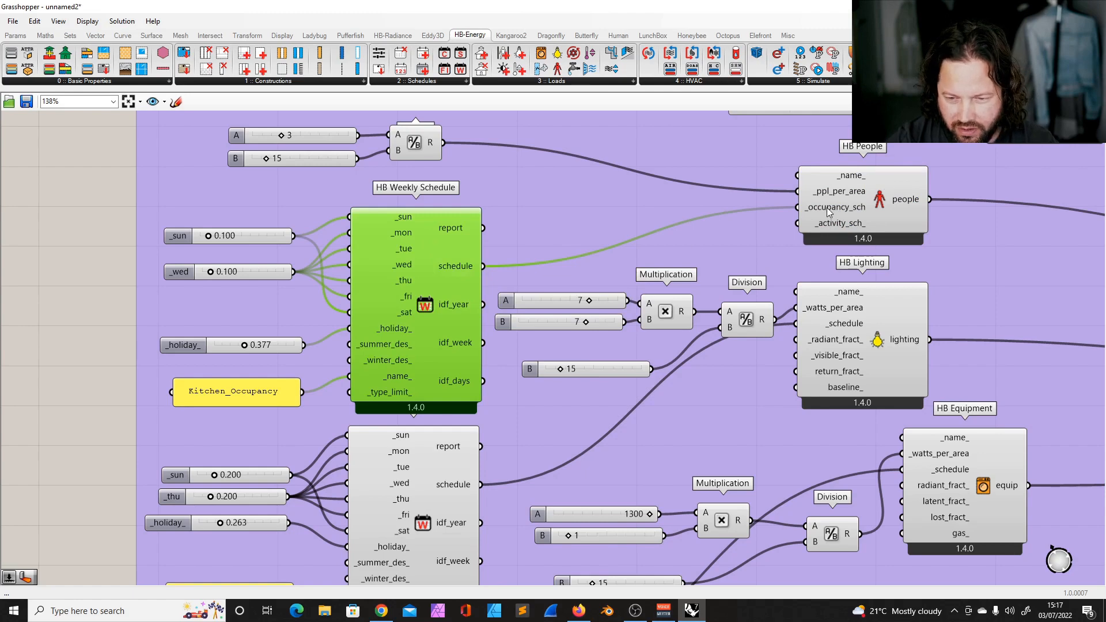
click(835, 203)
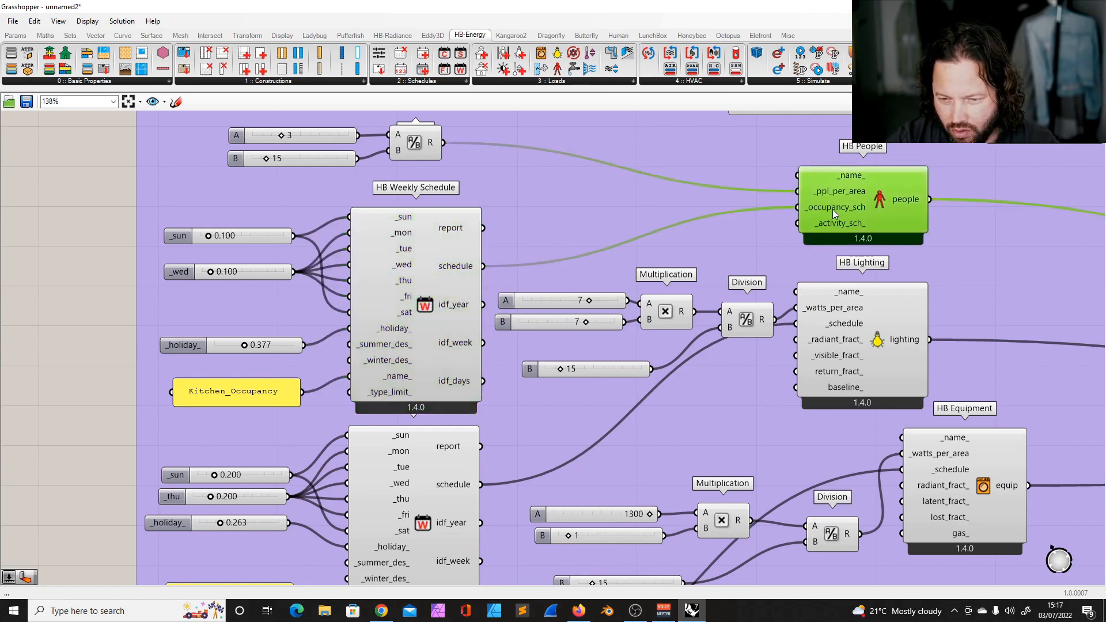
Follow the HB People output to the people input of HB ProgramType and examine the people-per-area and schedule inputs of HB People.
scroll(917, 354, down, 5)
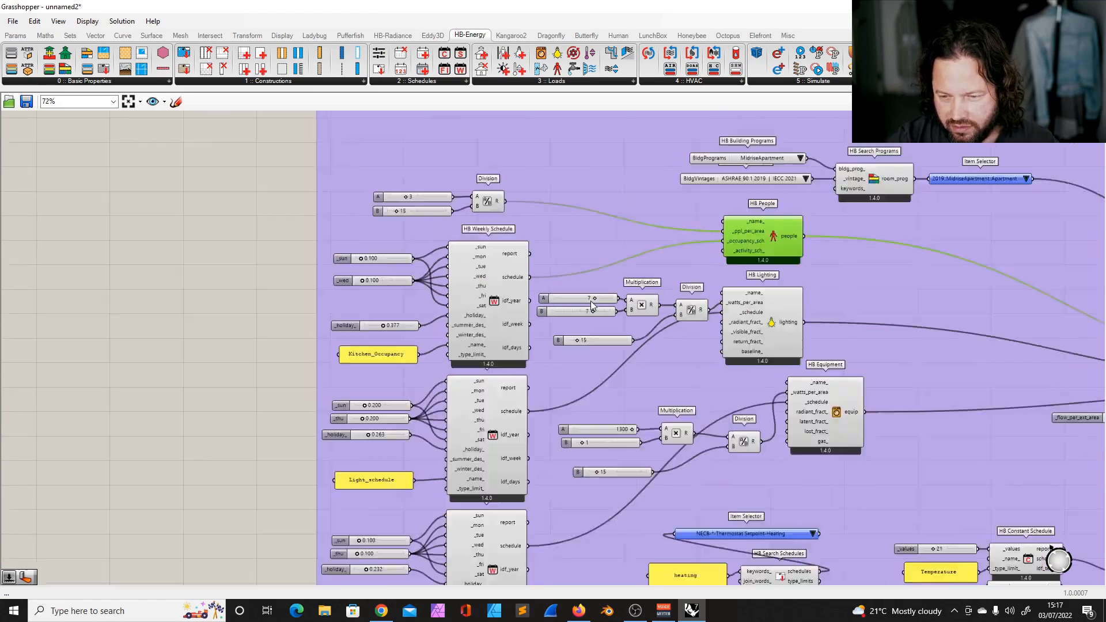
scroll(918, 320, up, 6)
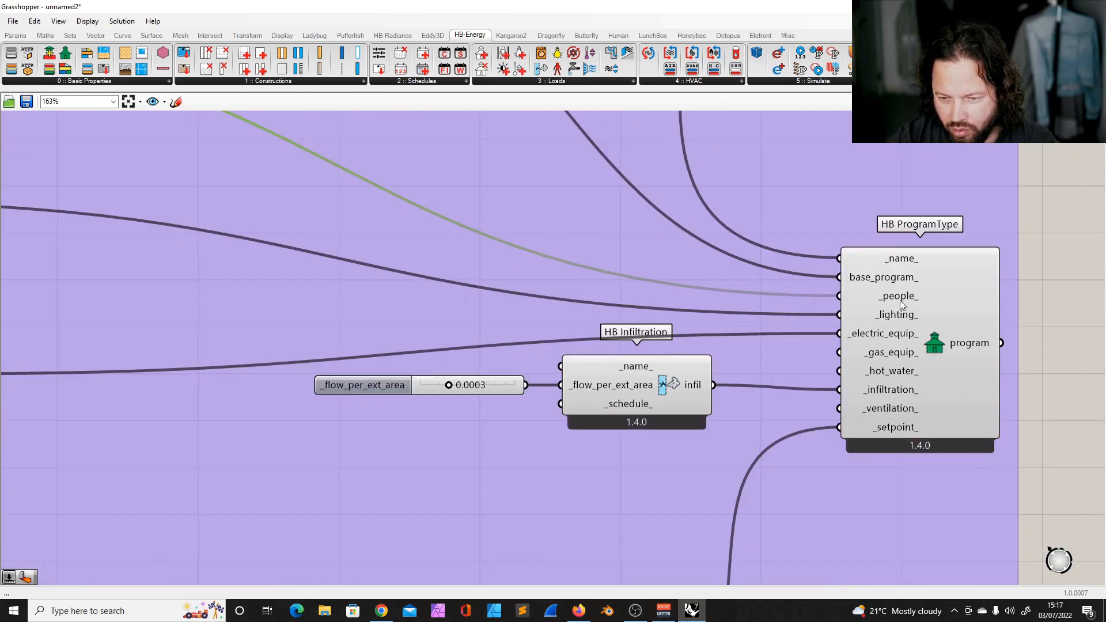
scroll(902, 304, down, 5)
scroll(504, 262, up, 5)
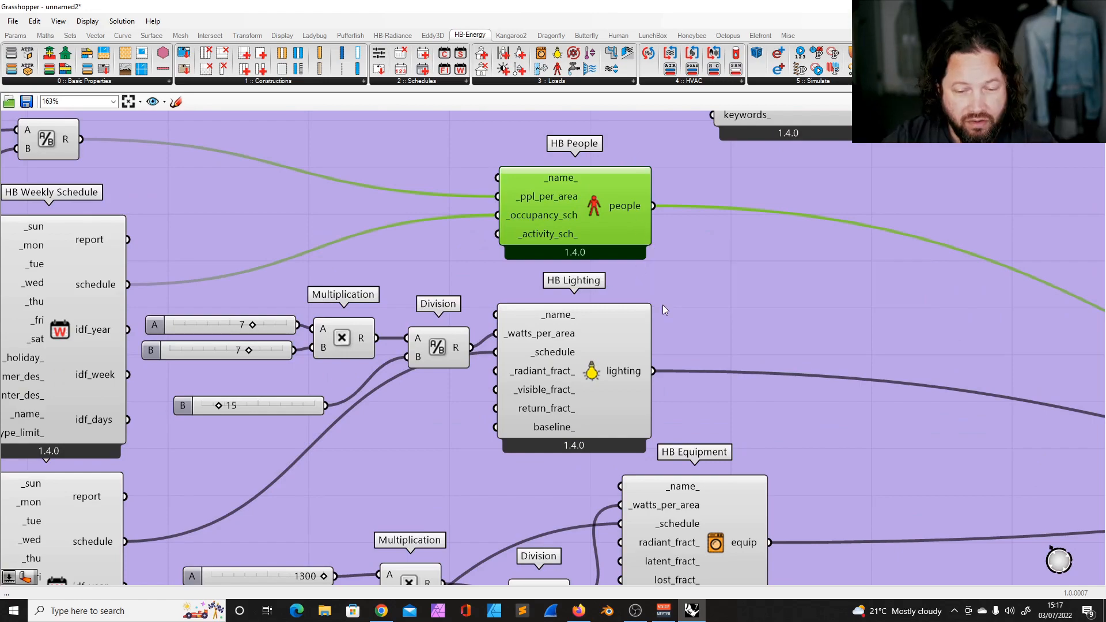
scroll(662, 310, down, 5)
scroll(643, 190, up, 5)
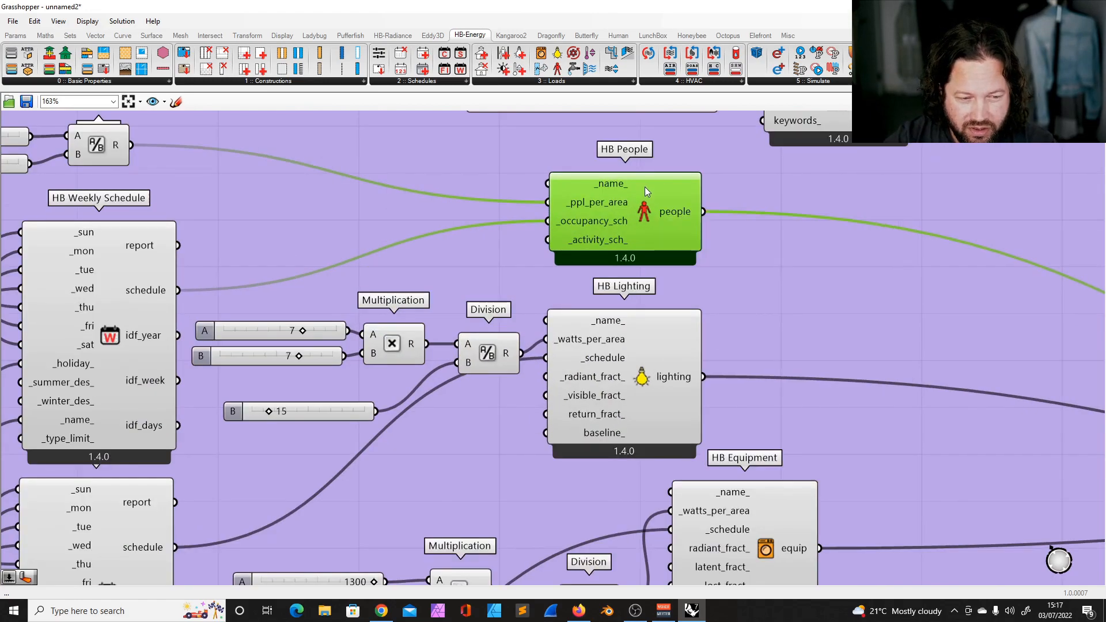
scroll(626, 220, down, 4)
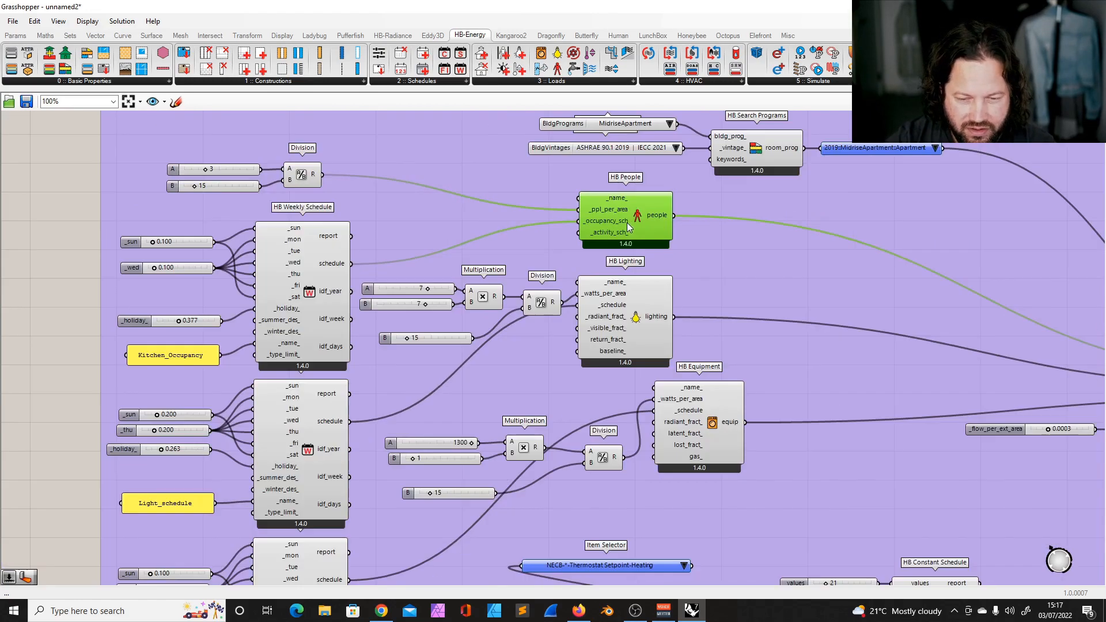
scroll(677, 206, up, 6)
scroll(663, 201, down, 2)
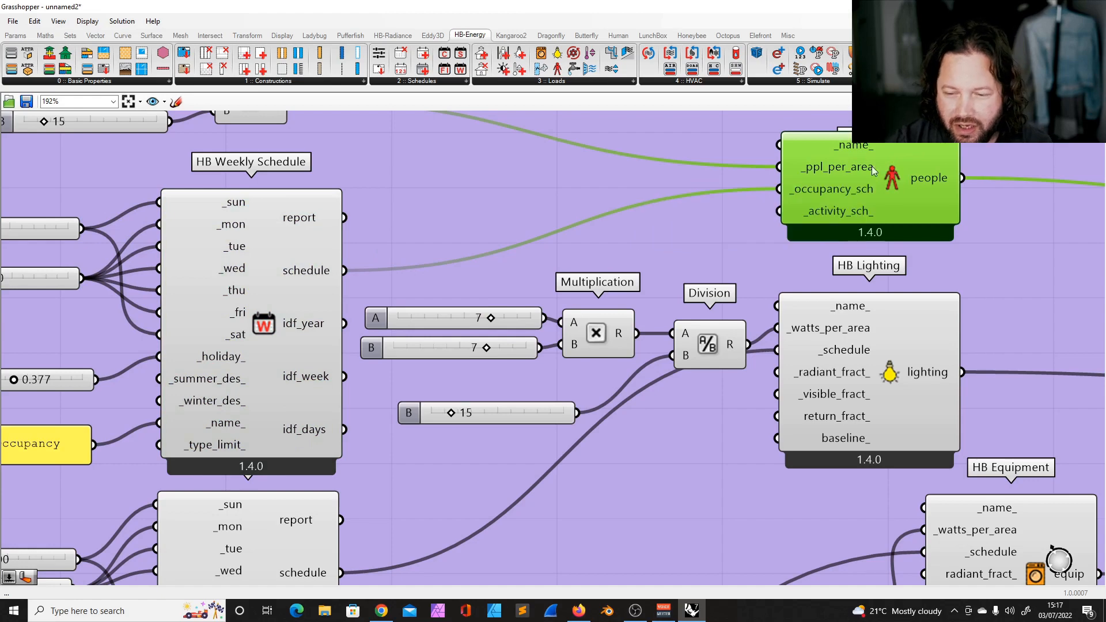
scroll(721, 205, down, 3)
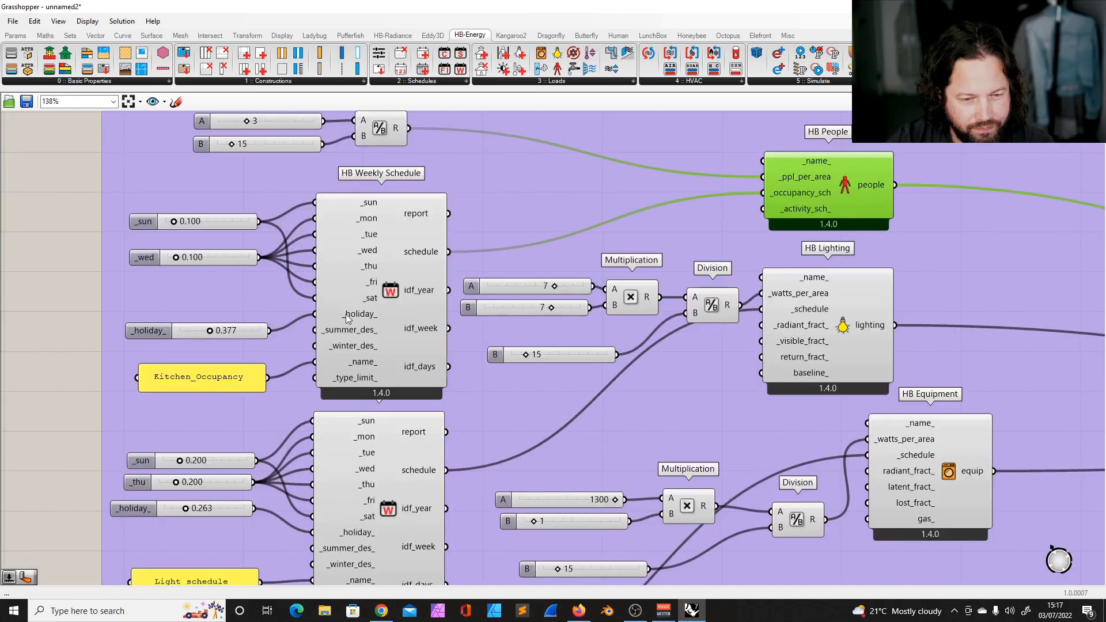
Examine which days of the Kitchen_Occupancy weekly schedule the _sun and _wed sliders drive.
click(349, 252)
scroll(191, 260, up, 4)
mouse_move(244, 214)
mouse_down()
mouse_move(268, 199)
mouse_move(241, 215)
mouse_up()
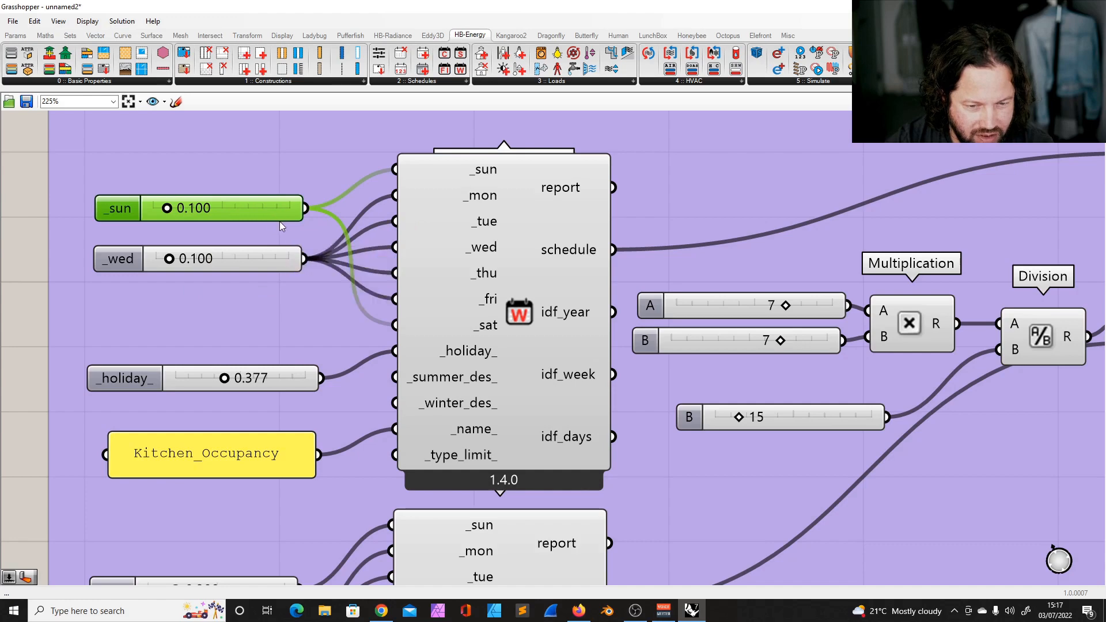
mouse_move(483, 170)
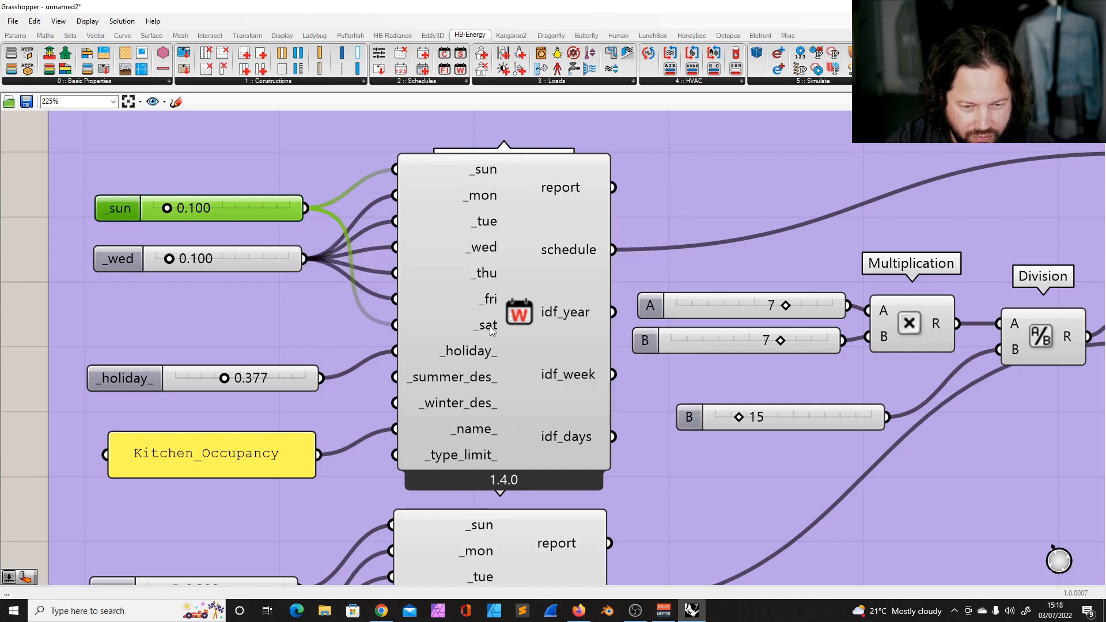
mouse_move(239, 268)
mouse_down()
mouse_move(240, 284)
mouse_move(254, 252)
mouse_move(252, 279)
mouse_move(239, 264)
mouse_up()
click(241, 205)
click(246, 250)
click(239, 206)
click(244, 251)
click(243, 212)
click(243, 252)
Examine the day and holiday sliders of the Light_schedule and Dishwasher weekly schedules.
scroll(331, 251, down, 8)
scroll(332, 350, up, 5)
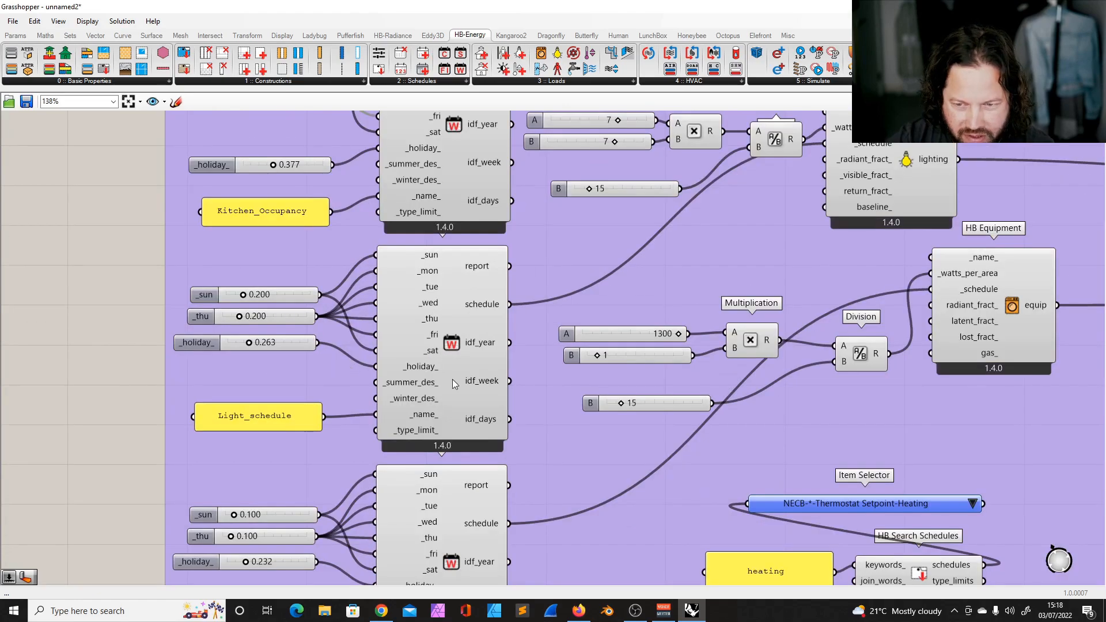
scroll(452, 379, down, 2)
scroll(82, 409, up, 4)
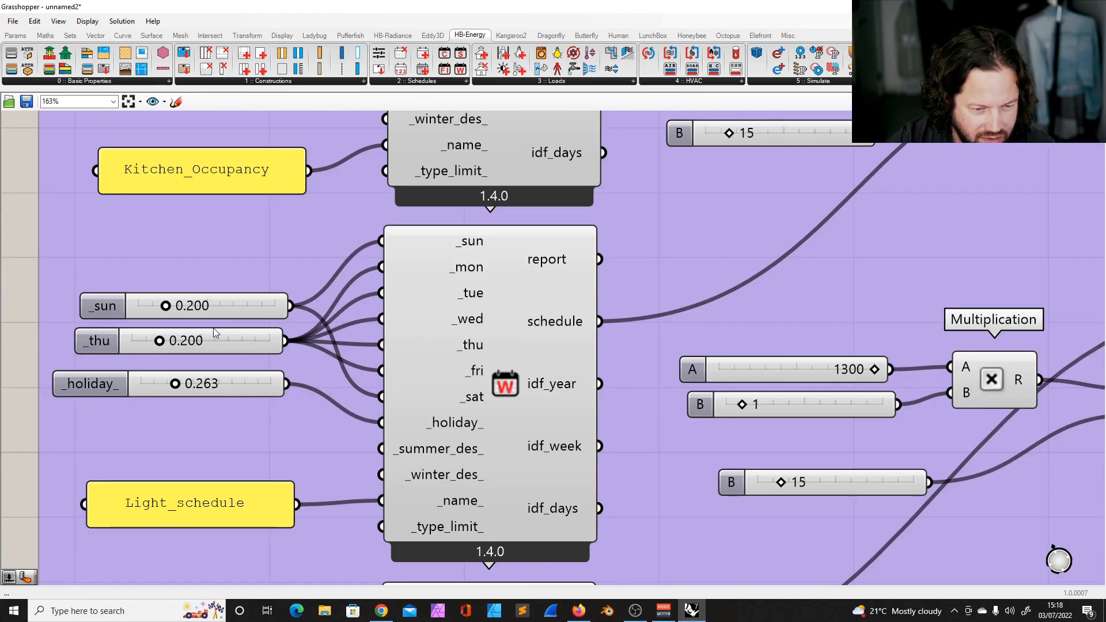
scroll(217, 397, down, 3)
scroll(227, 438, up, 3)
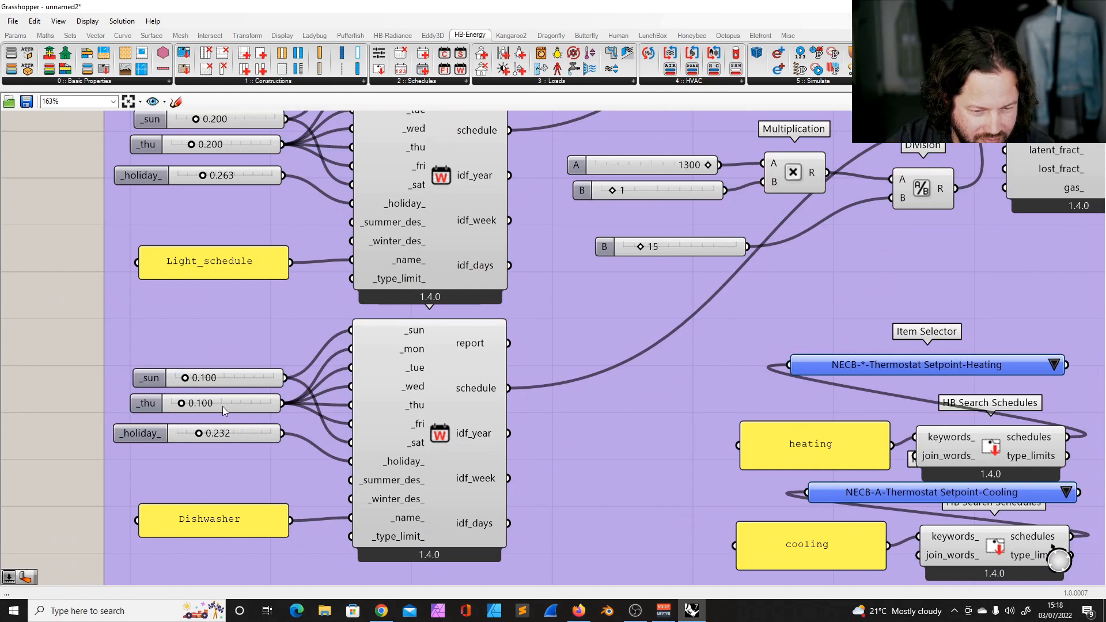
scroll(250, 440, down, 4)
scroll(234, 447, up, 3)
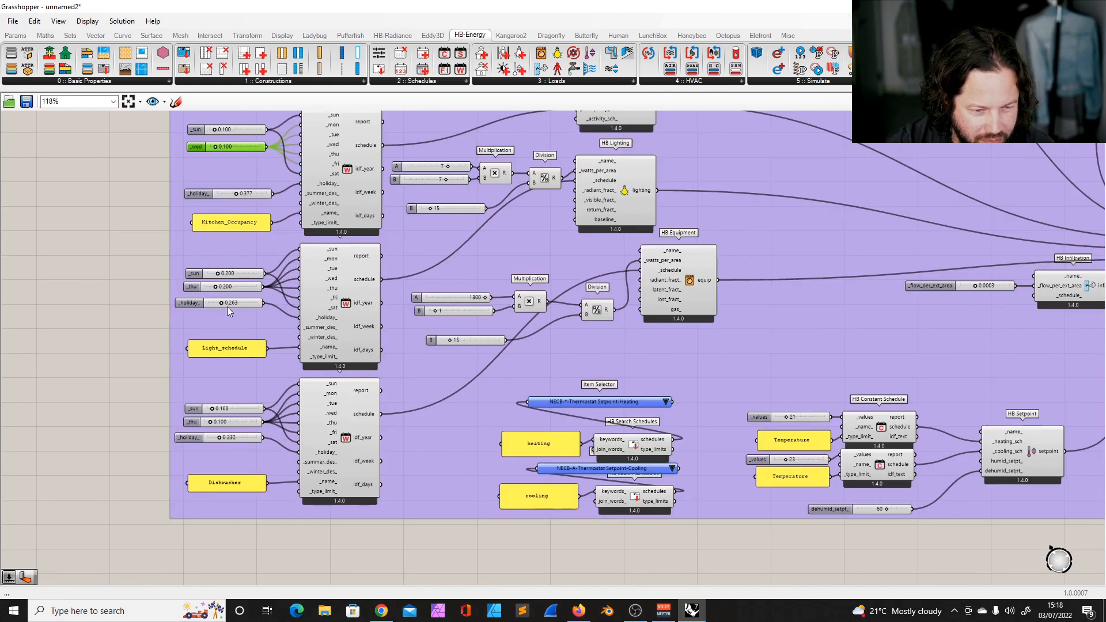
Inspect the holiday and weekday sliders connected to the Kitchen_Occupancy weekly schedule and the schedule component itself.
click(227, 306)
scroll(230, 306, up, 4)
scroll(237, 302, down, 5)
scroll(231, 345, up, 3)
click(232, 346)
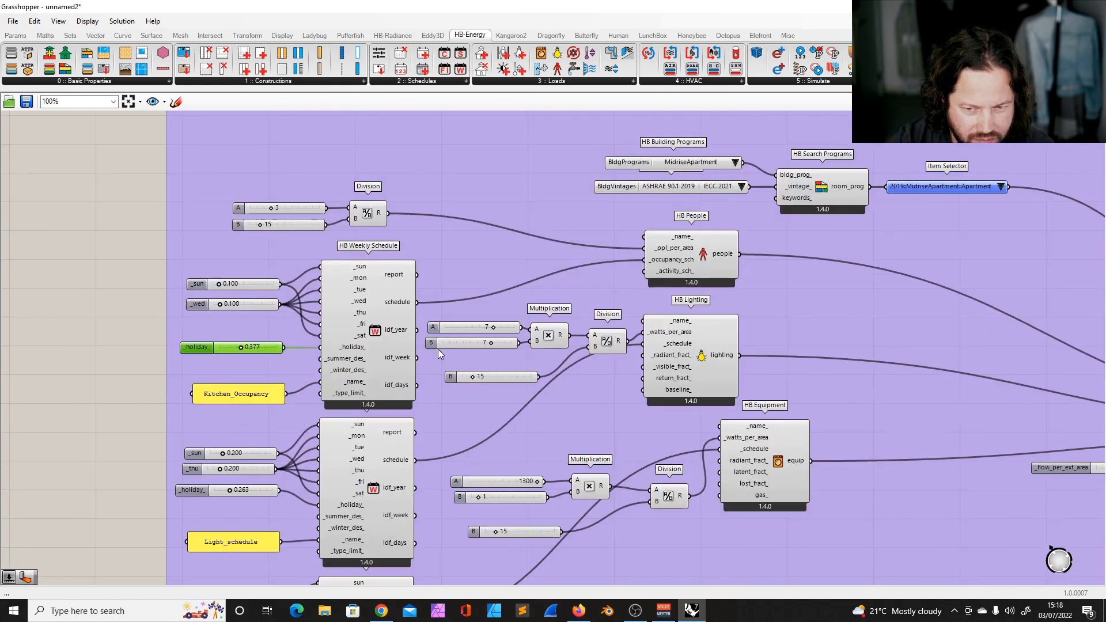
scroll(232, 345, up, 4)
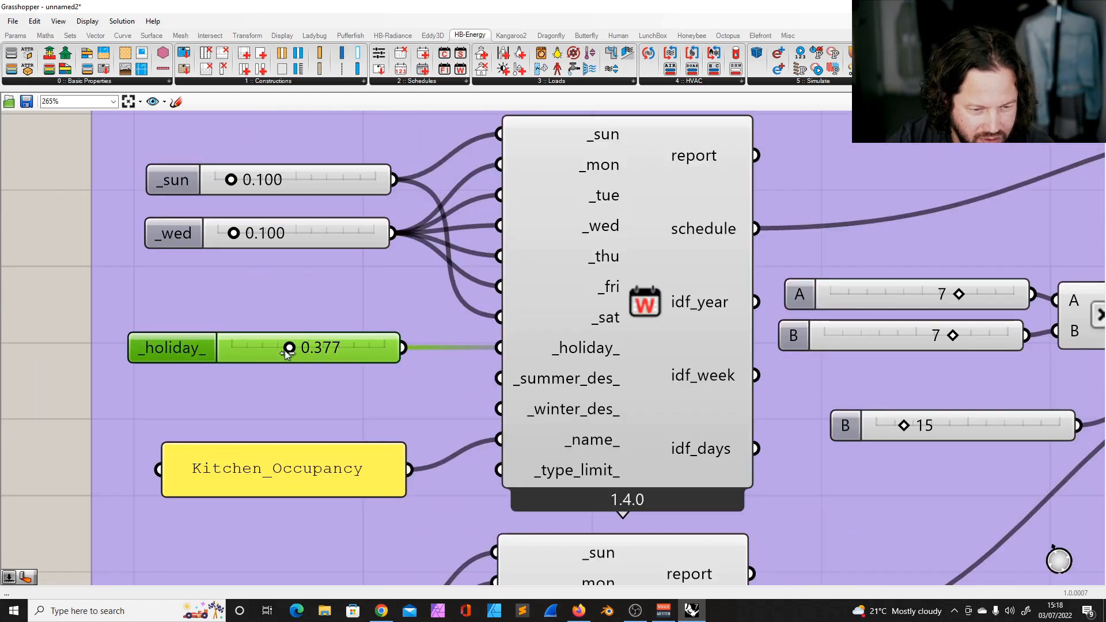
drag(346, 352, 340, 352)
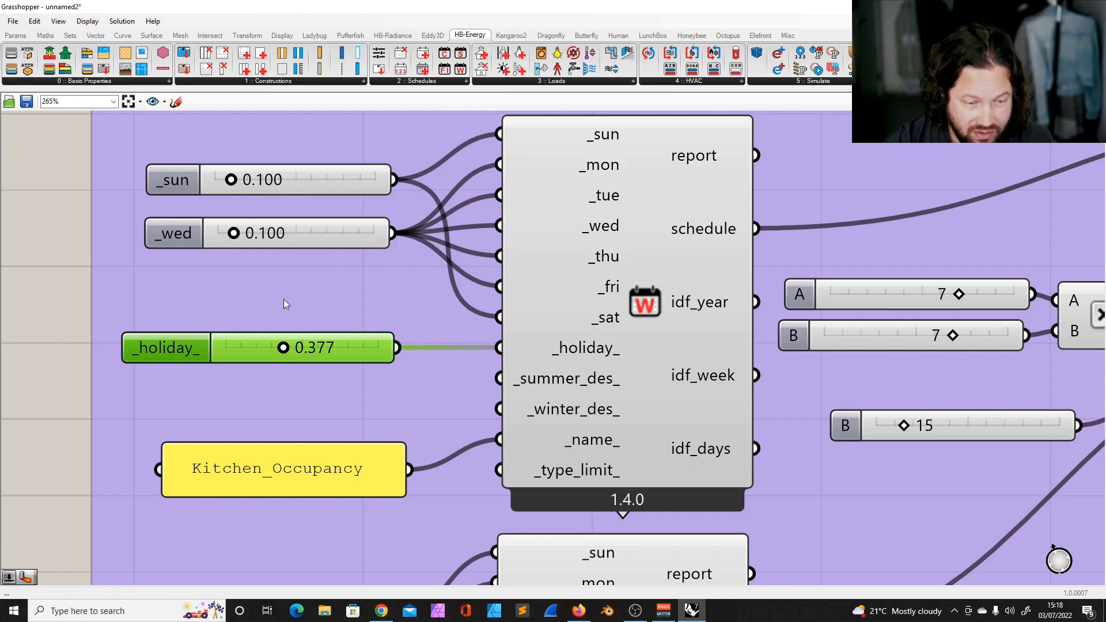
mouse_move(320, 231)
mouse_down()
mouse_move(320, 253)
mouse_move(319, 230)
mouse_up()
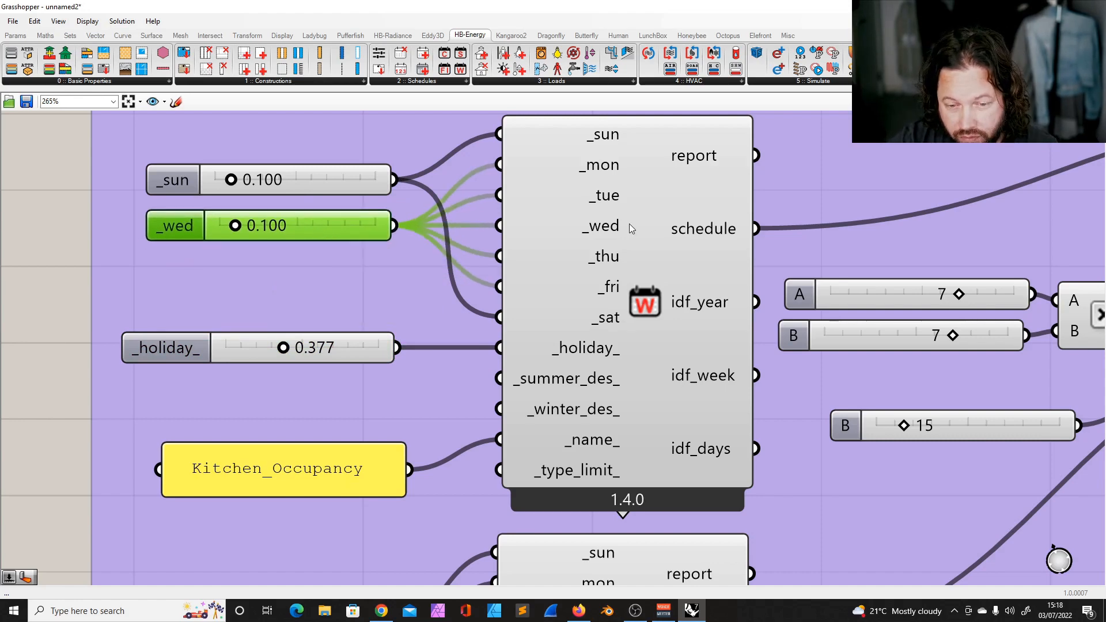
click(663, 155)
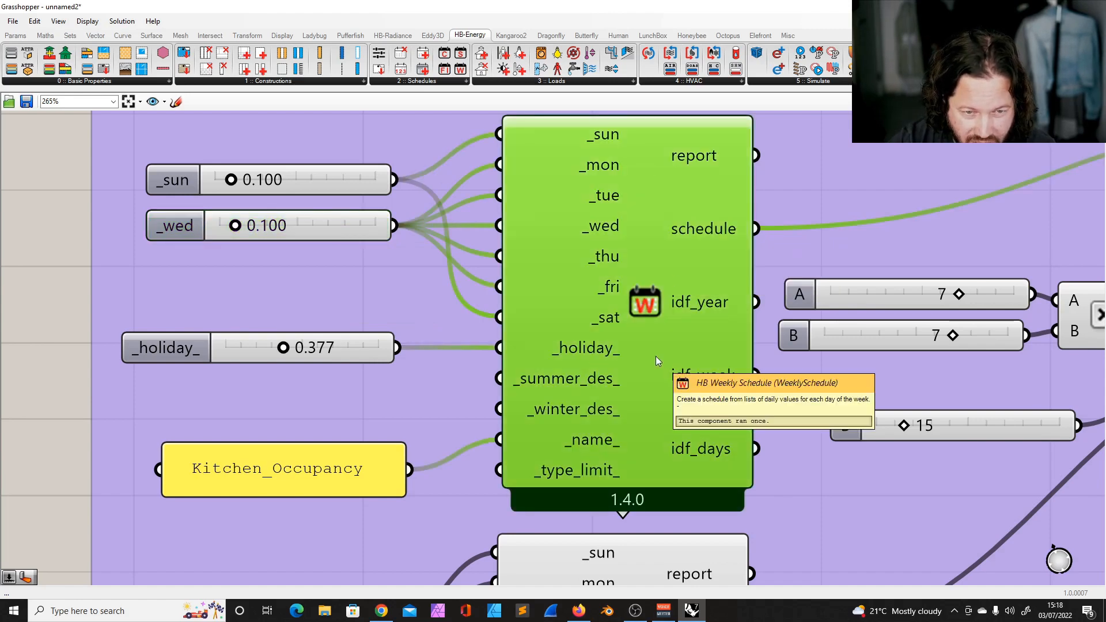
Examine the day, holiday and design-day inputs of the Kitchen_Occupancy weekly schedule and its place within the program type group.
mouse_move(670, 348)
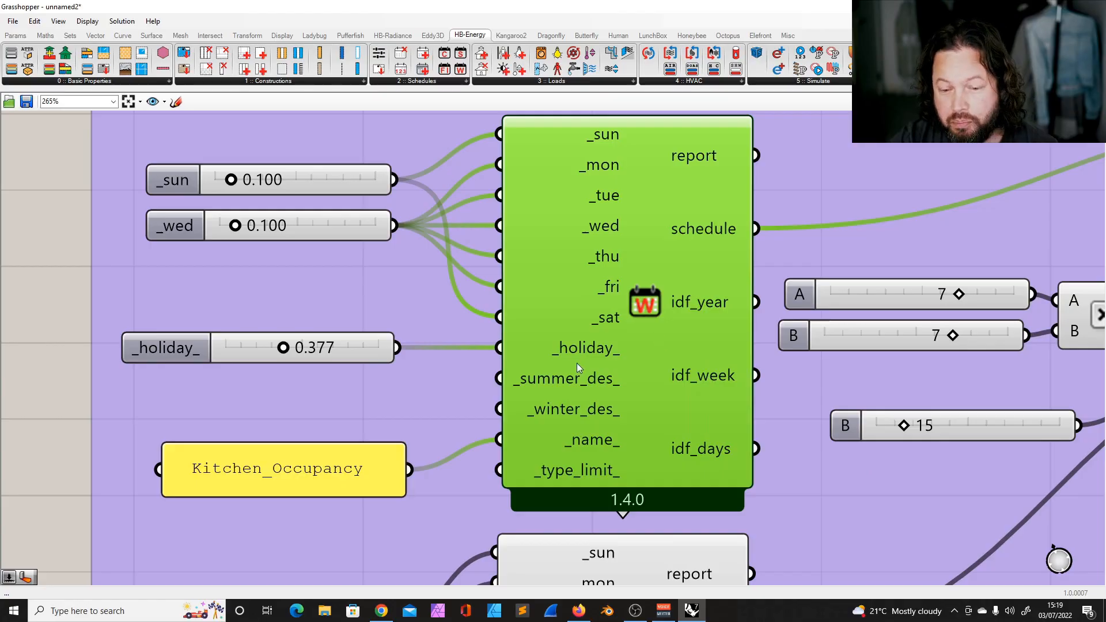
scroll(576, 363, down, 6)
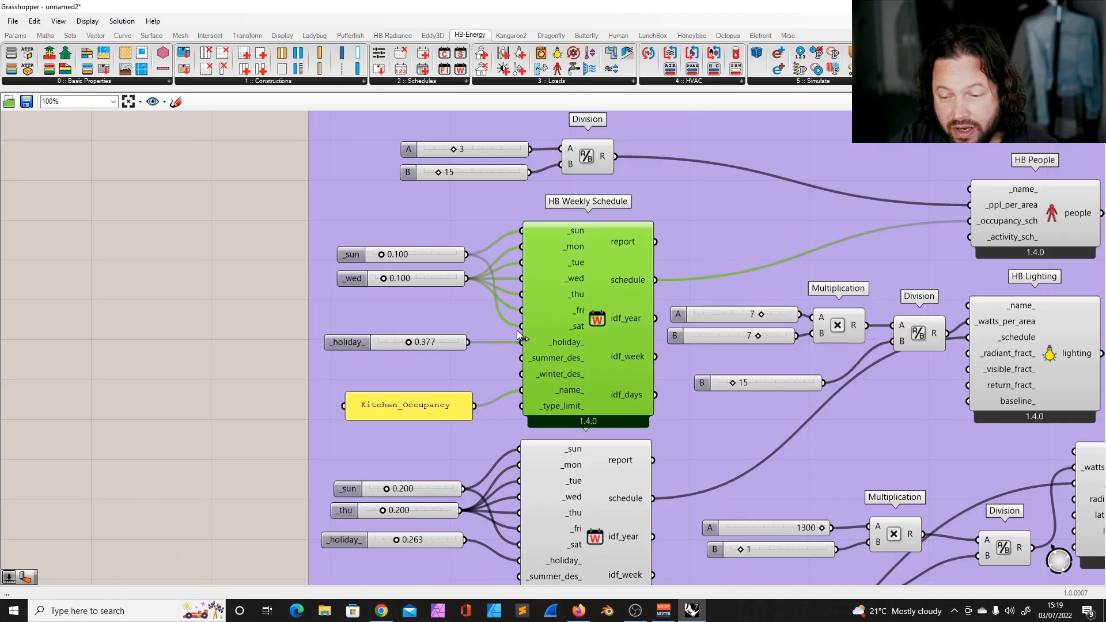
scroll(799, 361, up, 3)
scroll(408, 334, down, 6)
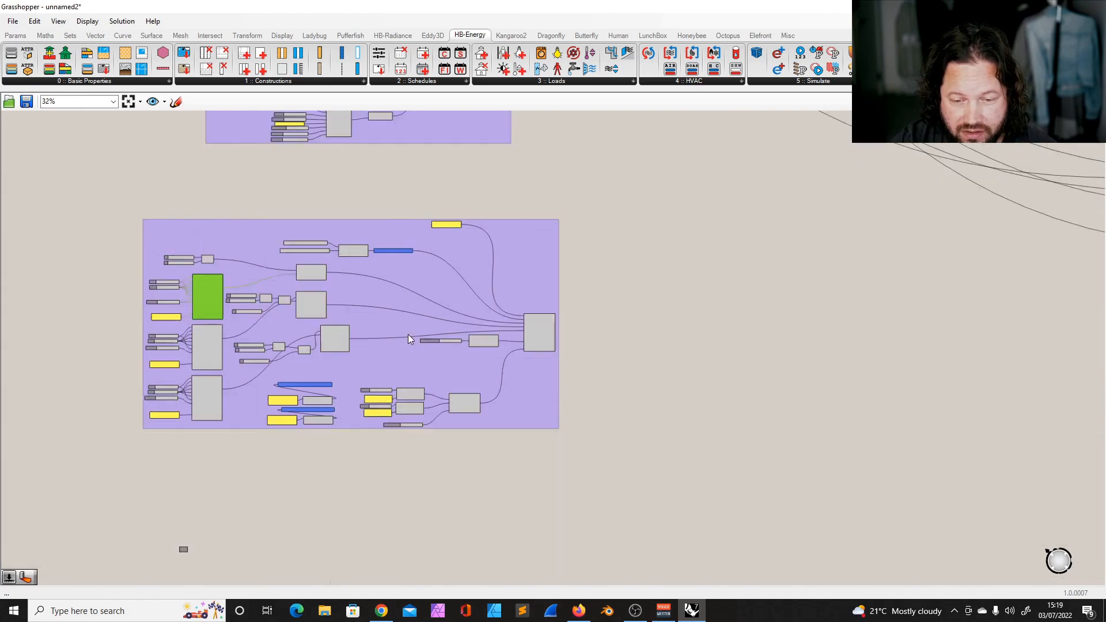
scroll(747, 286, up, 3)
scroll(653, 298, down, 2)
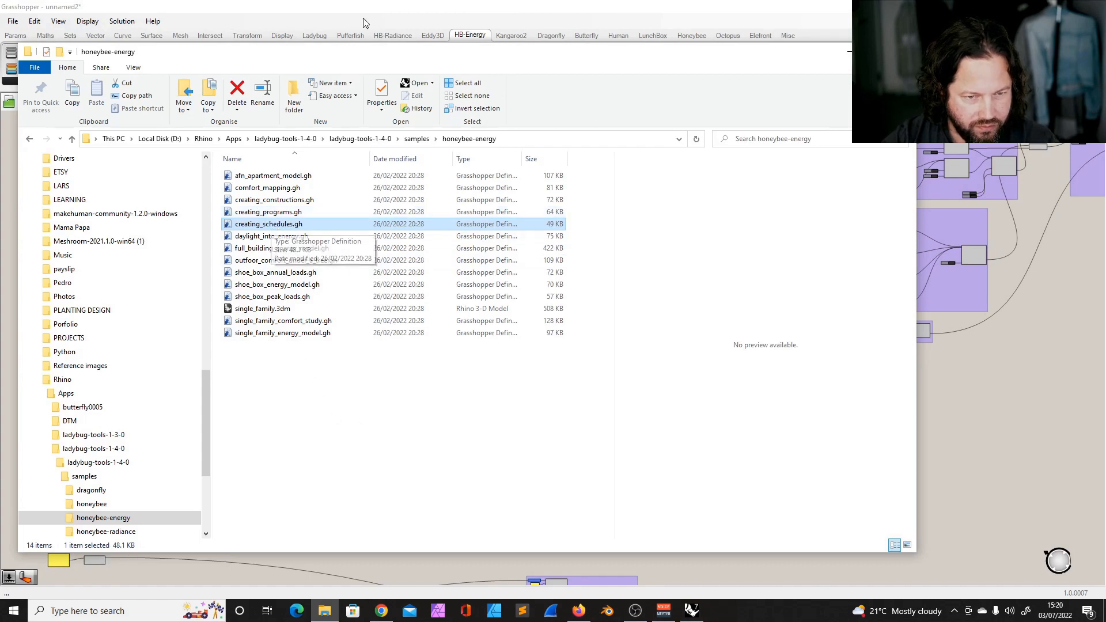
Browse to the honeybee-energy samples folder of ladybug-tools-1-4-0 and open creating_schedules.gh in Grasshopper.
drag(423, 52, 461, 27)
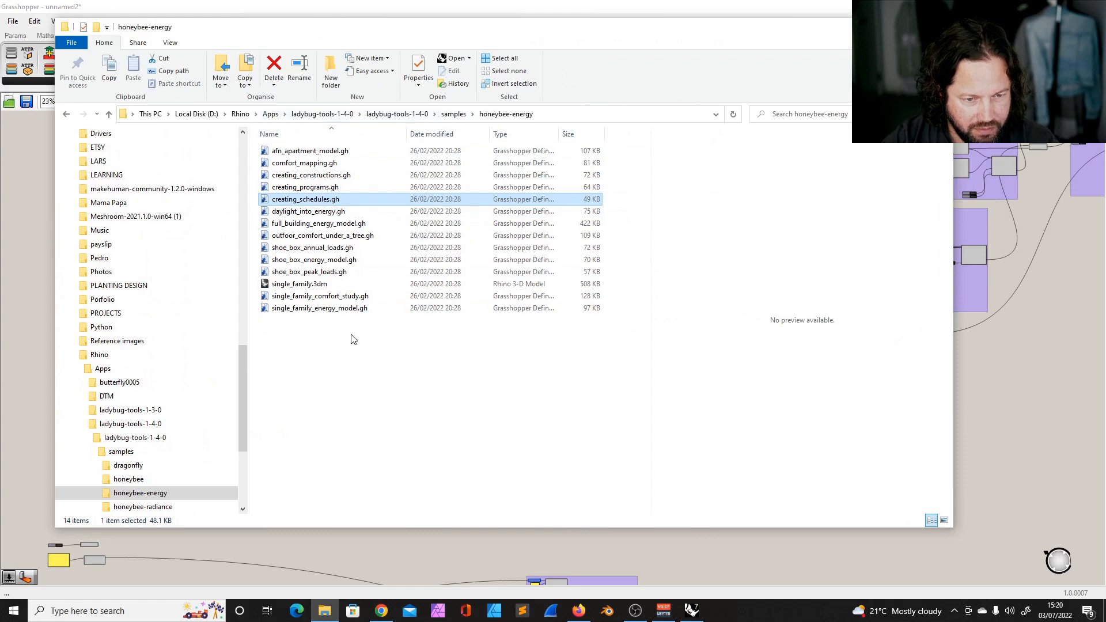
click(397, 114)
click(314, 117)
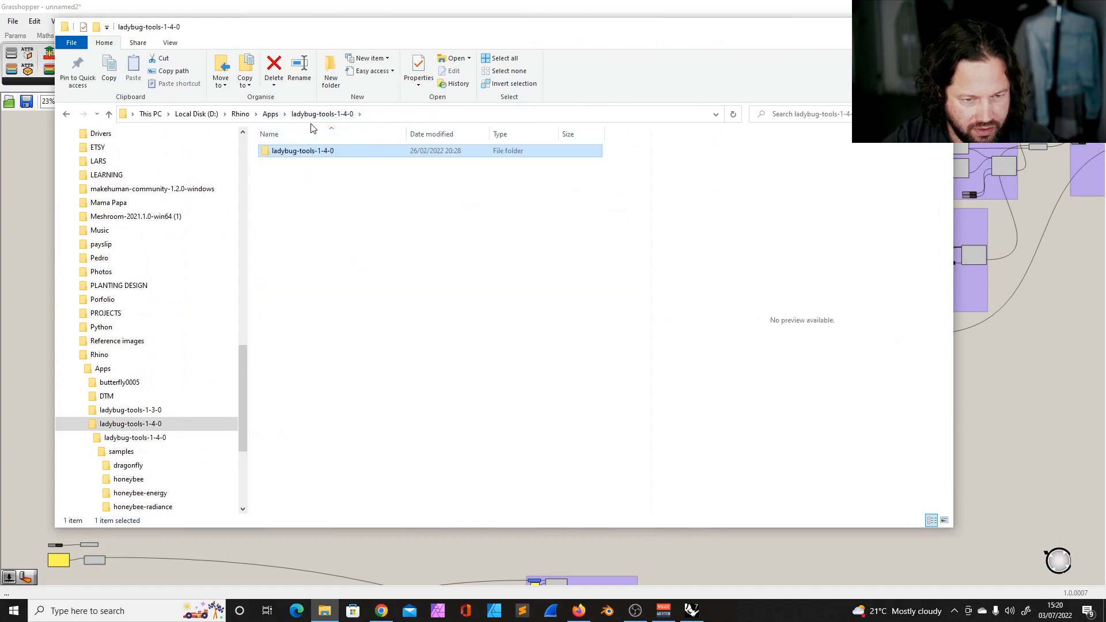
double_click(303, 152)
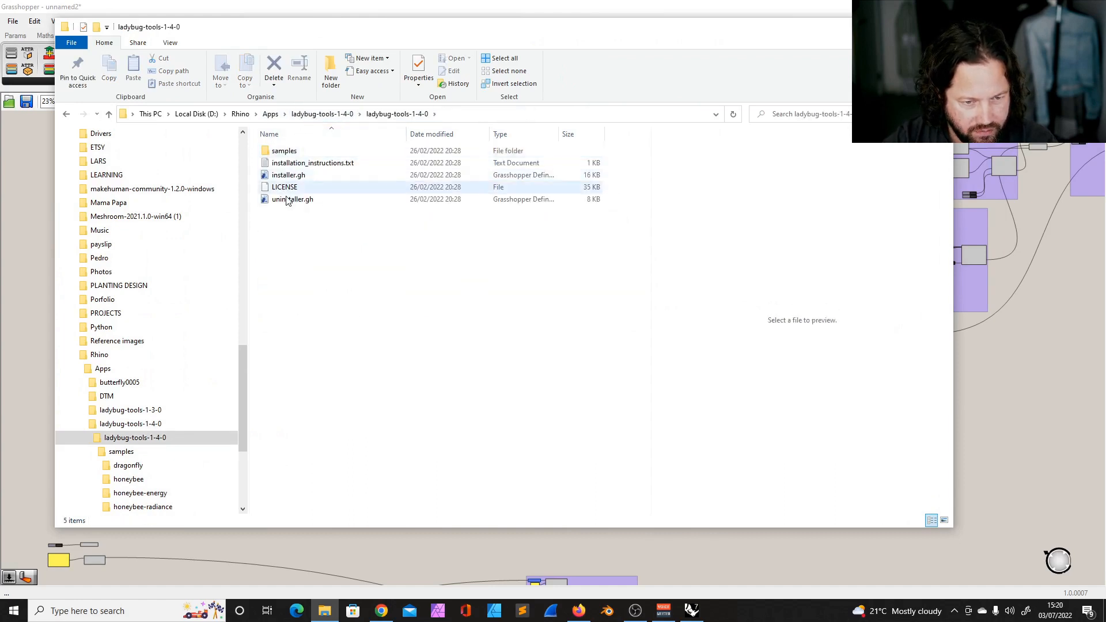
double_click(287, 153)
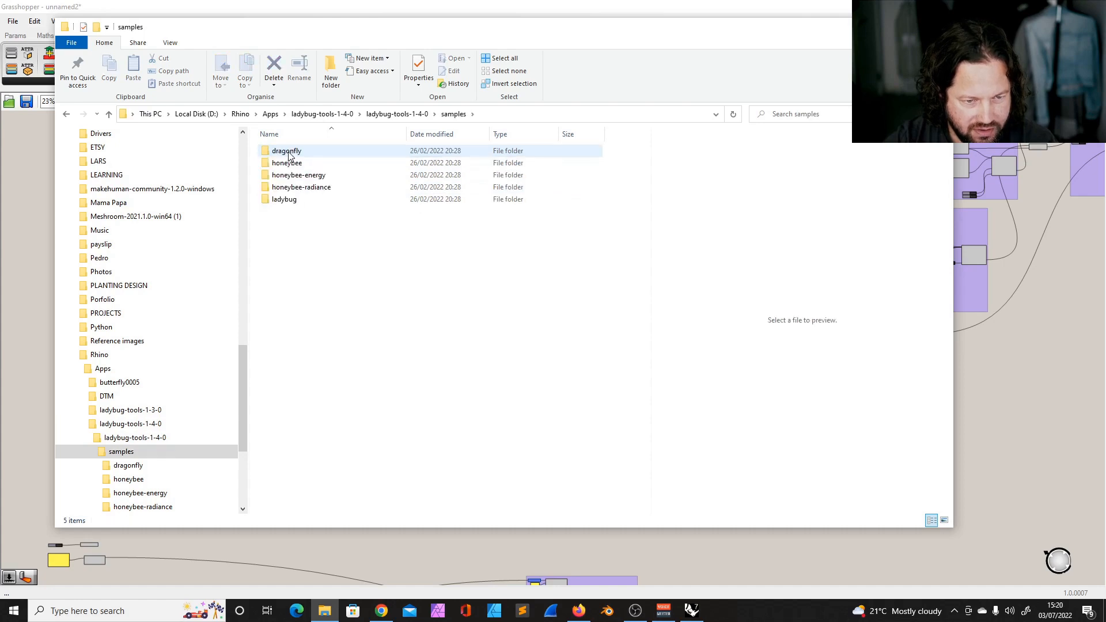
double_click(293, 176)
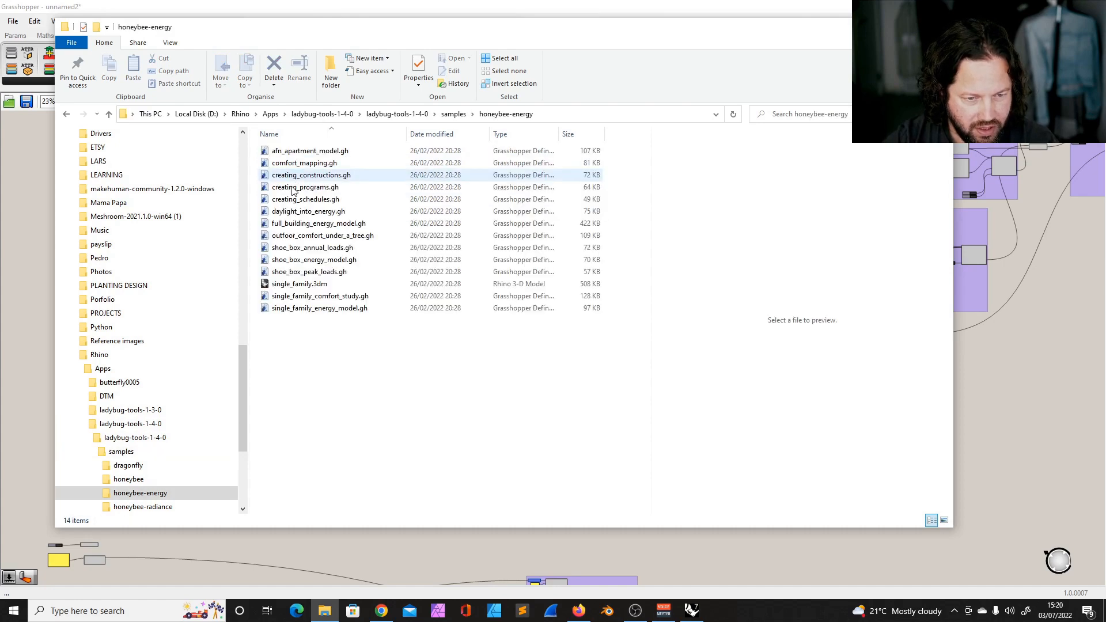
click(312, 200)
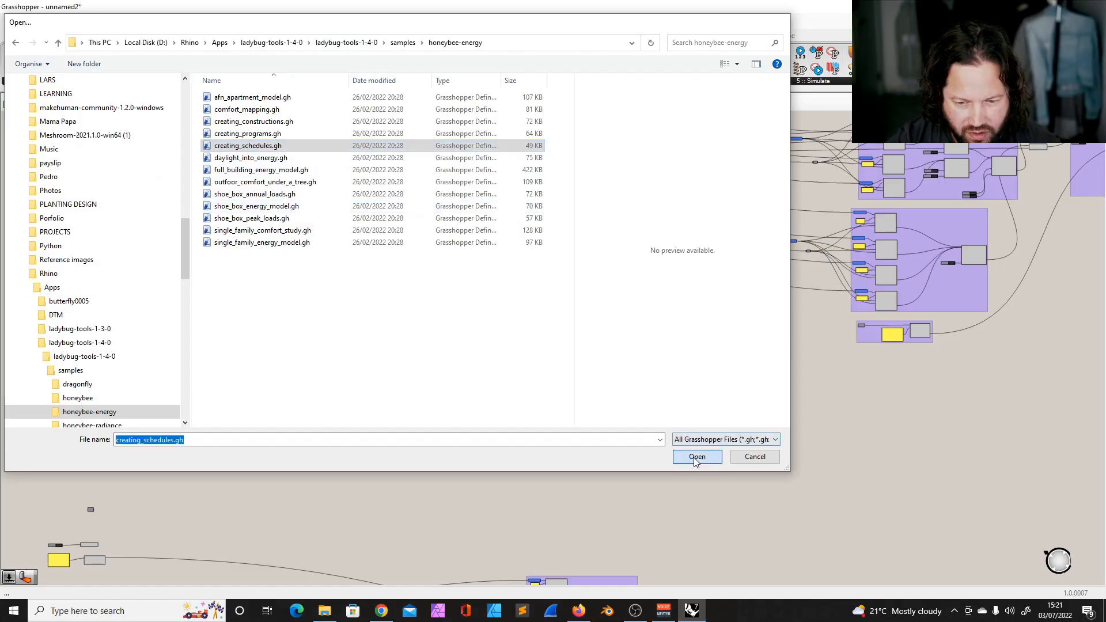
click(695, 457)
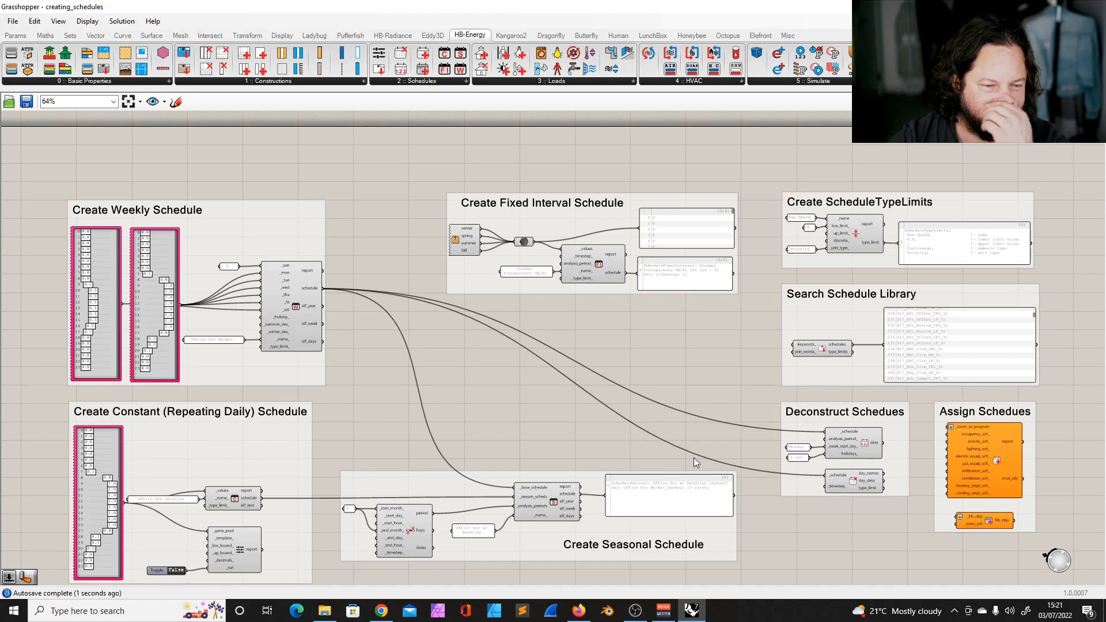
Survey the sample groups for weekly, constant, fixed interval and seasonal schedules, type limits, library search, deconstructing and assigning.
scroll(428, 192, down, 4)
scroll(457, 244, up, 6)
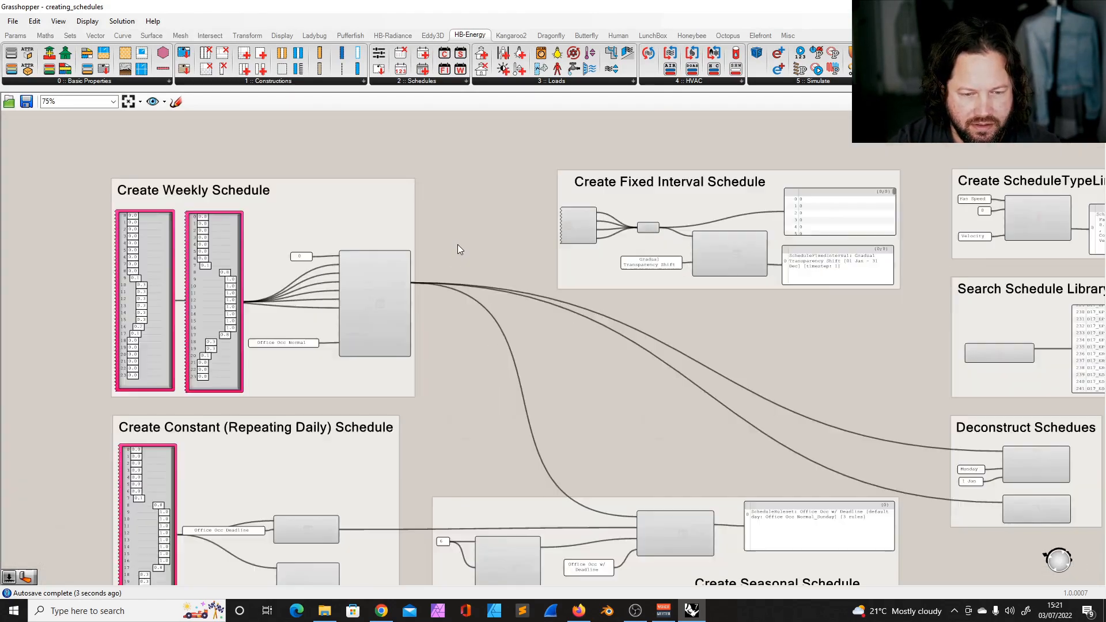
scroll(457, 245, down, 5)
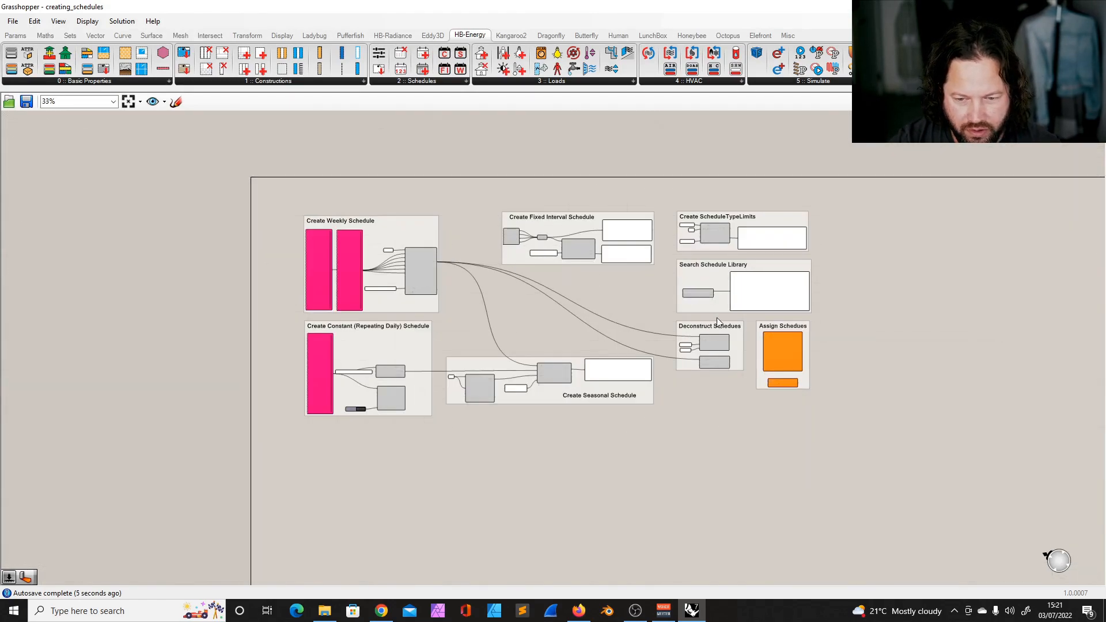
scroll(763, 354, up, 6)
scroll(776, 365, down, 5)
scroll(437, 398, up, 4)
scroll(259, 409, down, 2)
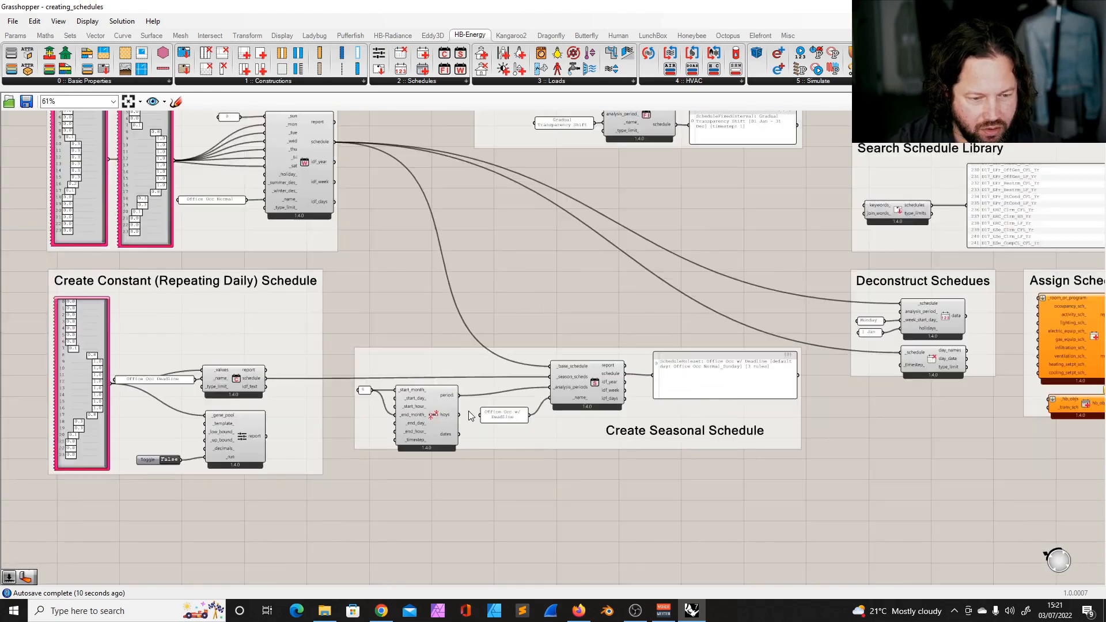
scroll(220, 384, down, 1)
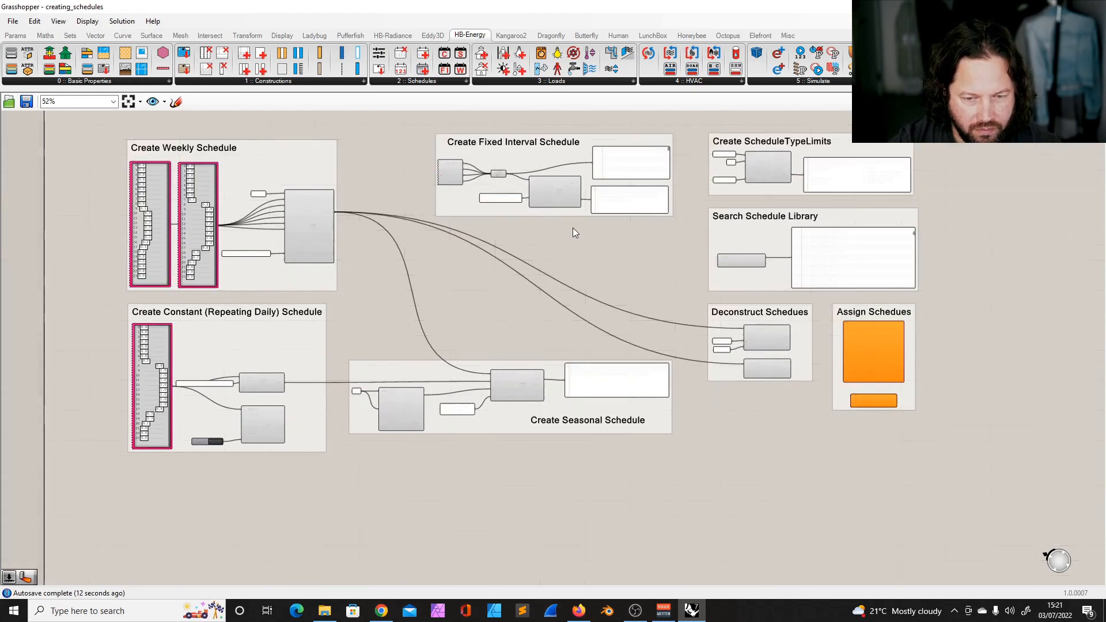
scroll(683, 147, up, 3)
scroll(389, 227, up, 2)
click(389, 227)
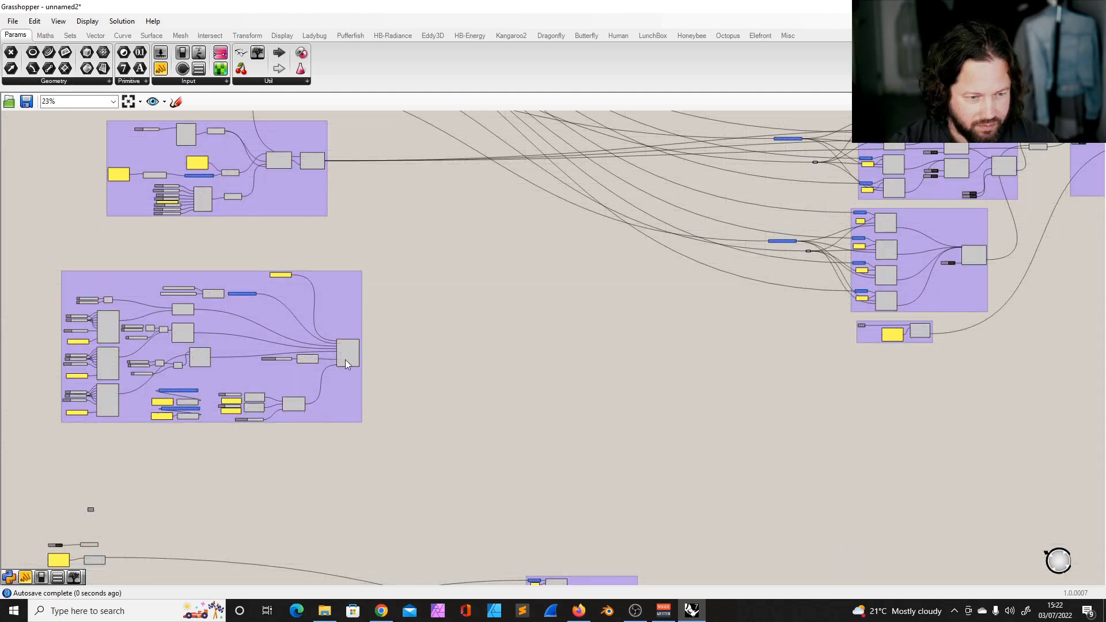
In the unnamed2 definition, select the _sun slider of the Kitchen_Occupancy weekly schedule and nudge it slightly on the canvas.
scroll(433, 282, up, 6)
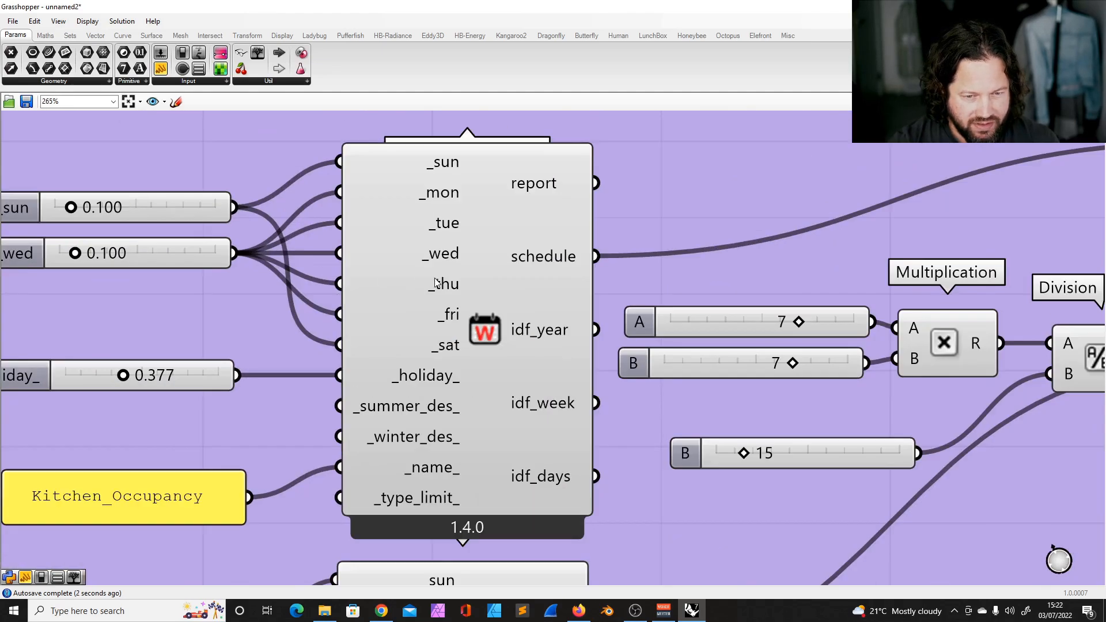
scroll(433, 283, down, 2)
click(240, 213)
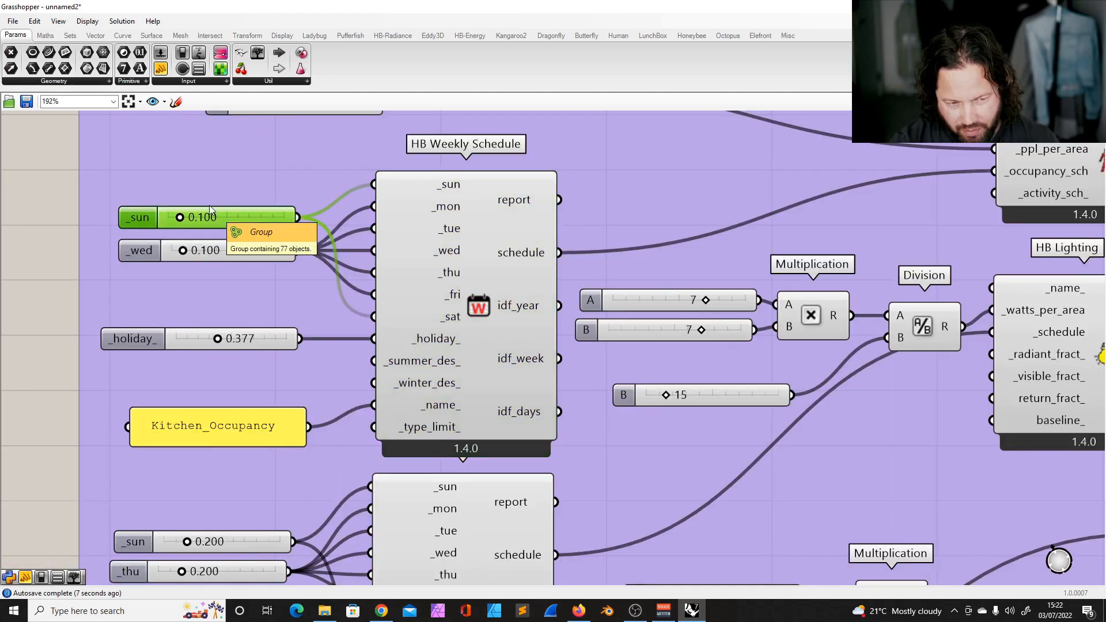
drag(227, 213, 228, 212)
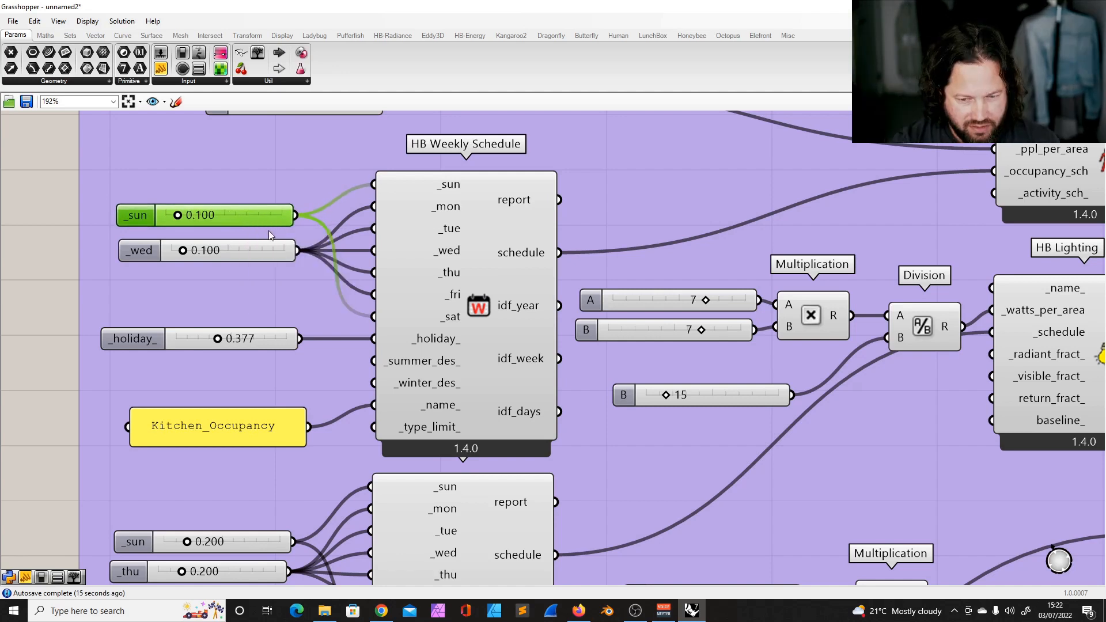
Switch to the creating_schedules definition and reposition the two gene pools in the Create Weekly Schedule group so their wires are distinguishable.
click(1079, 21)
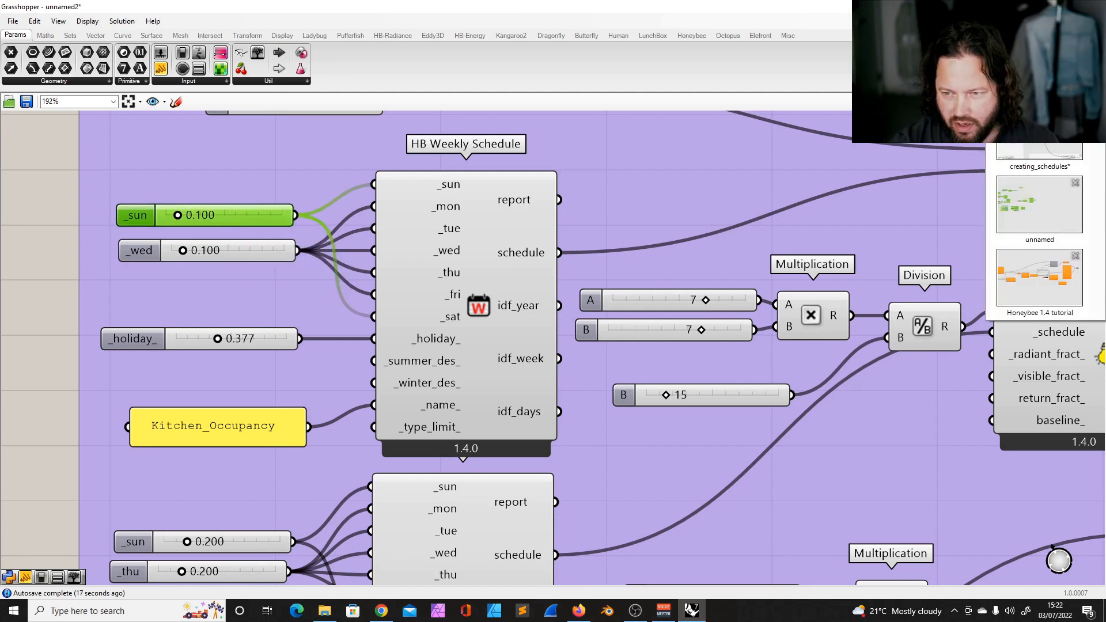
click(1057, 127)
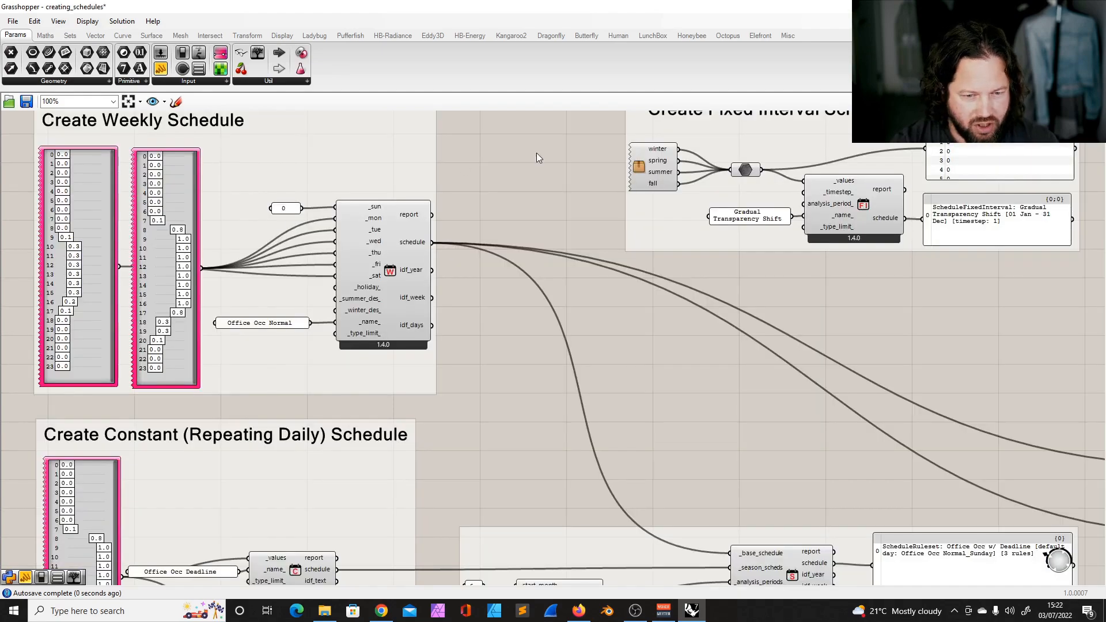
scroll(480, 237, down, 5)
scroll(321, 233, up, 7)
scroll(330, 204, down, 2)
scroll(412, 173, up, 3)
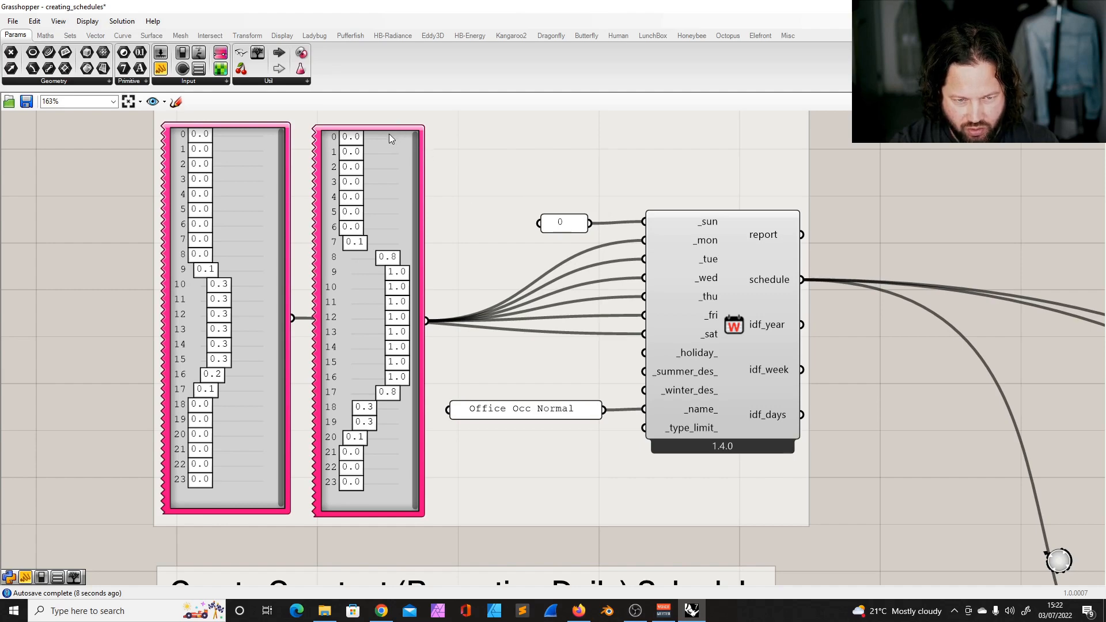
drag(389, 134, 408, 173)
drag(247, 130, 274, 134)
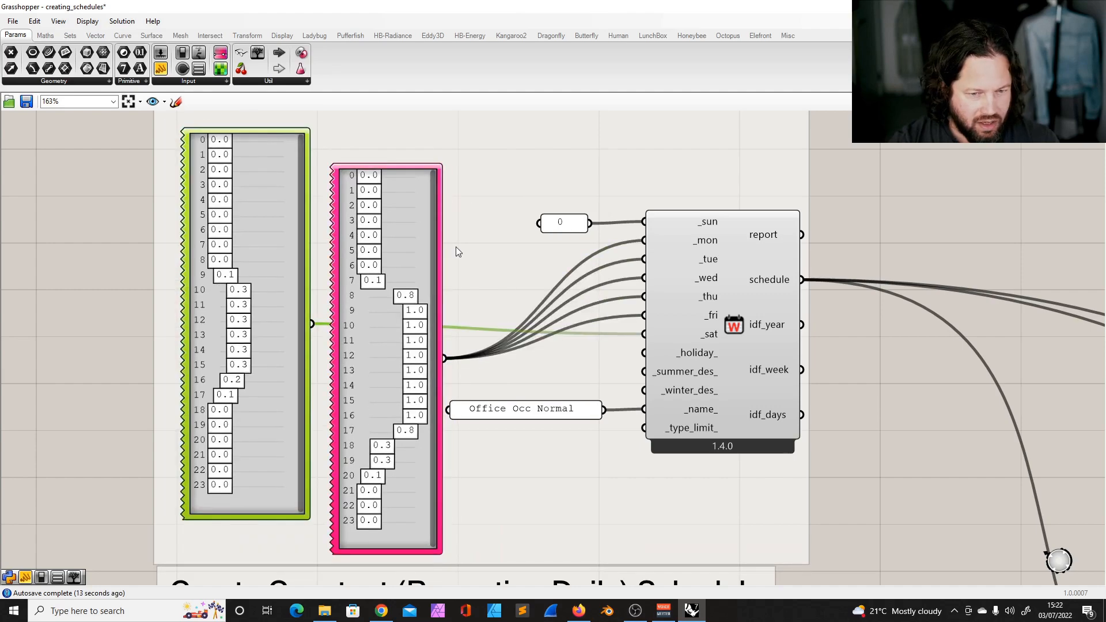
Examine the hourly values of the gene pool driving Monday to Friday and the Office Occ Normal name panel.
scroll(483, 268, down, 4)
drag(398, 203, 386, 193)
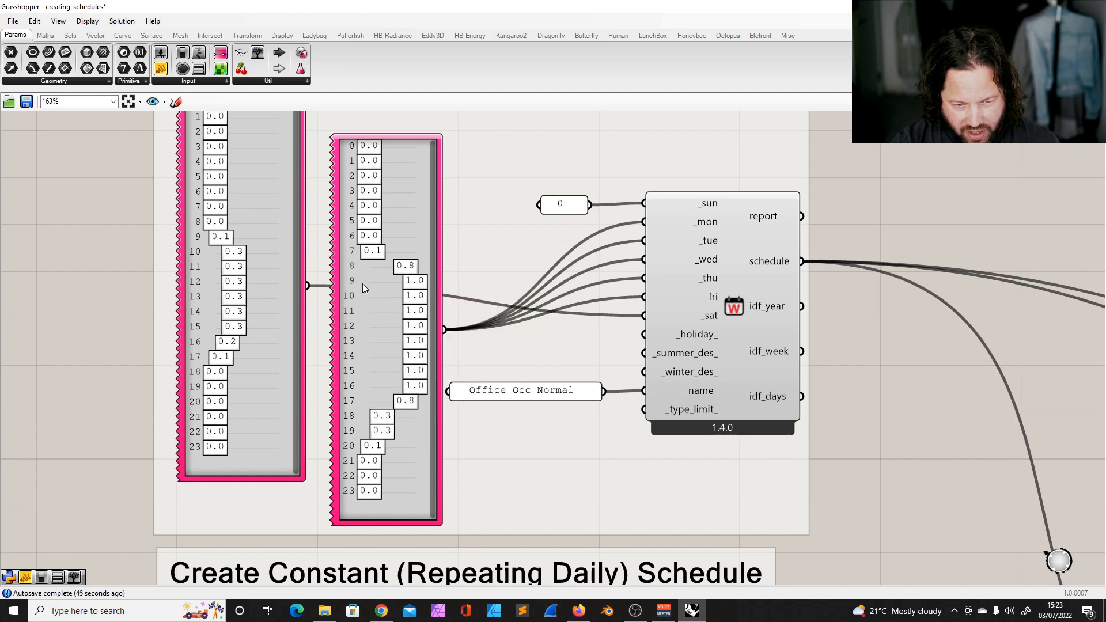
mouse_move(352, 252)
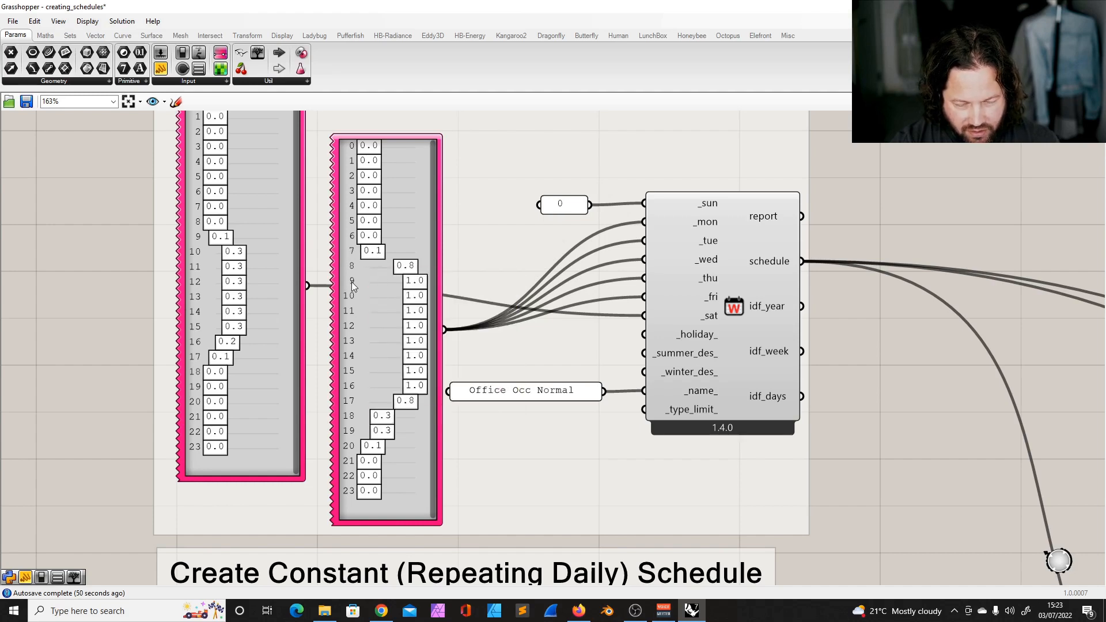
mouse_move(411, 394)
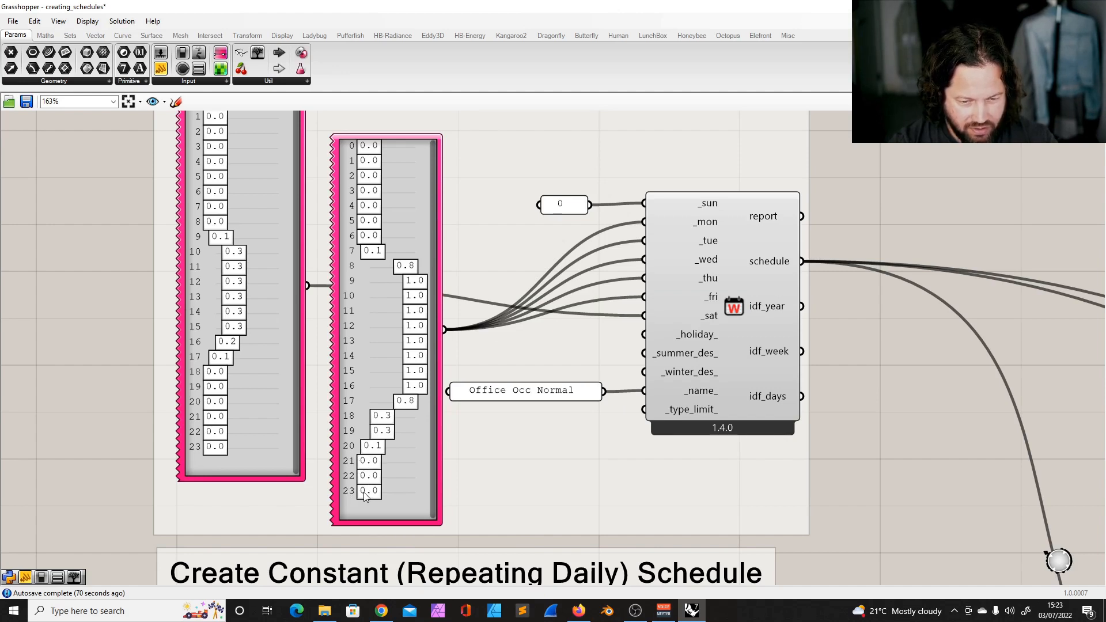
drag(504, 392, 509, 395)
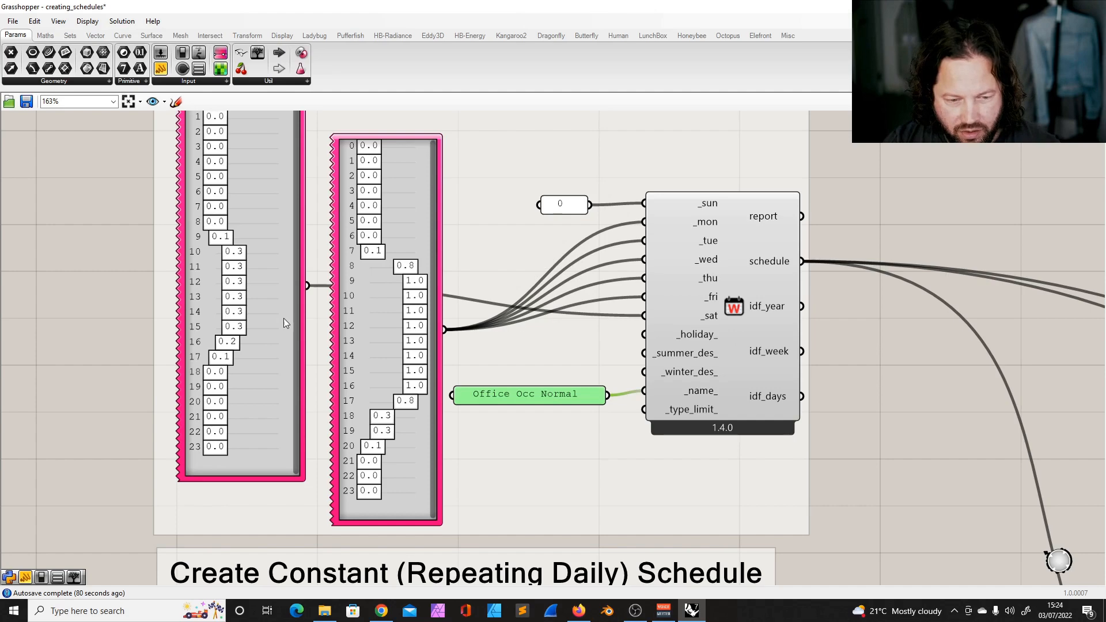
Select the gene pool connected to the _sat input and examine its hourly values.
click(268, 151)
scroll(269, 151, down, 4)
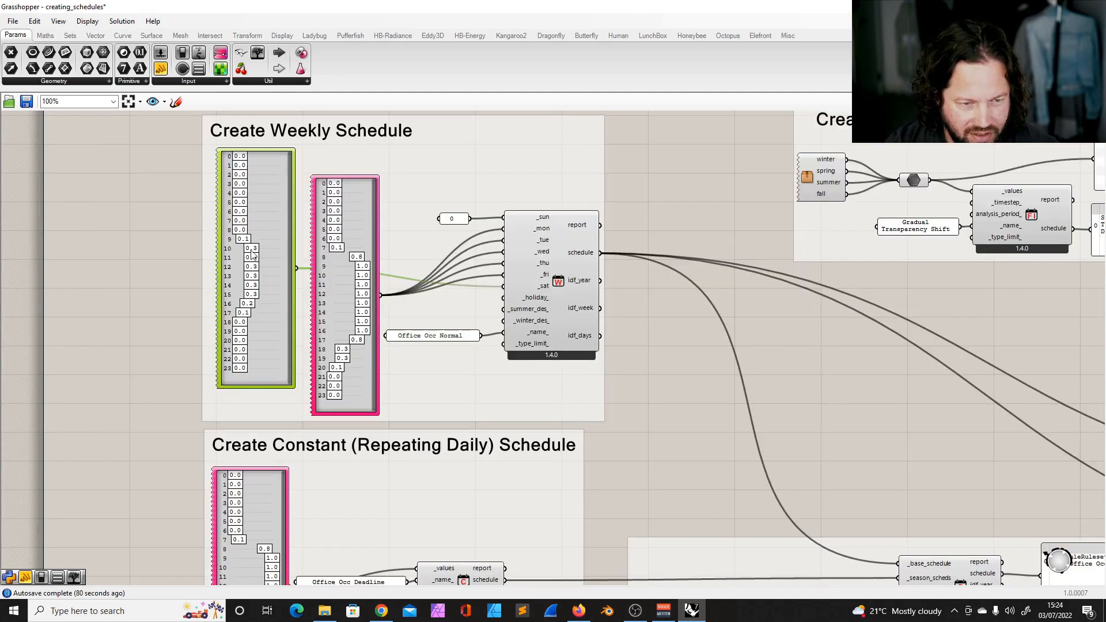
scroll(250, 170, up, 5)
scroll(272, 209, down, 4)
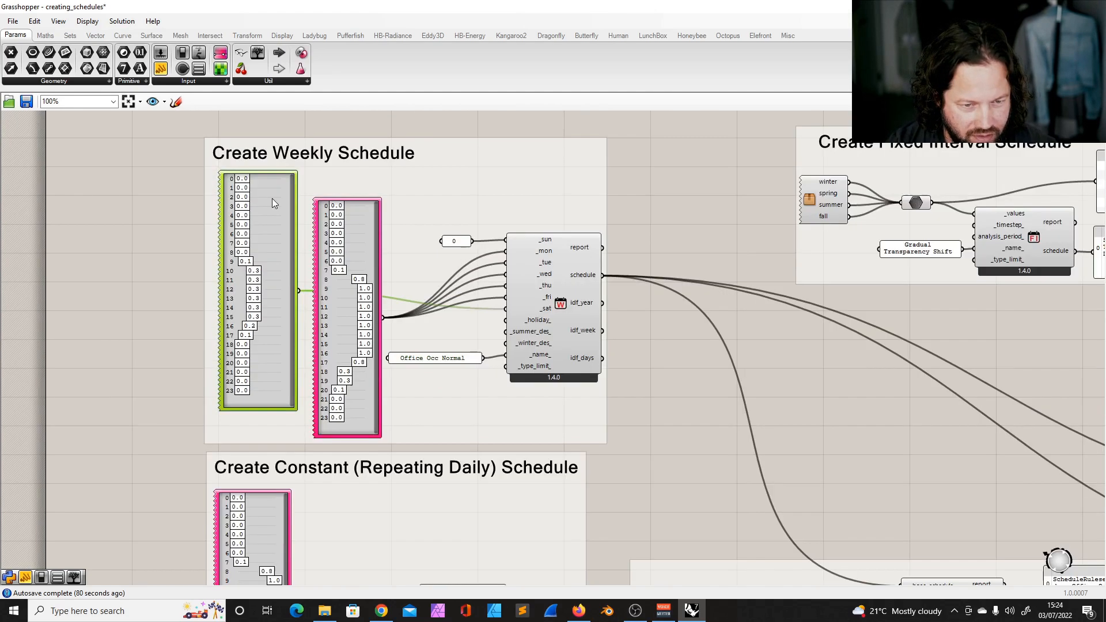
scroll(272, 208, up, 2)
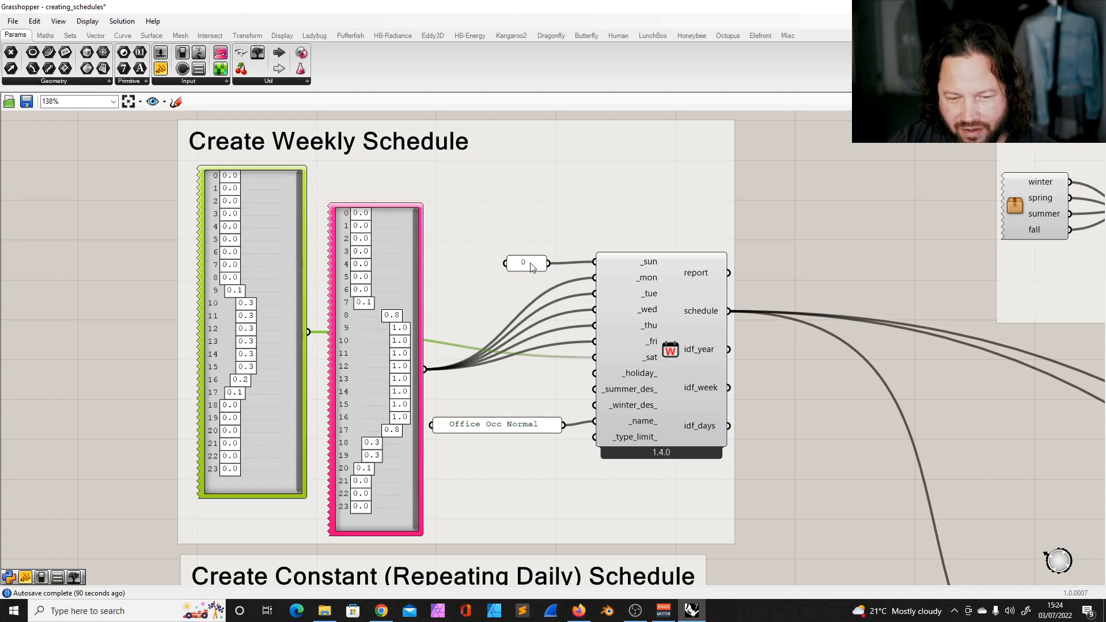
Reposition the panel containing 0 beside the _sun input of the sample weekly schedule and clear the selection.
drag(535, 266, 499, 266)
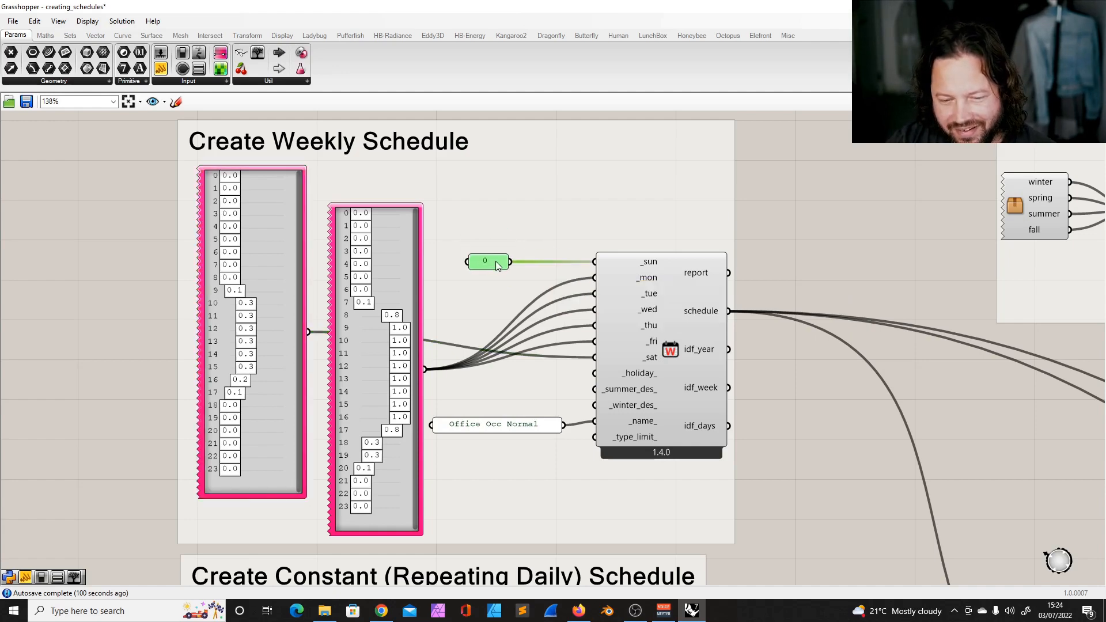
click(585, 267)
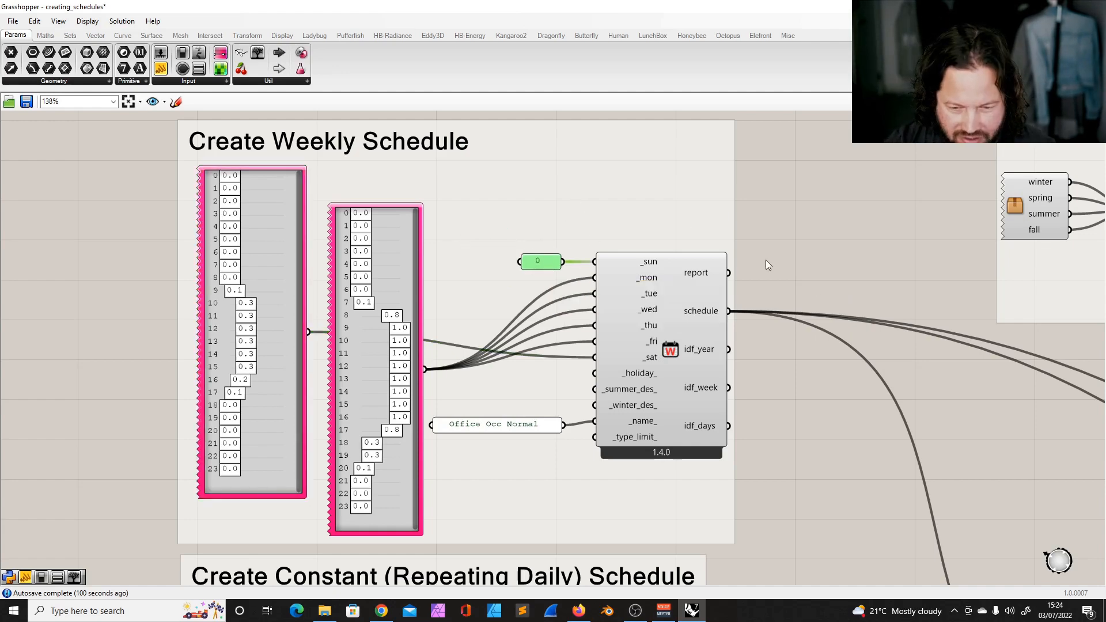
scroll(501, 303, down, 3)
drag(494, 213, 480, 192)
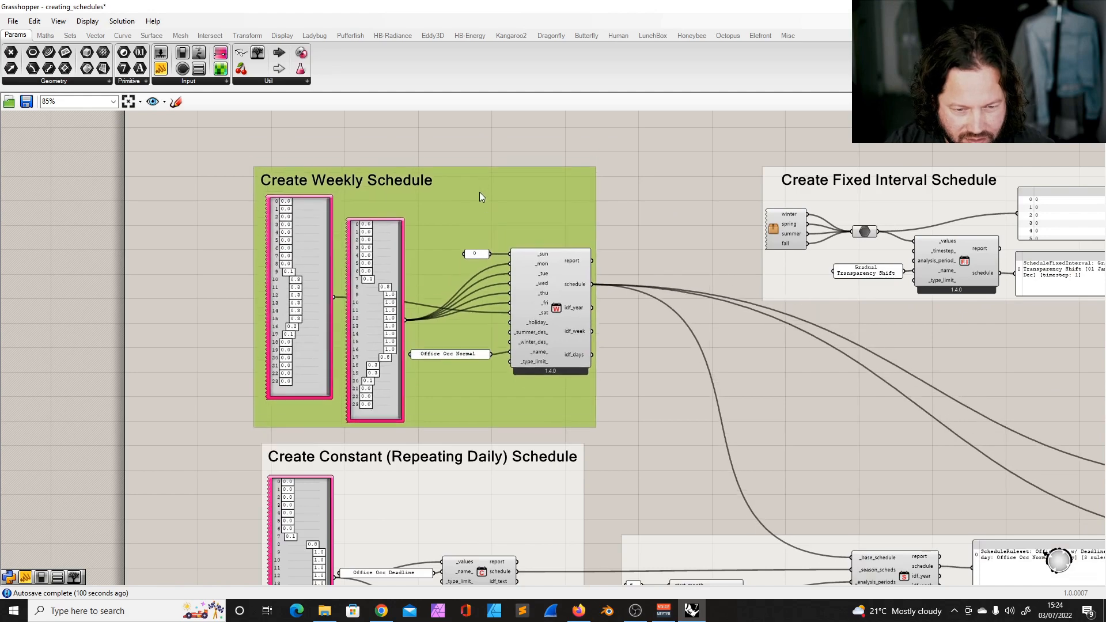
click(647, 217)
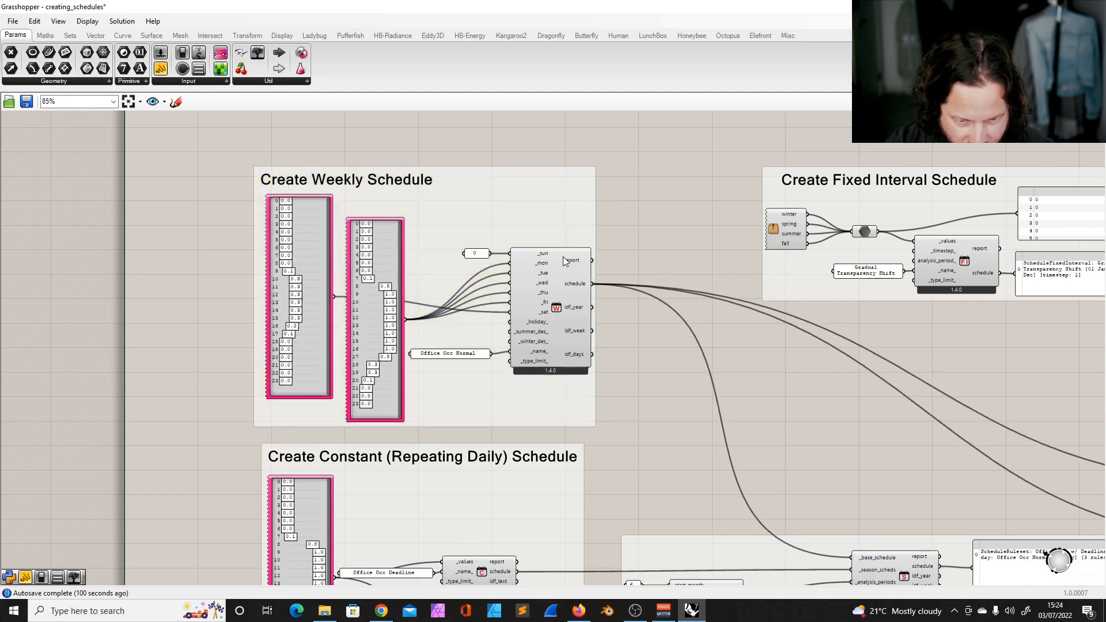
Switch to the unnamed2 definition and examine the inputs of the HB ProgramType component.
click(1069, 21)
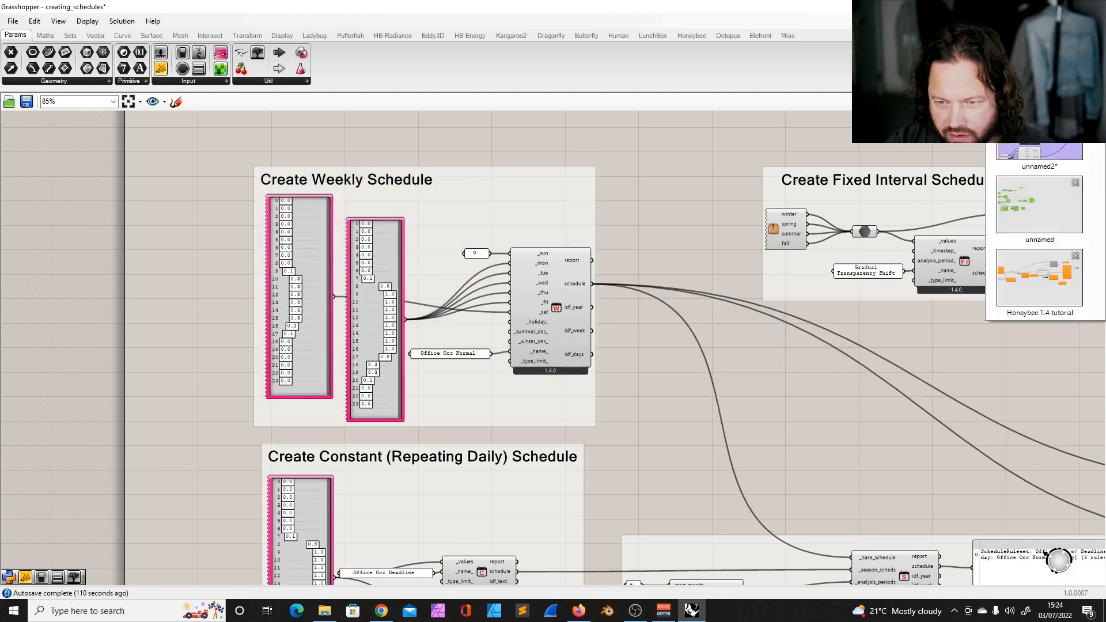
click(1065, 201)
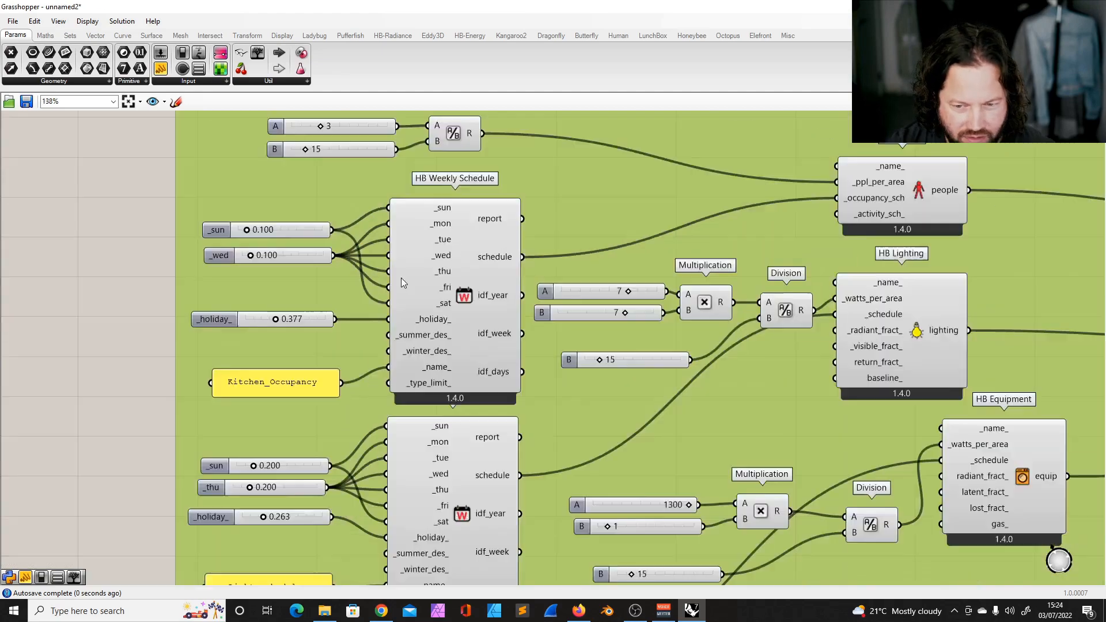
scroll(942, 328, up, 5)
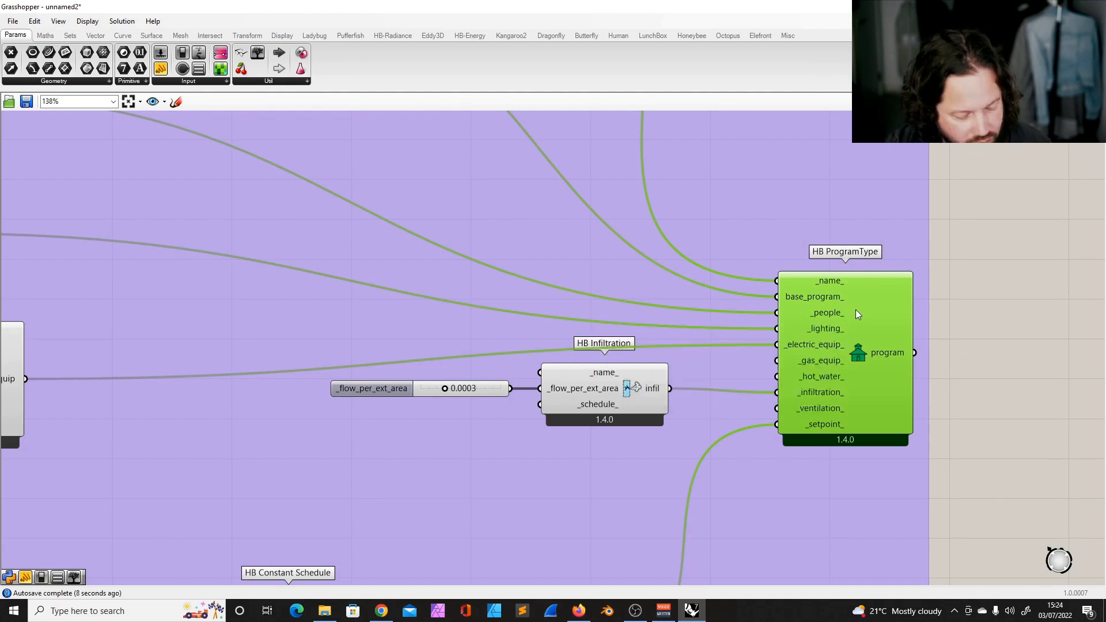
mouse_move(824, 329)
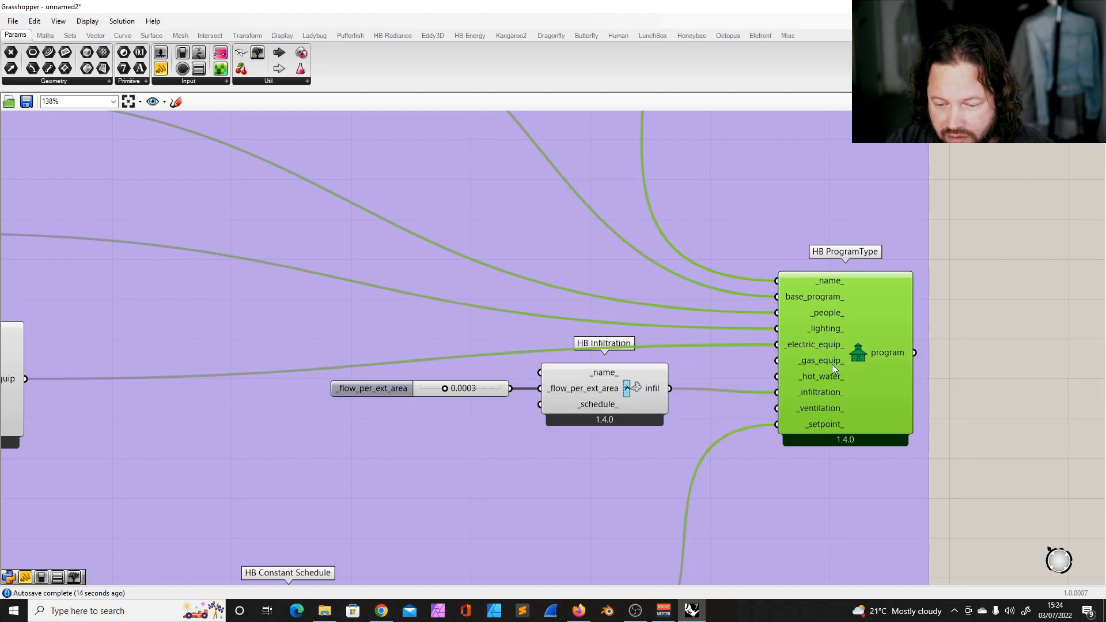
scroll(817, 340, down, 5)
scroll(295, 343, up, 5)
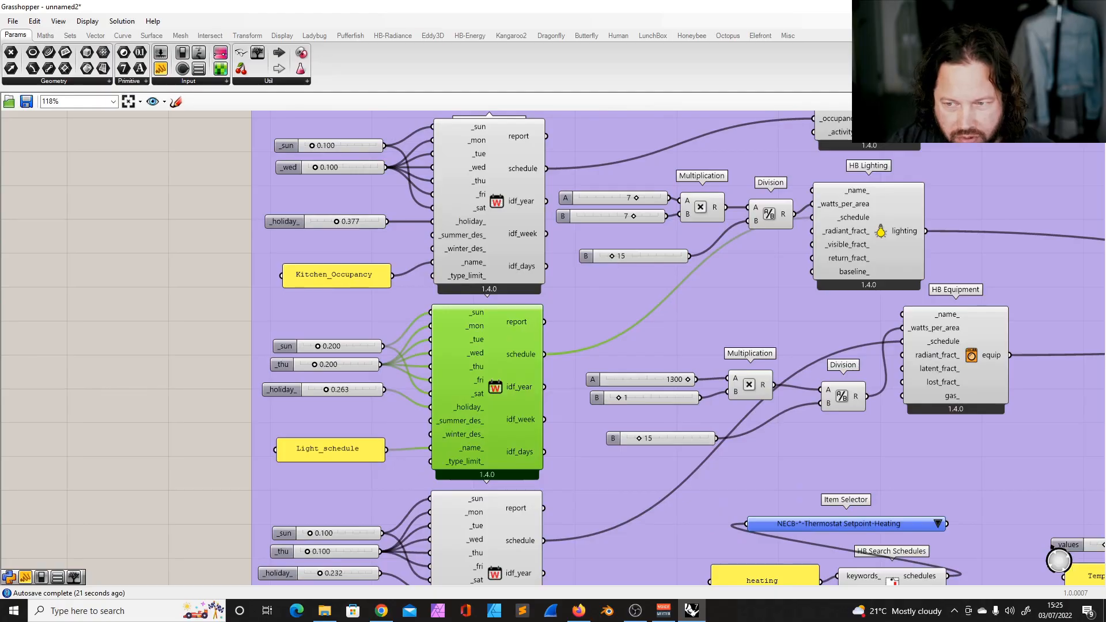
Select the Kitchen_Occupancy weekly schedule and examine the sliders feeding it and the schedules below it.
click(498, 163)
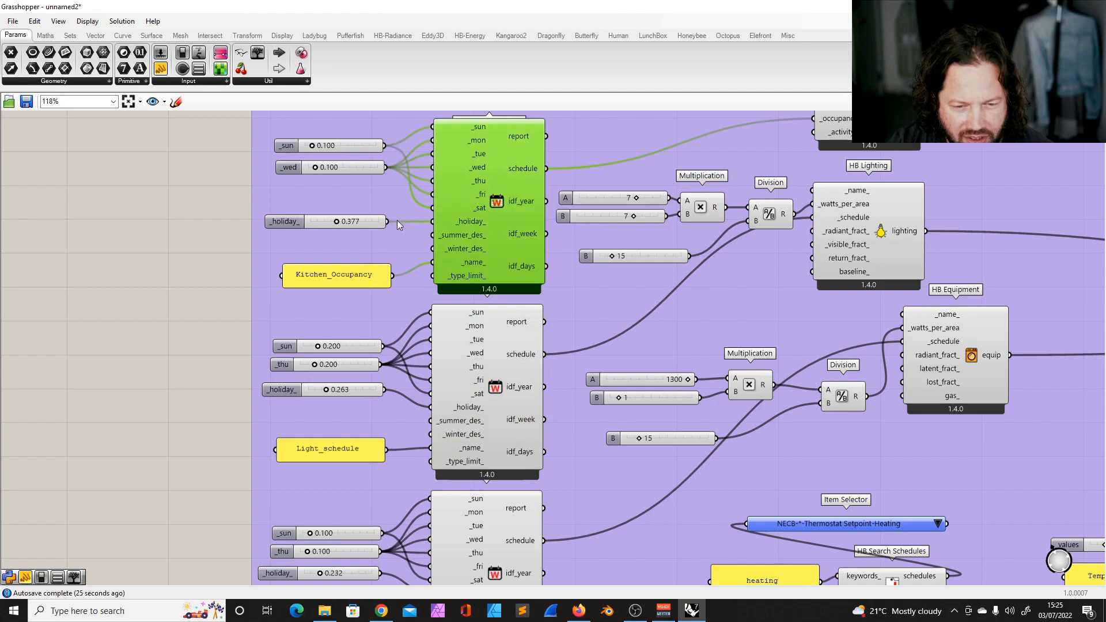
scroll(395, 365, down, 5)
scroll(459, 460, up, 6)
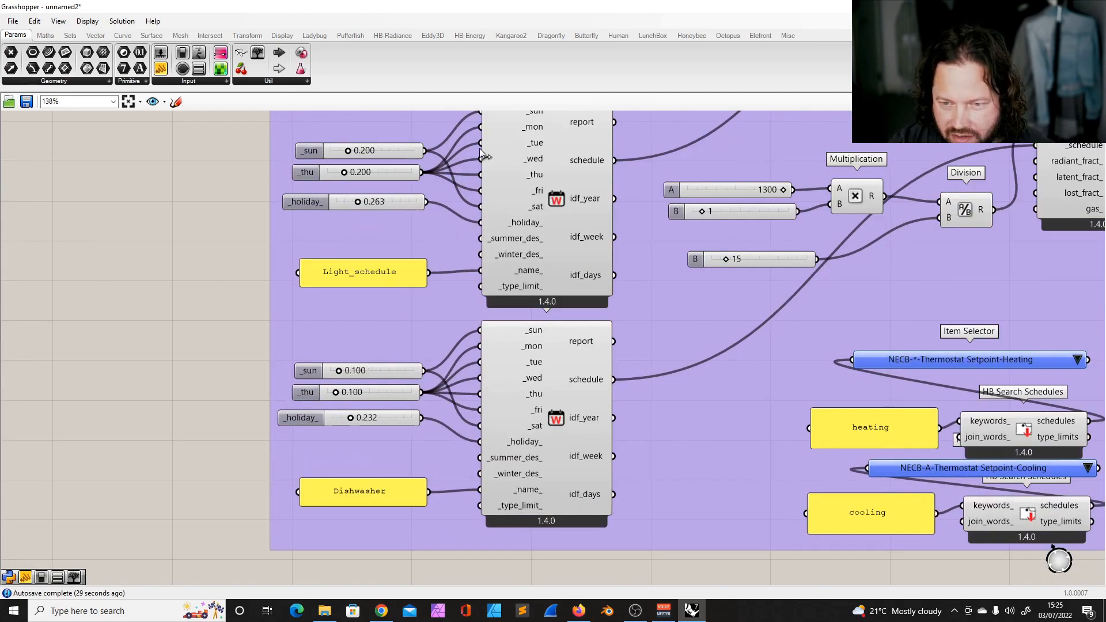
Add a gene pool outside the purple group, enlarge it, and set its gene count to 24 and its decimals to 1.
click(271, 81)
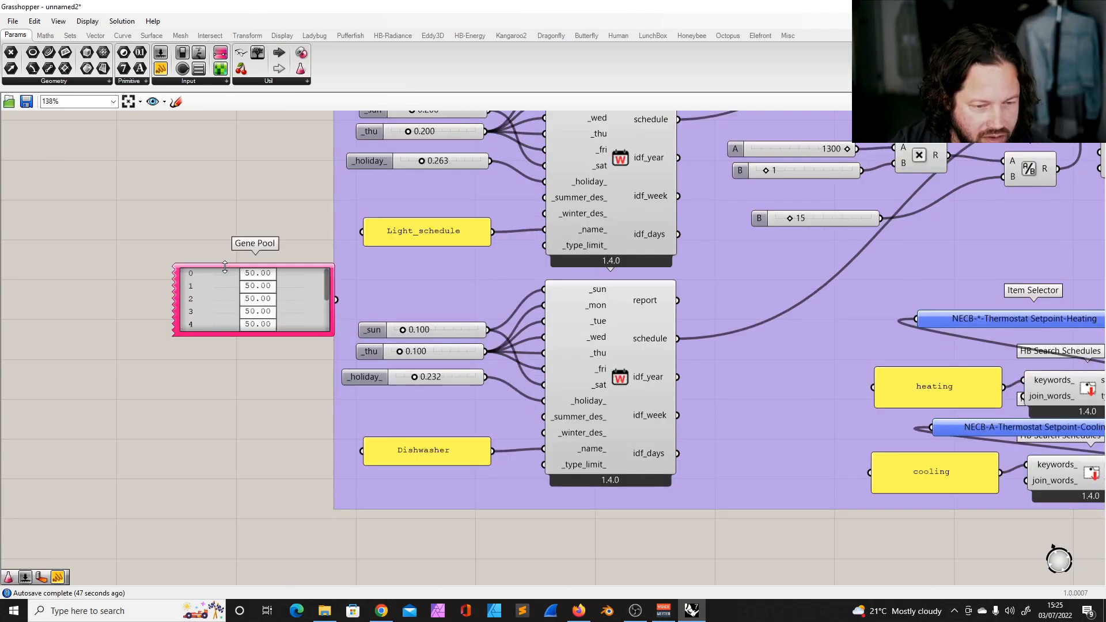
drag(224, 266, 283, 134)
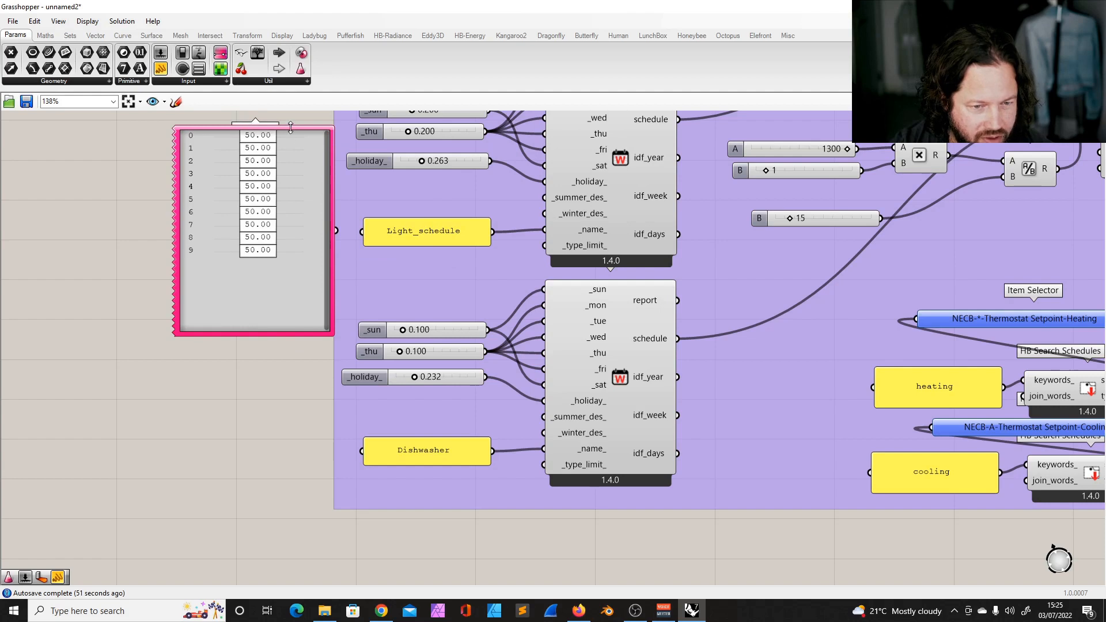
right_click(256, 277)
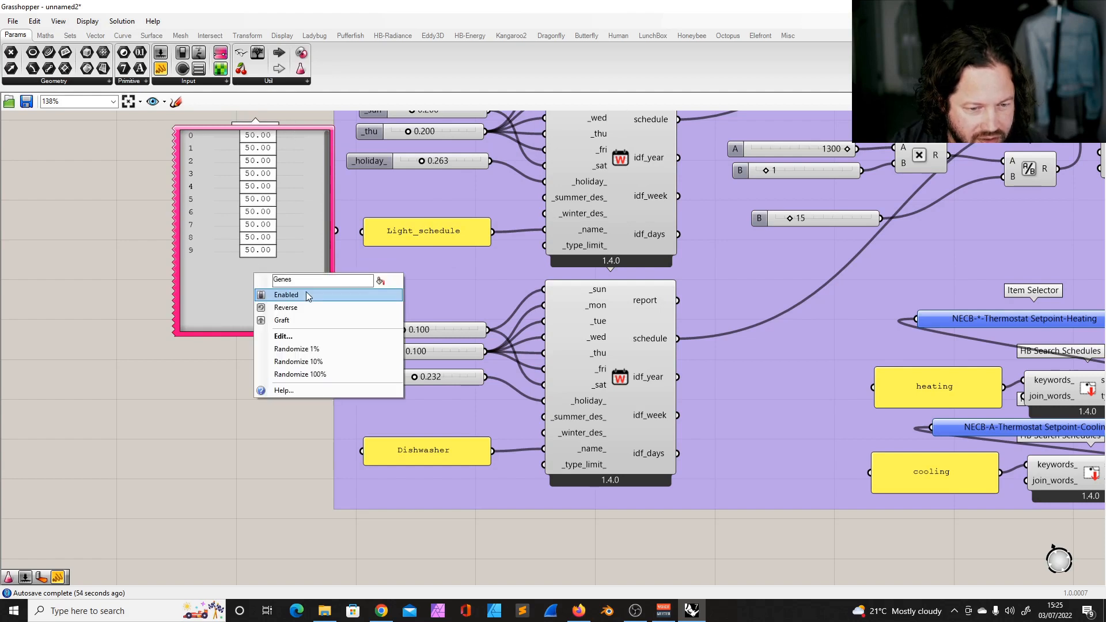
click(283, 335)
drag(333, 306, 347, 278)
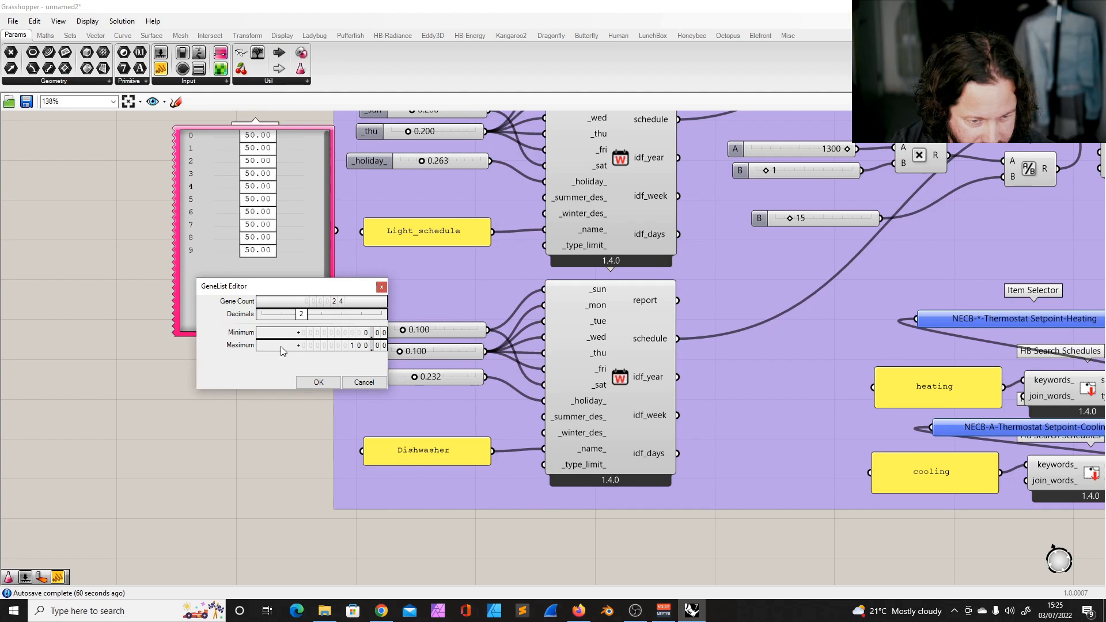
mouse_move(301, 315)
mouse_down()
mouse_move(270, 321)
mouse_move(282, 320)
mouse_up()
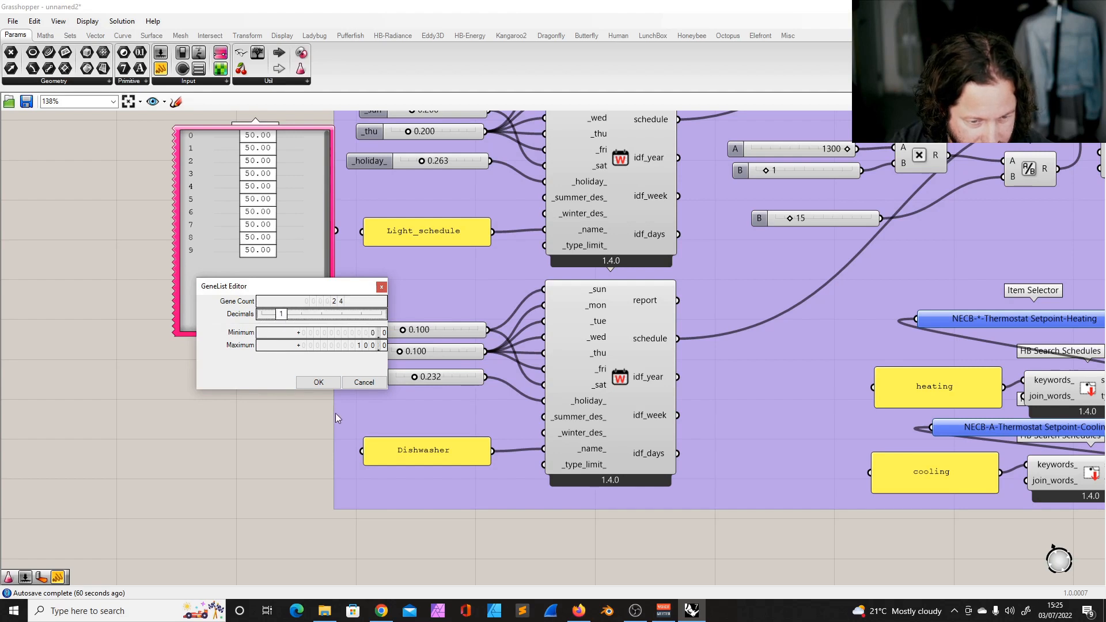
click(319, 383)
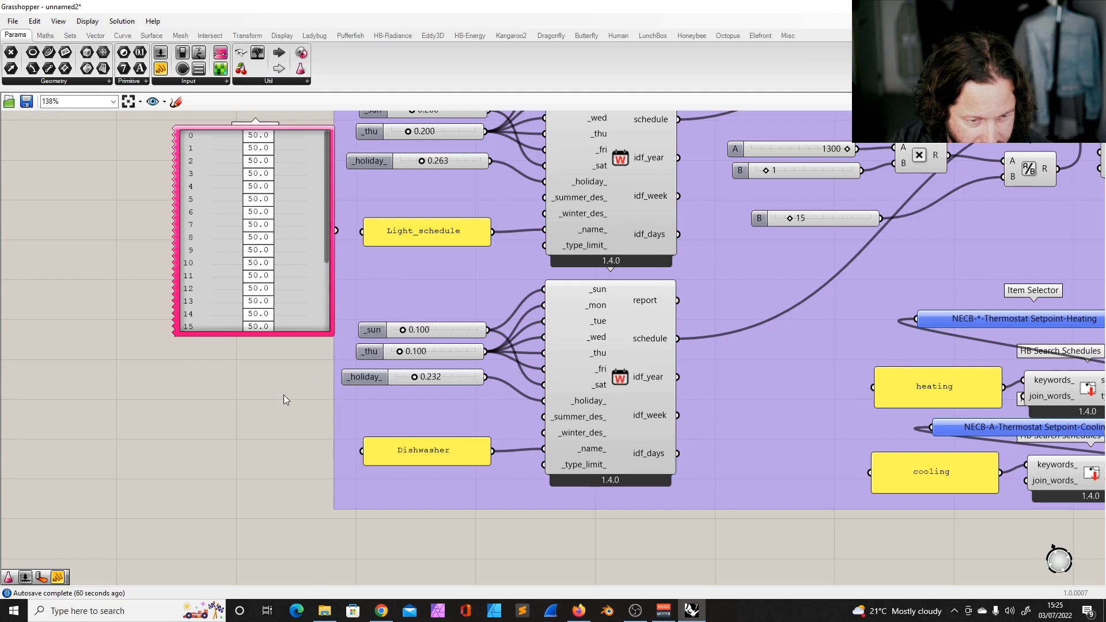
Set the gene pool's maximum to 1 and its first value to 0.1.
right_click(288, 142)
click(319, 205)
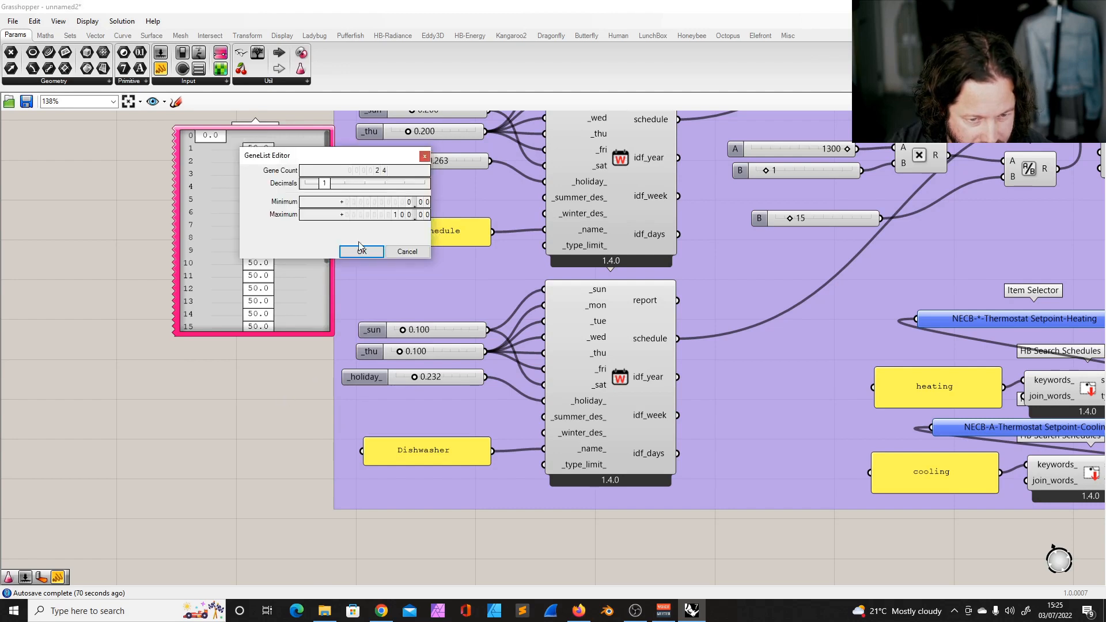
click(411, 217)
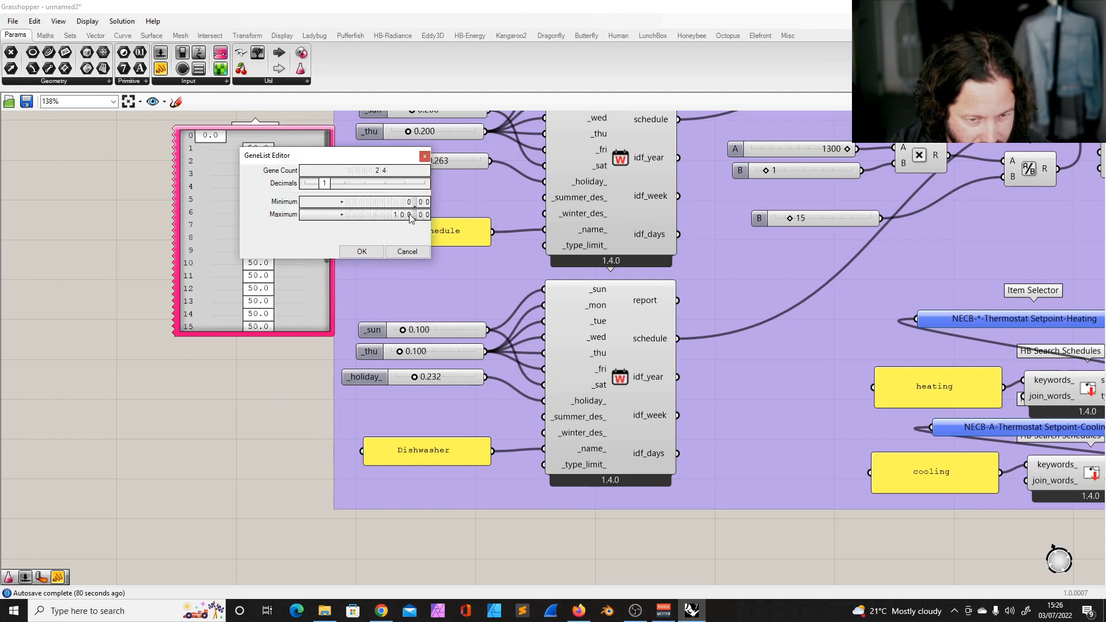
click(362, 252)
mouse_move(205, 138)
mouse_down()
mouse_move(275, 148)
mouse_move(202, 141)
mouse_move(217, 144)
mouse_up()
Try to change the gene pool's decimals to 2.
right_click(236, 151)
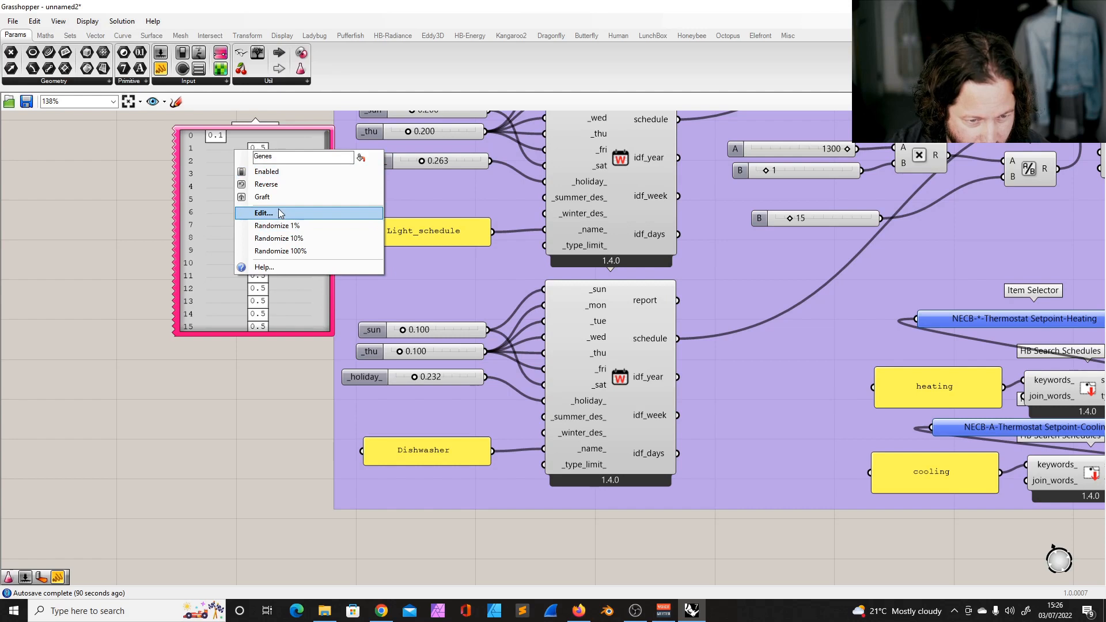
click(282, 213)
drag(272, 189, 287, 189)
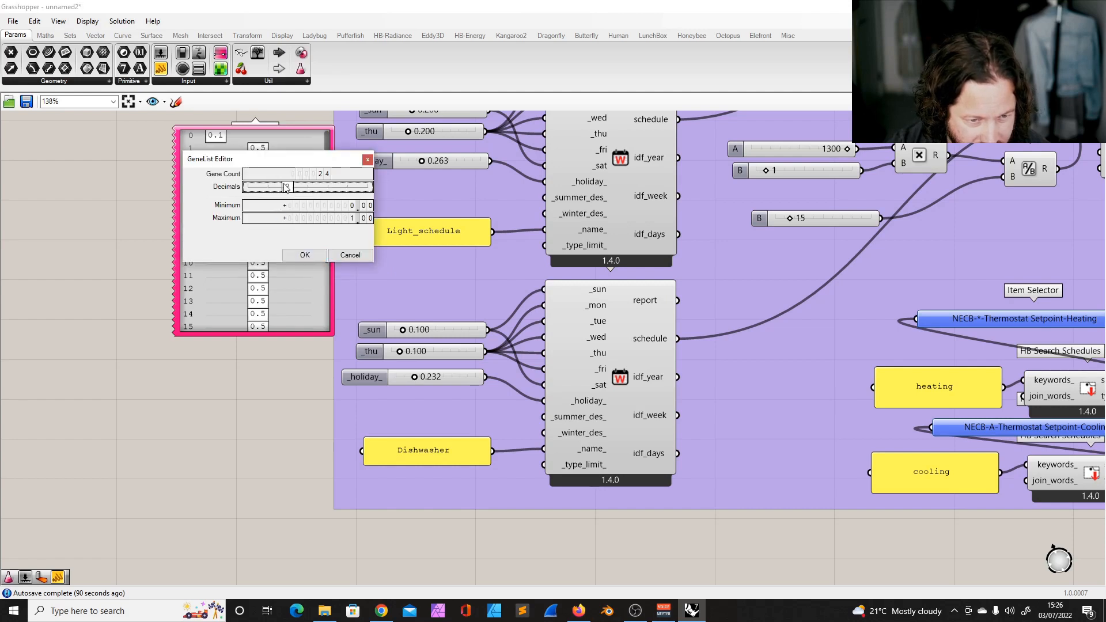
click(305, 254)
mouse_move(218, 140)
mouse_down()
mouse_move(206, 140)
mouse_move(218, 140)
mouse_up()
double_click(219, 139)
click(308, 244)
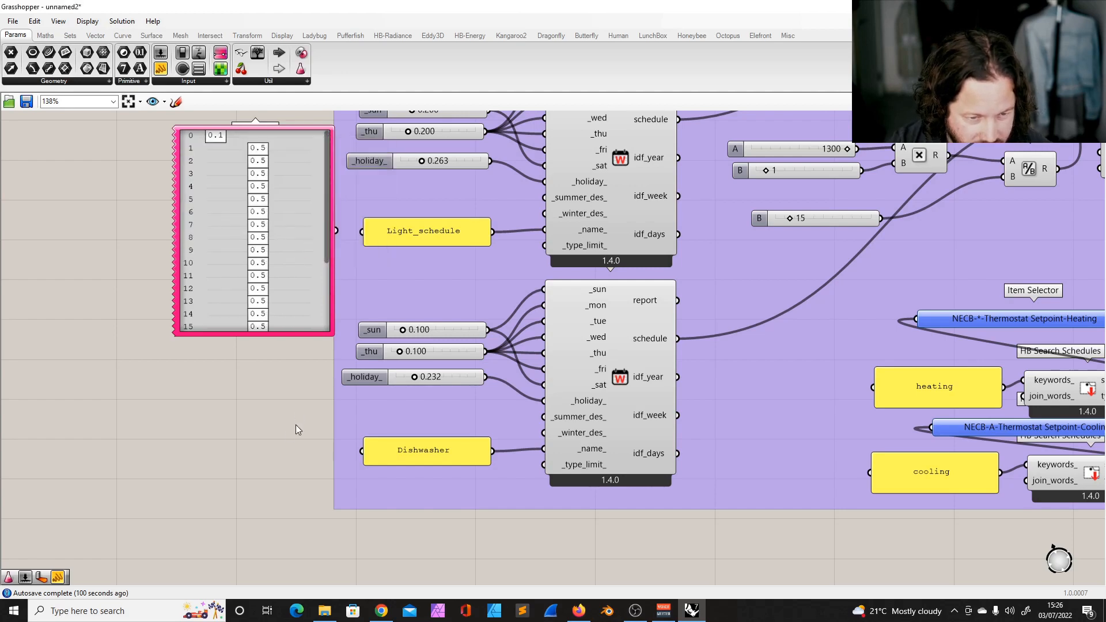
Move the gene pool farther from the purple group and stretch it to show all 24 hourly values.
scroll(500, 174, down, 2)
scroll(434, 189, up, 3)
click(424, 188)
drag(424, 188, 419, 173)
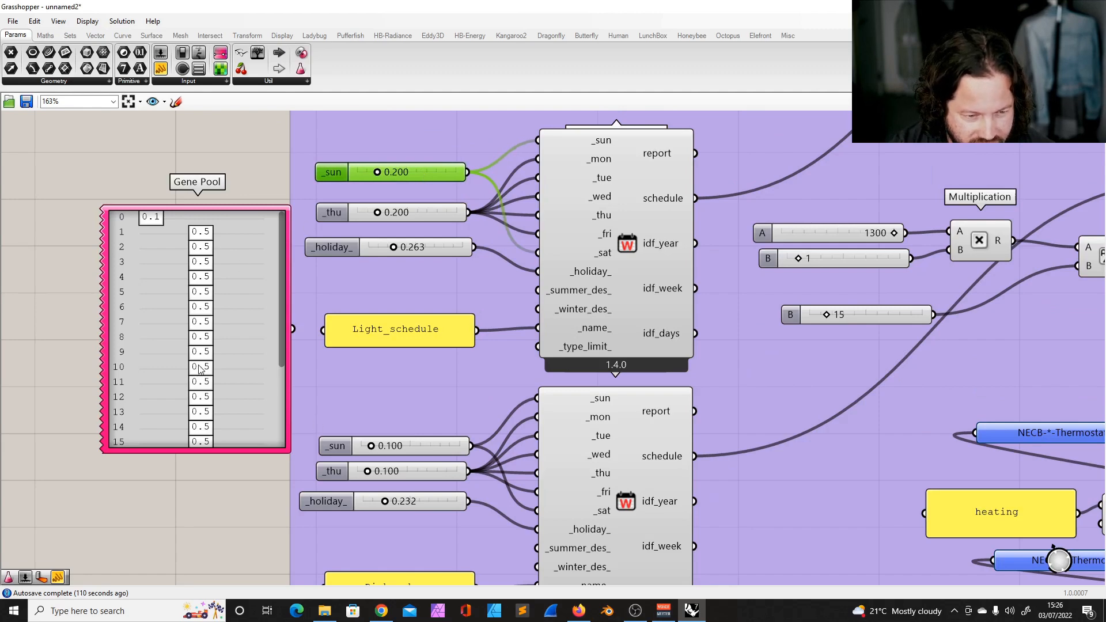
click(240, 180)
scroll(190, 212, down, 4)
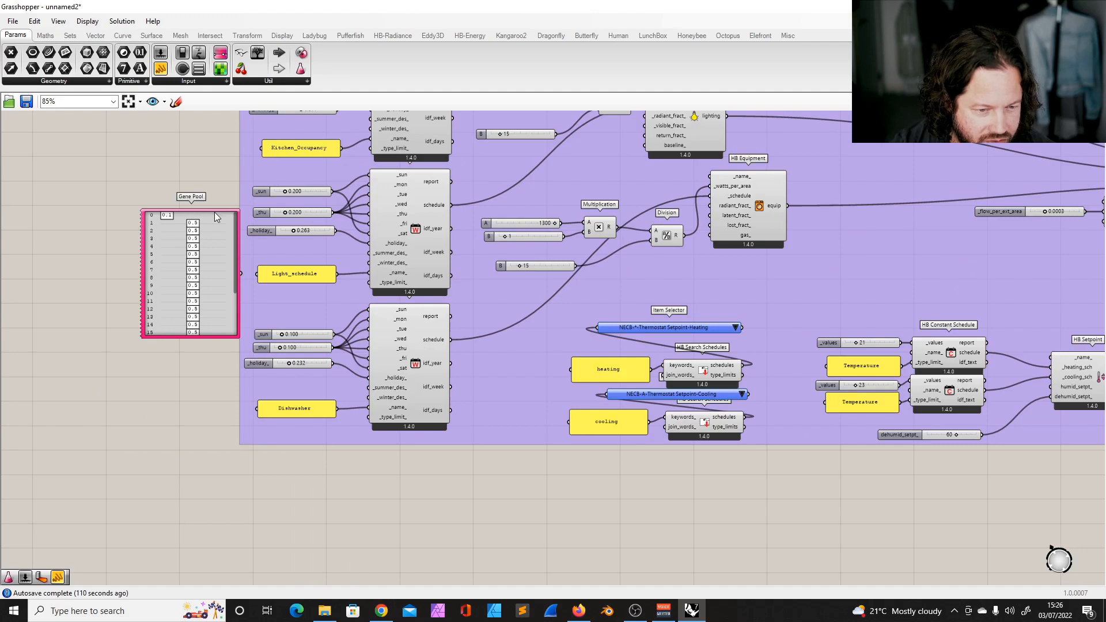
drag(203, 210, 91, 184)
Add an Average component fed by the gene pool and try connecting its output to the Light_schedule component's _sun input.
double_click(153, 246)
text(aver)
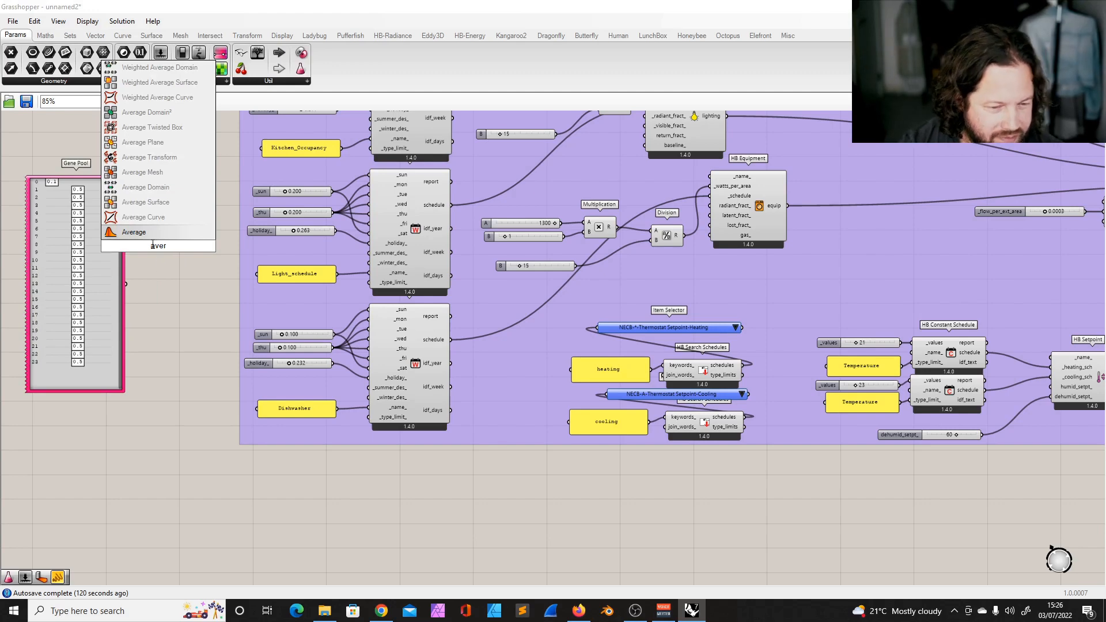
click(152, 234)
scroll(140, 255, up, 3)
drag(117, 295, 143, 233)
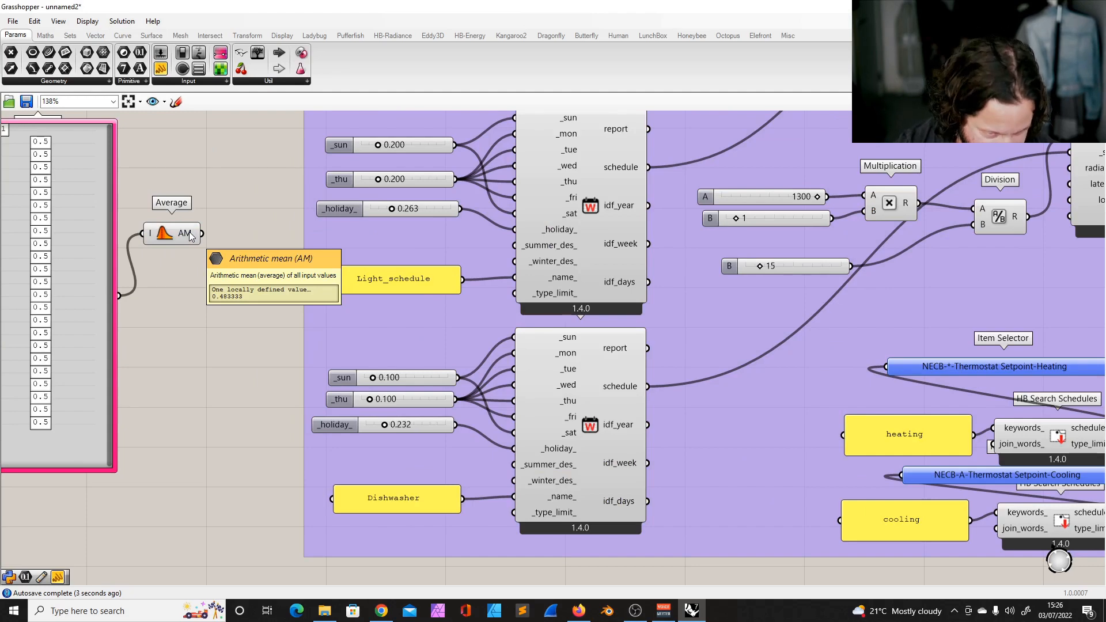
drag(190, 234, 212, 256)
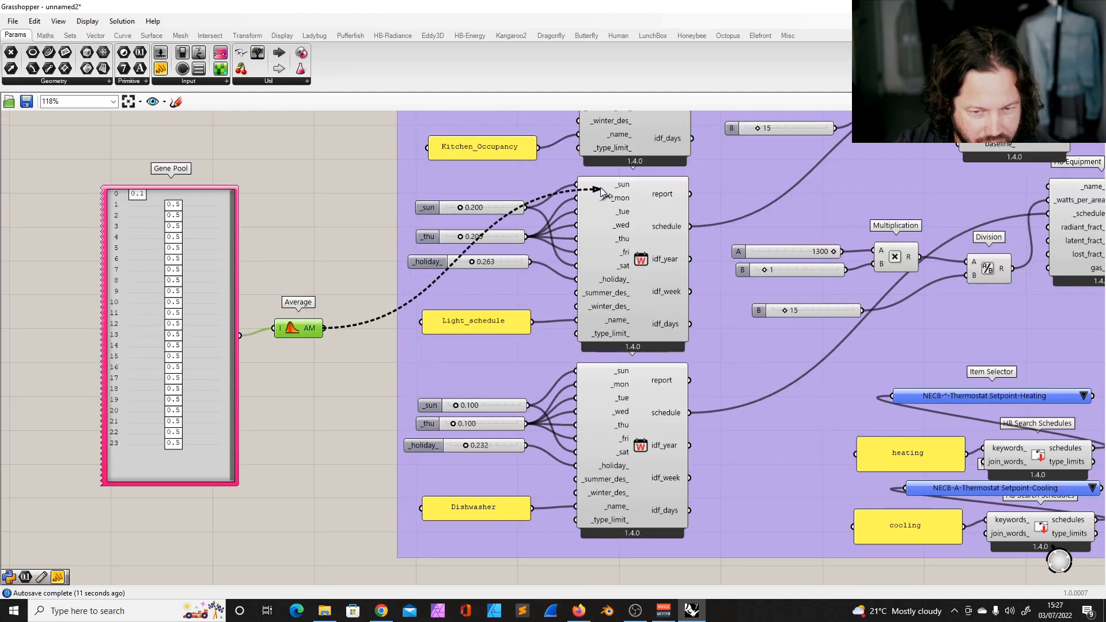
drag(601, 190, 312, 334)
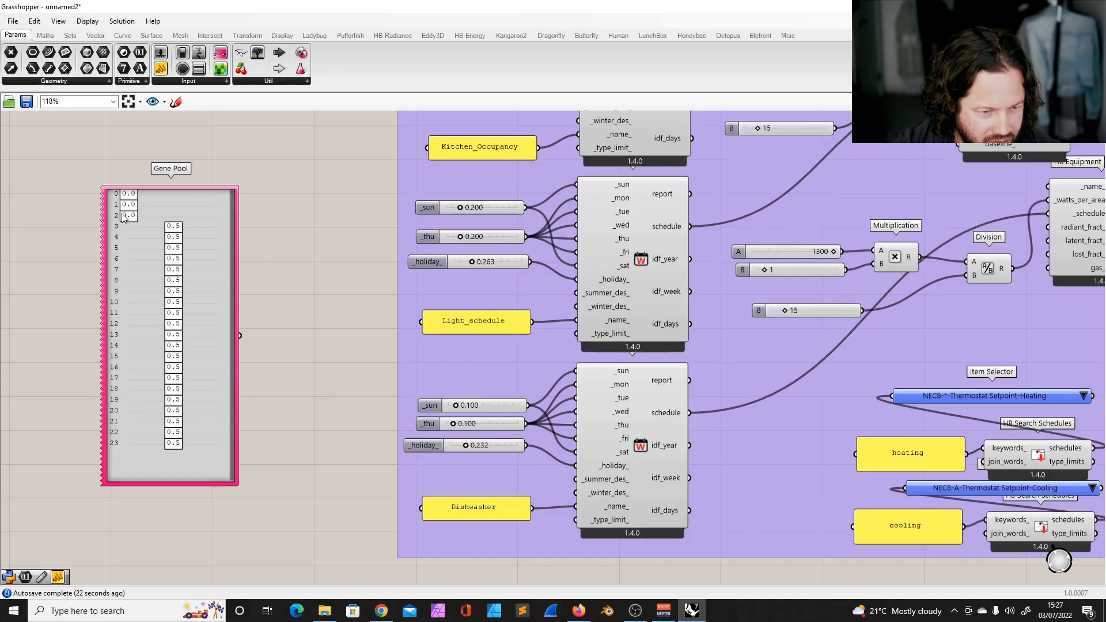
Set the gene pool's hours 2 to 9 to 0.2, 0.0, 0.0, 0.0, 0.0, 0.1, 1.0 and 0.7.
drag(139, 216, 130, 249)
drag(173, 259, 247, 292)
mouse_move(146, 283)
mouse_down()
mouse_move(252, 287)
mouse_move(155, 301)
mouse_up()
drag(167, 291, 196, 289)
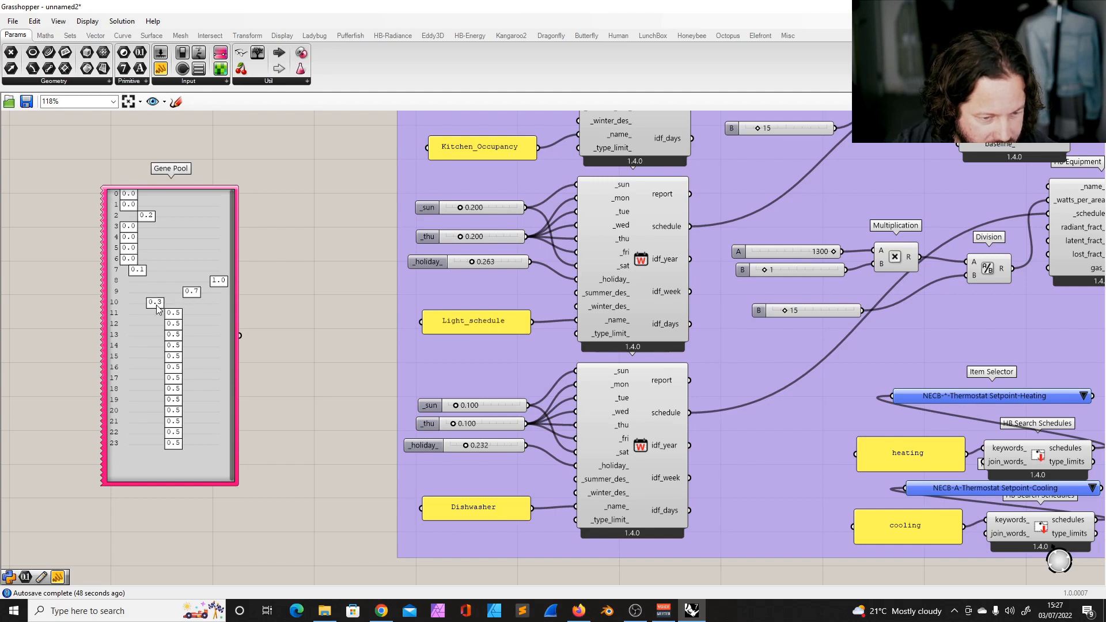
Set the gene pool's hours 10 to 23 to 0.0, 0.0, 0.2, 0.2, 0.7, 0.2, 0.1, 0.0, 0.3, 0.3 and 0.0 for the last four.
drag(173, 314, 127, 314)
drag(155, 302, 127, 303)
drag(173, 324, 161, 405)
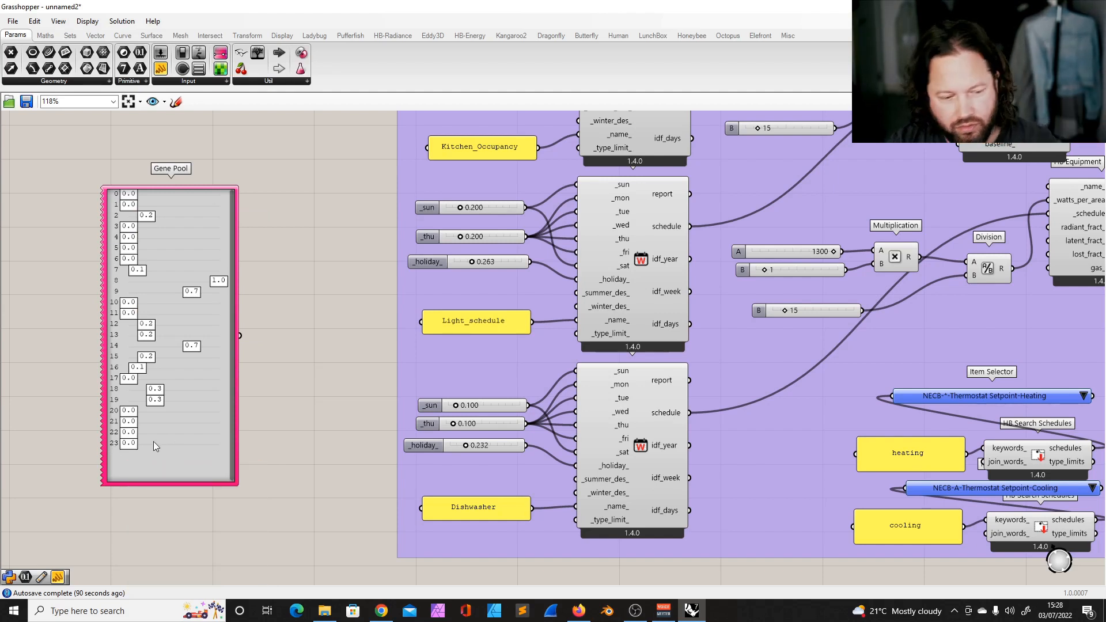
Add an Average component beside the gene pool and connect the hourly values to its input.
drag(240, 335, 325, 275)
click(505, 238)
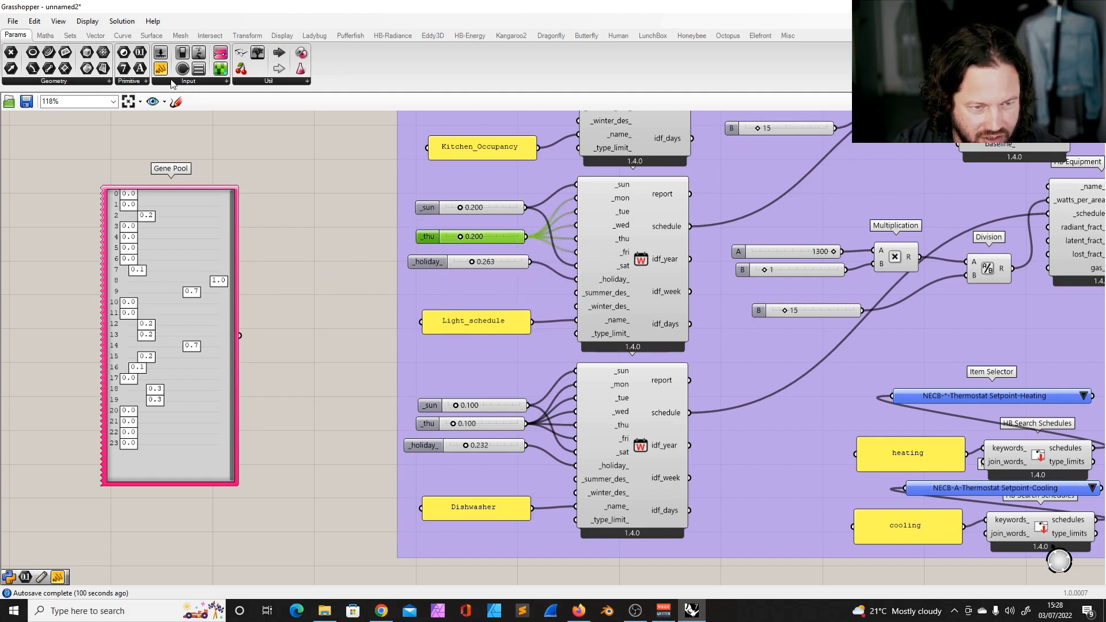
double_click(300, 208)
text(aver)
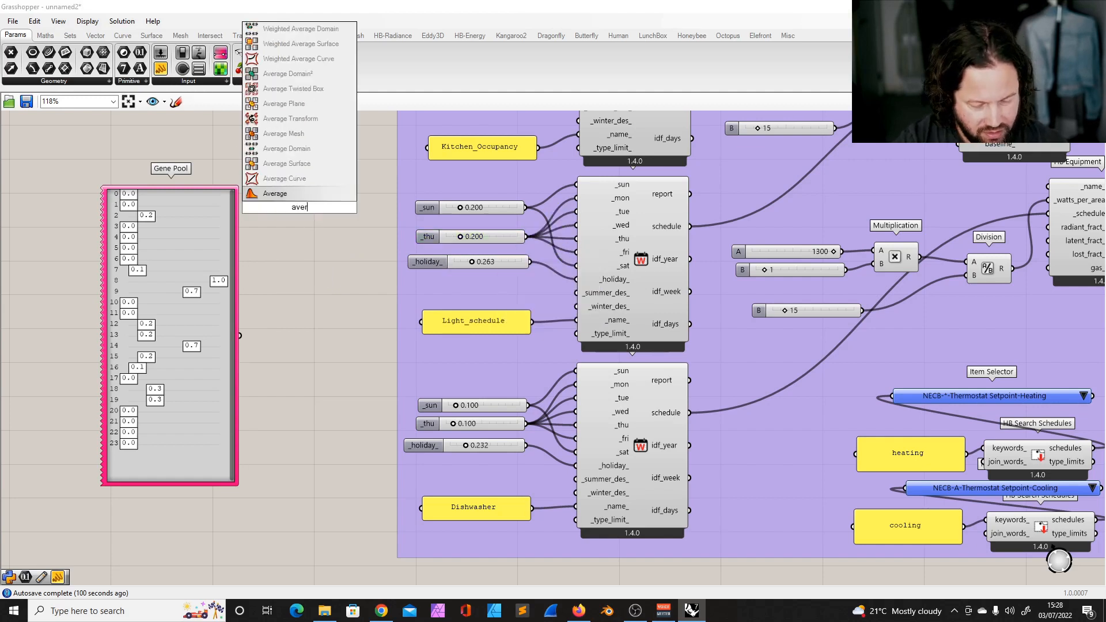
click(286, 194)
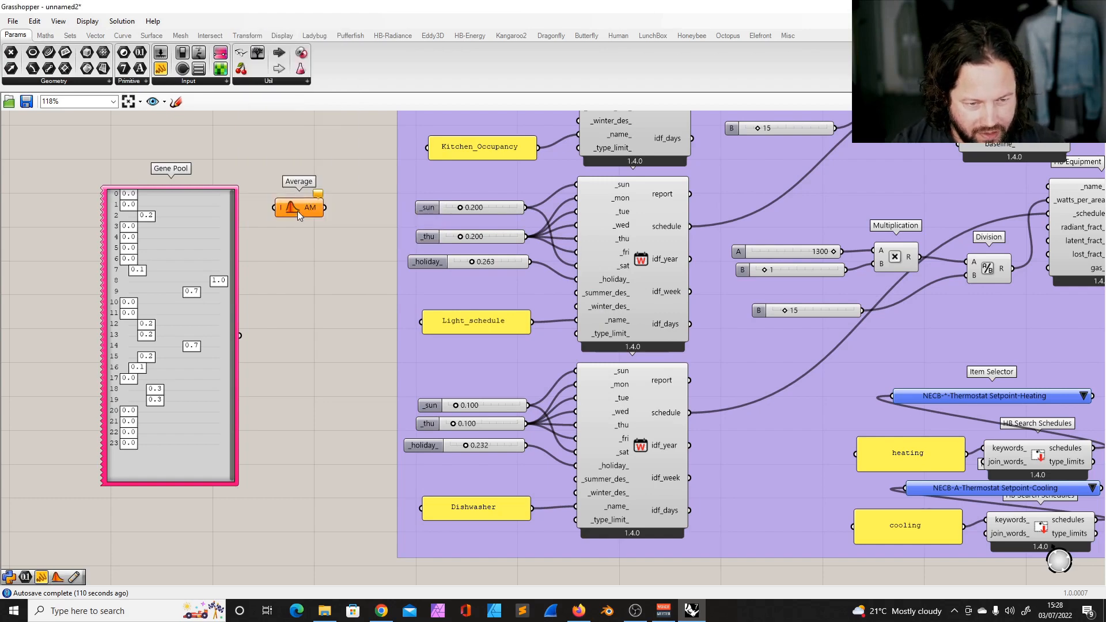
drag(299, 215, 321, 347)
drag(240, 335, 295, 337)
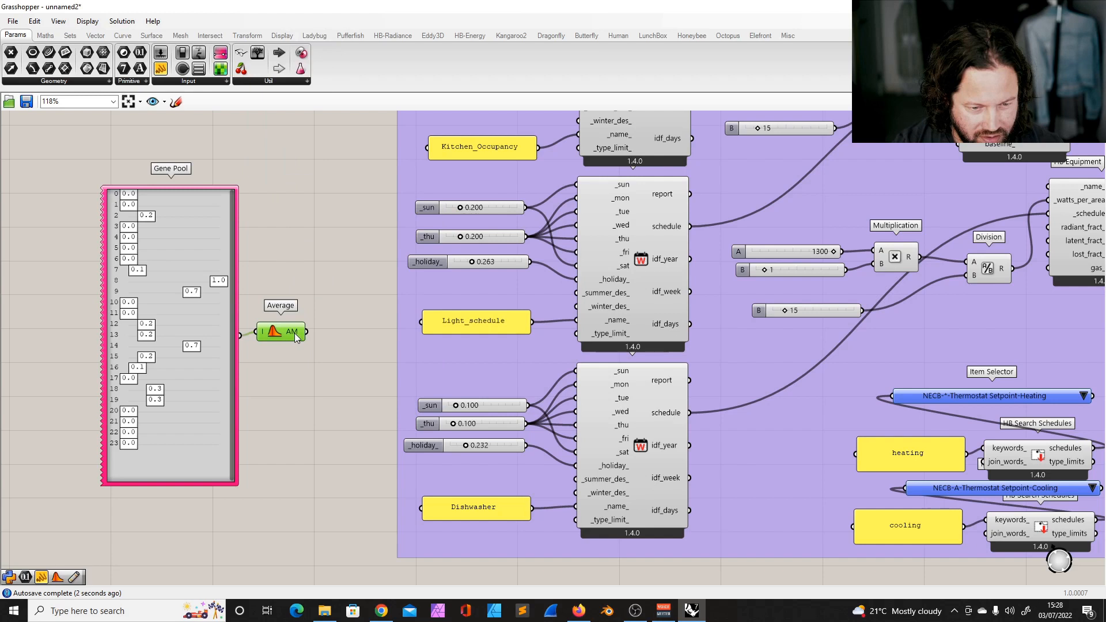
Add a panel above the Average component and connect it to the AM output.
click(351, 253)
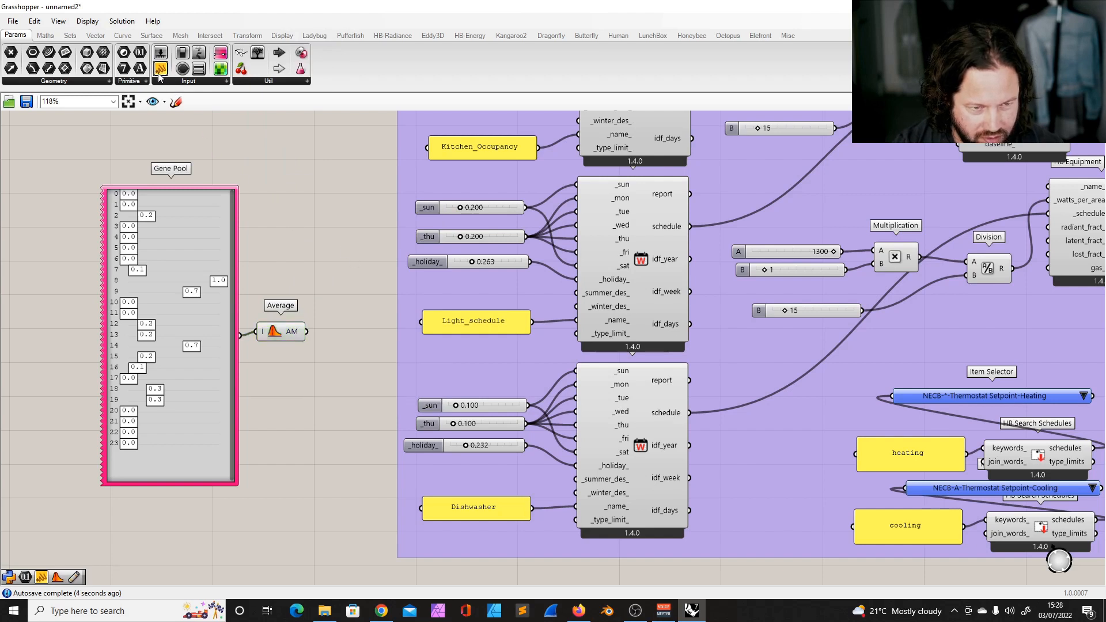
click(326, 229)
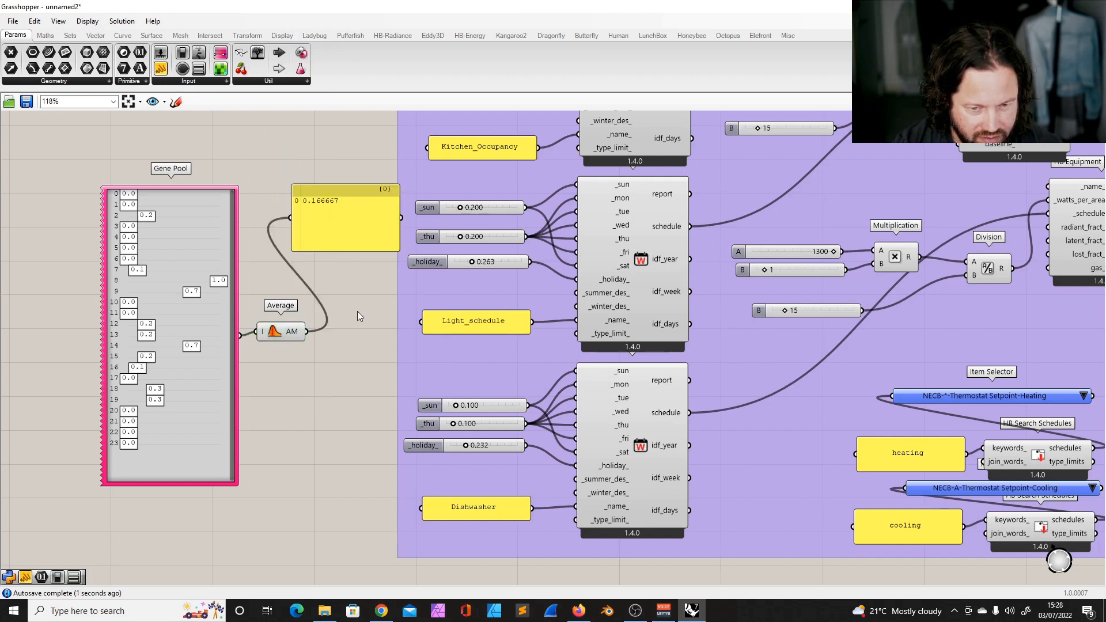
click(364, 234)
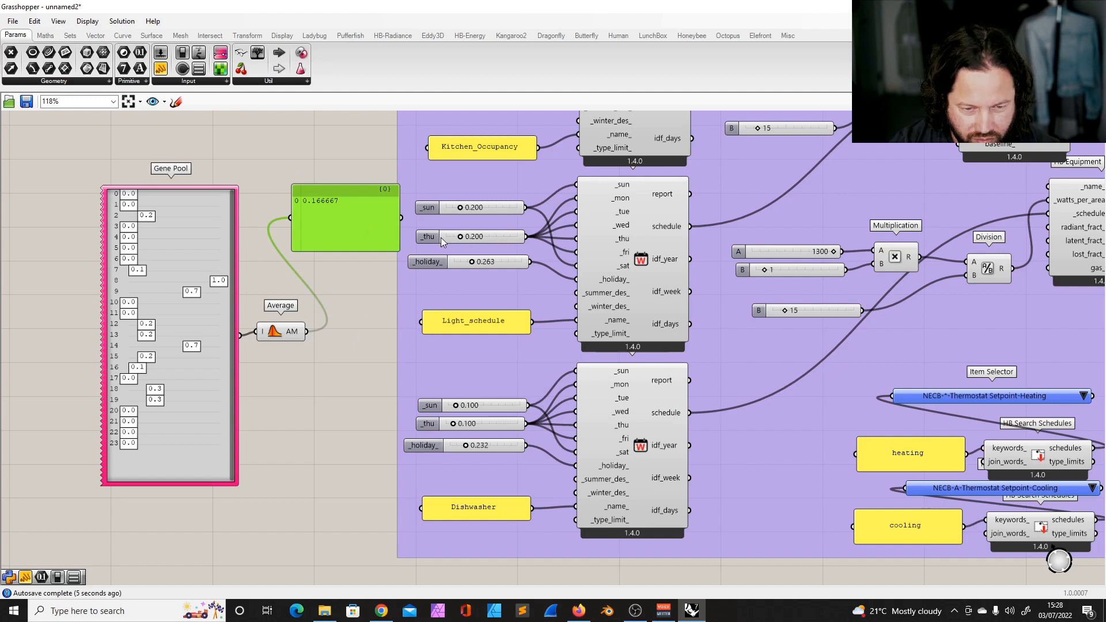
Set the _thu slider of the Light_schedule weekly schedule to 0.2.
drag(461, 237, 459, 238)
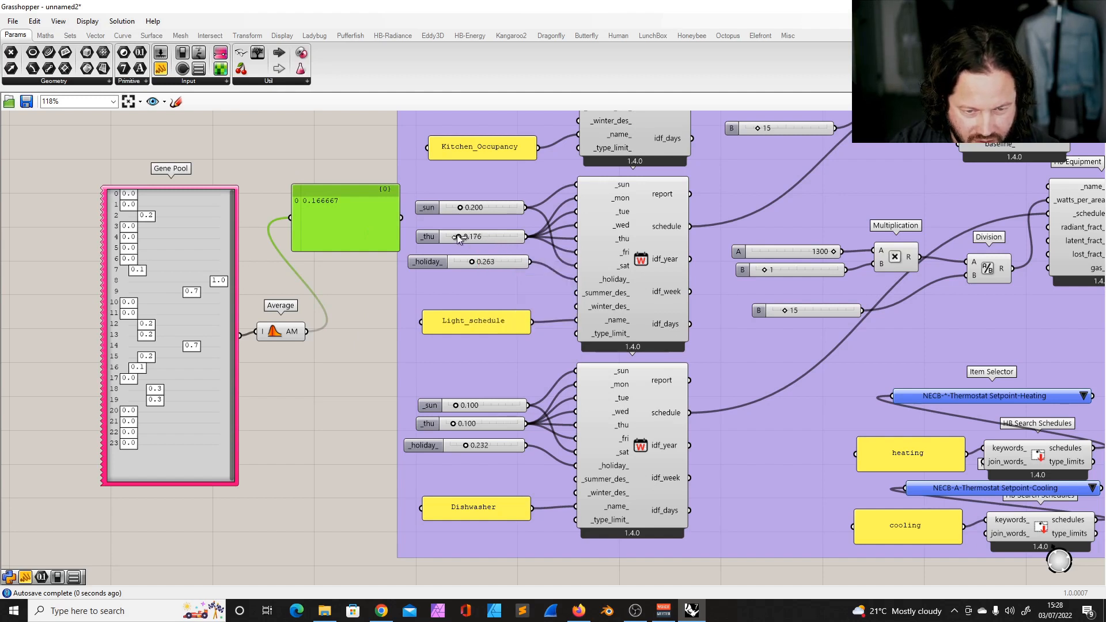
double_click(487, 237)
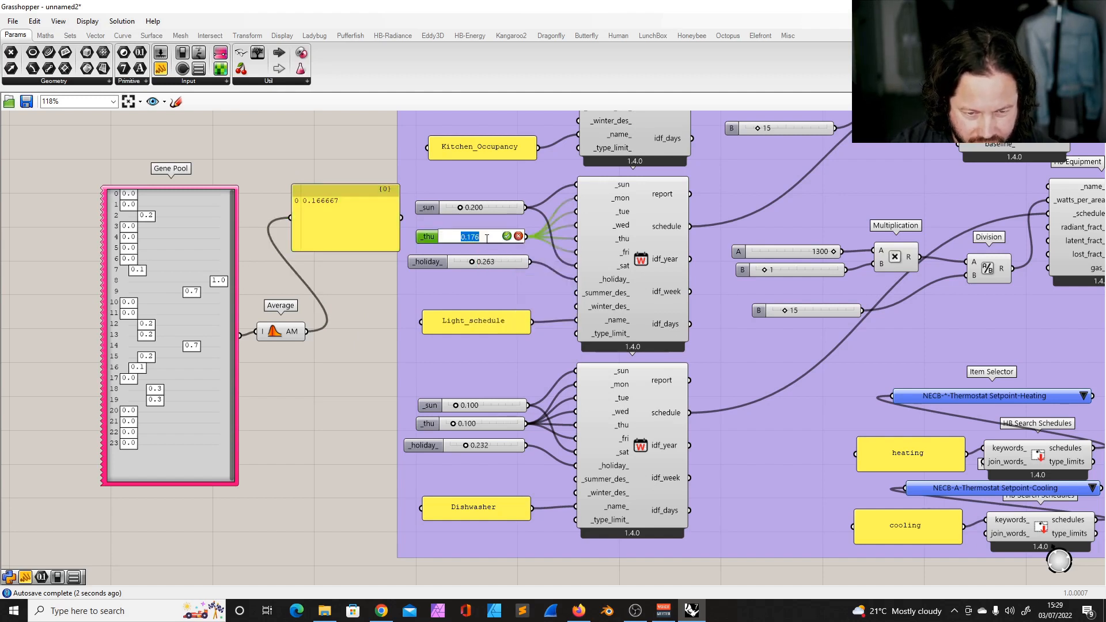
text(0.2)
key(Return)
Delete the averaging panel, the Average component and the gene pool beside the schedule group.
click(346, 232)
key(Delete)
click(268, 337)
key(Delete)
click(200, 258)
key(Delete)
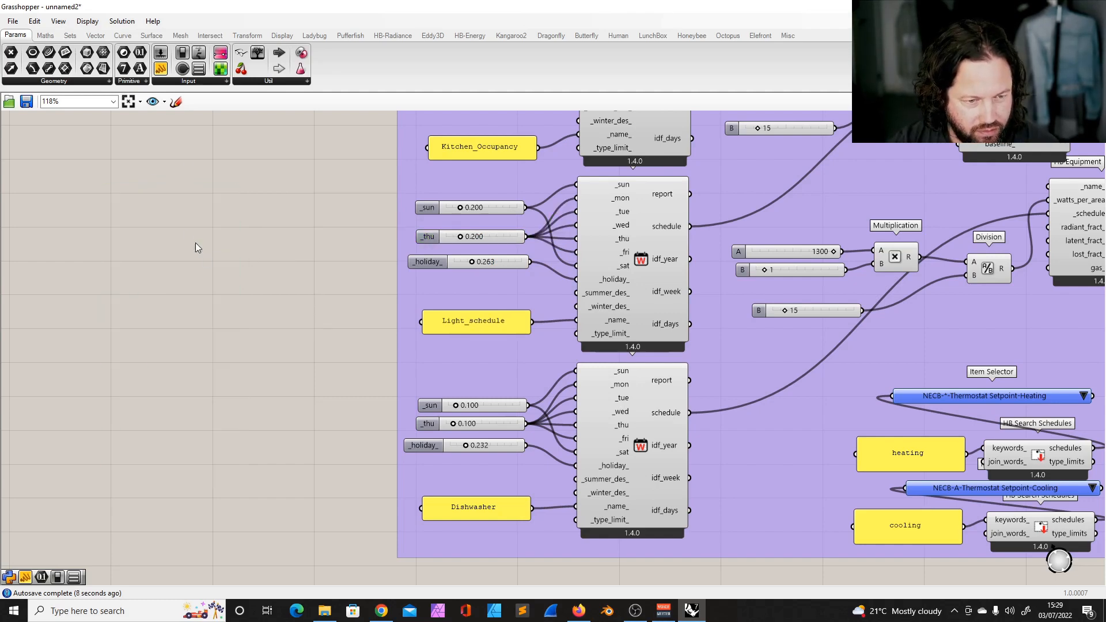
Try to add a new Gene Pool component on the empty canvas beside the schedule group.
click(270, 81)
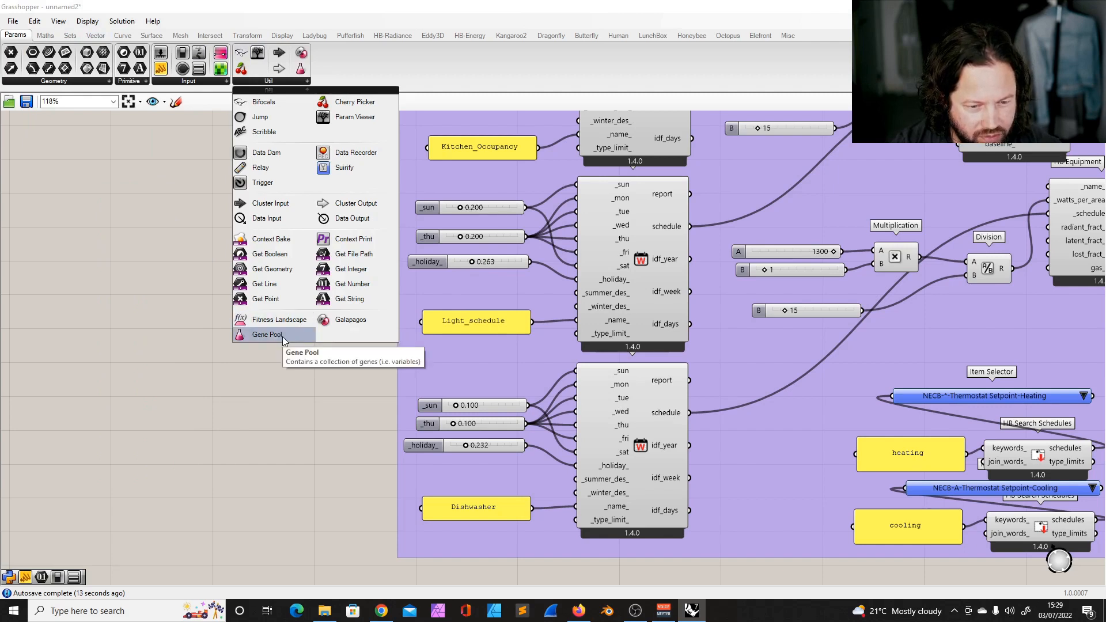
double_click(251, 400)
text(g)
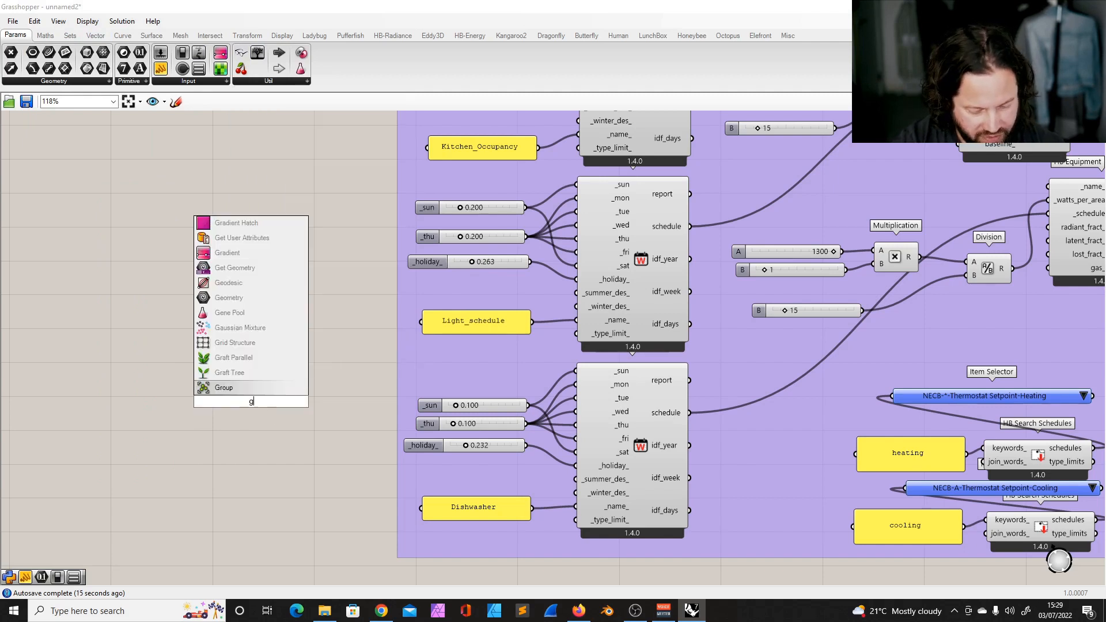
text(ene pool)
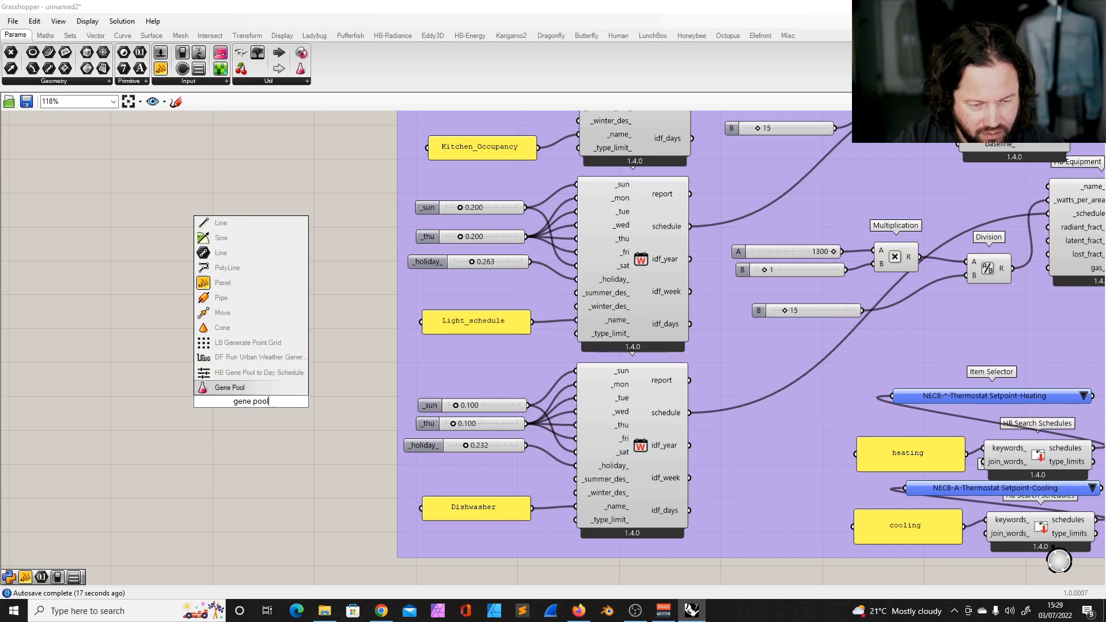
key(Return)
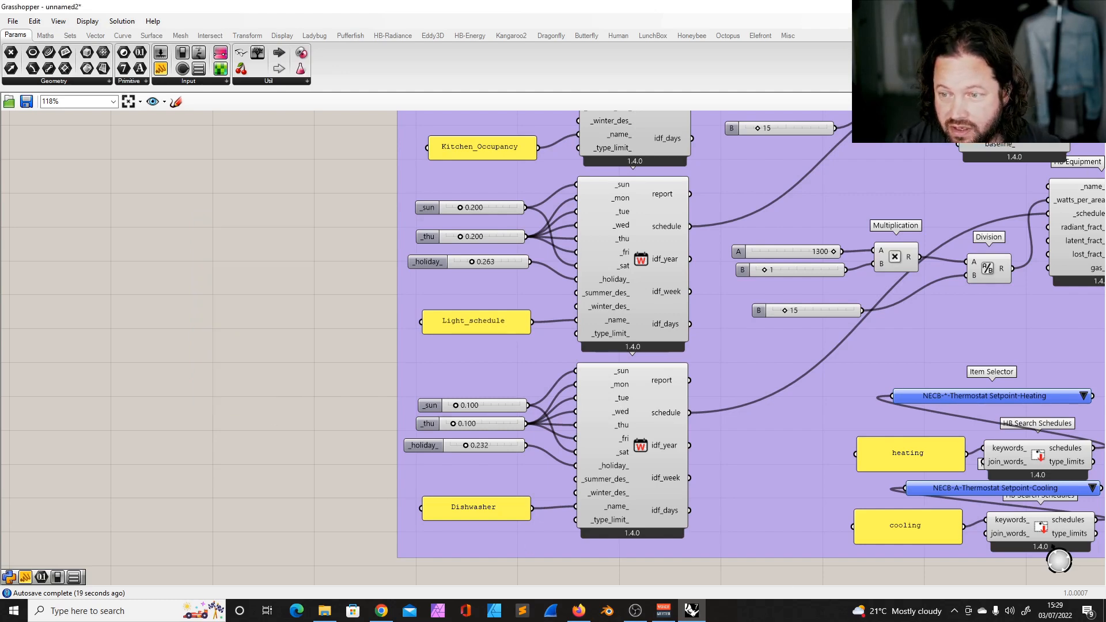
Switch to the creating_schedules definition and show its schedule groups.
click(1075, 21)
click(1056, 161)
scroll(296, 245, down, 3)
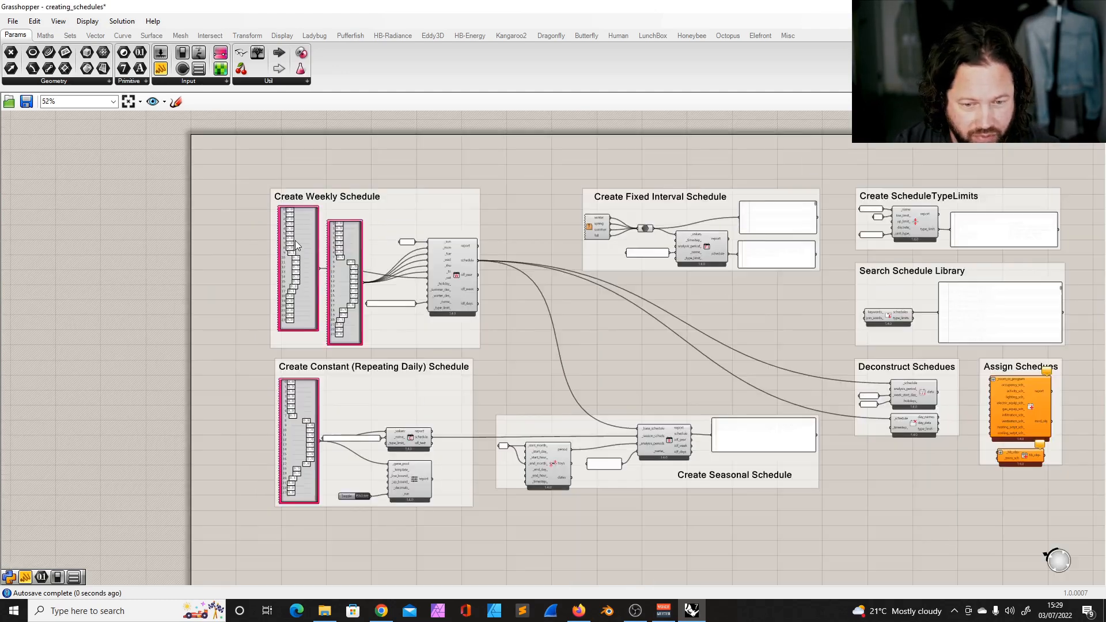
Examine the weekly schedule group, its links to the schedule deconstruction group, and the data output of HB Schedule to Data.
scroll(586, 326, up, 5)
scroll(634, 332, down, 2)
scroll(408, 303, down, 3)
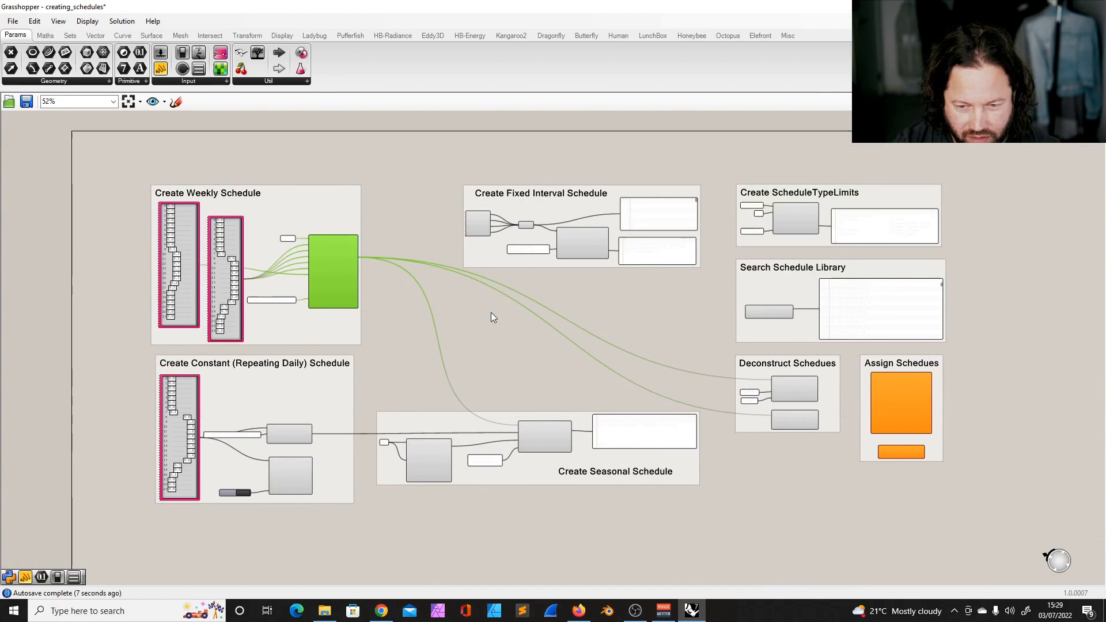
scroll(838, 393, up, 1)
scroll(839, 393, up, 2)
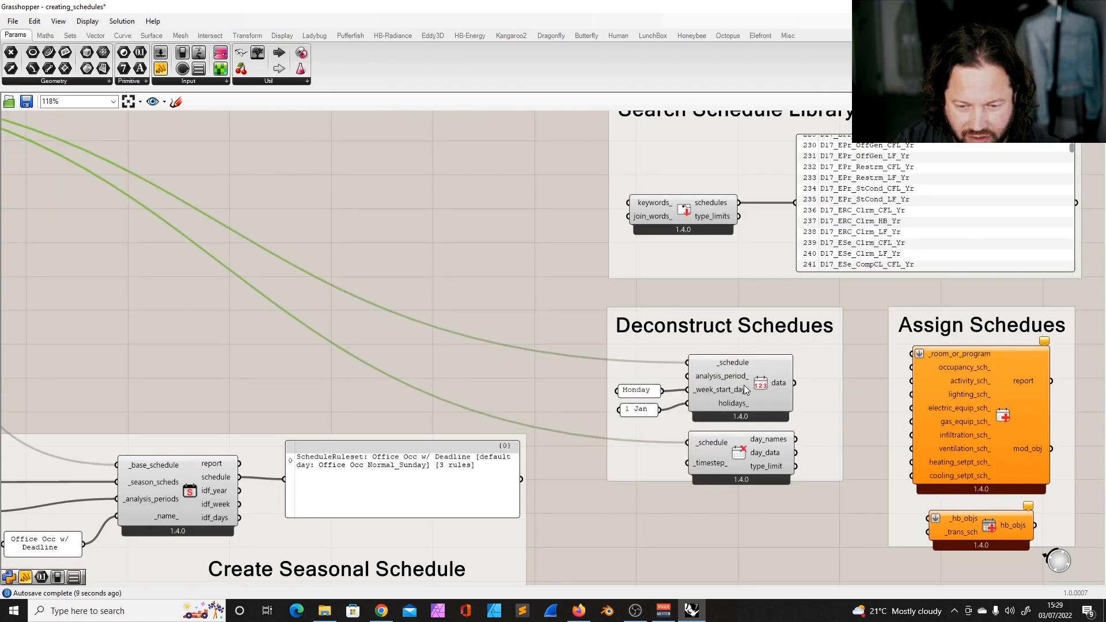
click(596, 347)
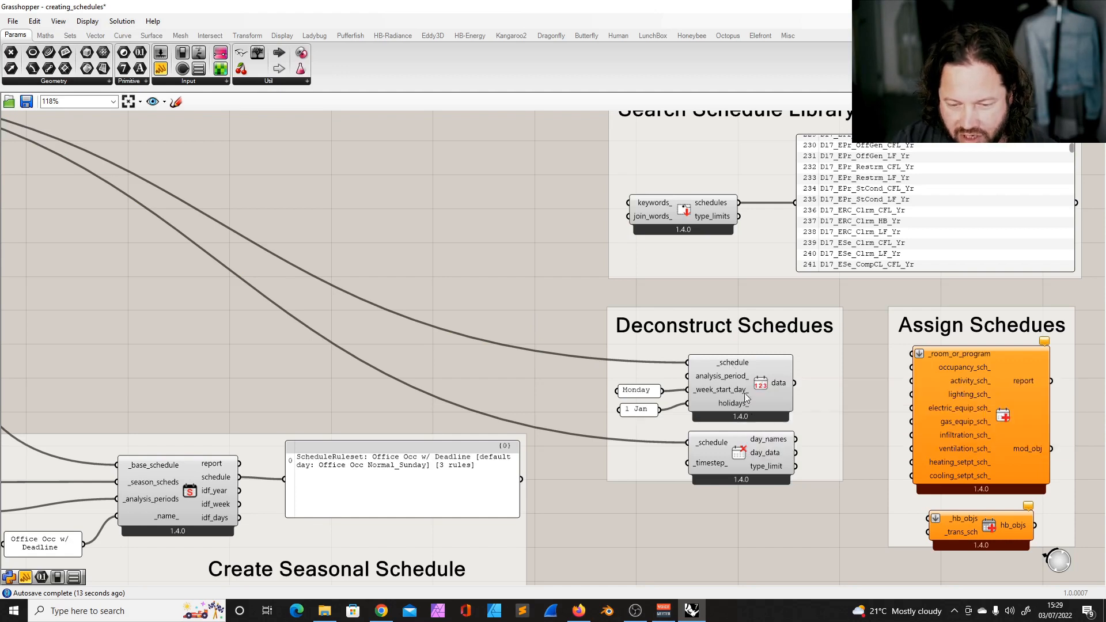
click(756, 365)
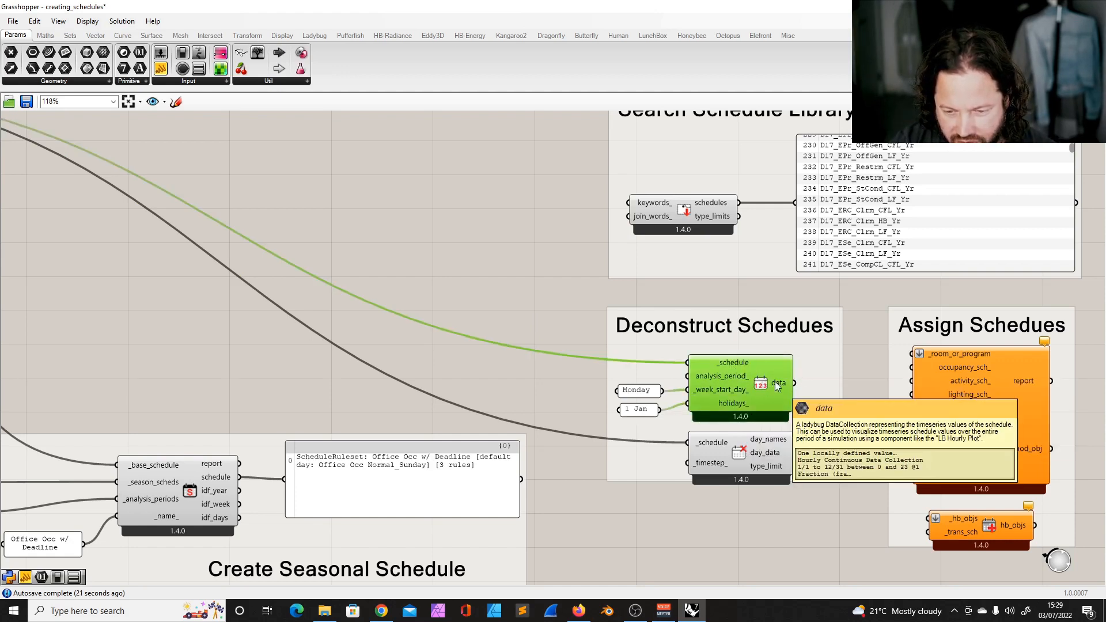
scroll(568, 350, down, 5)
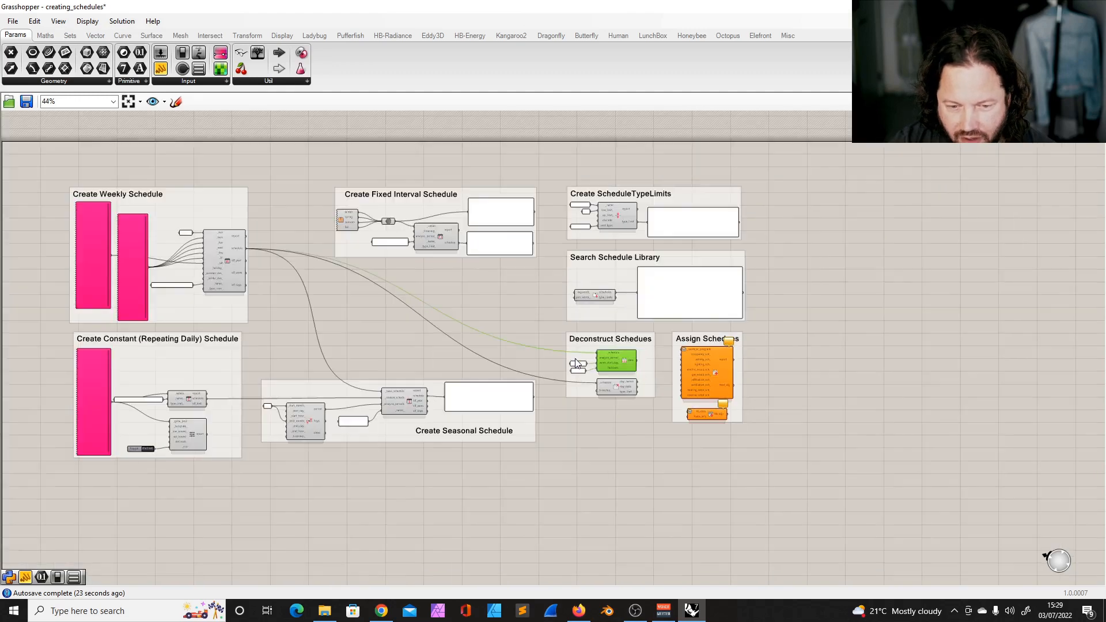
Move the schedule assignment group farther away to free space beside the schedule deconstruction group.
scroll(746, 333, up, 3)
drag(684, 291, 917, 489)
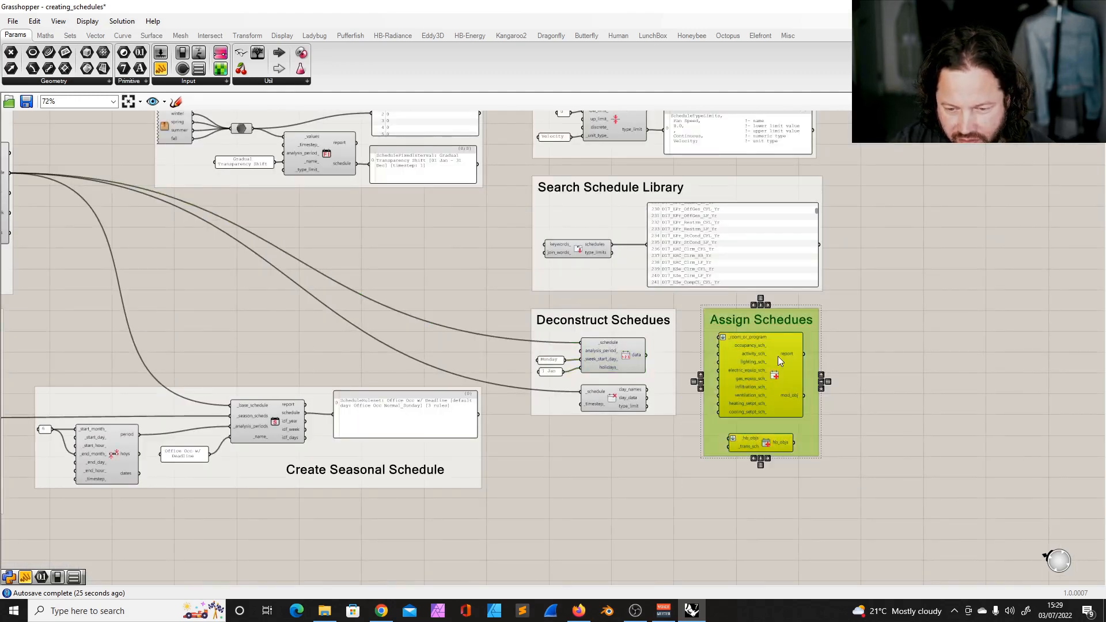
drag(775, 356, 1043, 313)
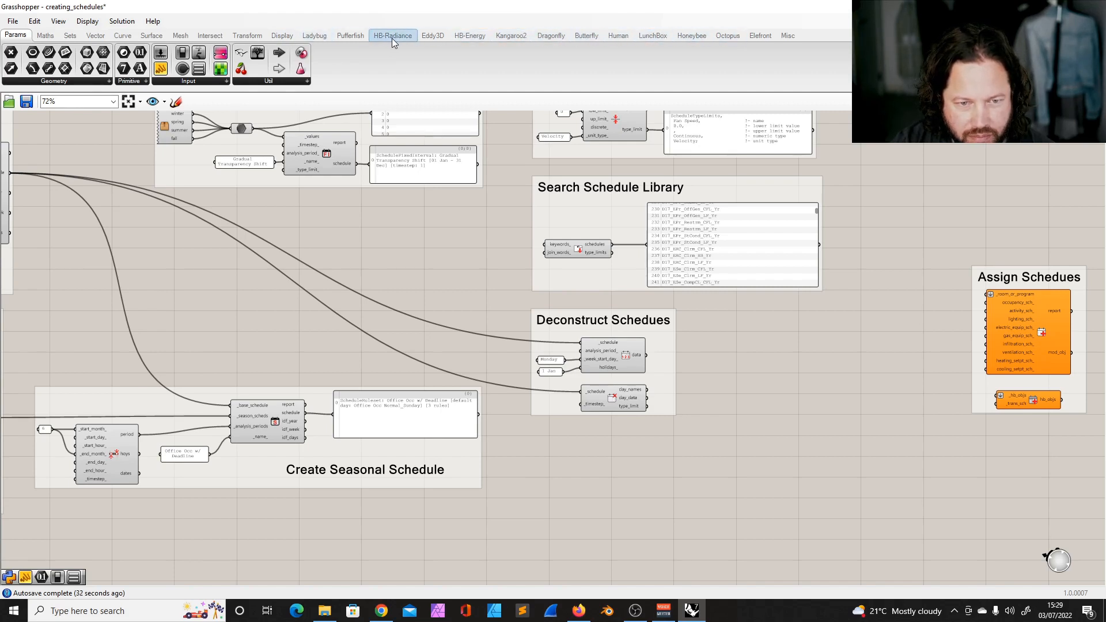
Add a Ladybug Deconstruct Data component beside the schedule deconstruction group and connect HB Schedule to Data's data output to it.
click(314, 36)
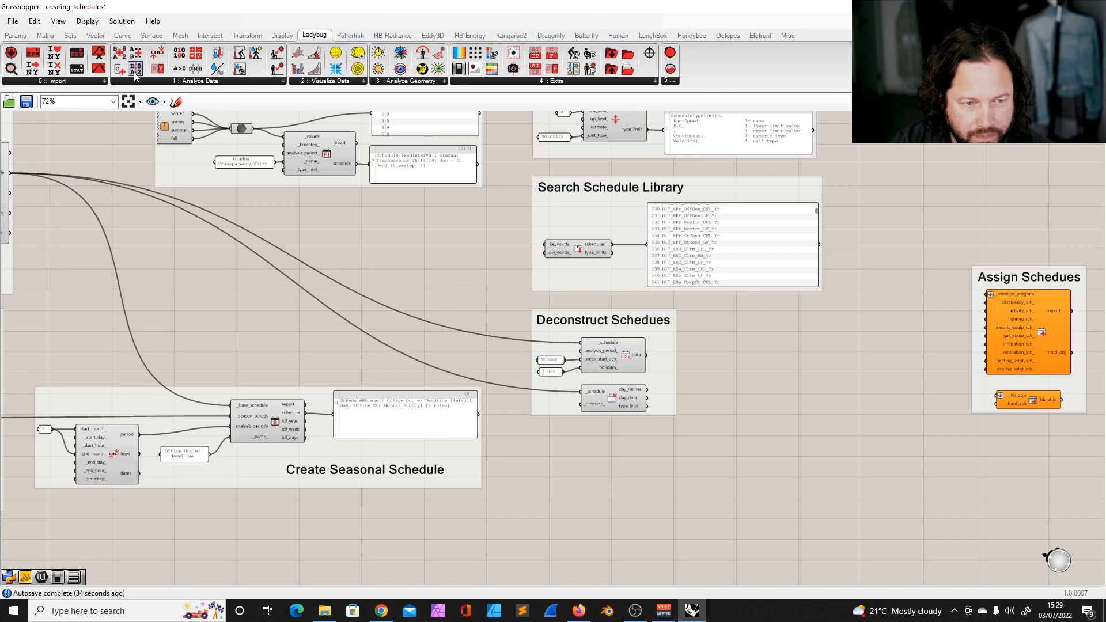
drag(161, 69, 749, 413)
scroll(746, 381, up, 5)
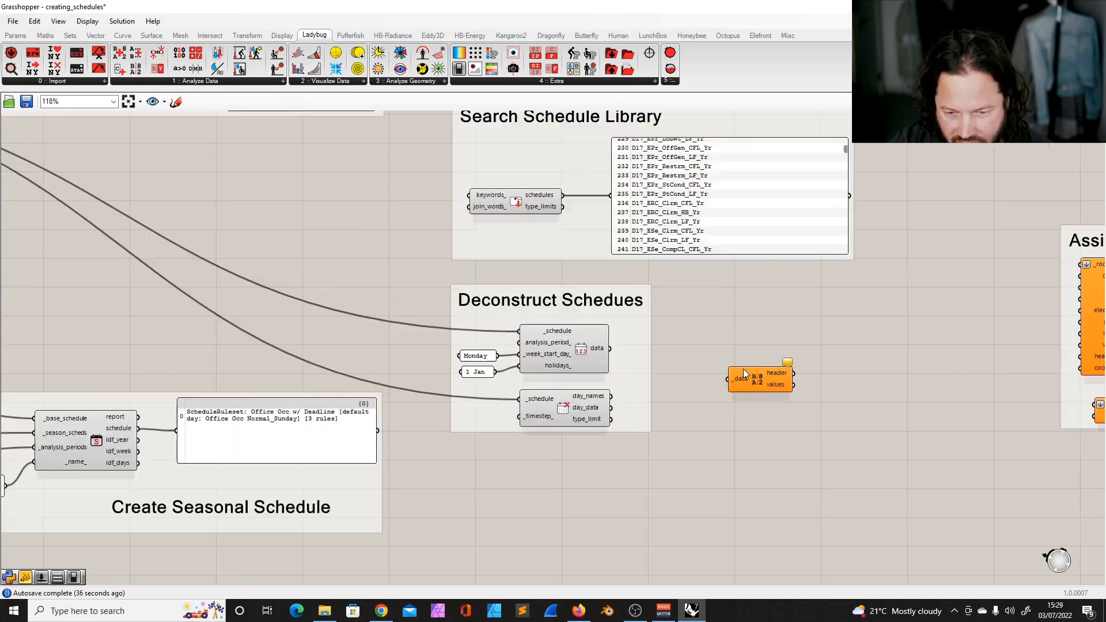
drag(559, 341, 765, 344)
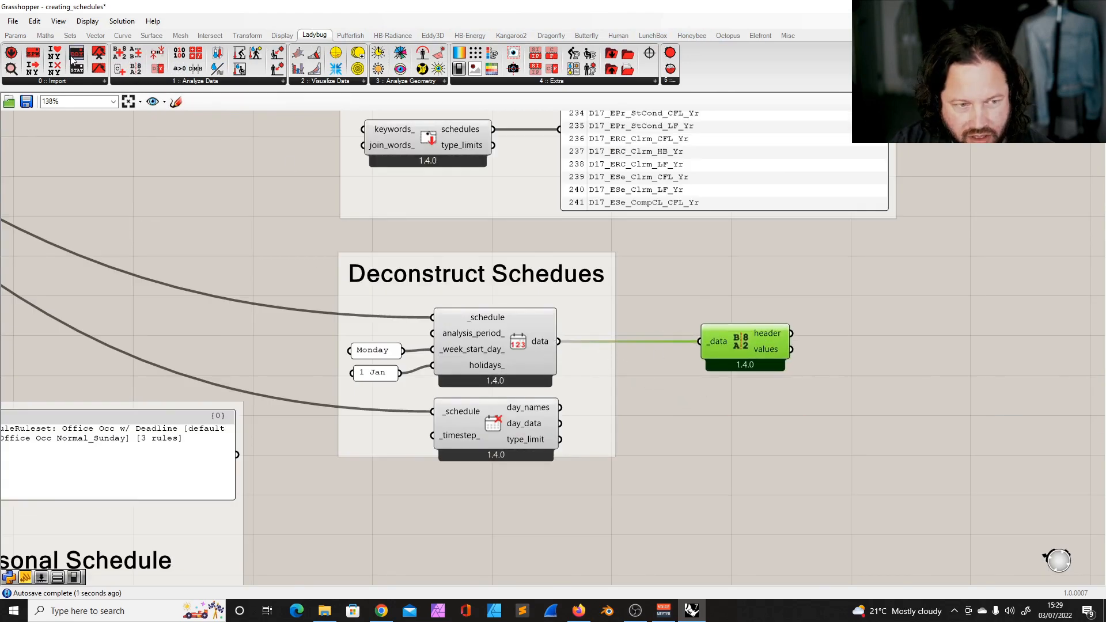
Add a panel beside the Deconstruct Data component, connect it to the values output, and enlarge it to show about 24 rows.
click(16, 36)
drag(161, 68, 919, 381)
drag(792, 350, 858, 372)
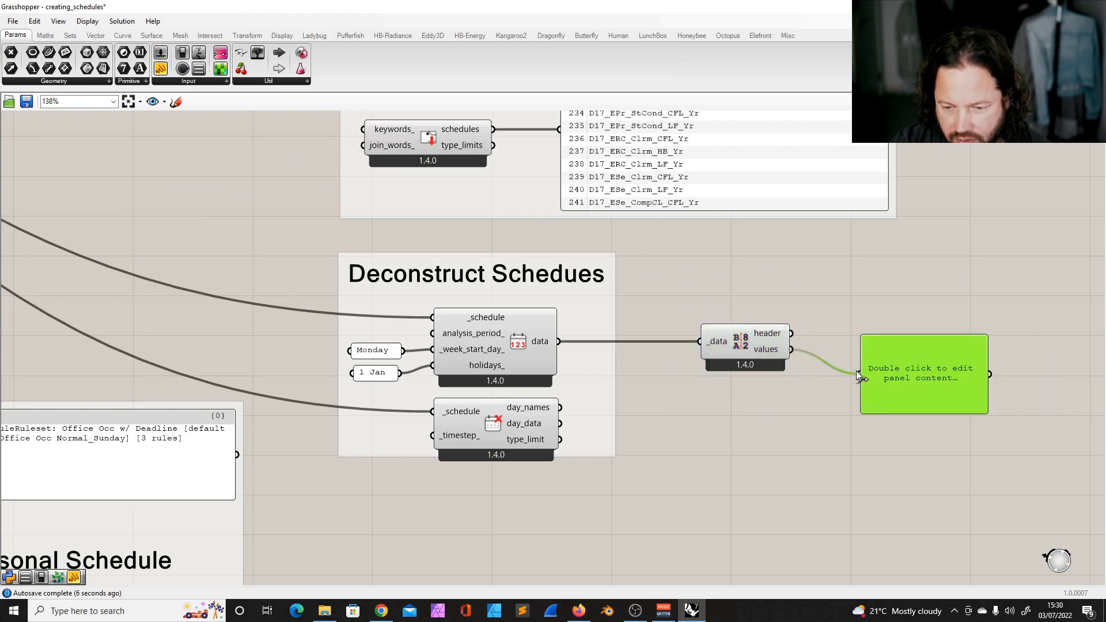
scroll(858, 373, down, 3)
scroll(881, 382, up, 2)
click(870, 385)
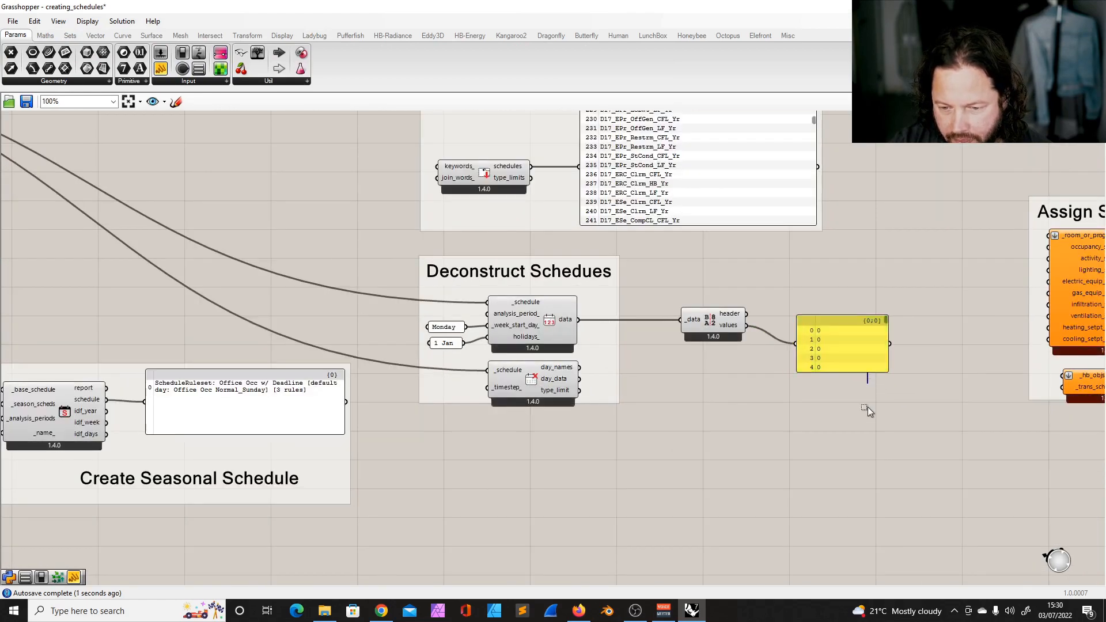
drag(884, 386, 892, 288)
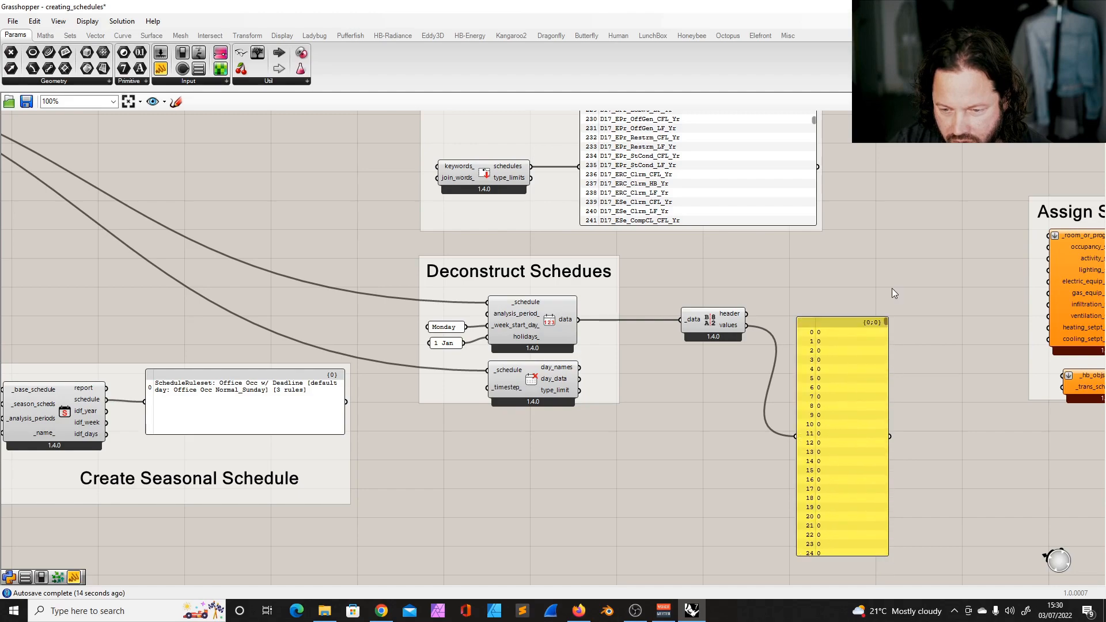
Examine the weekly schedule's gene pools and day inputs and compare them with the hourly values in the new panel.
scroll(831, 379, down, 5)
scroll(478, 234, up, 8)
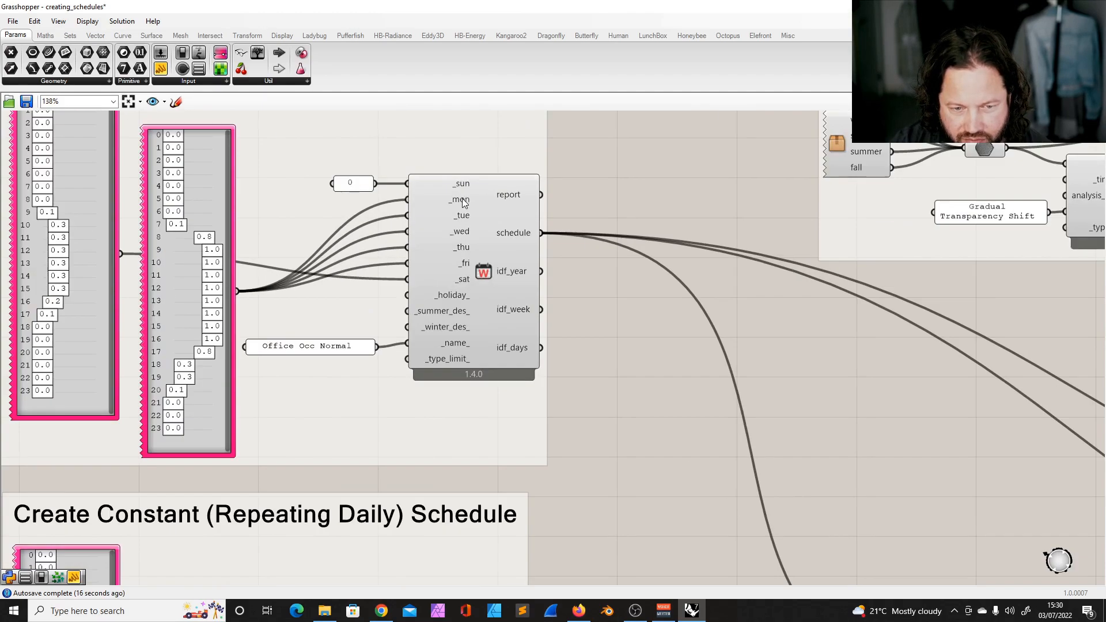
right_drag(446, 293, 405, 249)
click(297, 305)
scroll(345, 149, down, 3)
click(344, 149)
scroll(355, 186, up, 3)
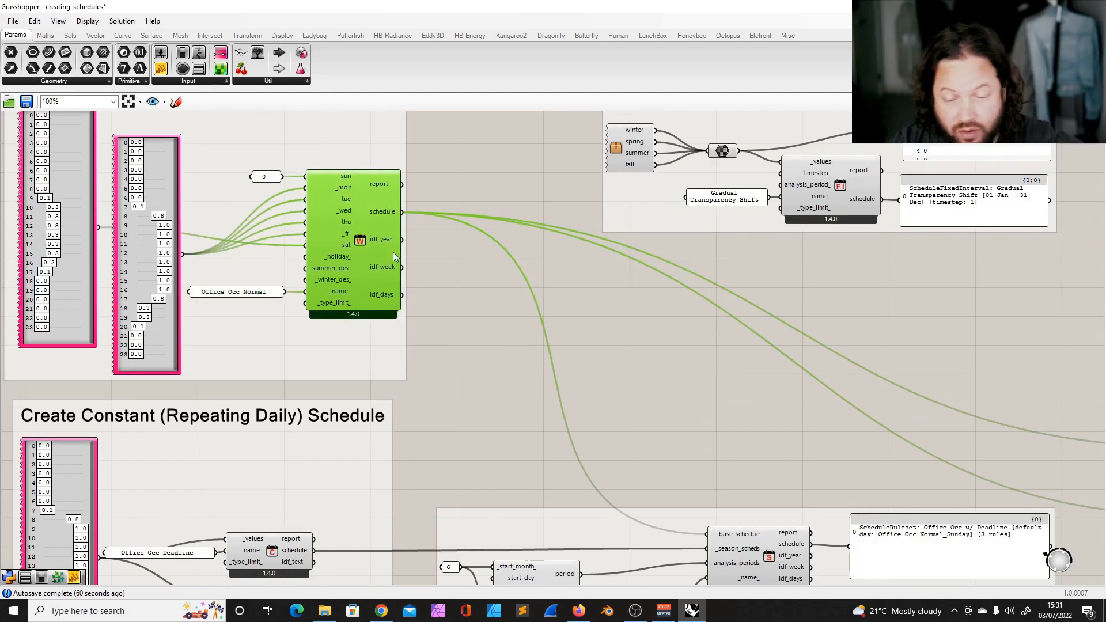
scroll(393, 251, down, 3)
scroll(760, 326, up, 3)
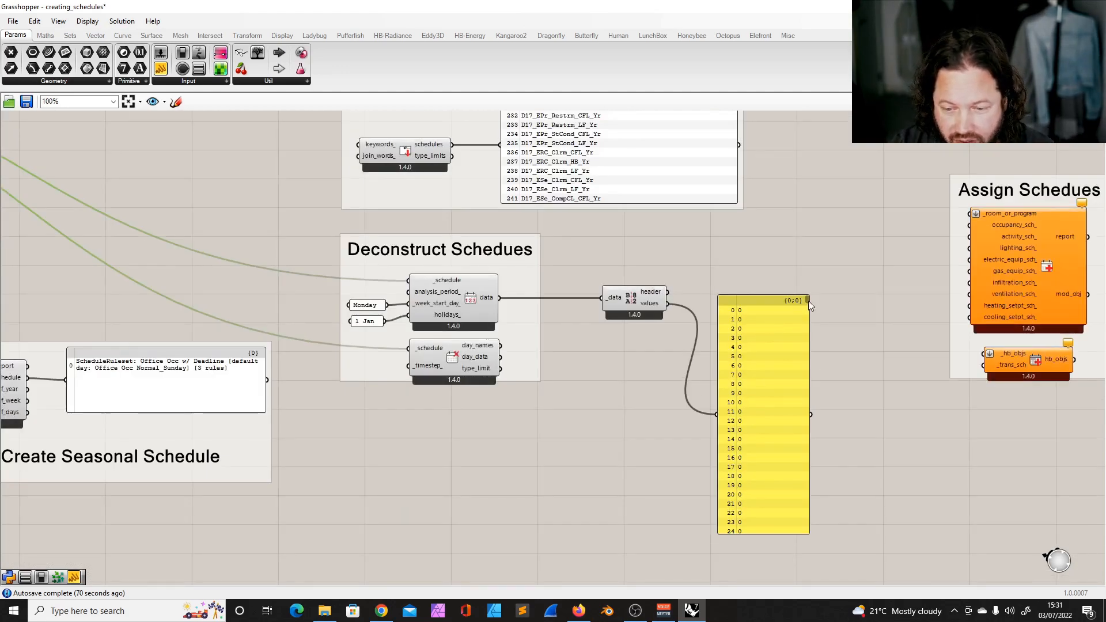
mouse_move(807, 299)
mouse_down()
mouse_move(796, 536)
mouse_move(812, 295)
mouse_up()
click(924, 329)
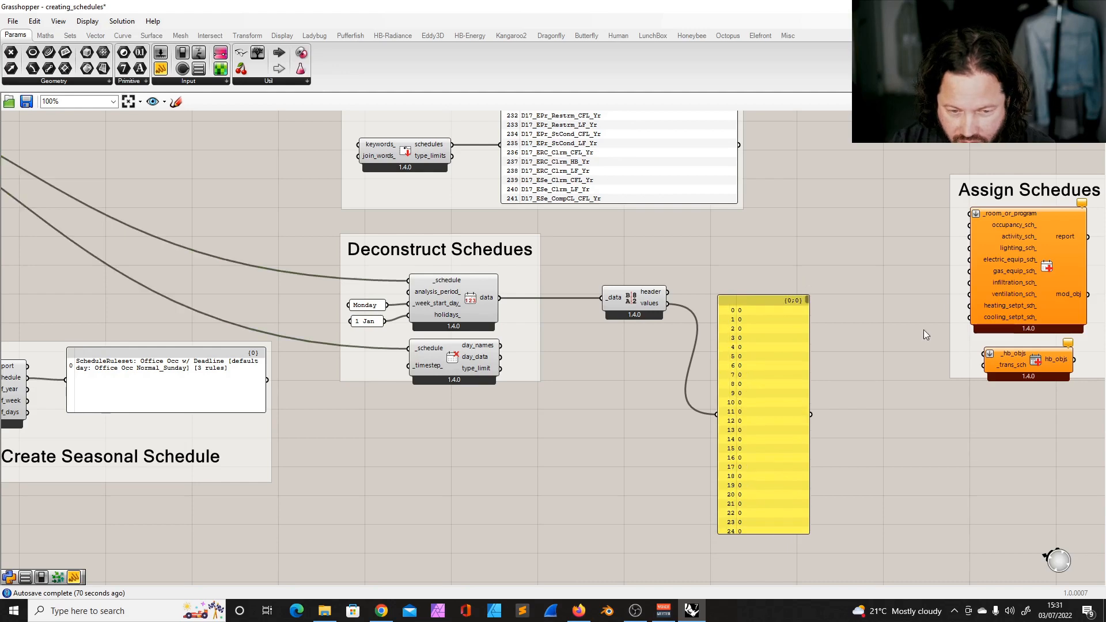
Inspect the week start day and holidays inputs of HB Schedule to Data and the weekly schedule component feeding it.
scroll(721, 338, down, 3)
scroll(660, 309, up, 5)
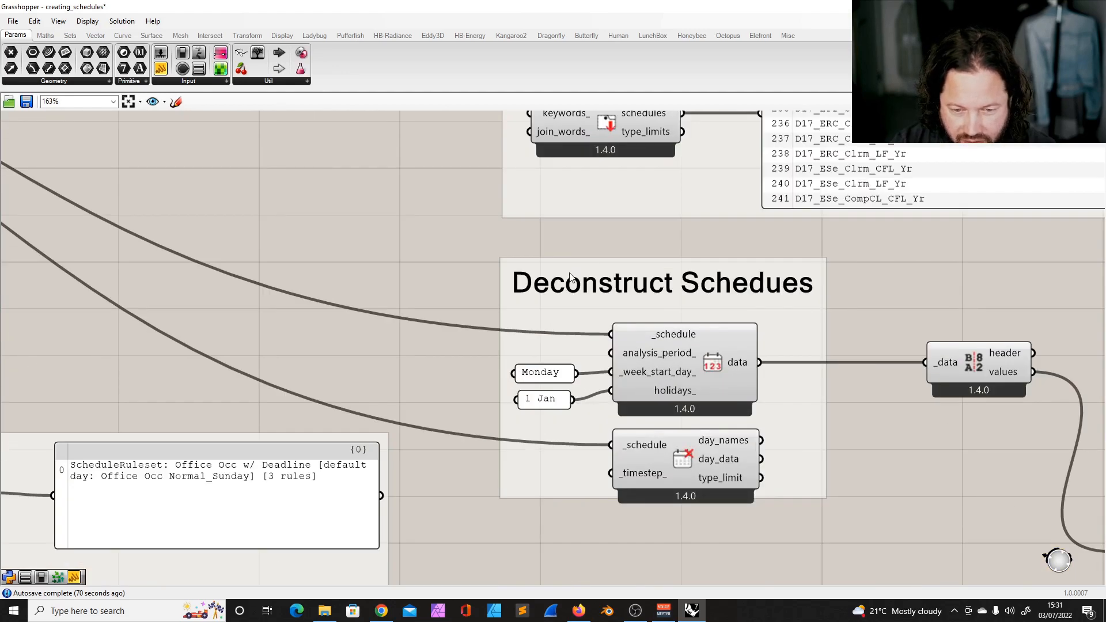
drag(711, 339, 714, 328)
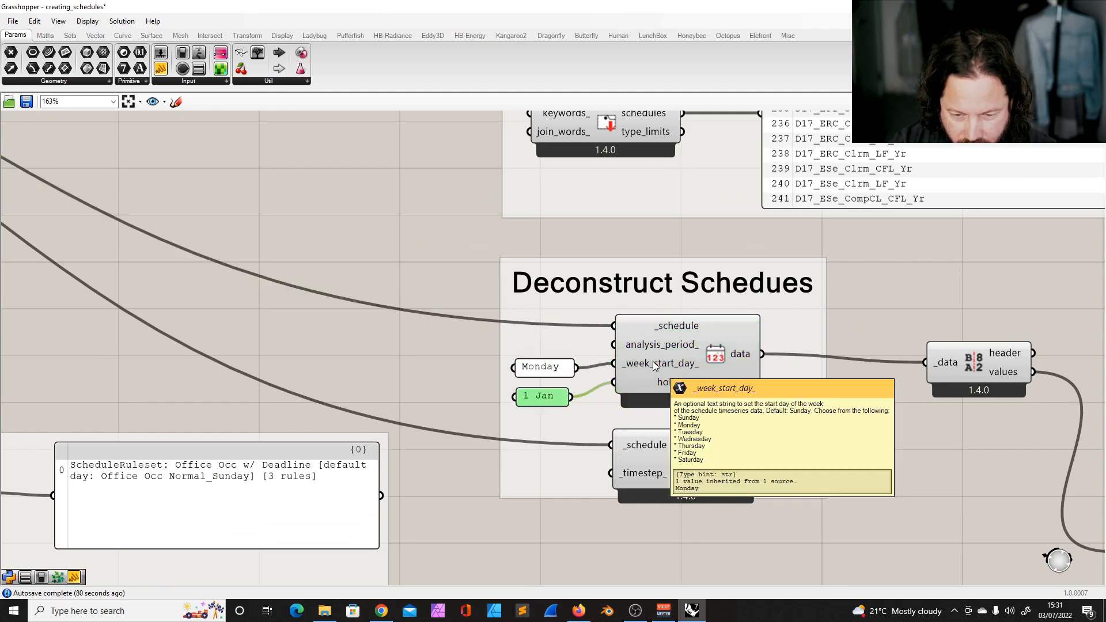
mouse_move(644, 366)
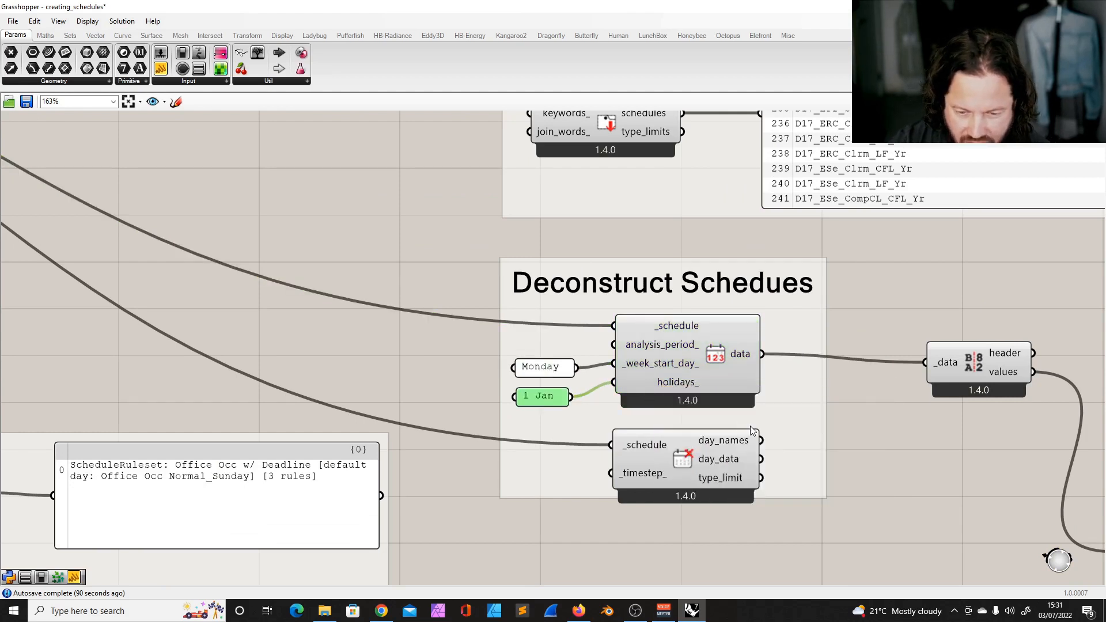
scroll(281, 286, down, 5)
scroll(280, 286, up, 5)
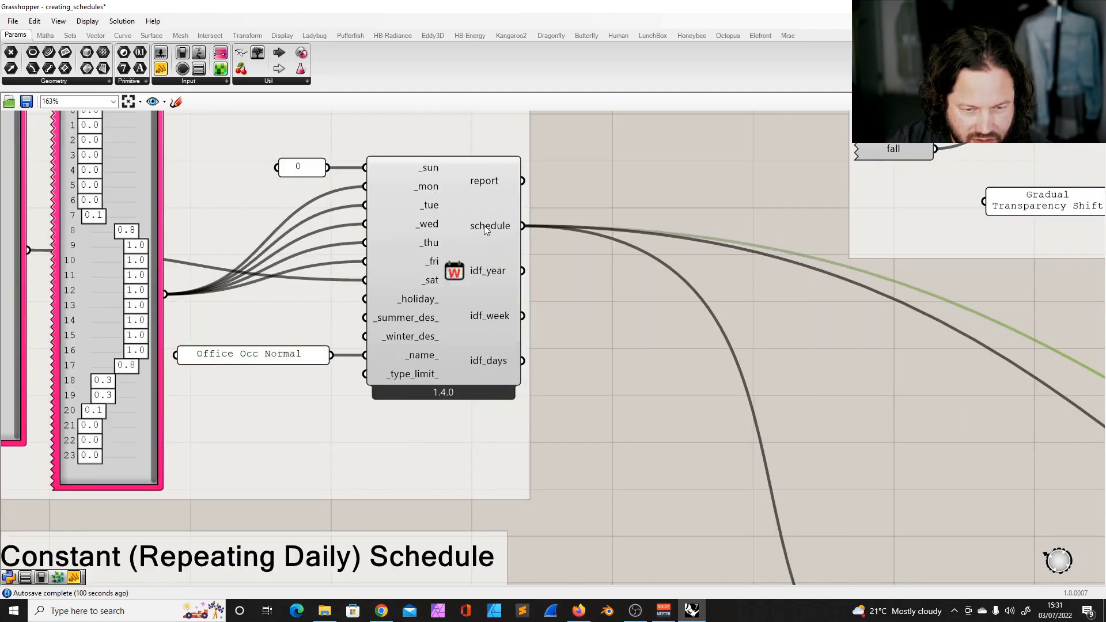
mouse_move(486, 229)
click(478, 209)
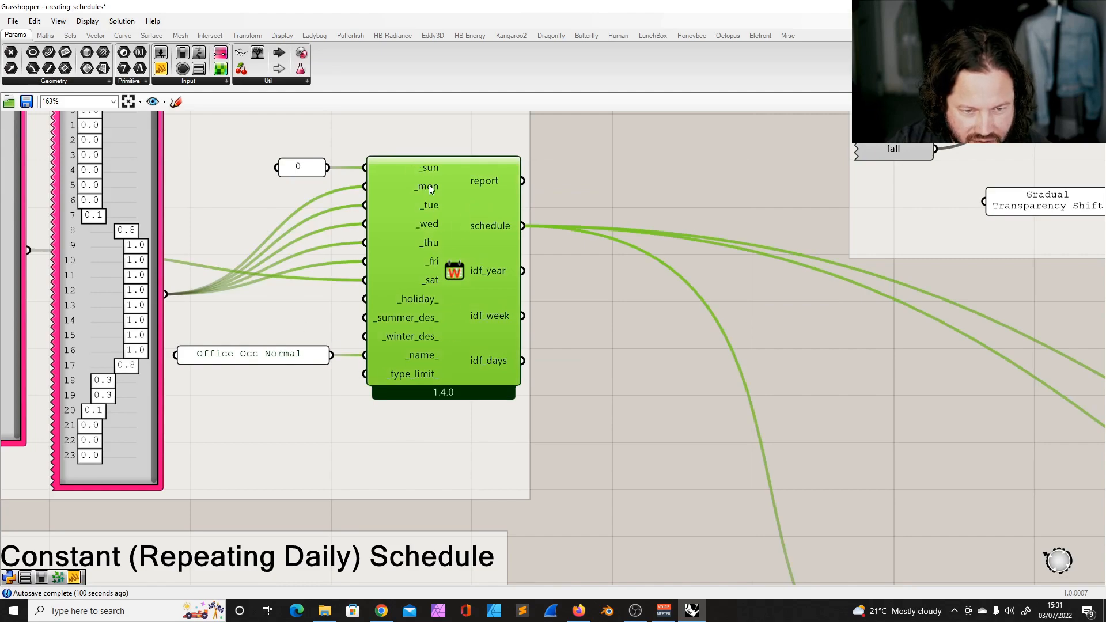
Feed Deconstruct Data from HB Deconstruct Schedule's day_data output instead, and nudge the two schedule deconstruction components slightly.
scroll(467, 242, down, 4)
right_drag(676, 326, 478, 288)
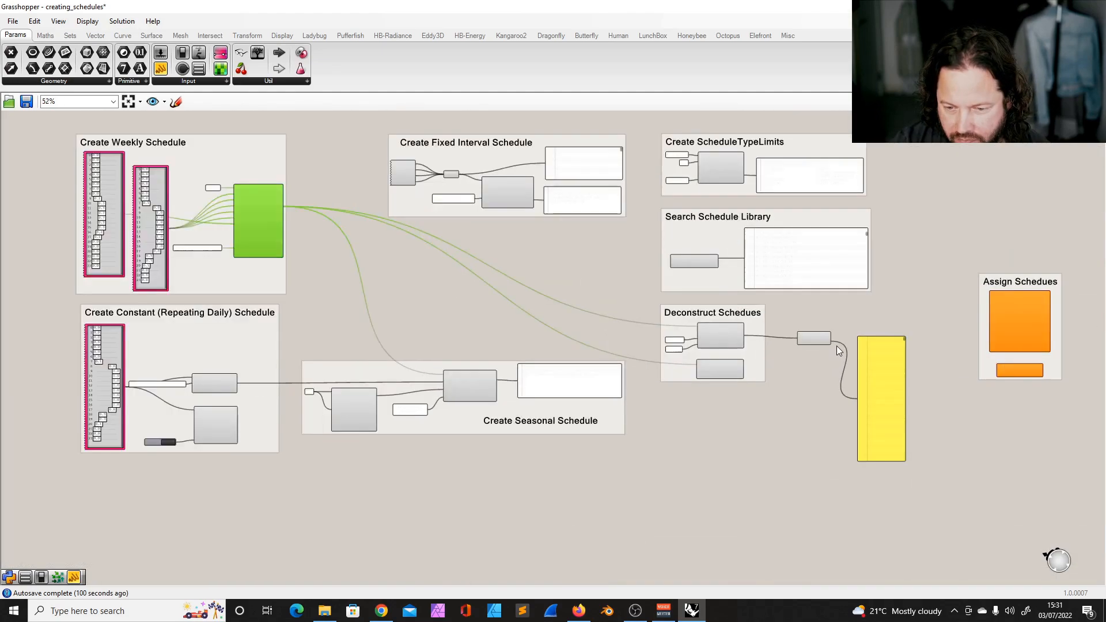
scroll(795, 344, up, 5)
click(614, 425)
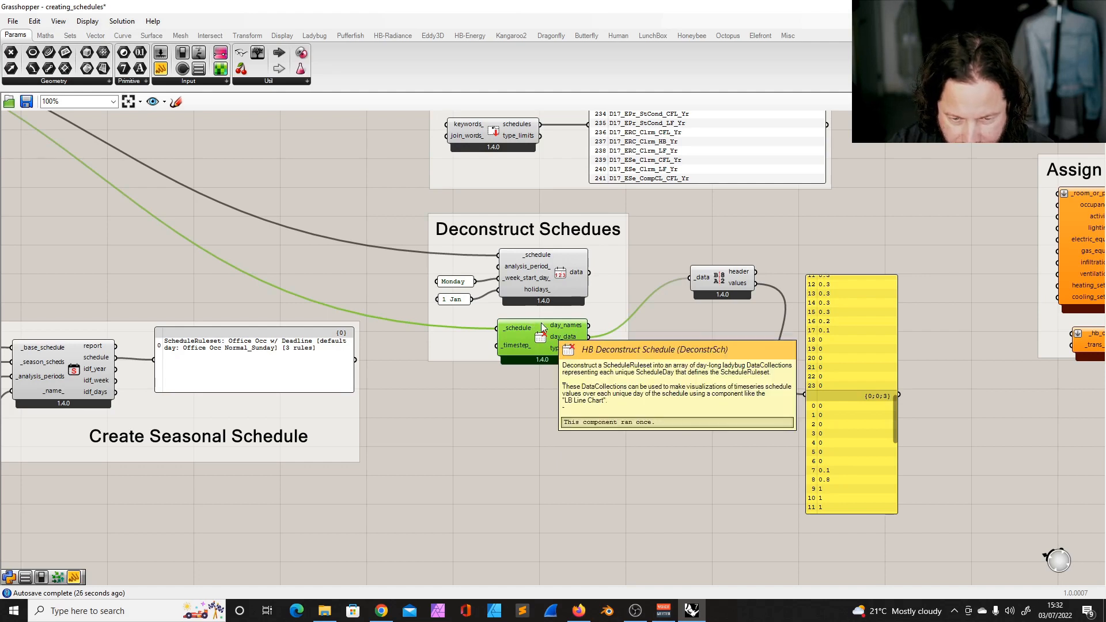
drag(541, 323, 534, 331)
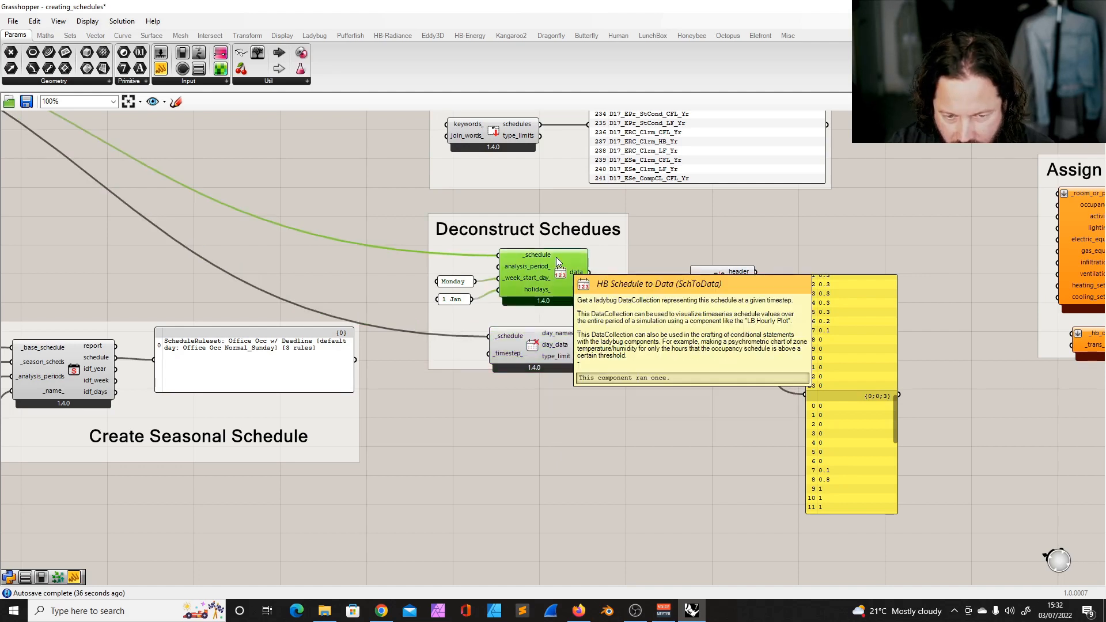
mouse_move(555, 257)
mouse_down()
mouse_move(541, 255)
mouse_move(552, 259)
mouse_up()
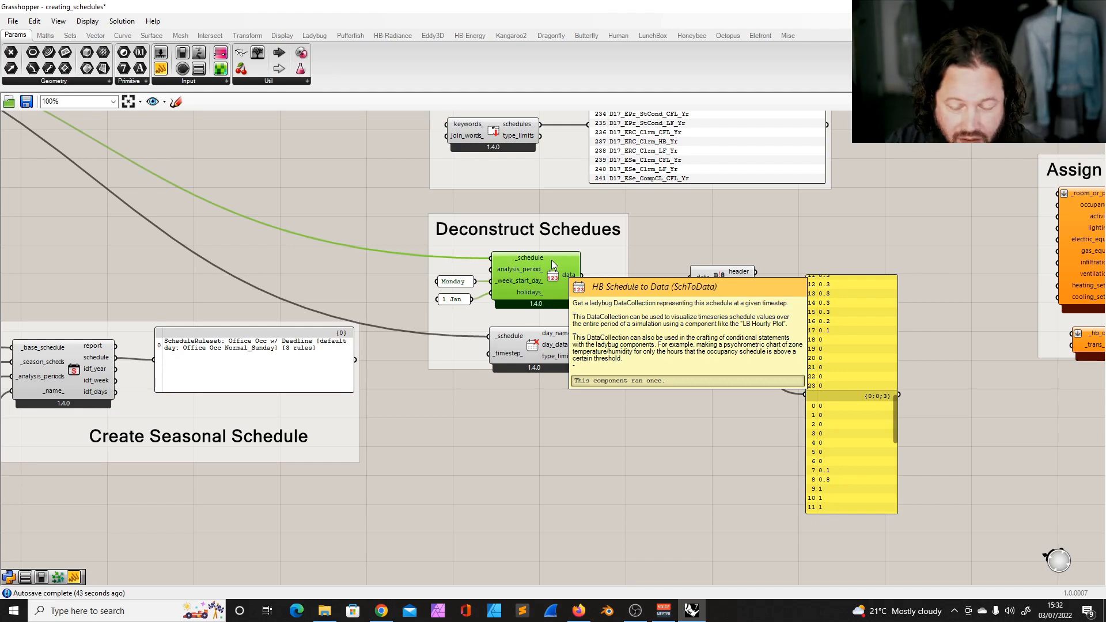
click(551, 454)
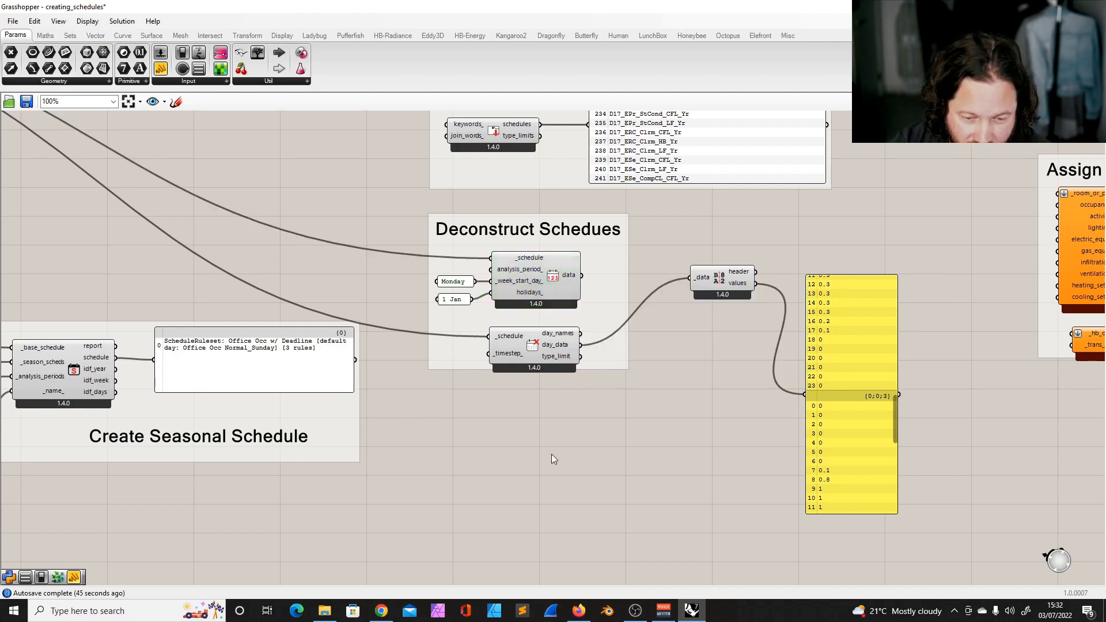
Move HB Deconstruct Schedule up beneath HB Schedule to Data and place Deconstruct Data beside its day_data output.
drag(532, 339, 528, 324)
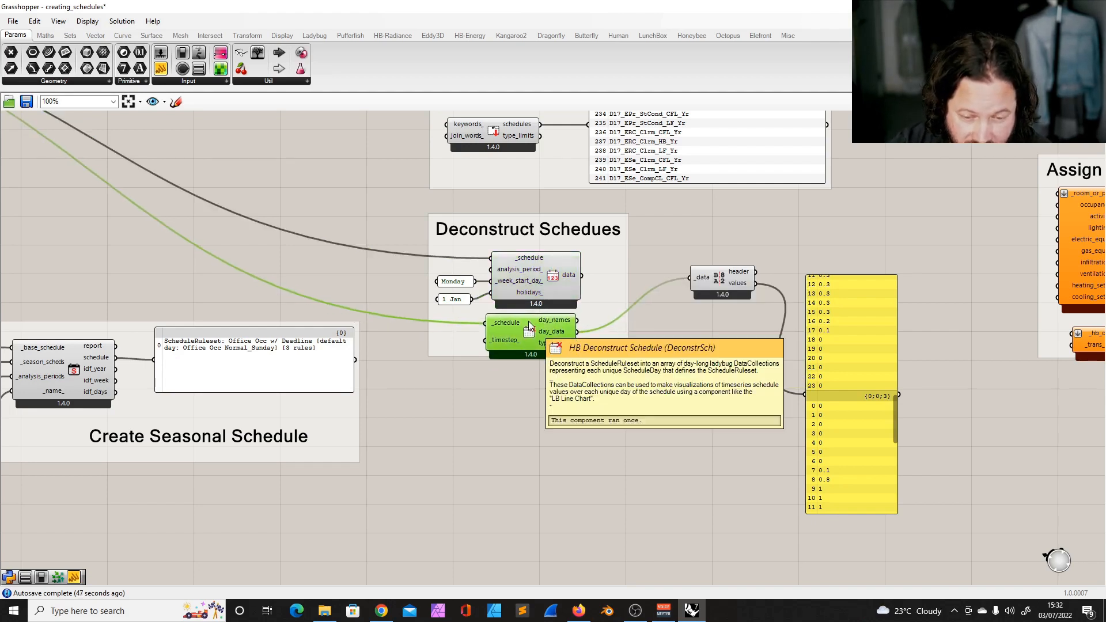
mouse_move(556, 333)
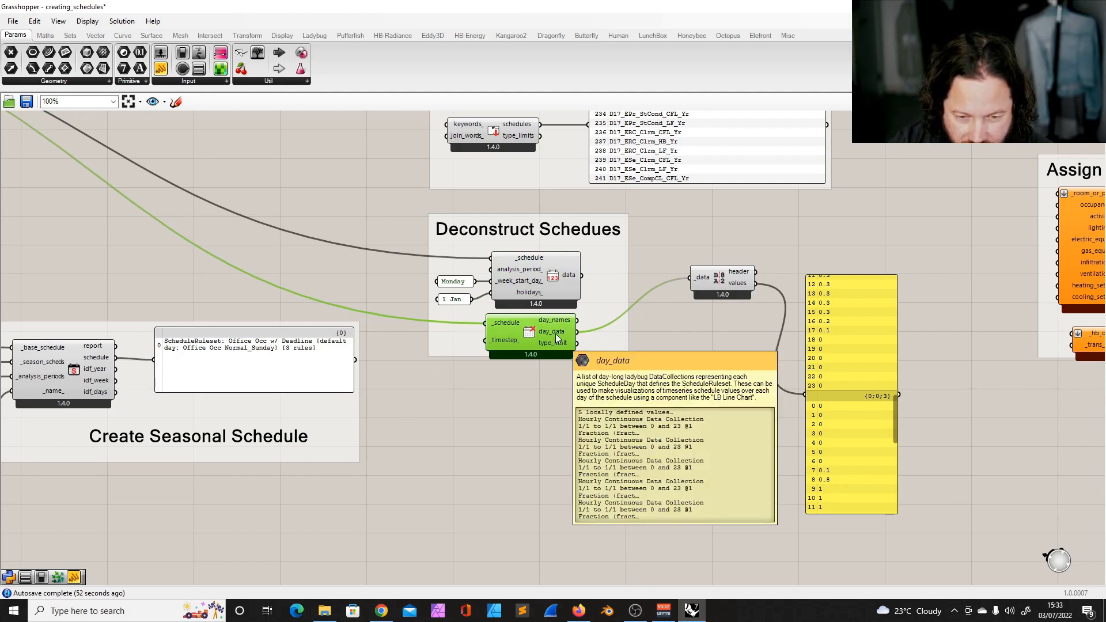
drag(741, 280, 716, 331)
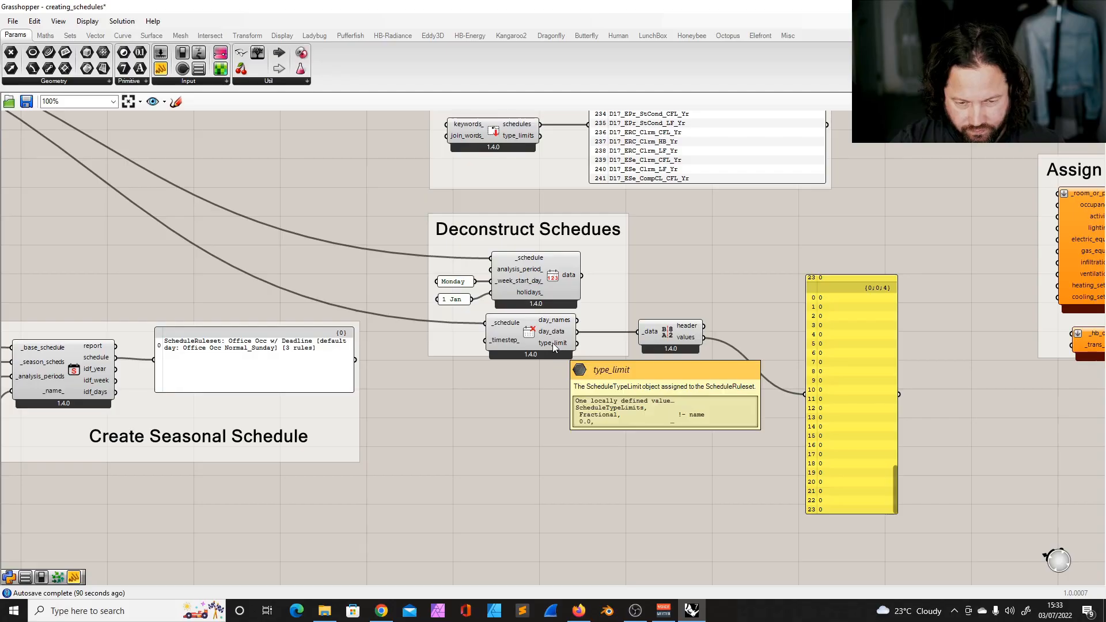
click(552, 327)
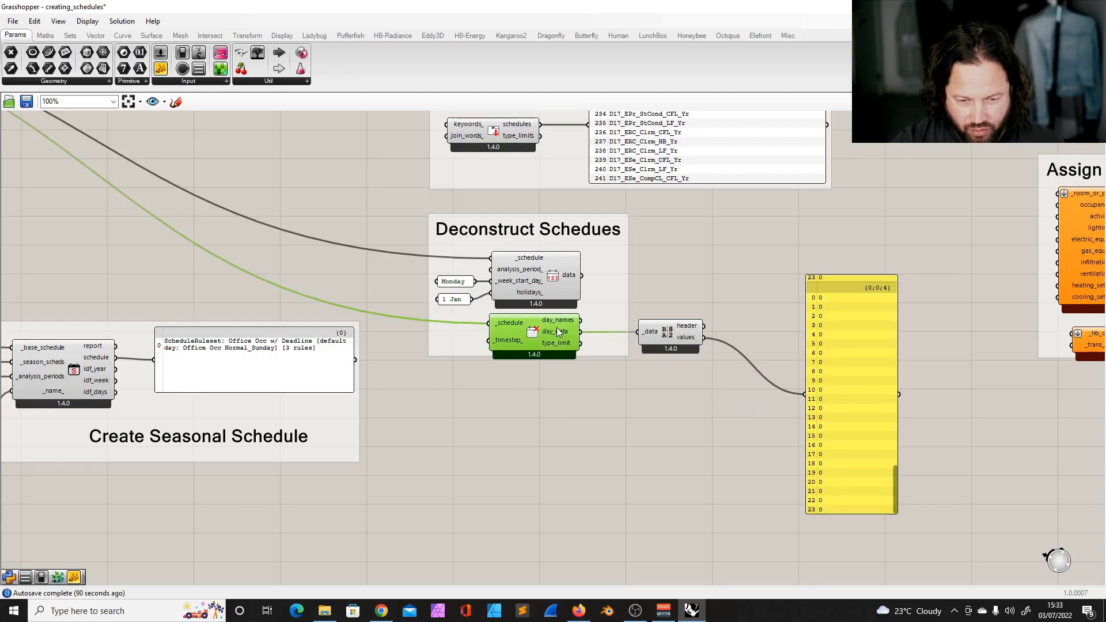
click(620, 370)
drag(651, 353, 647, 354)
click(599, 369)
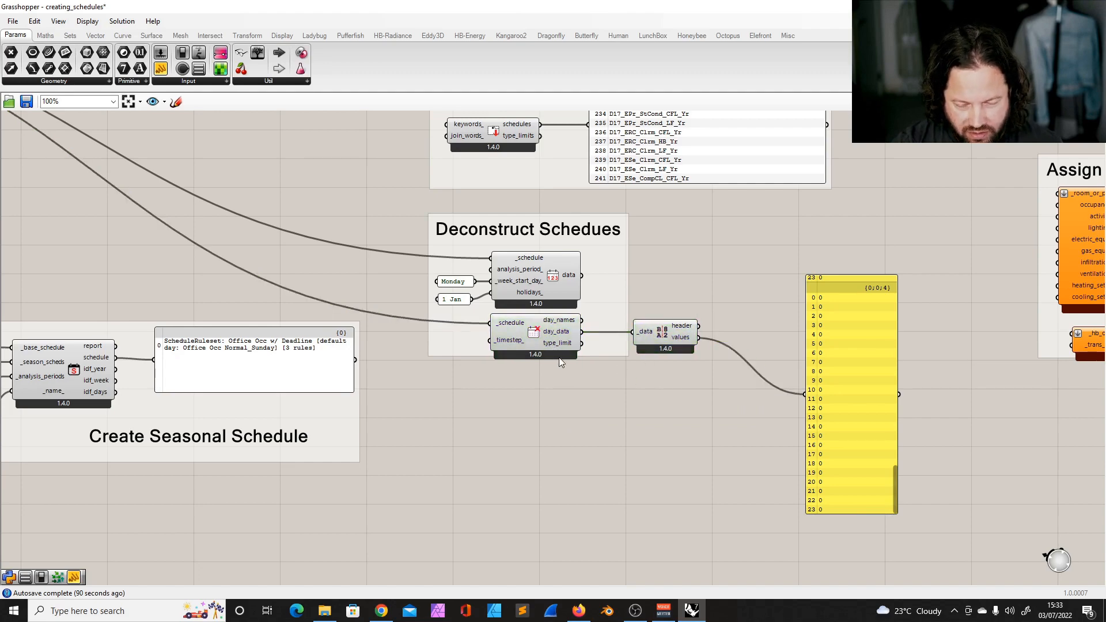
Examine the weekly schedule component's type_limit input and hourly gene pool, and compare them with the deconstructed schedule output.
scroll(644, 381, down, 3)
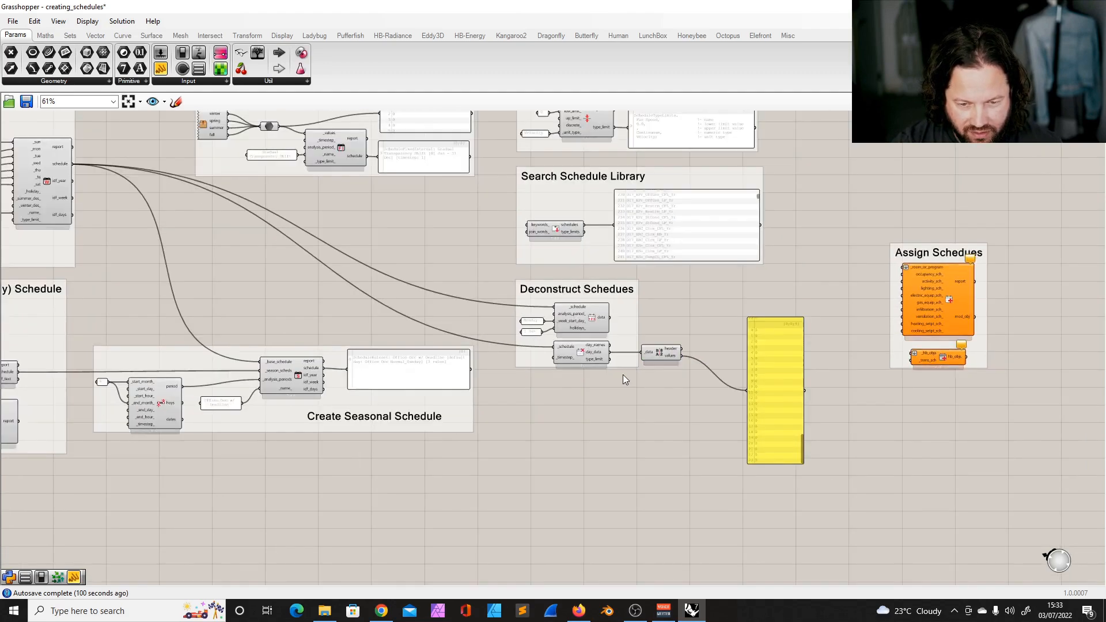
scroll(647, 379, up, 1)
right_drag(656, 380, 695, 392)
scroll(691, 392, down, 5)
scroll(340, 299, up, 8)
scroll(363, 299, up, 3)
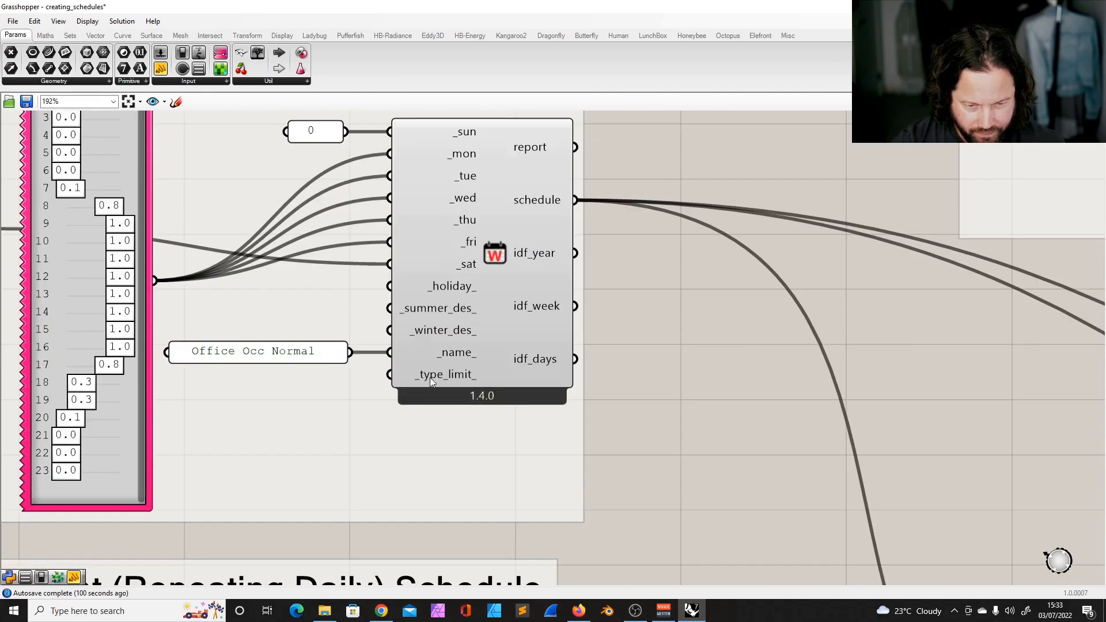
mouse_move(435, 376)
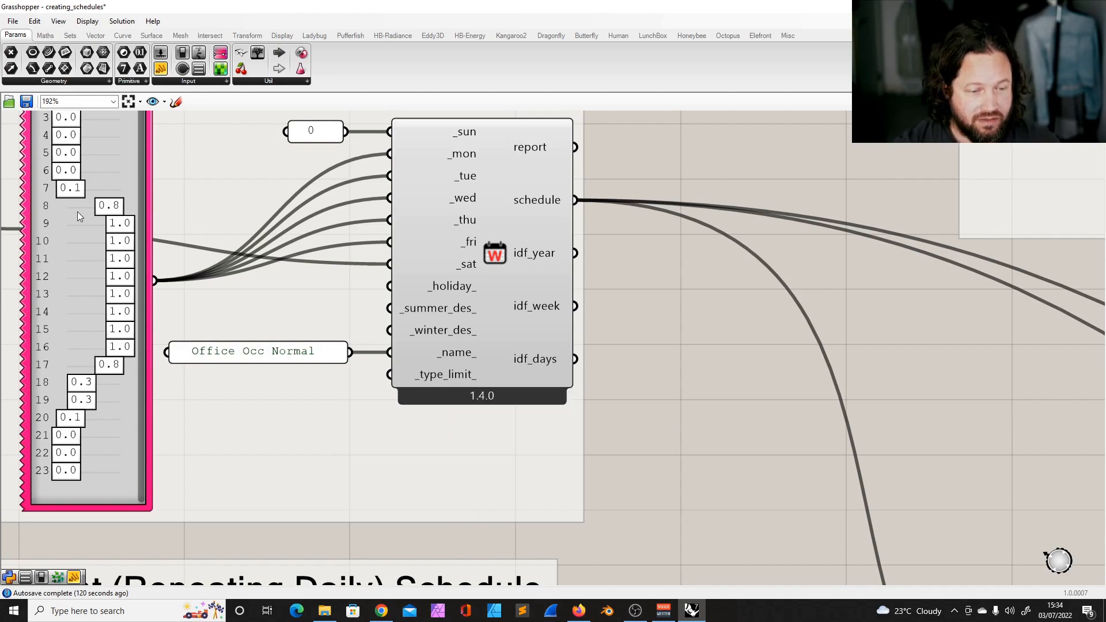
scroll(181, 243, down, 3)
scroll(330, 220, down, 4)
scroll(658, 348, up, 3)
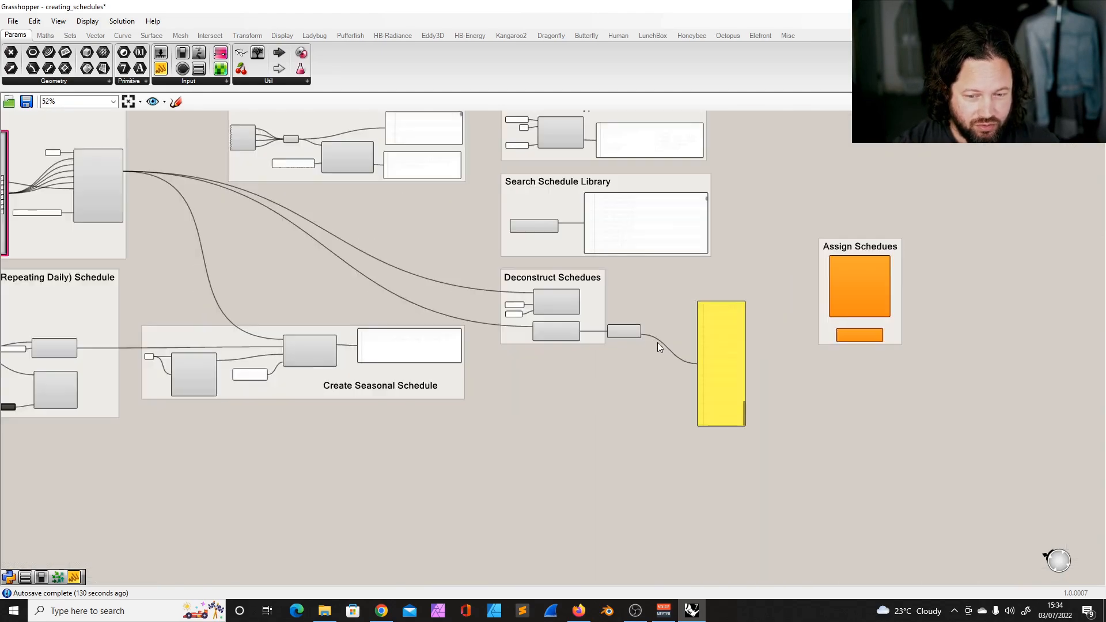
Review the weekly schedule component again and move its Office Occ Normal panel slightly closer to the name input.
scroll(658, 348, down, 2)
scroll(257, 233, up, 9)
scroll(156, 196, down, 3)
scroll(100, 165, up, 2)
scroll(100, 165, up, 1)
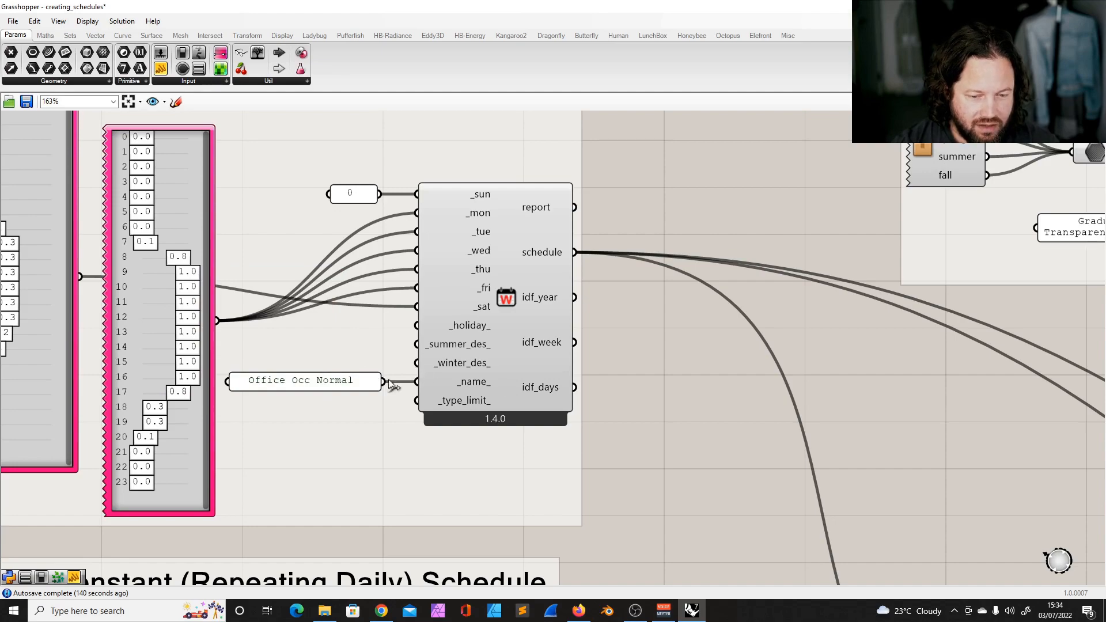
mouse_move(360, 384)
mouse_down()
mouse_move(358, 402)
mouse_move(367, 382)
mouse_up()
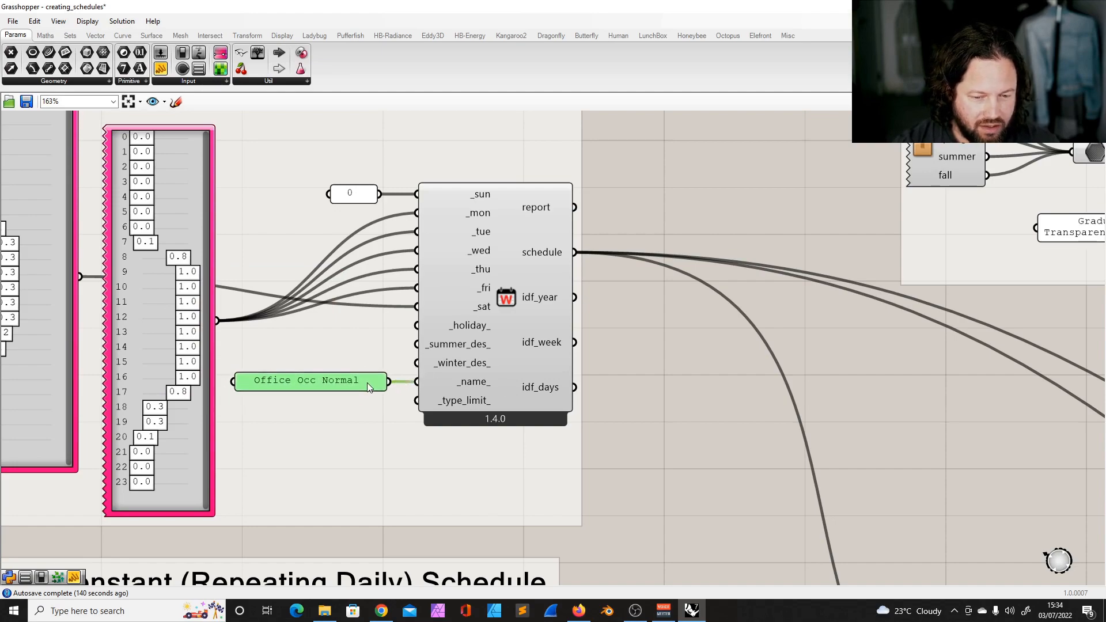
scroll(378, 415, down, 5)
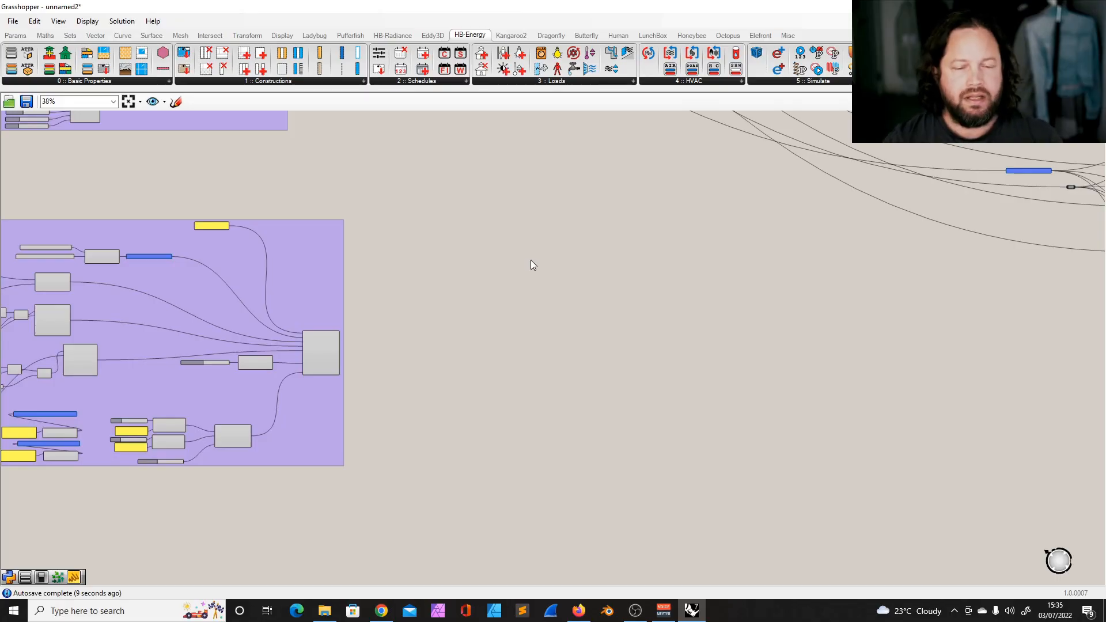
Add an HB Search Schedules component on the empty area of the kitchen model's canvas.
click(423, 81)
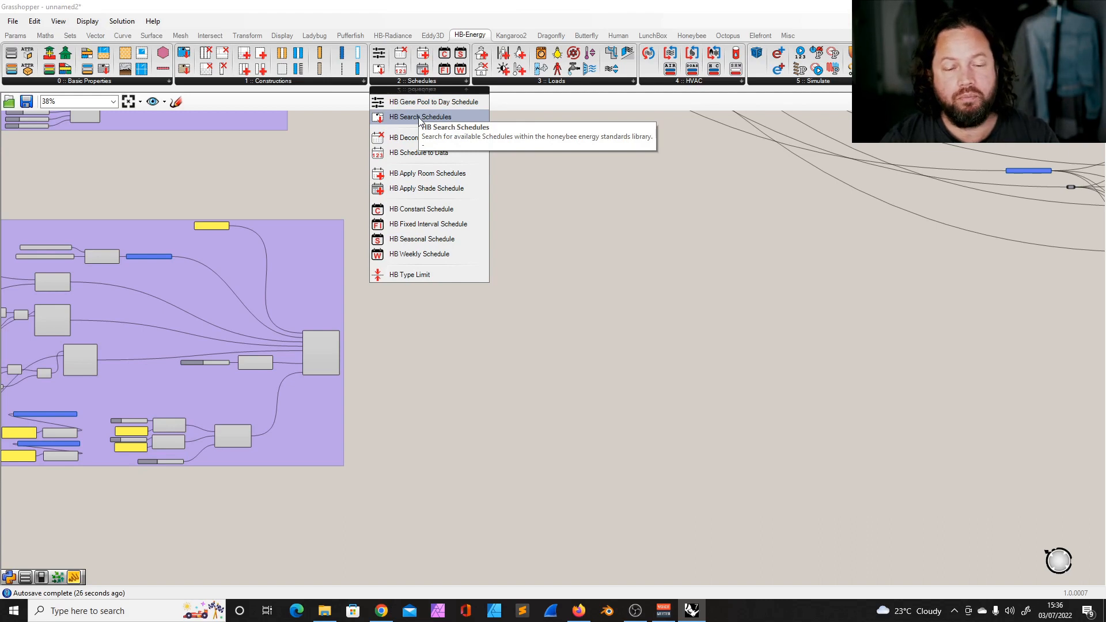
drag(416, 119, 491, 263)
scroll(623, 329, up, 5)
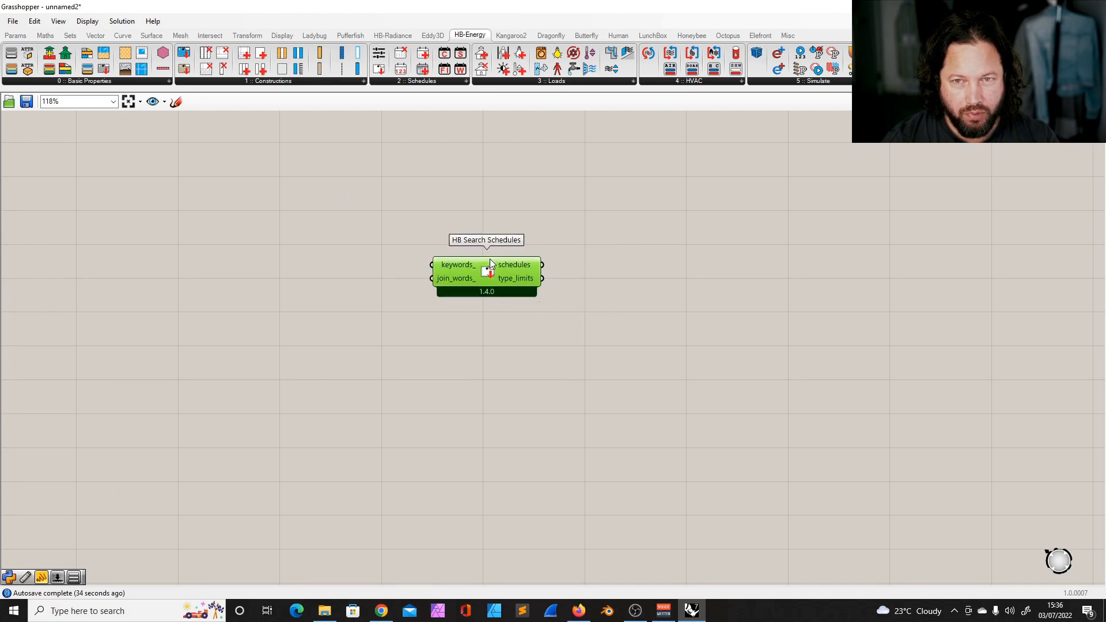
Add a panel containing Kitchen and connect it to the keywords_ input of HB Search Schedules.
click(15, 36)
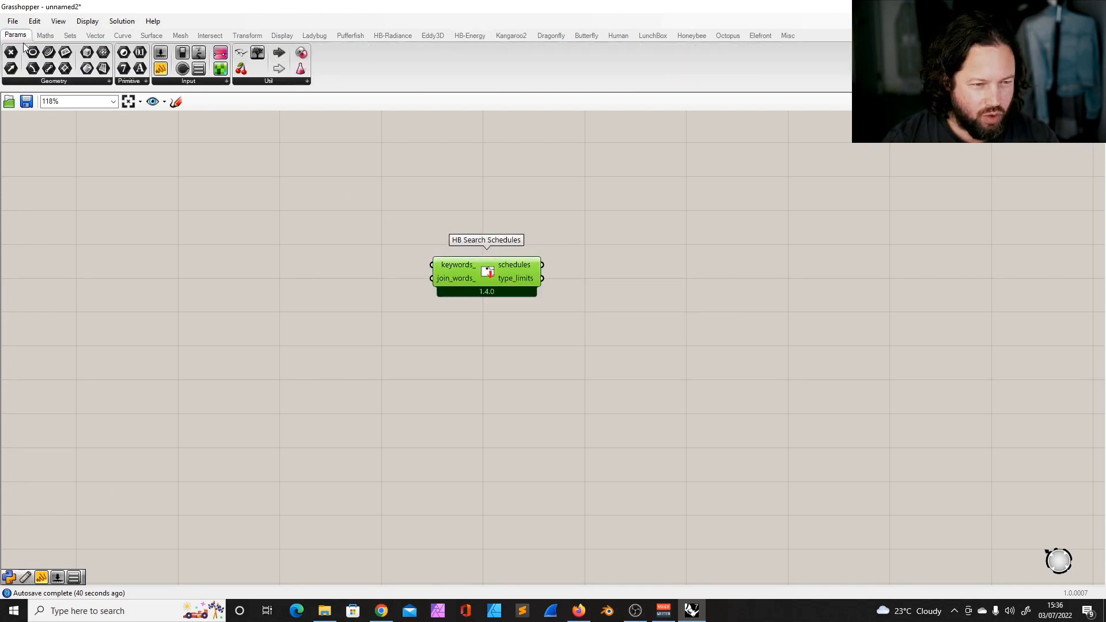
drag(160, 69, 274, 223)
scroll(348, 259, up, 3)
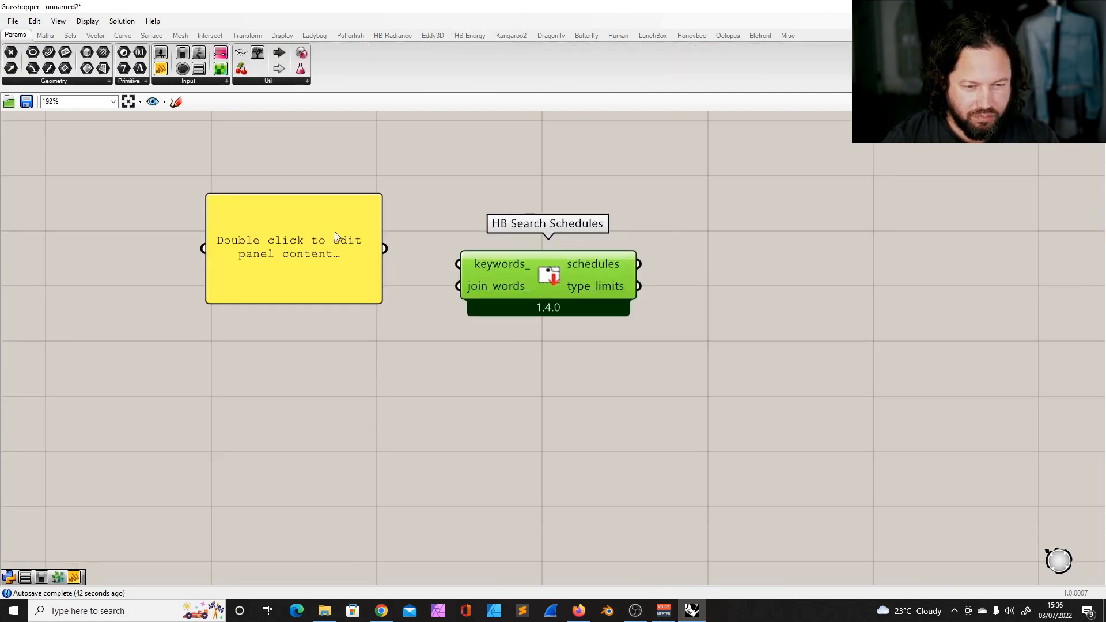
drag(384, 248, 458, 264)
double_click(285, 238)
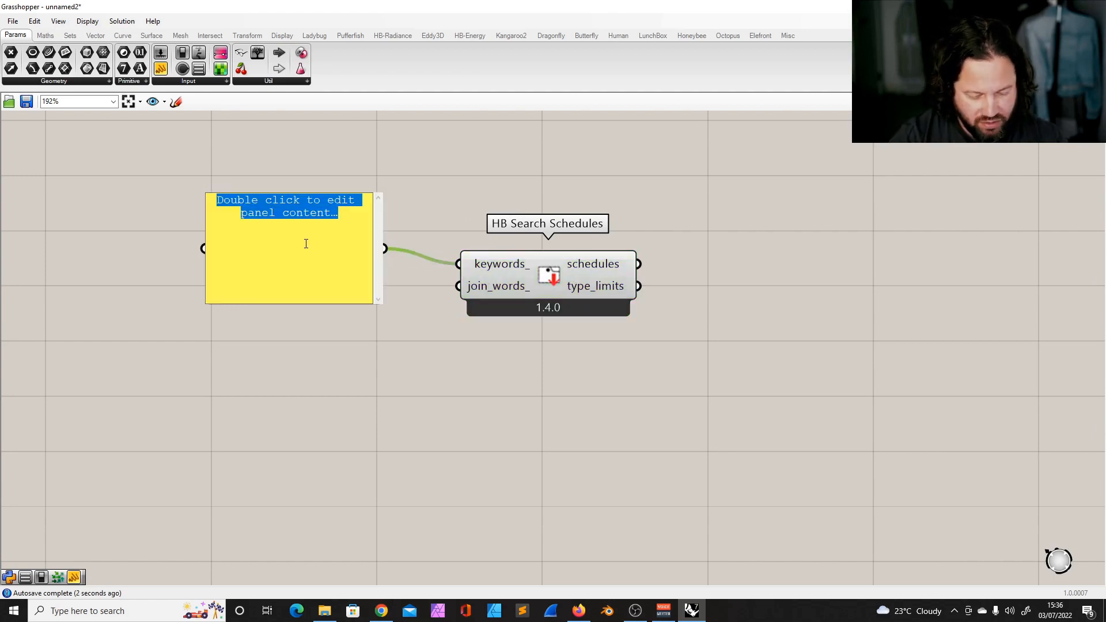
text(Kitchen)
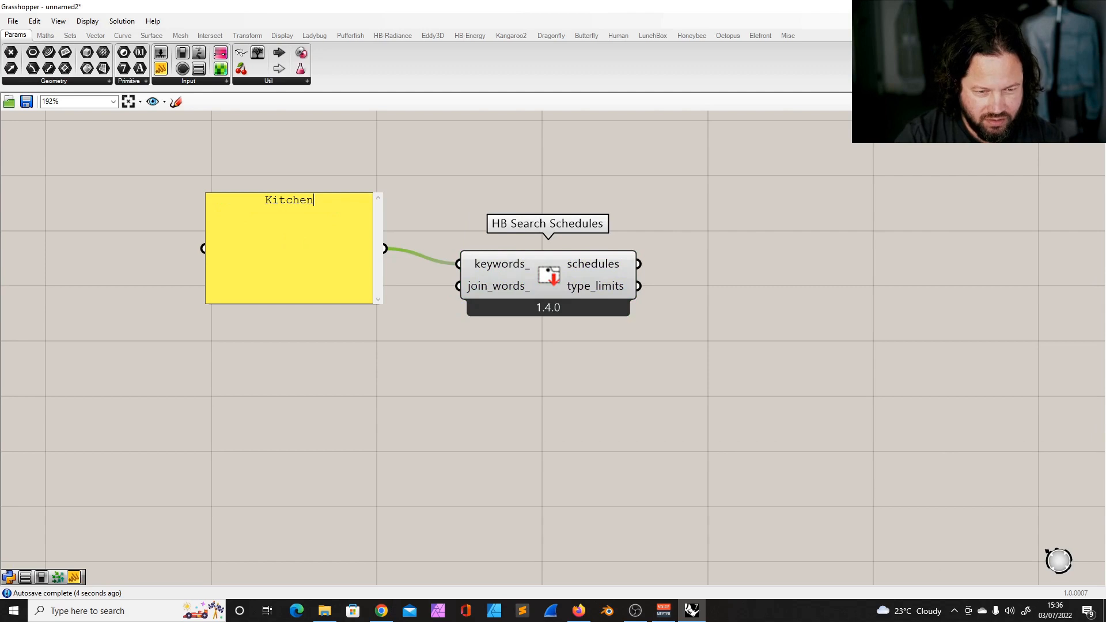
Add a panel for the schedules output of HB Search Schedules and enlarge it so each schedule name fits on one line.
drag(161, 68, 769, 239)
drag(640, 264, 707, 252)
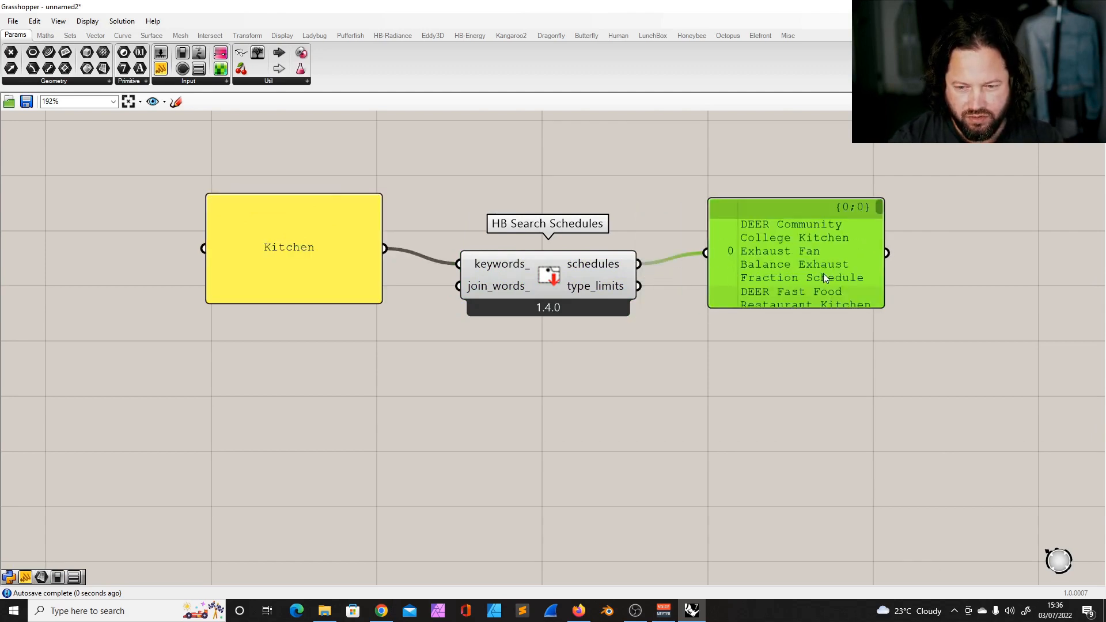
drag(872, 308, 872, 538)
drag(884, 321, 1098, 323)
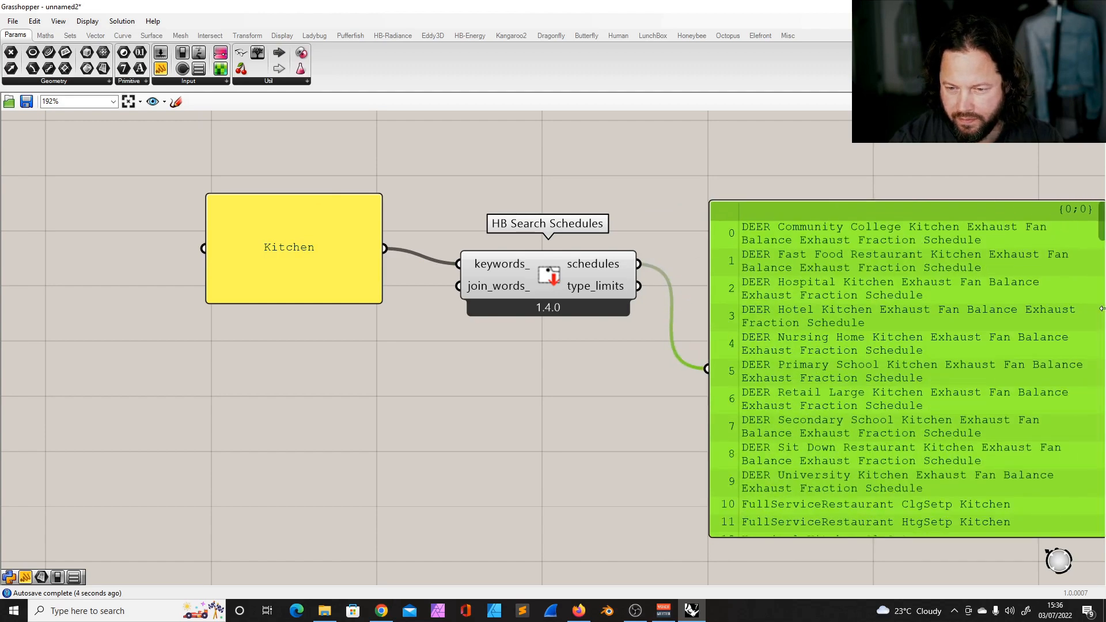
scroll(448, 428, down, 2)
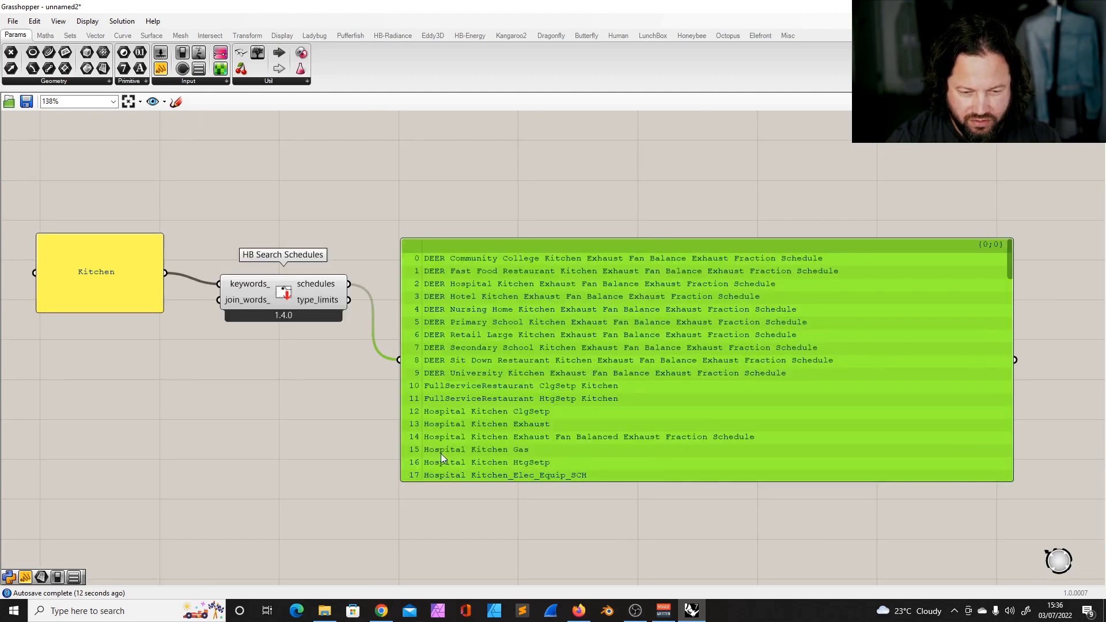
Browse the kitchen schedules to the LargeHotel entries, and align the results panel and HB Search Schedules with the keyword panel.
scroll(903, 361, down, 10)
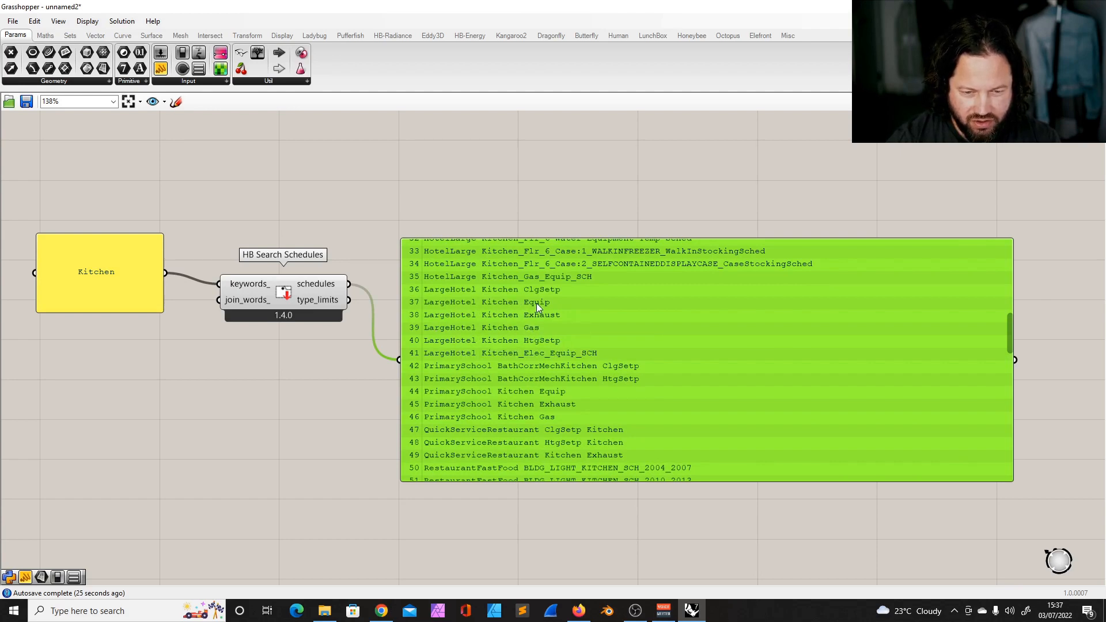
drag(707, 334, 732, 270)
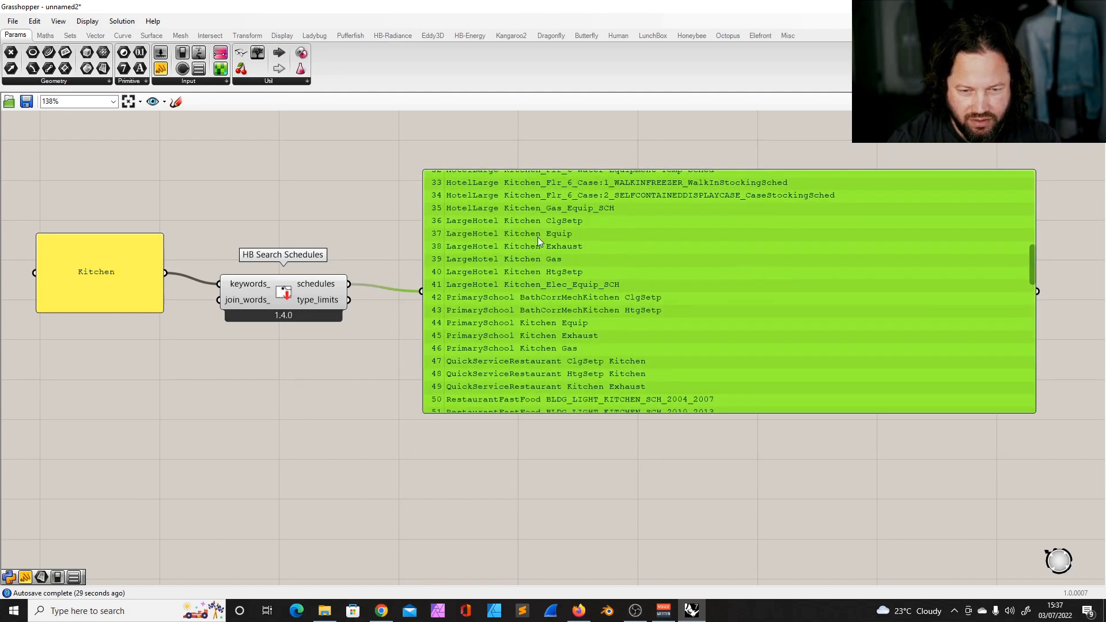
drag(733, 319, 728, 312)
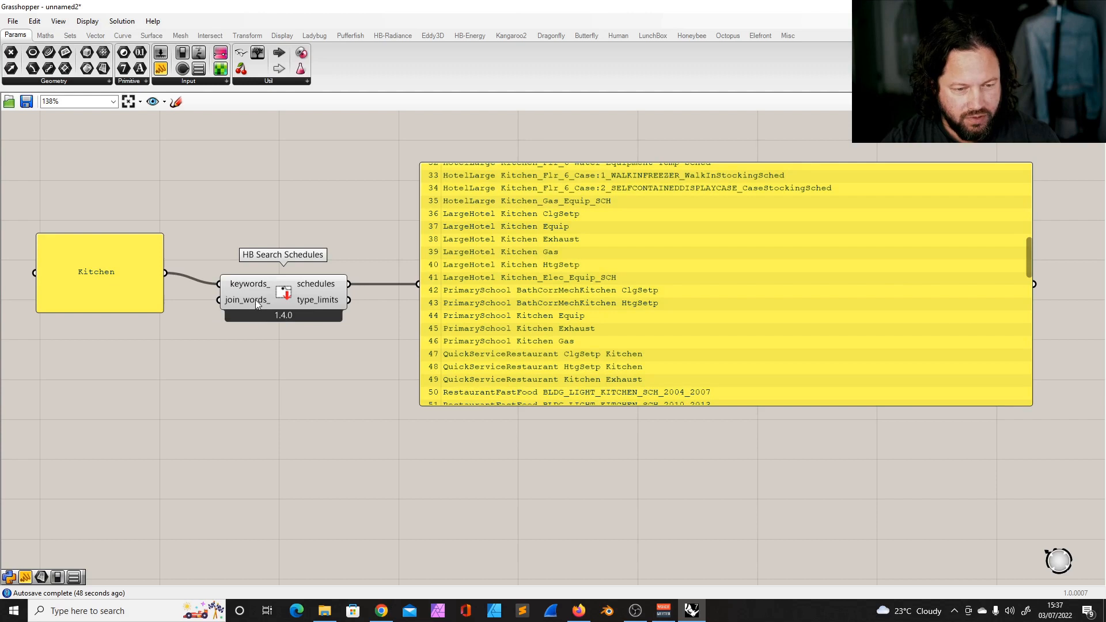
drag(255, 299, 298, 280)
Change the search keywords in the panel to LargeHotel Kitchen.
click(115, 287)
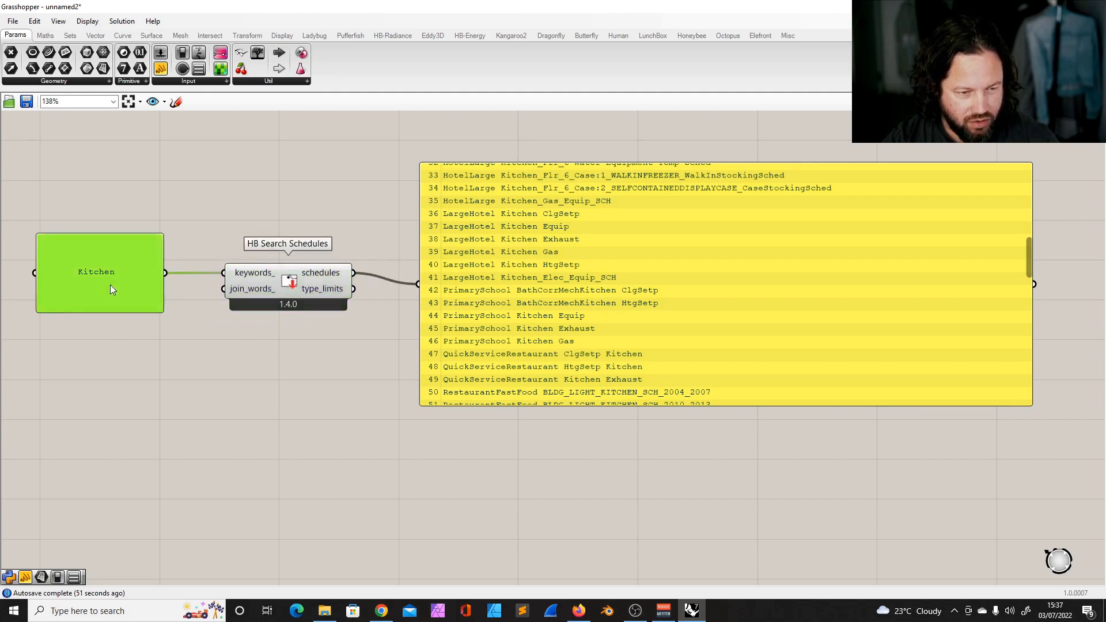
double_click(111, 288)
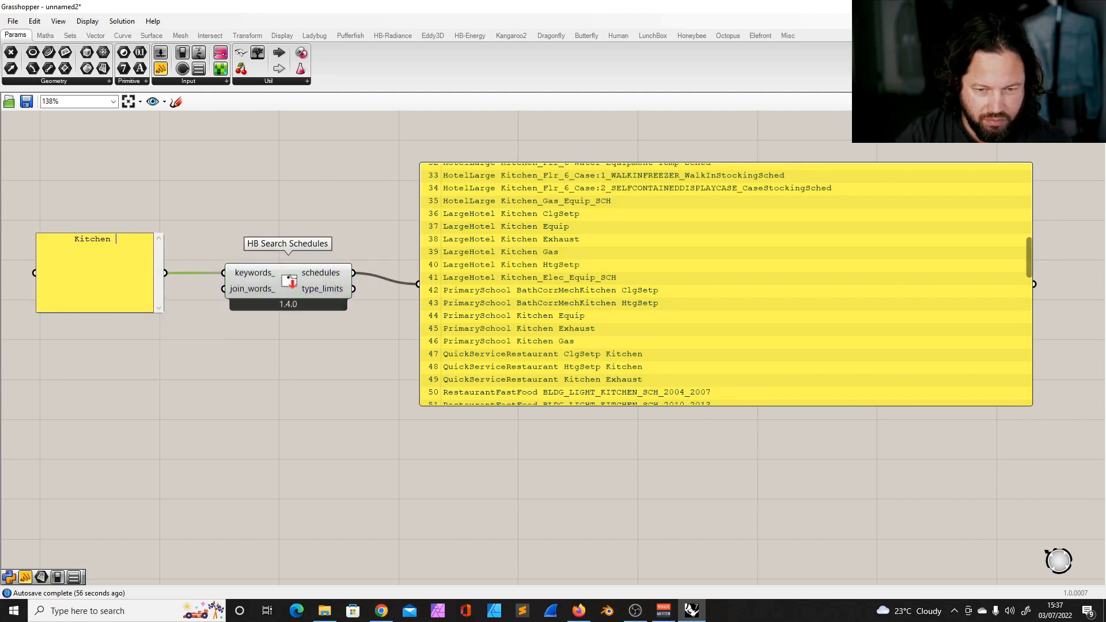
key(Escape)
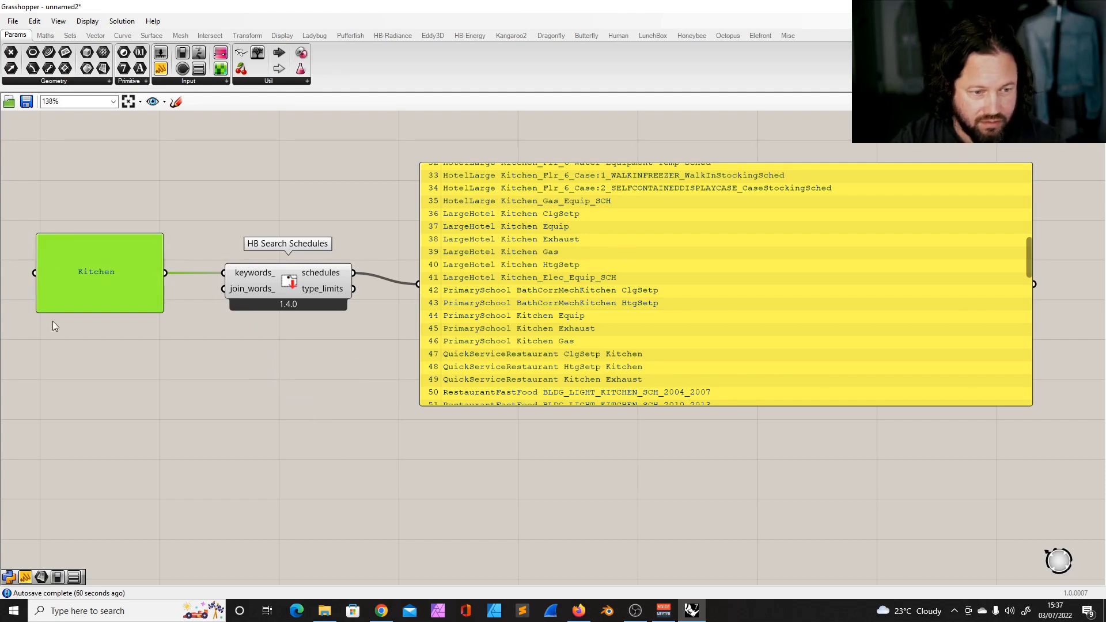
double_click(83, 291)
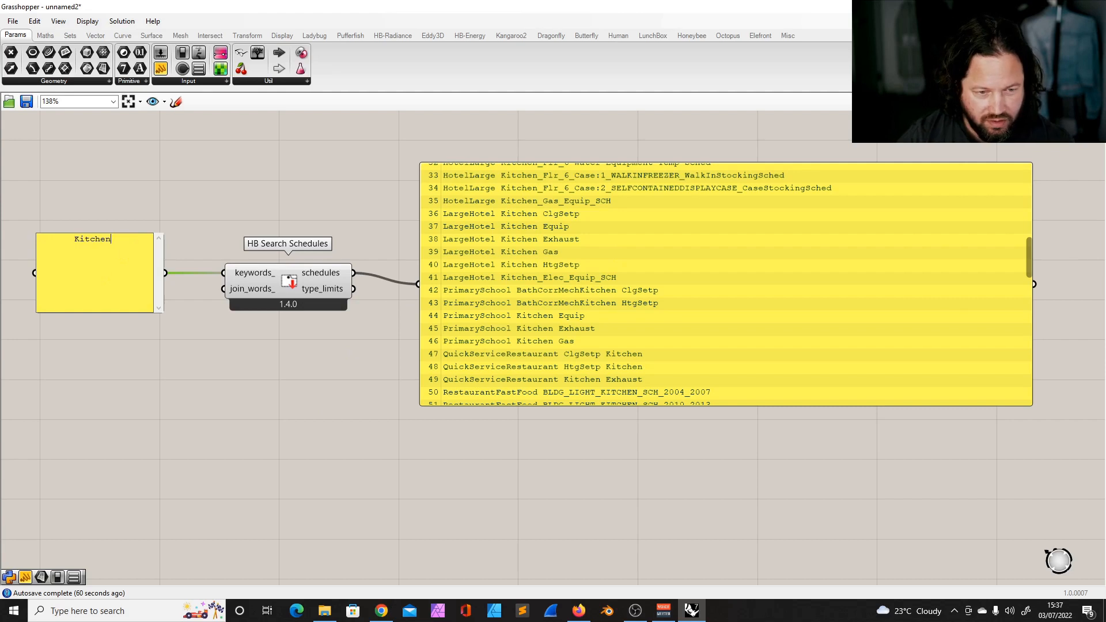
text(La)
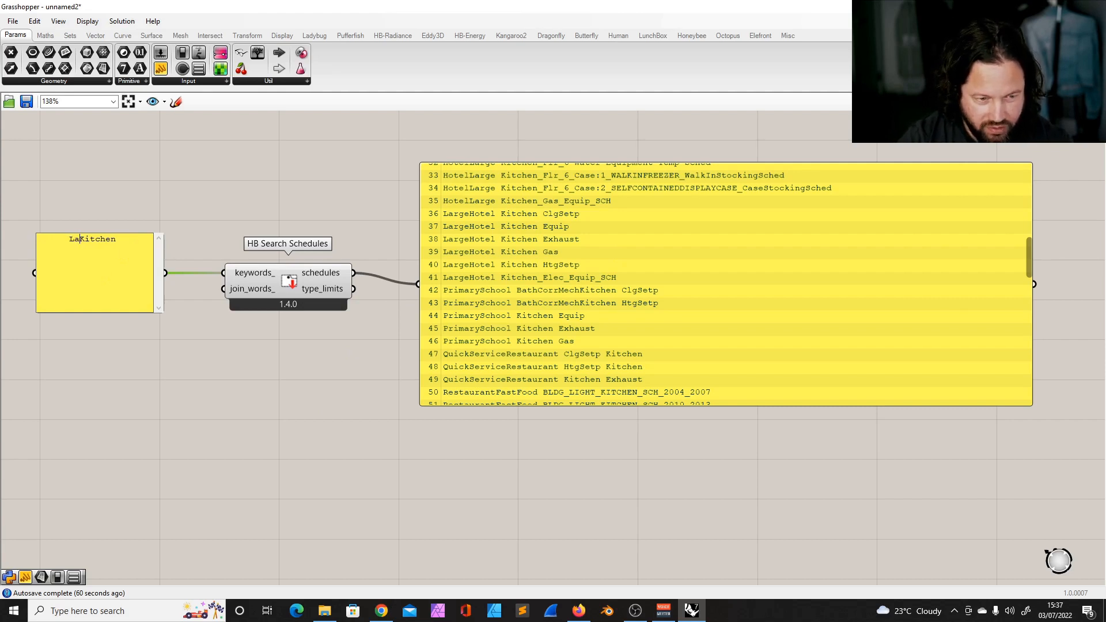
text(rge Hotel)
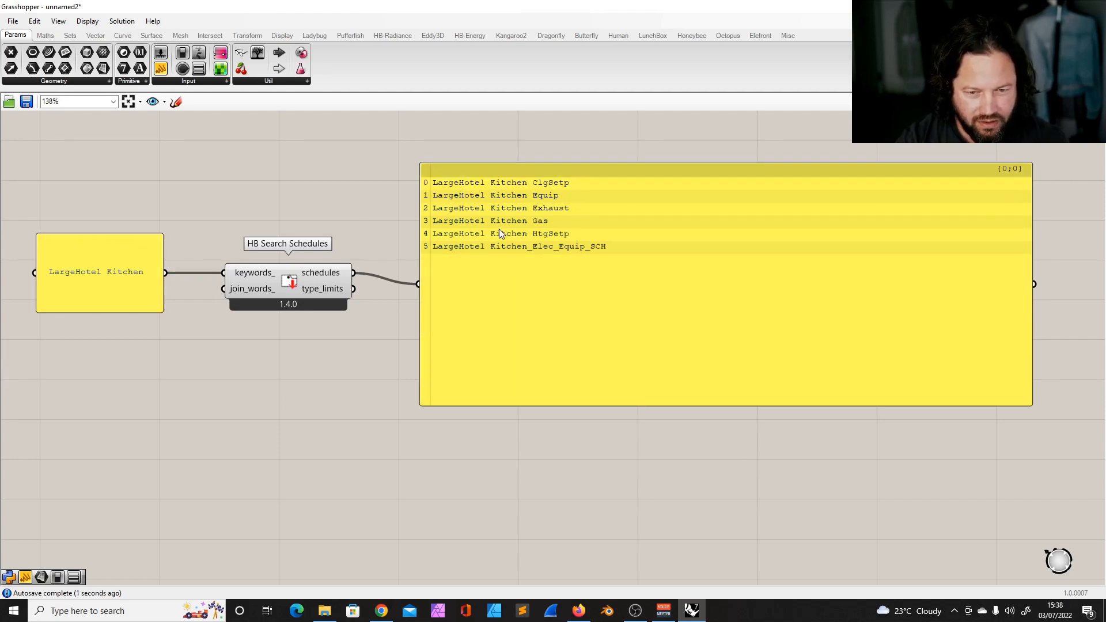
Narrow the schedule search by extending the keywords to LargeHotel Kitchen equip.
click(139, 247)
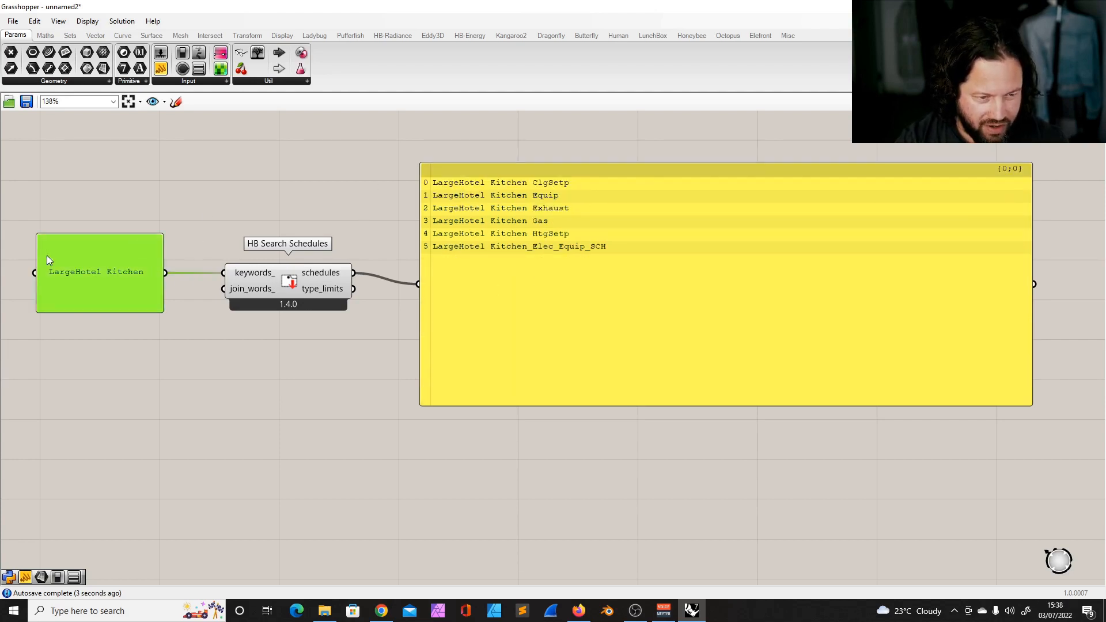
double_click(114, 255)
click(154, 242)
text(equip)
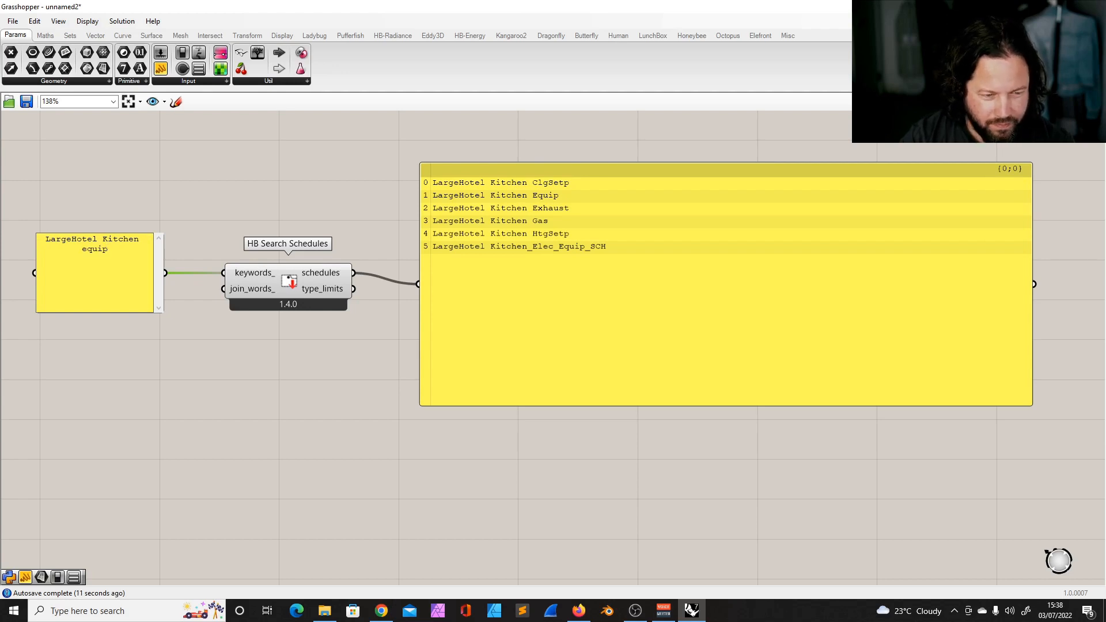
click(532, 200)
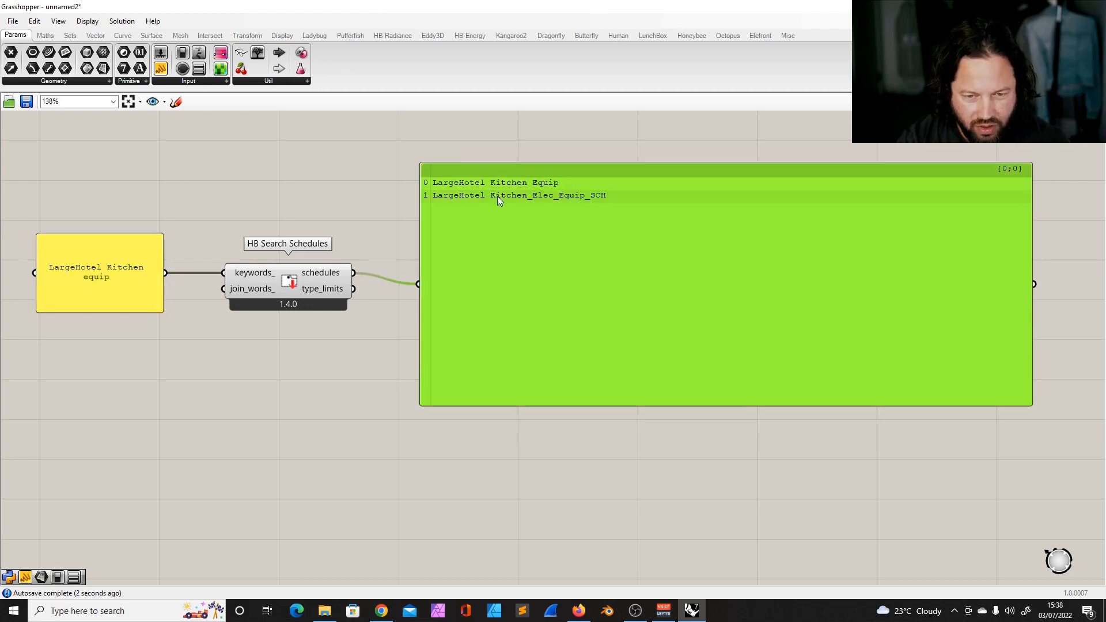
Deselect the keyword panel and extend the upper edge of the schedule results panel slightly.
click(95, 263)
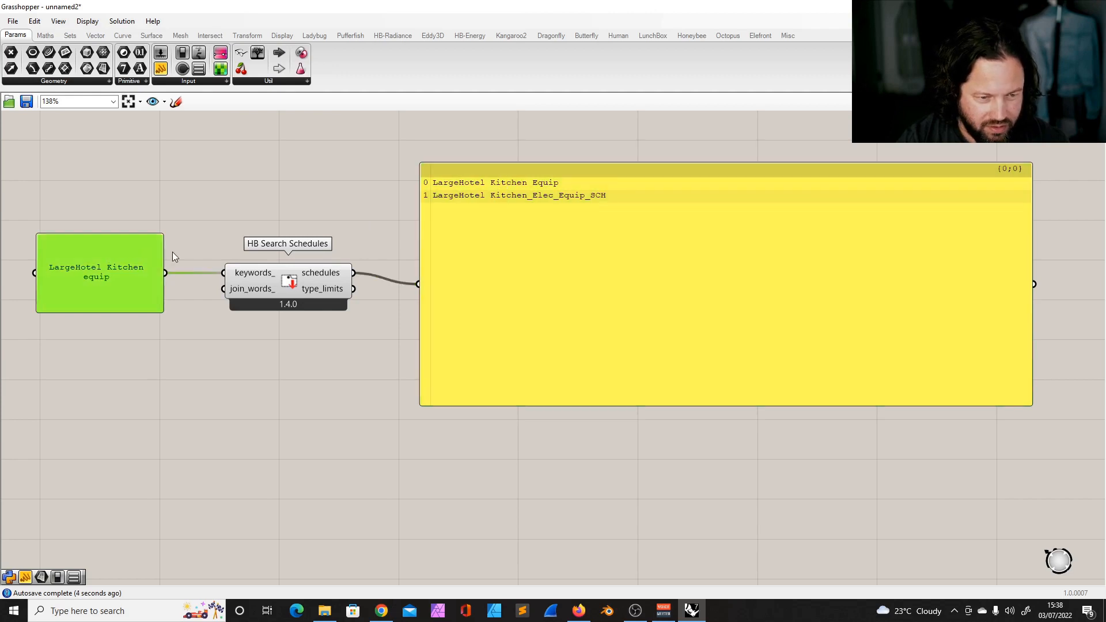
click(227, 204)
drag(590, 165, 653, 158)
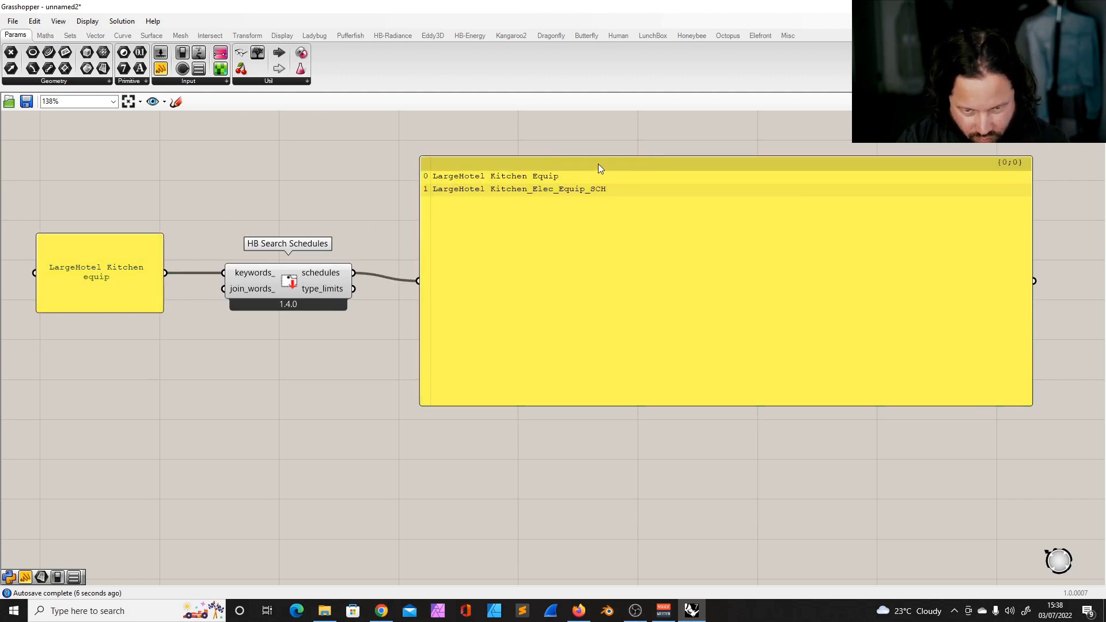
Broaden the schedule search by changing the keywords in the panel to LargeHotel Kitchen.
double_click(96, 299)
double_click(95, 250)
key(BackSpace)
click(89, 194)
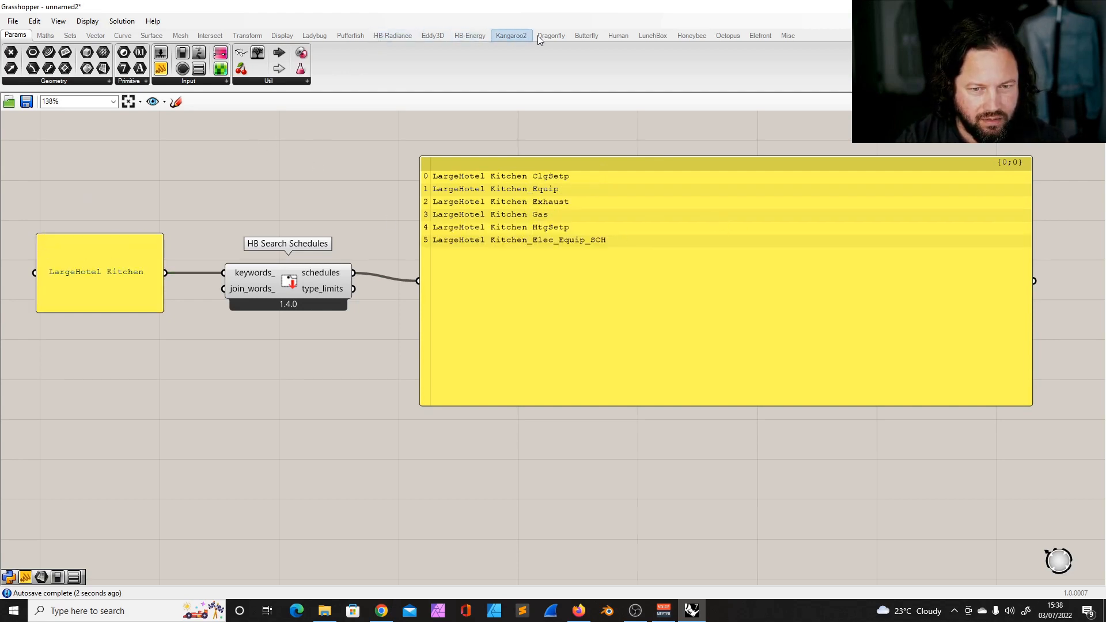
click(618, 35)
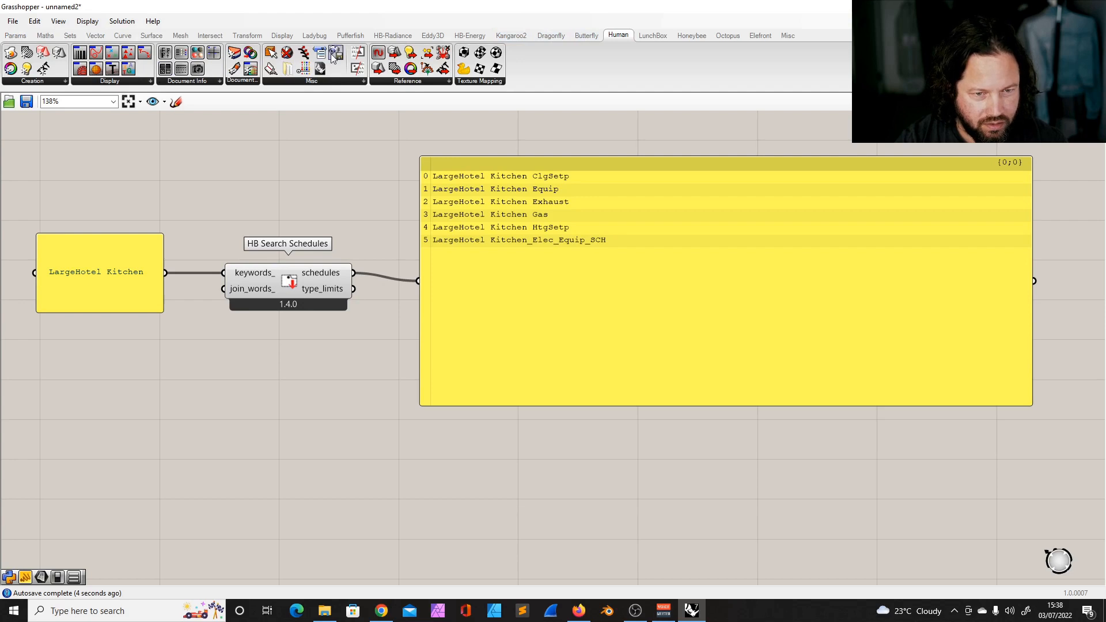
drag(336, 53, 396, 396)
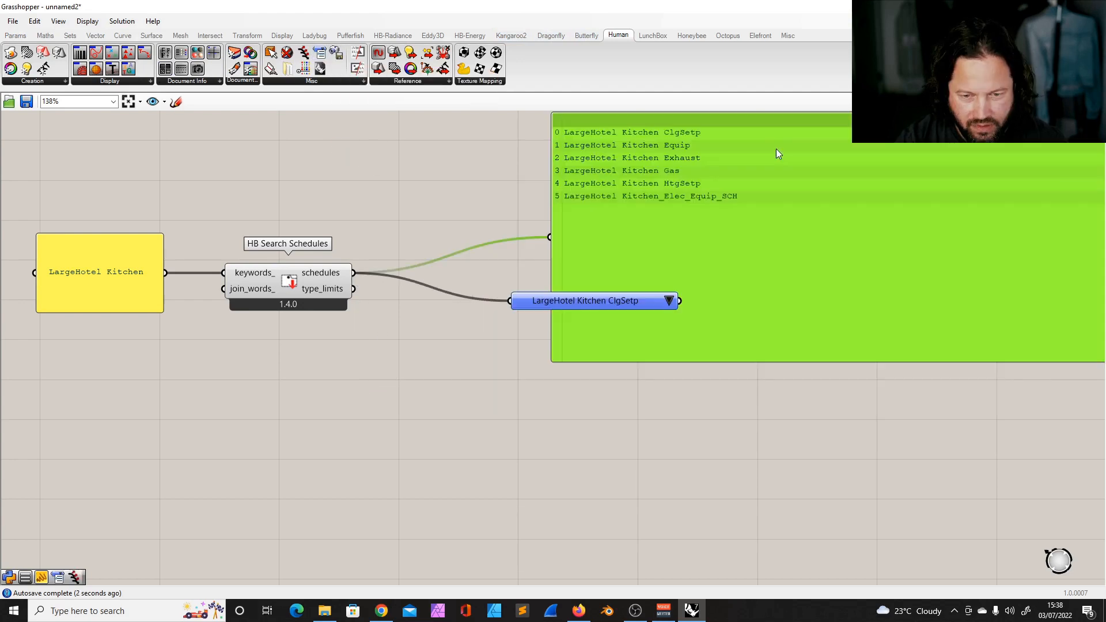
drag(654, 295, 514, 335)
click(530, 344)
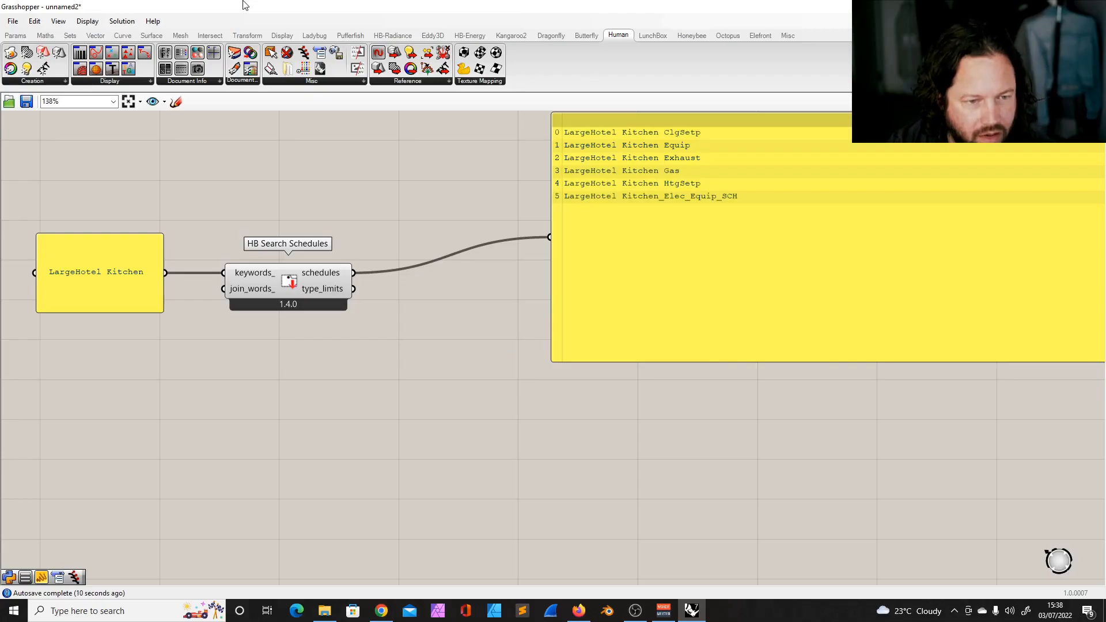
Place HB Deconstruct Schedule below the results panel and add a Human Item Selector fed by the schedules output of HB Search Schedules.
click(419, 80)
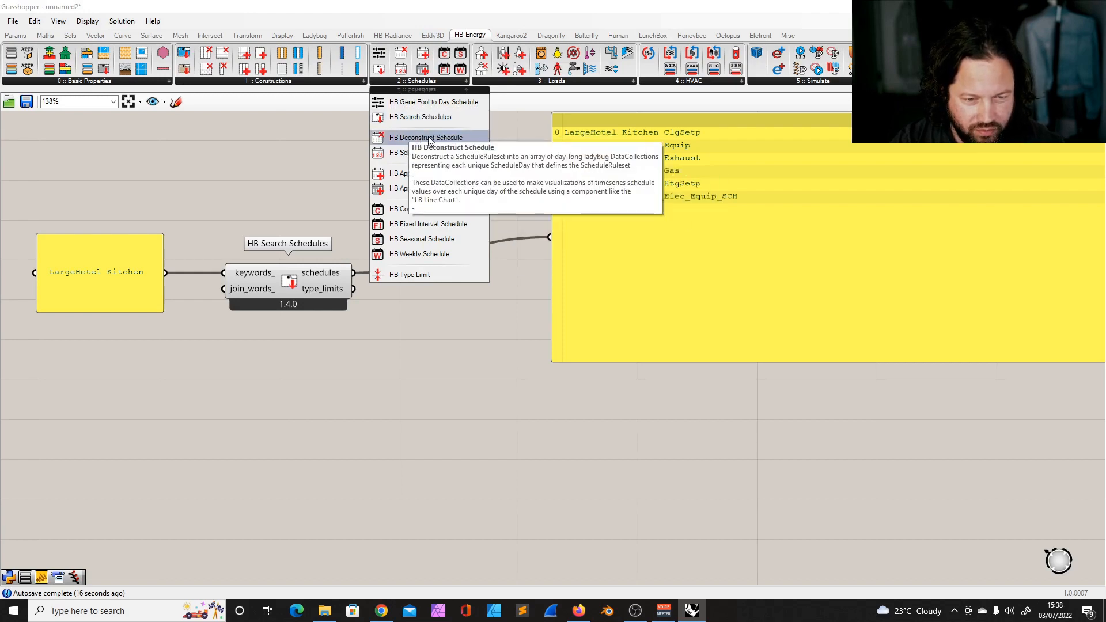
drag(433, 141, 748, 462)
click(619, 35)
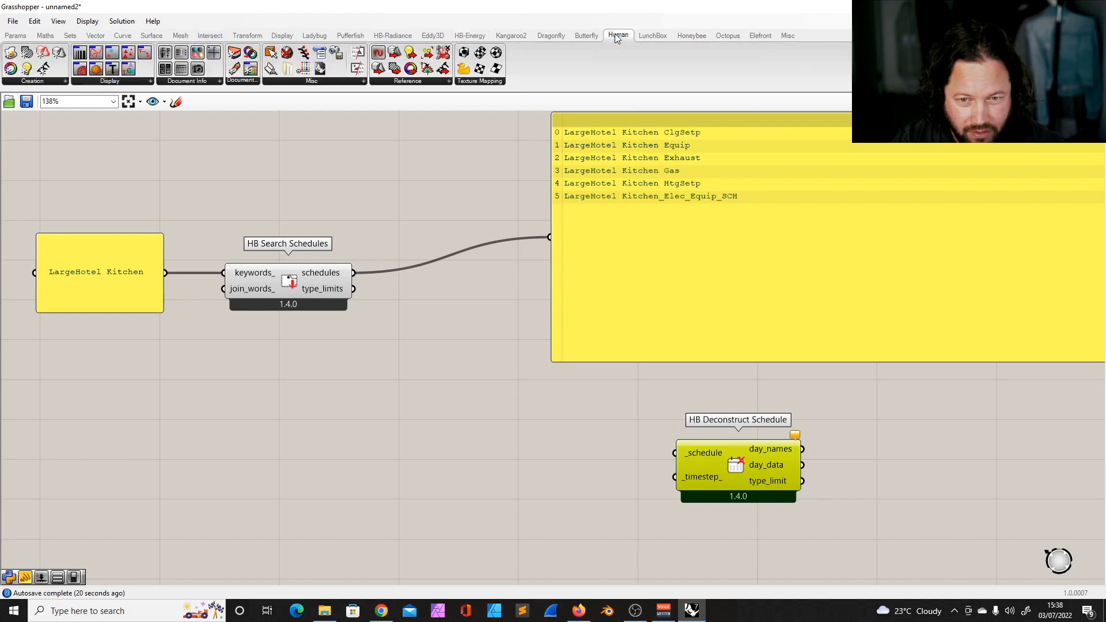
drag(319, 53, 453, 356)
drag(354, 273, 432, 357)
Choose LargeHotel Kitchen Equip in the Item Selector and wire it into the _schedule input of HB Deconstruct Schedule.
click(590, 356)
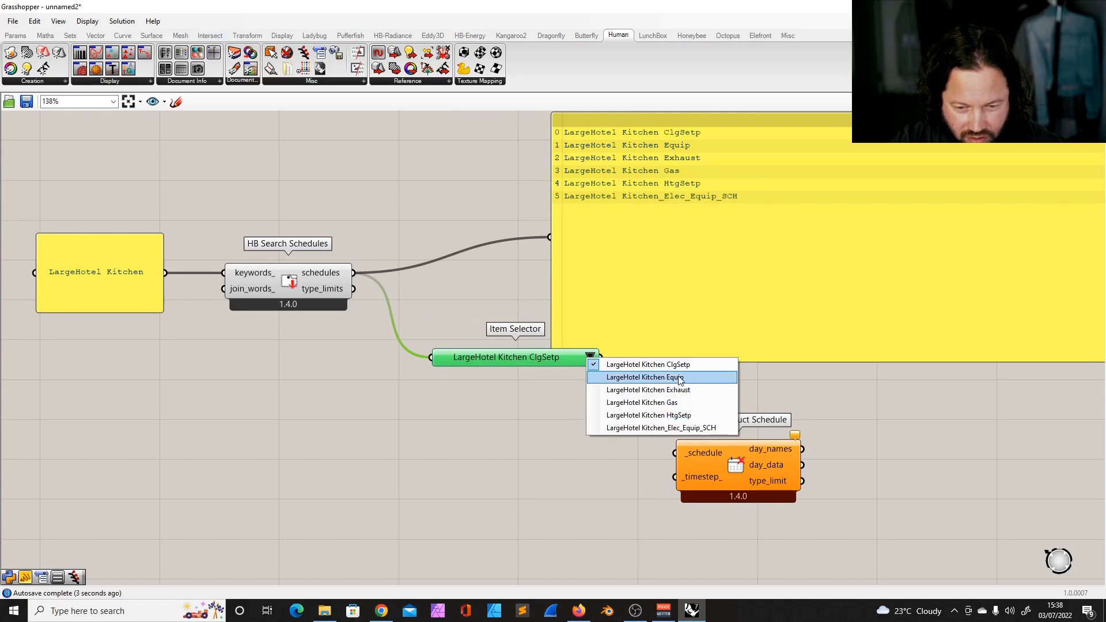
click(612, 376)
drag(601, 358, 676, 453)
Connect a panel to the day_data output of HB Deconstruct Schedule.
scroll(628, 445, down, 3)
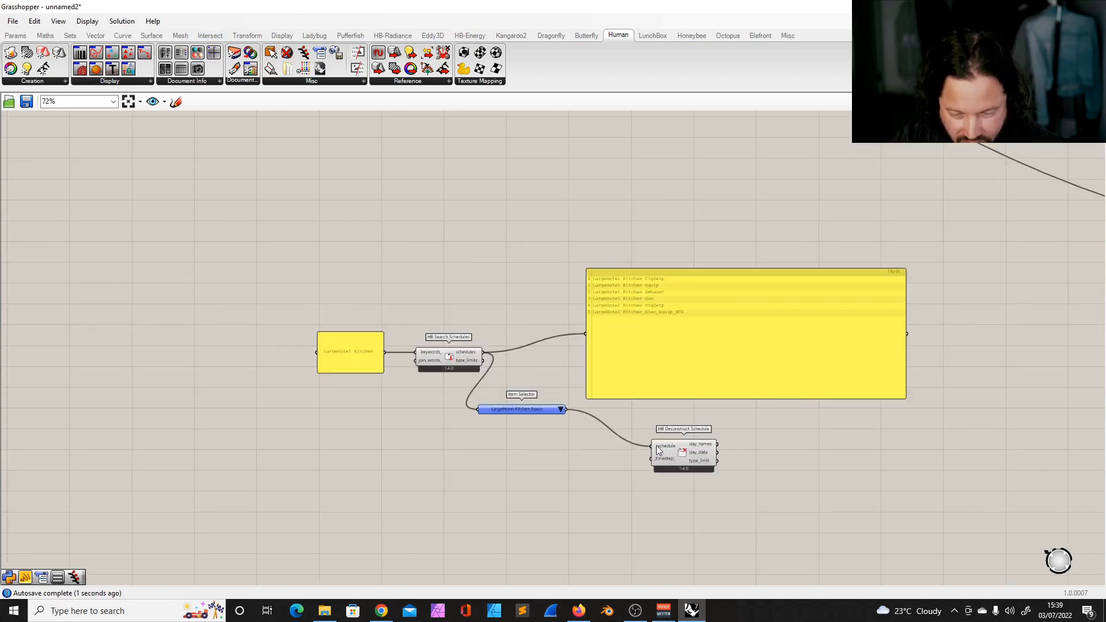
scroll(747, 454, up, 4)
scroll(747, 455, up, 1)
mouse_move(637, 419)
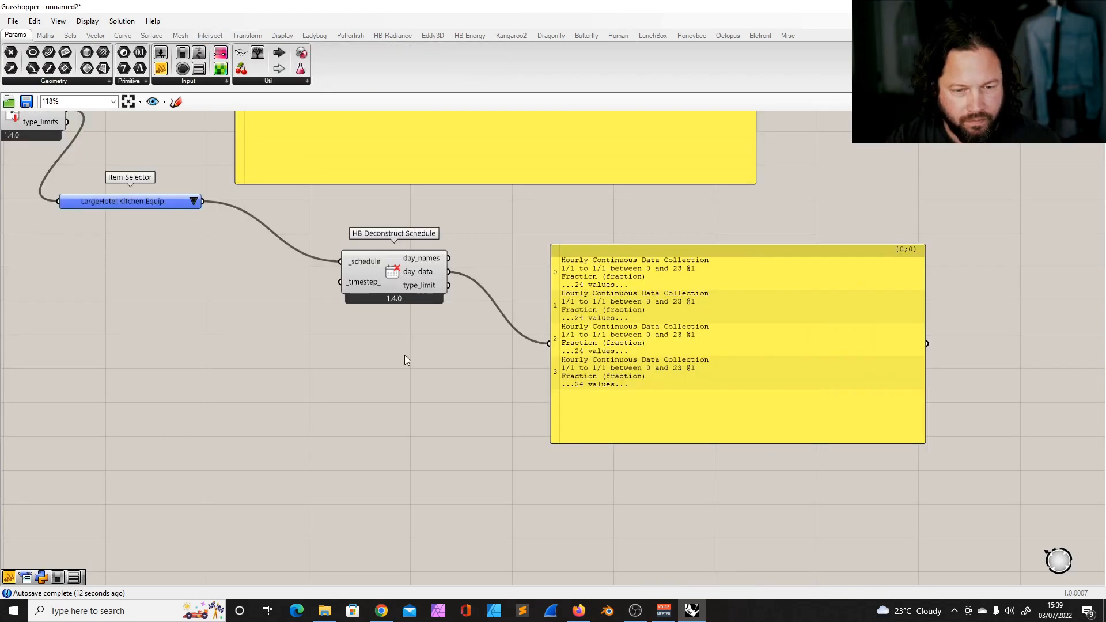
Insert LB Deconstruct Data between the day_data output and the panel so the panel receives the values output.
double_click(405, 356)
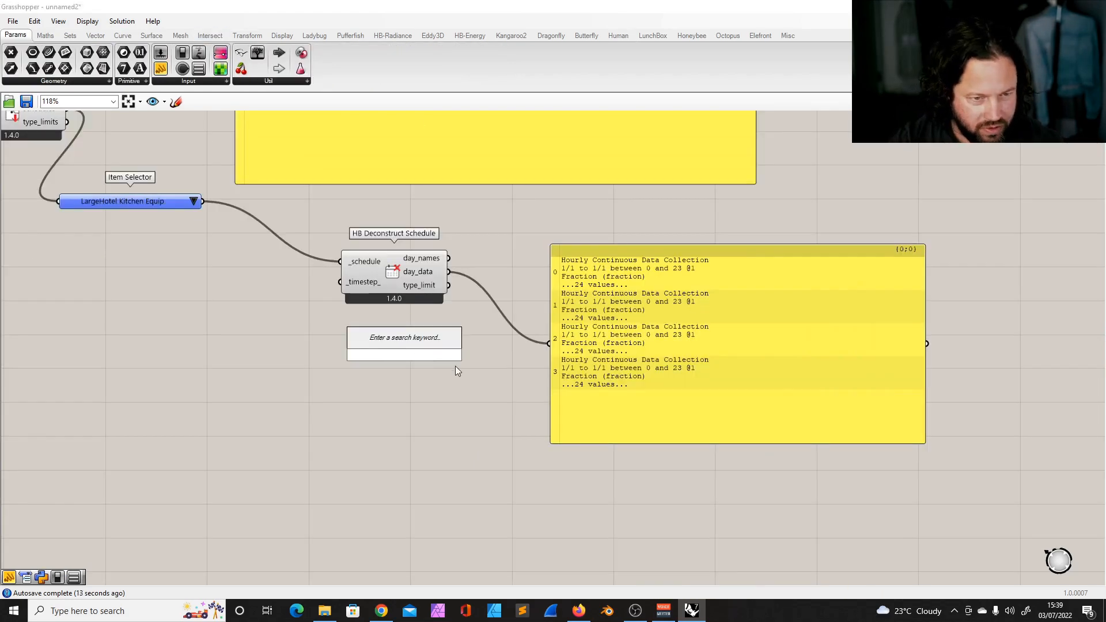
click(315, 35)
click(134, 72)
click(412, 435)
drag(642, 252, 795, 237)
drag(397, 447, 495, 361)
drag(449, 271, 790, 326)
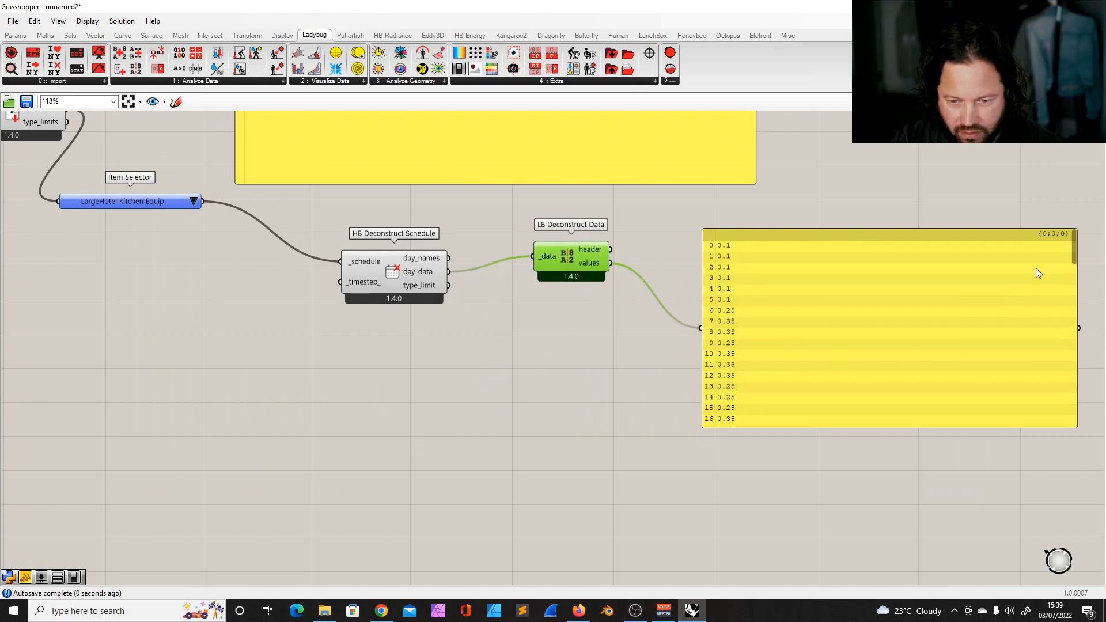
Review the hourly values of each day schedule, and move the values panel close to LB Deconstruct Data.
drag(1075, 253, 1076, 267)
drag(1079, 314, 1104, 353)
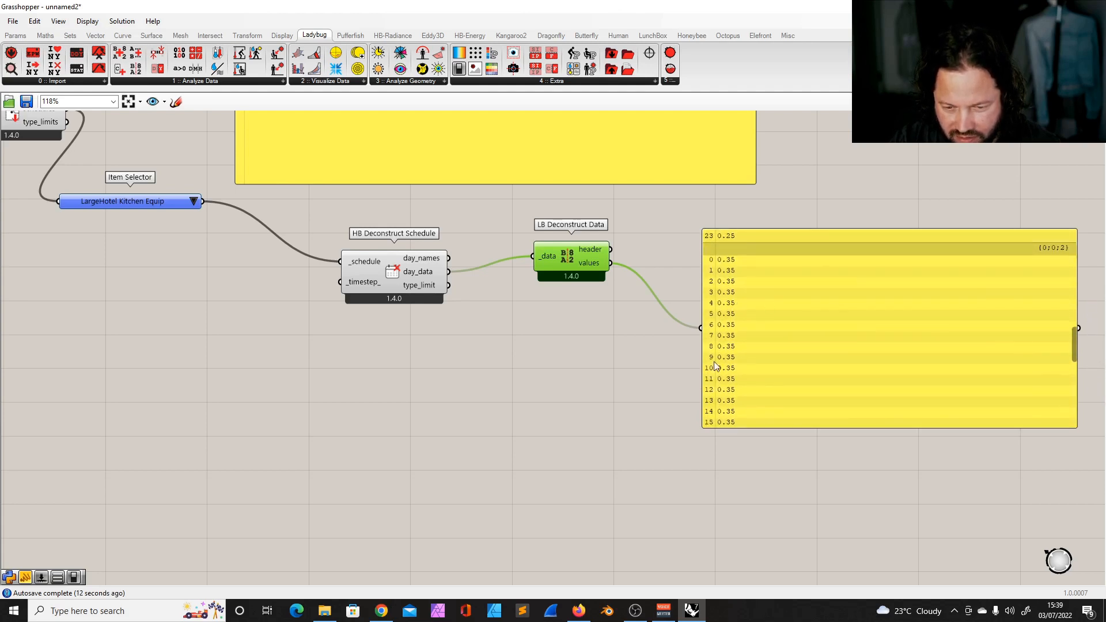
drag(1077, 334, 1088, 247)
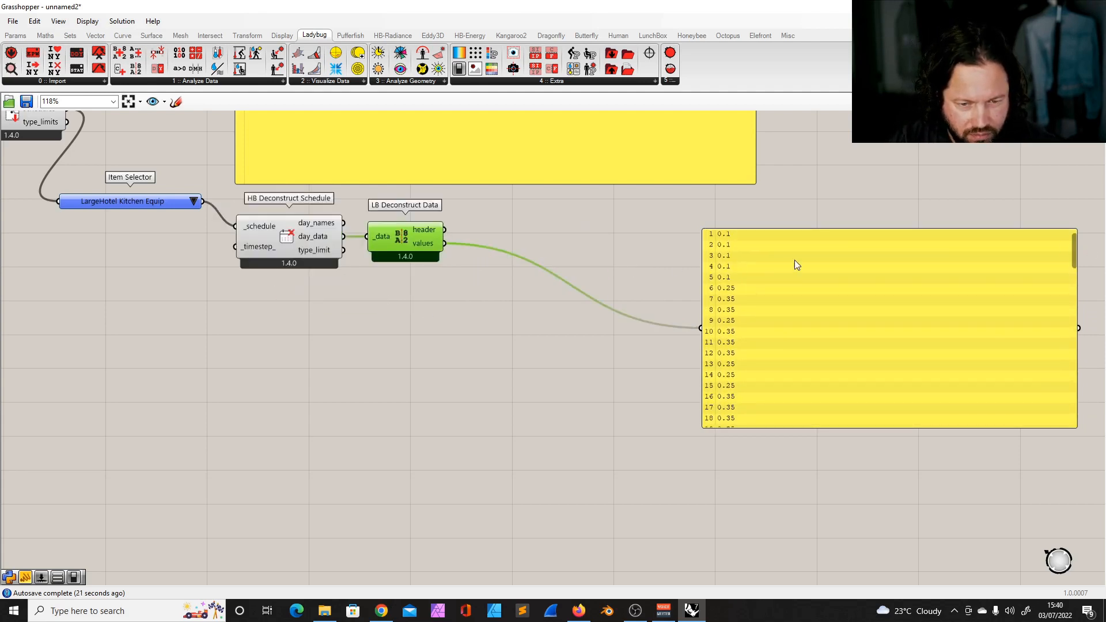
drag(797, 265, 594, 242)
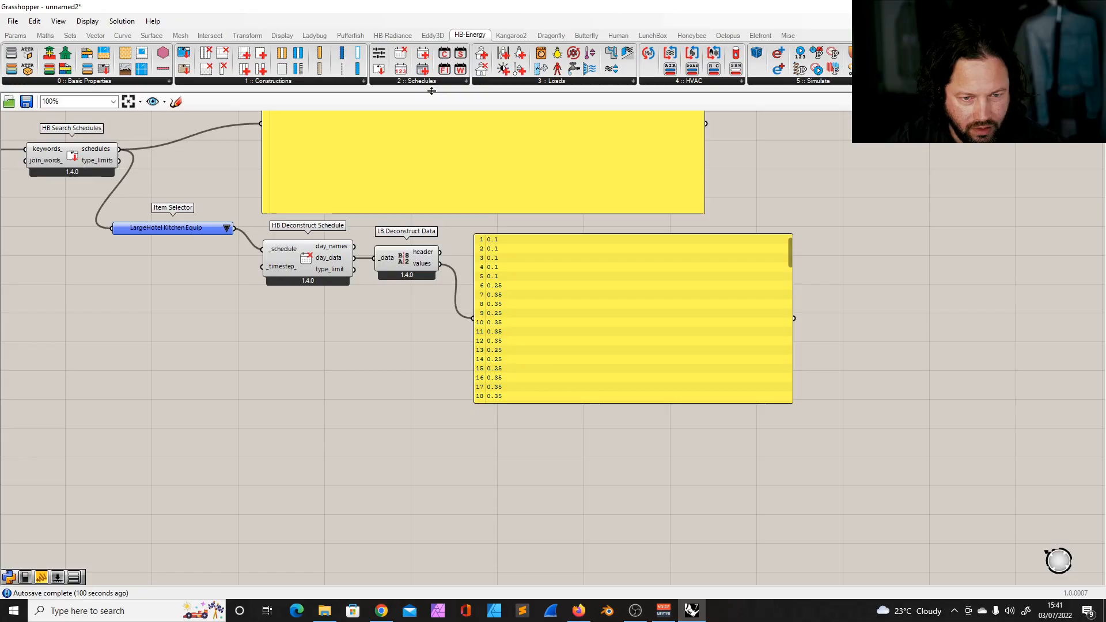
Place an HB Schedule to Data component directly below HB Deconstruct Schedule.
click(428, 86)
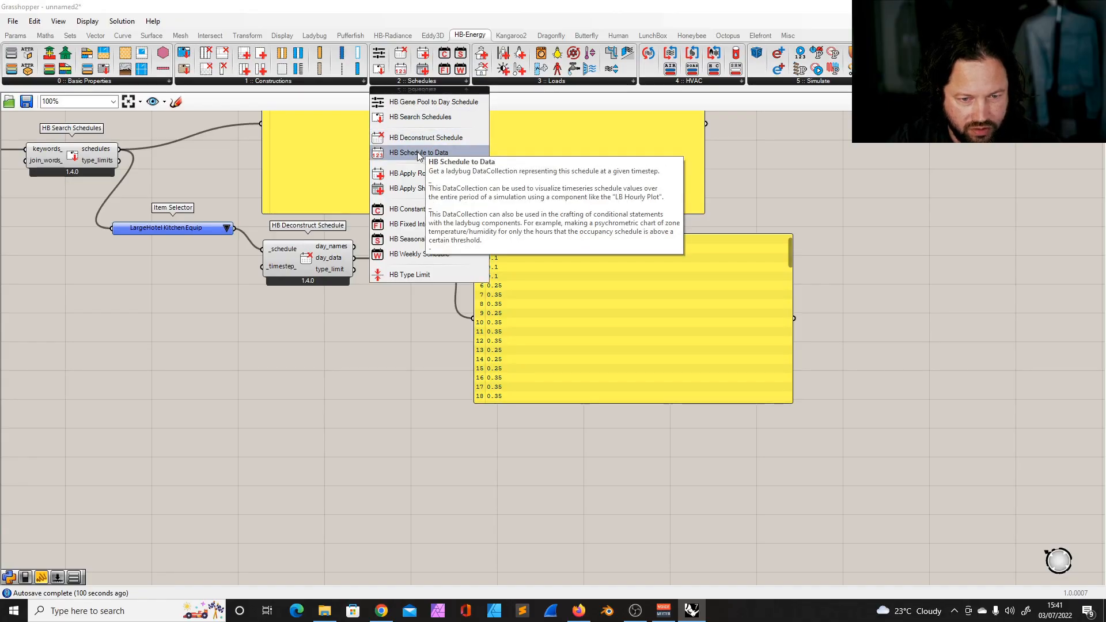
drag(419, 153, 311, 297)
scroll(311, 297, up, 3)
drag(307, 338, 312, 333)
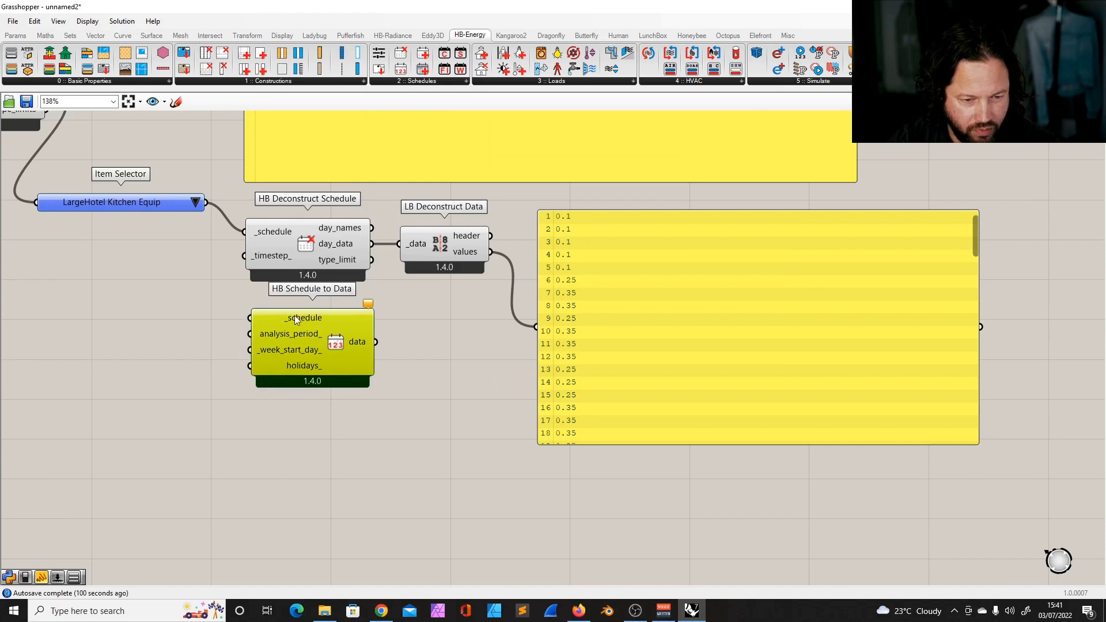
Wire the Item Selector's LargeHotel Kitchen Equip schedule into HB Schedule to Data, and feed its data output to LB Deconstruct Data.
click(195, 202)
click(165, 269)
drag(206, 202, 248, 319)
drag(345, 329, 404, 283)
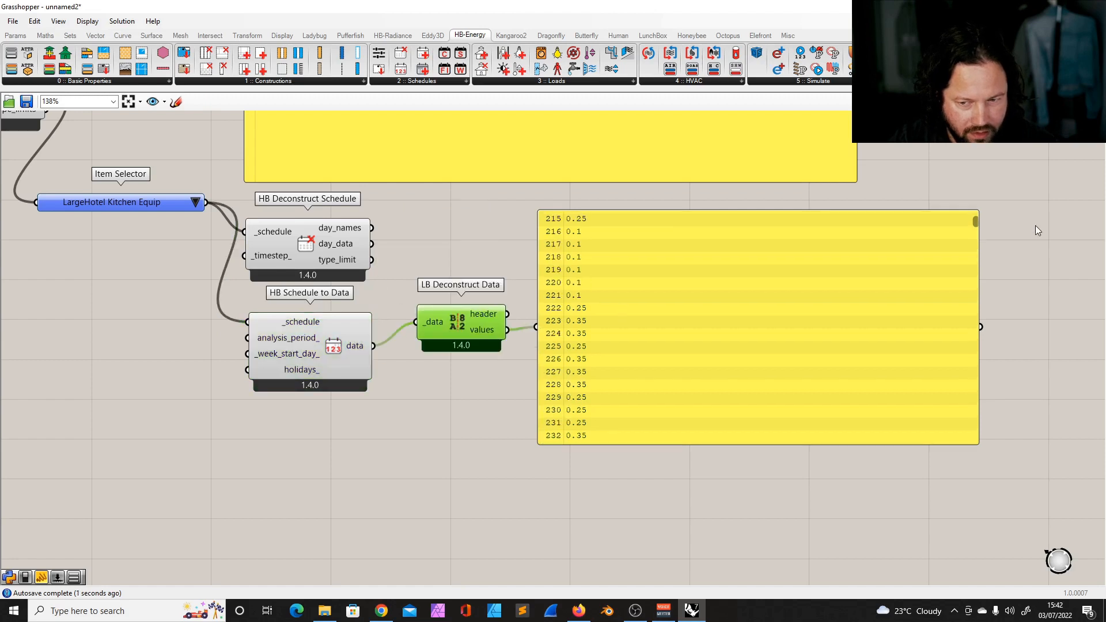
Review the schedule's hourly values for the whole year in the panel.
drag(975, 222, 979, 378)
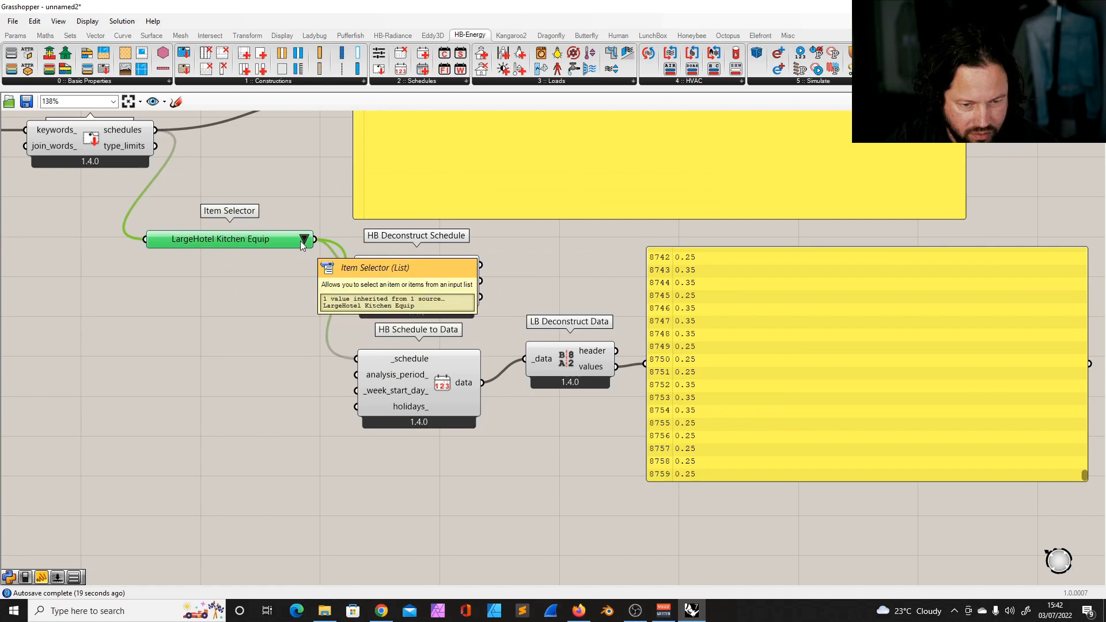
drag(448, 409, 437, 428)
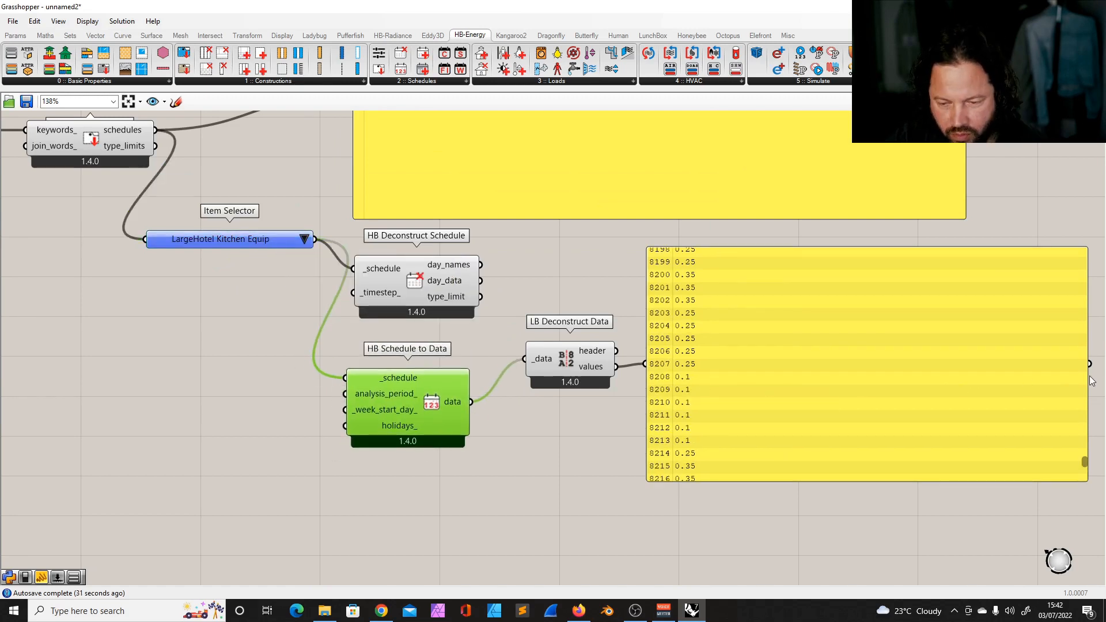
drag(1085, 465, 1085, 488)
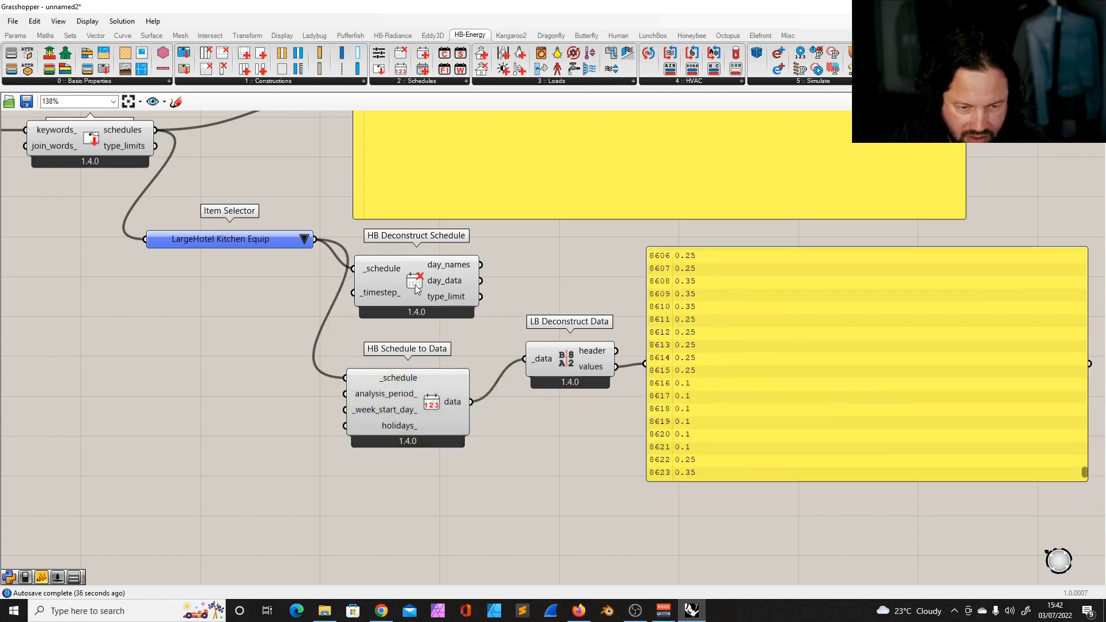
Align HB Schedule to Data tightly beneath HB Deconstruct Schedule.
click(464, 294)
scroll(455, 296, down, 2)
scroll(452, 300, up, 2)
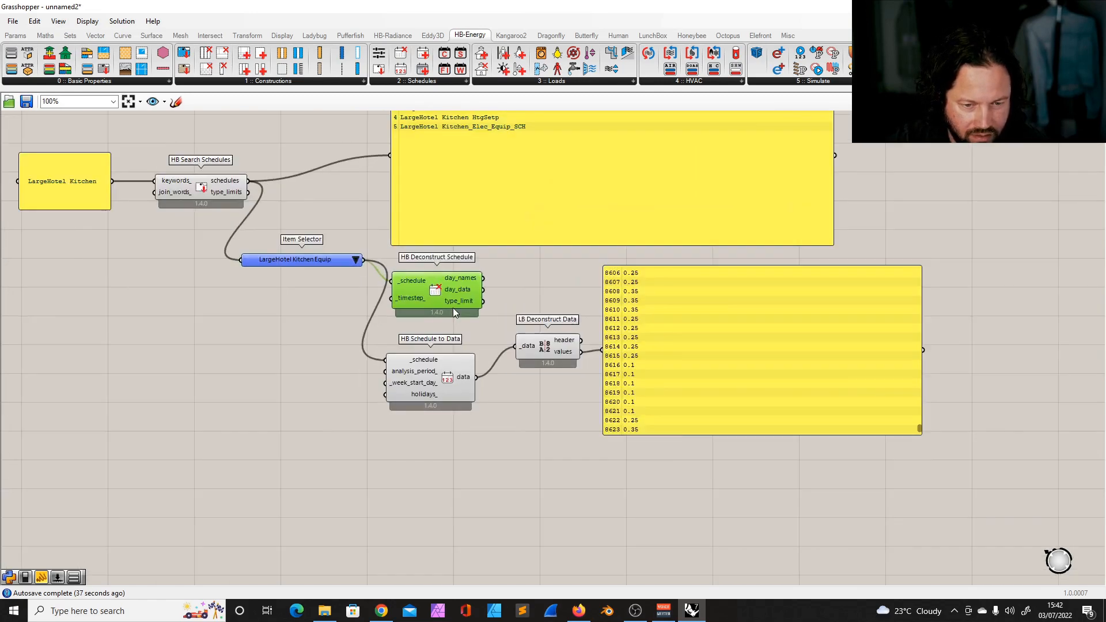
drag(438, 373, 445, 346)
drag(440, 291, 447, 297)
click(510, 325)
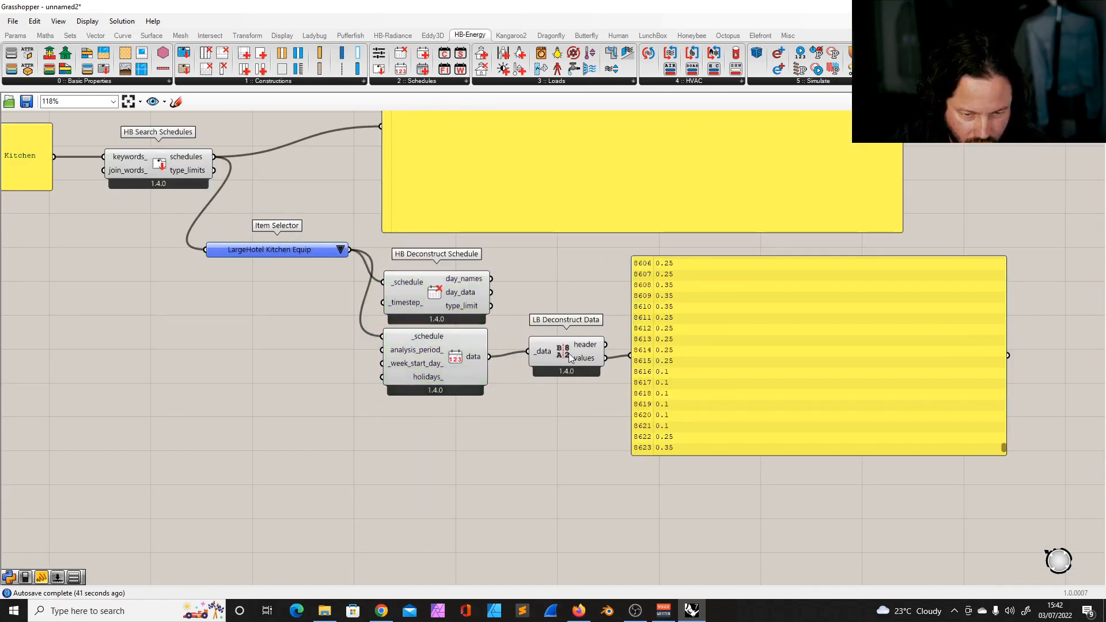
Place an HB Apply Room Schedules component below the Item Selector.
scroll(579, 369, down, 3)
scroll(576, 369, up, 2)
click(424, 82)
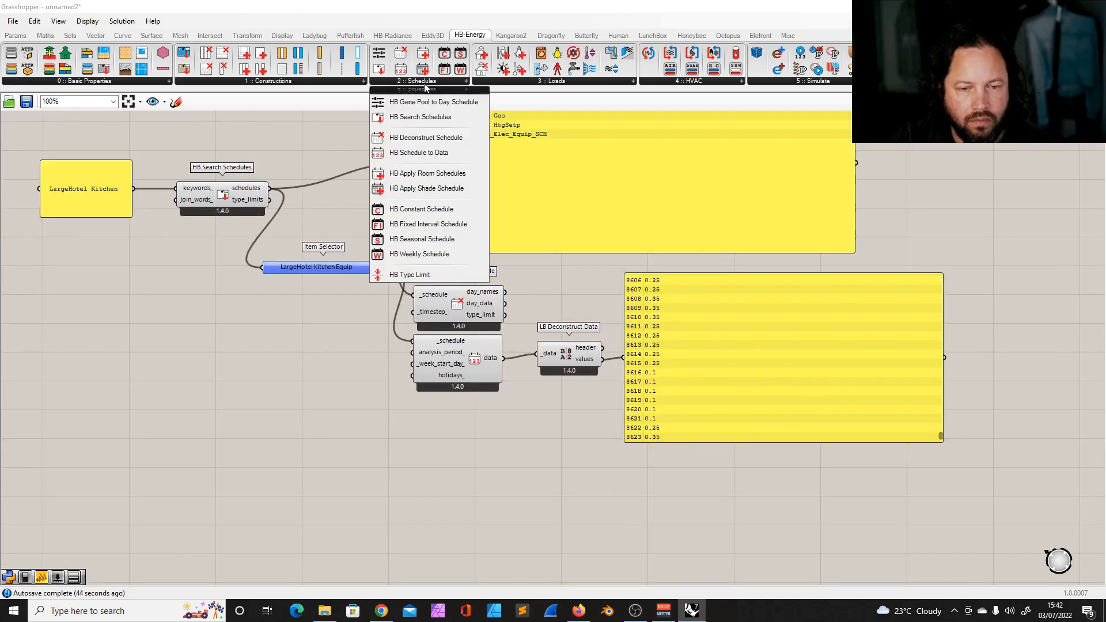
click(423, 174)
click(306, 362)
scroll(312, 363, down, 6)
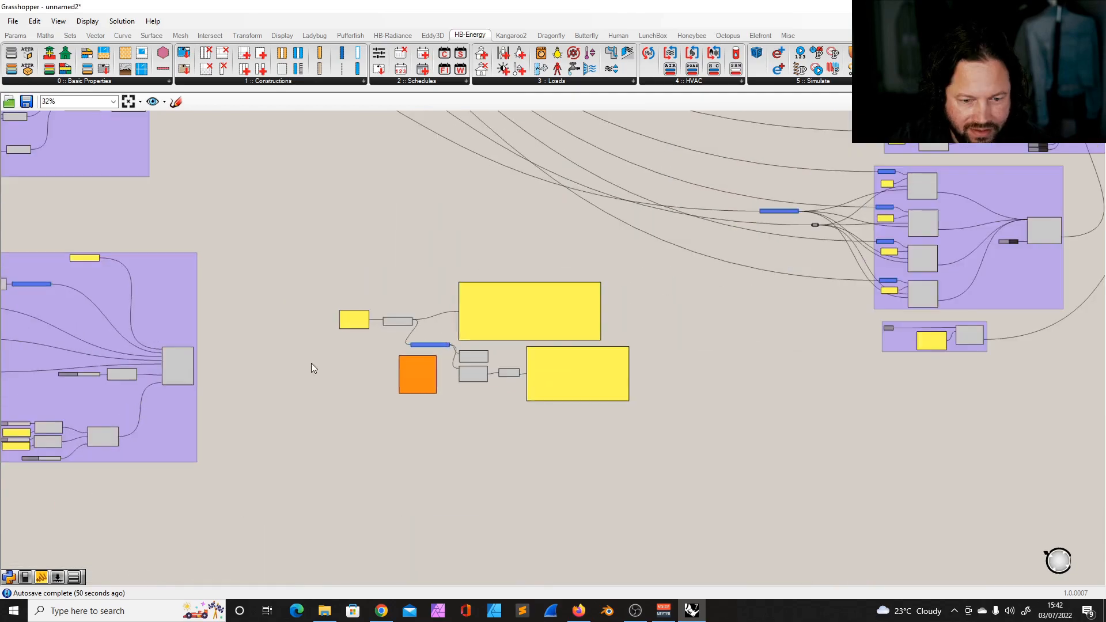
scroll(420, 354, up, 6)
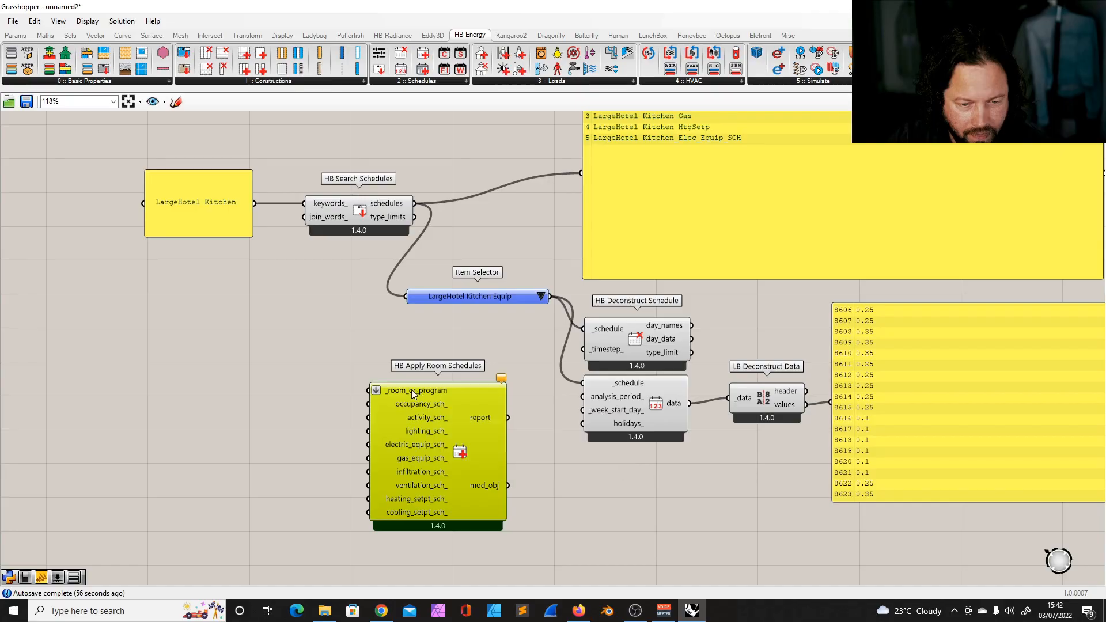
Move HB Apply Room Schedules over beside the HB ProgramType component's program output.
scroll(411, 389, down, 3)
scroll(401, 386, down, 4)
right_drag(124, 374, 236, 377)
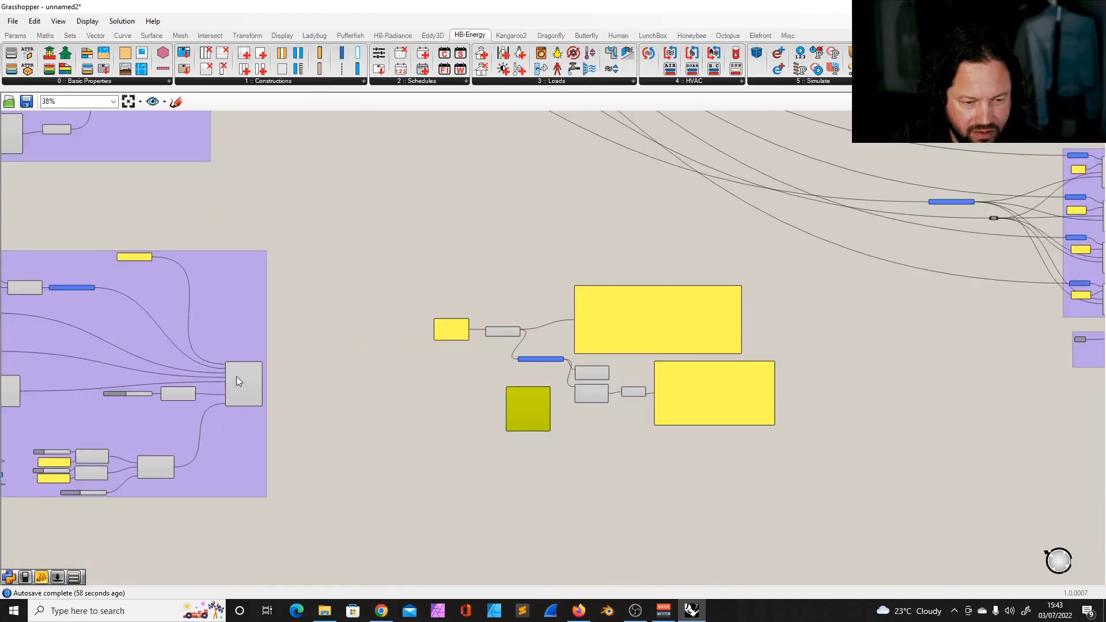
scroll(239, 376, up, 6)
click(272, 374)
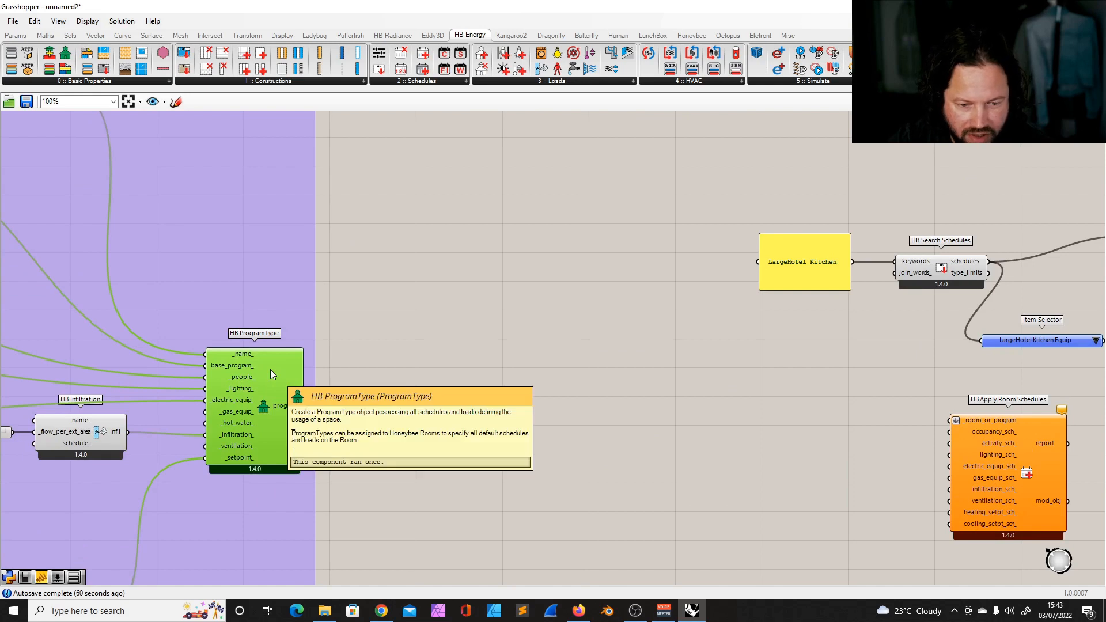
mouse_move(288, 406)
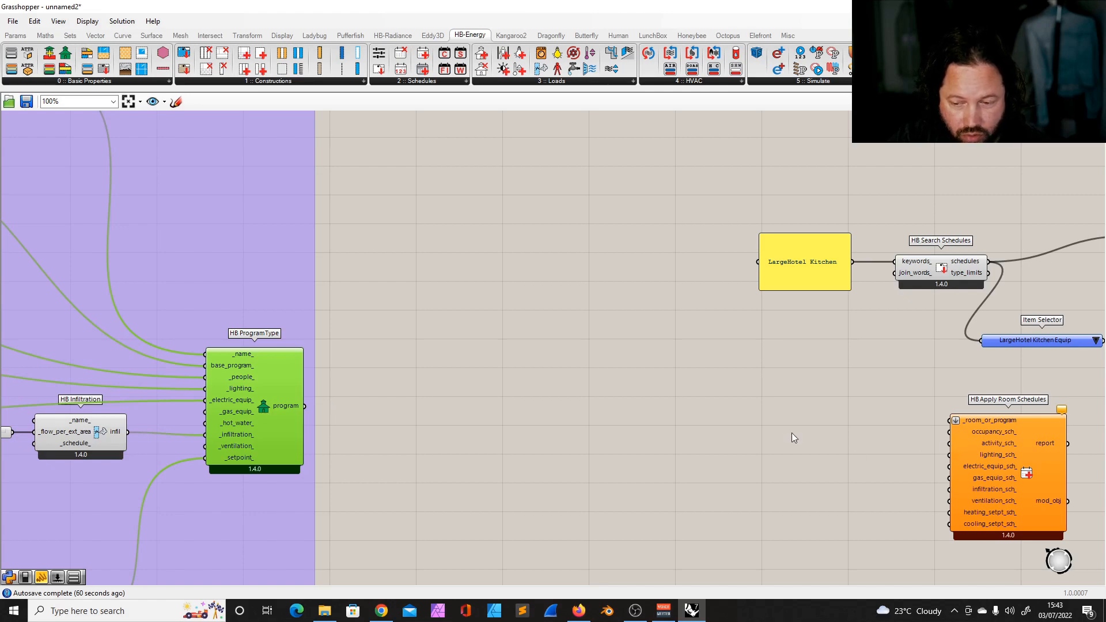
drag(988, 480, 622, 400)
Examine the HB ProgramType component and the schedule inputs of HB Apply Room Schedules.
scroll(579, 396, down, 3)
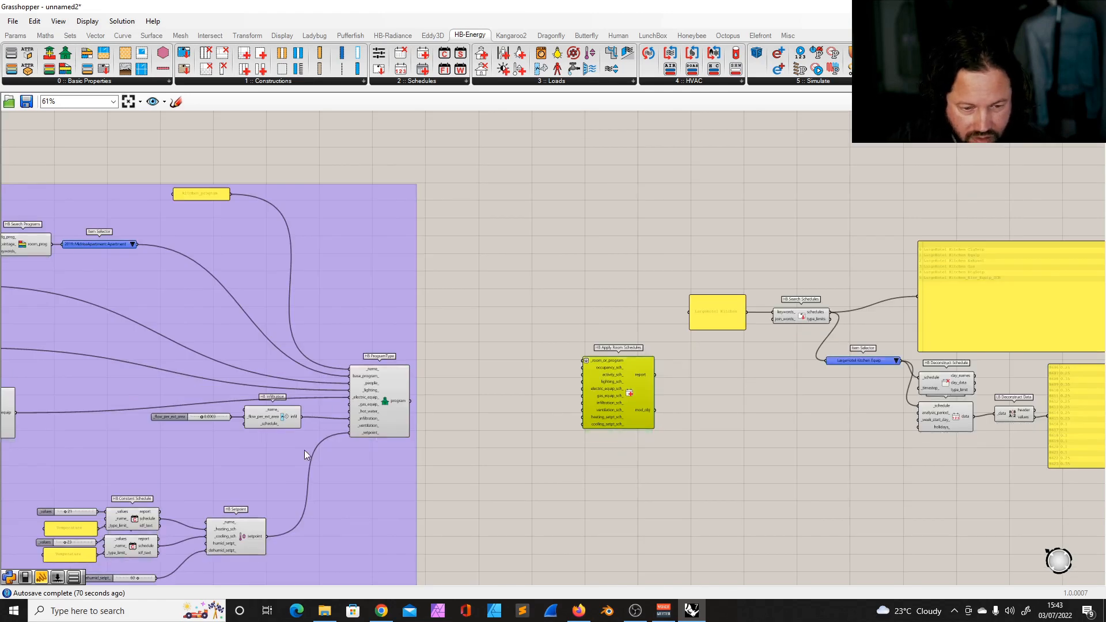
scroll(329, 430, up, 5)
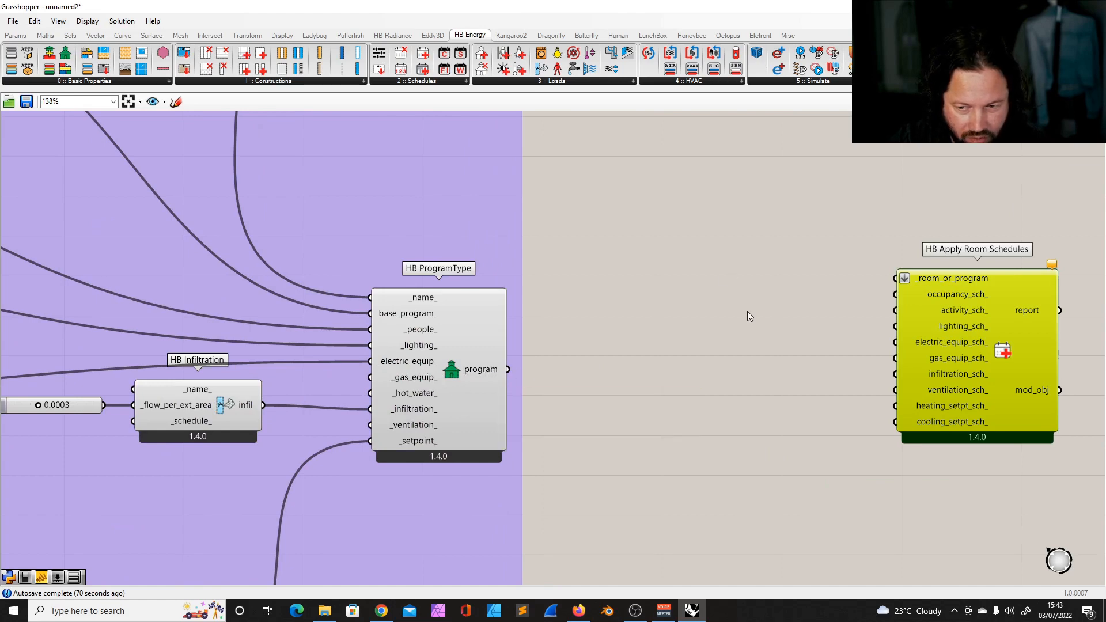
scroll(740, 292, down, 3)
scroll(608, 303, up, 5)
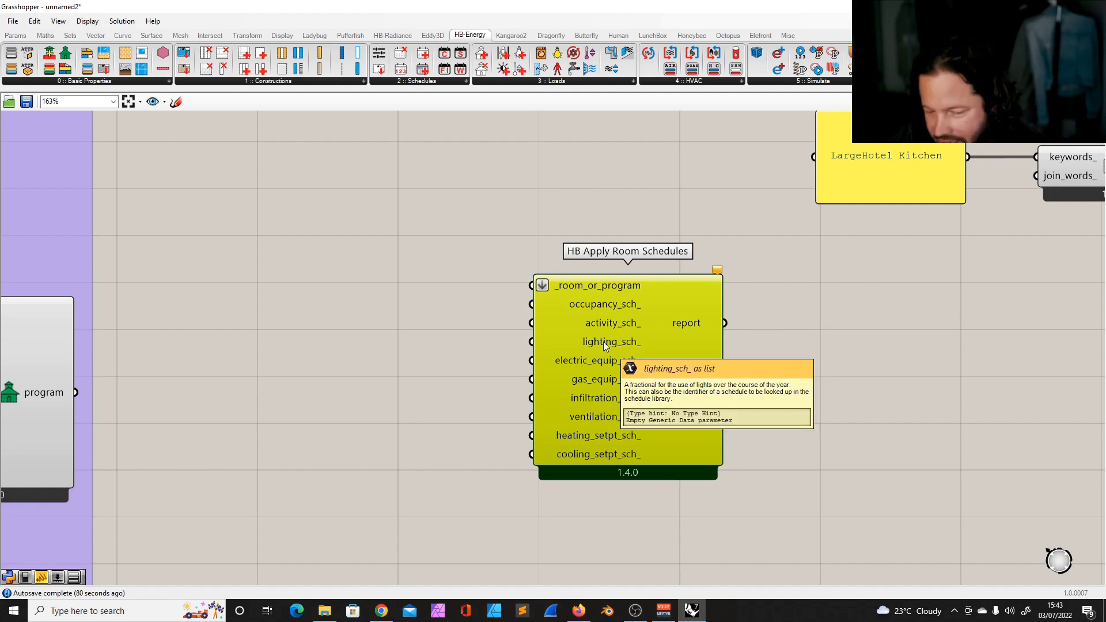
scroll(638, 379, down, 3)
scroll(631, 308, up, 3)
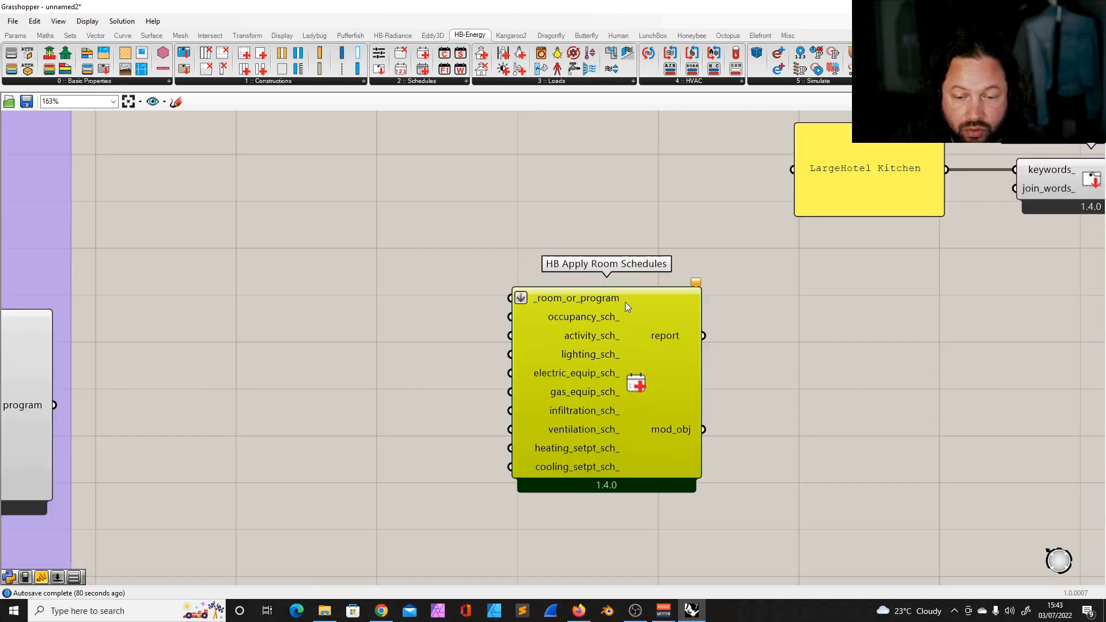
Move the HB Apply Room Schedules component across the canvas to the right of the First Floor room group.
click(677, 427)
scroll(538, 336, down, 5)
drag(547, 336, 1010, 350)
scroll(458, 400, down, 3)
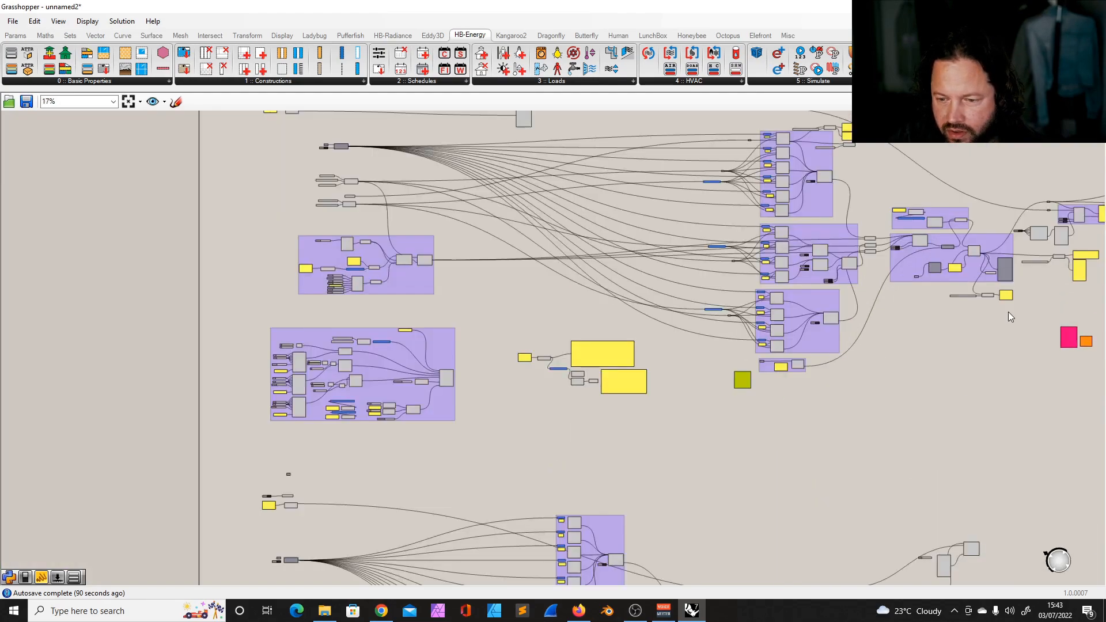
scroll(1003, 312, up, 3)
scroll(650, 372, up, 3)
scroll(648, 371, up, 2)
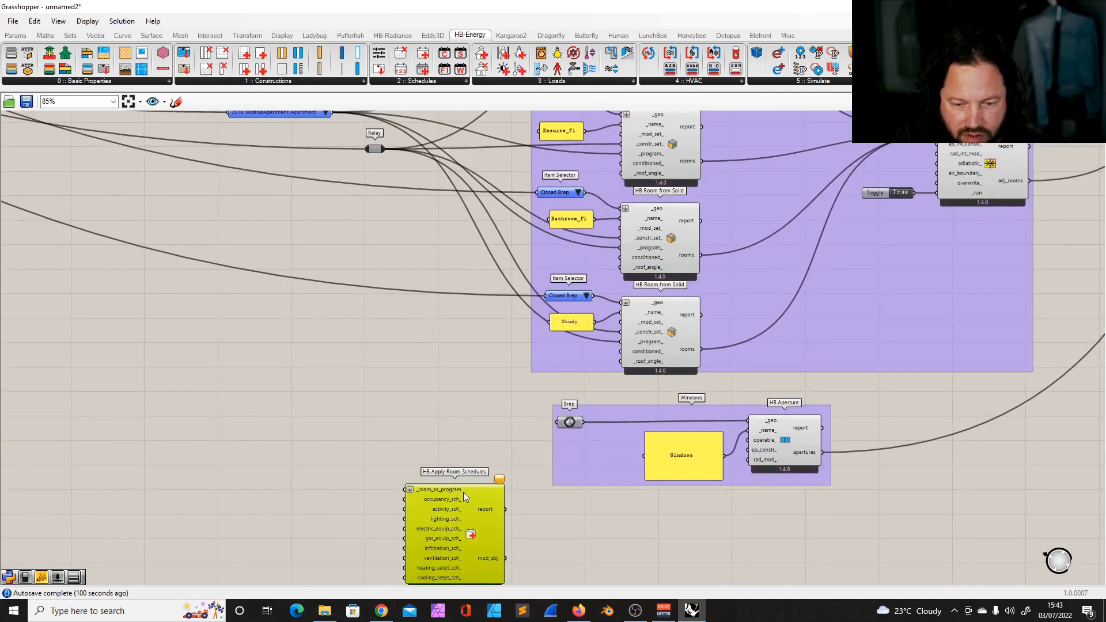
drag(463, 492, 1051, 265)
scroll(762, 275, down, 2)
scroll(830, 261, down, 2)
scroll(1026, 220, up, 3)
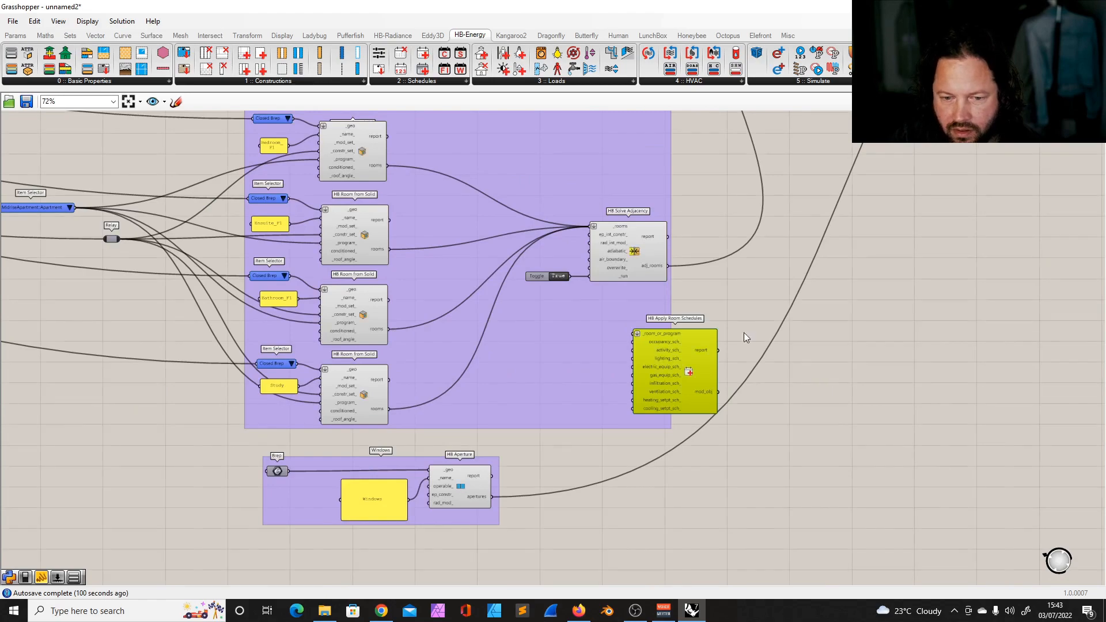
scroll(703, 332, up, 1)
drag(689, 344, 910, 308)
scroll(799, 367, down, 4)
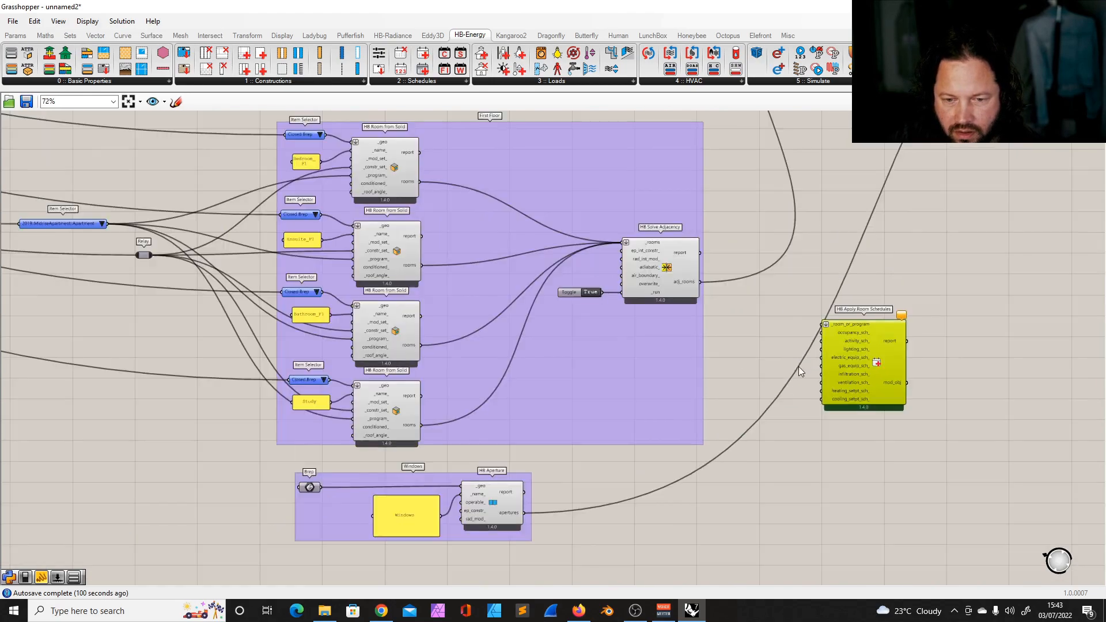
Place HB Apply Room Schedules below the lowest HB Apply ConstructionSet and connect that component's rooms output to _room_or_program.
scroll(852, 151, up, 2)
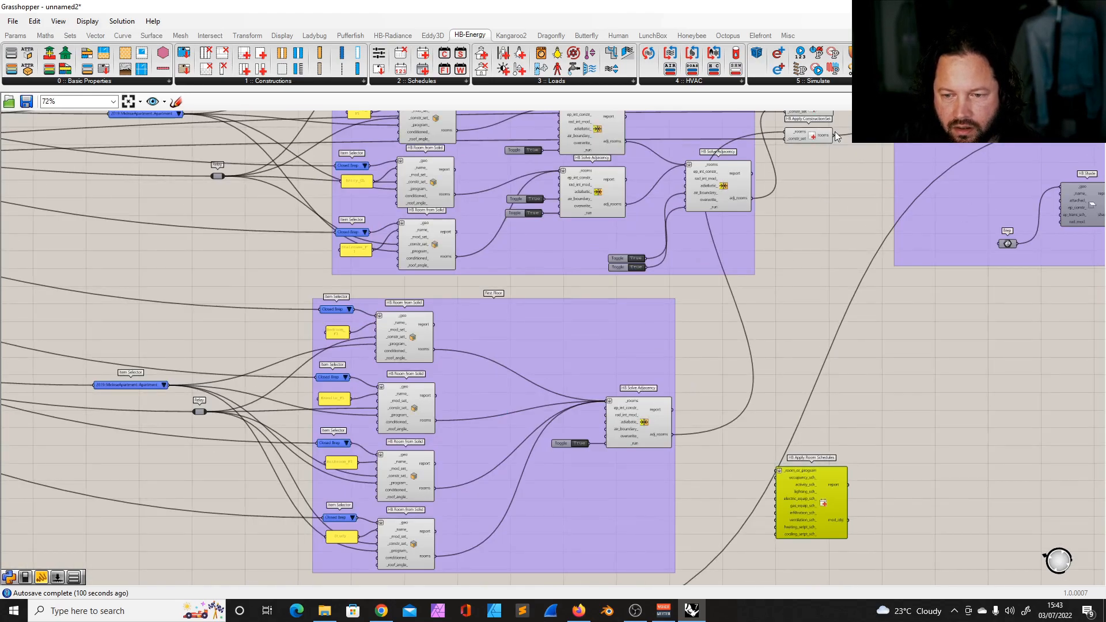
scroll(835, 131, up, 2)
scroll(662, 192, down, 2)
drag(756, 503, 810, 199)
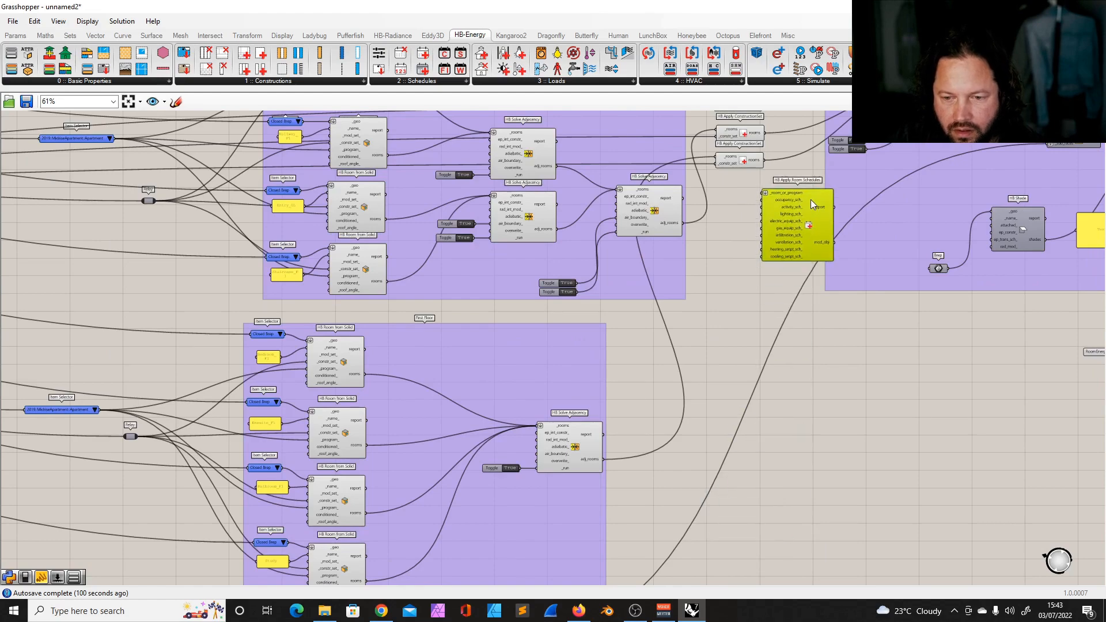
scroll(801, 173, up, 4)
drag(709, 151, 704, 229)
scroll(727, 238, down, 1)
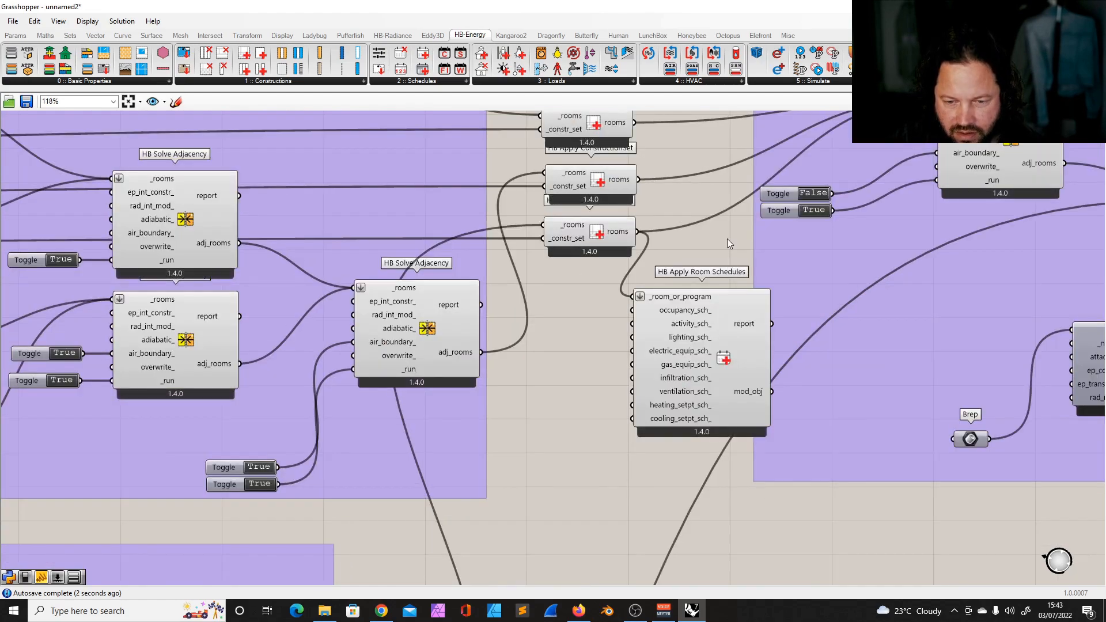
Examine the upstream HB ConstructionSet, Kitchen Program cluster and HB Search Programs components that feed the rooms.
scroll(693, 311, down, 8)
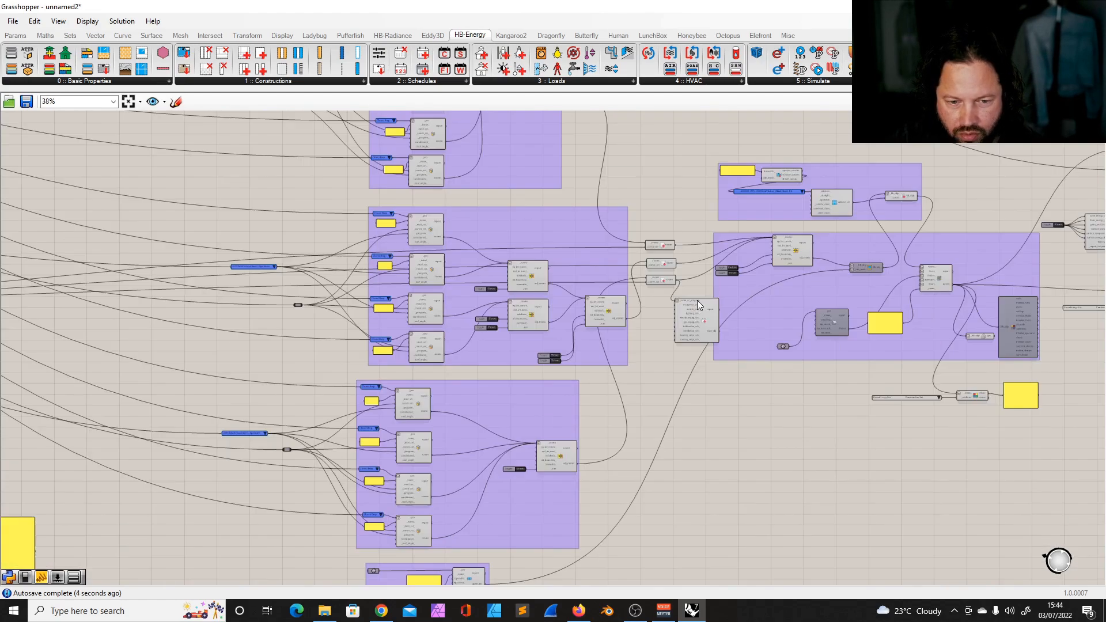
scroll(325, 351, down, 2)
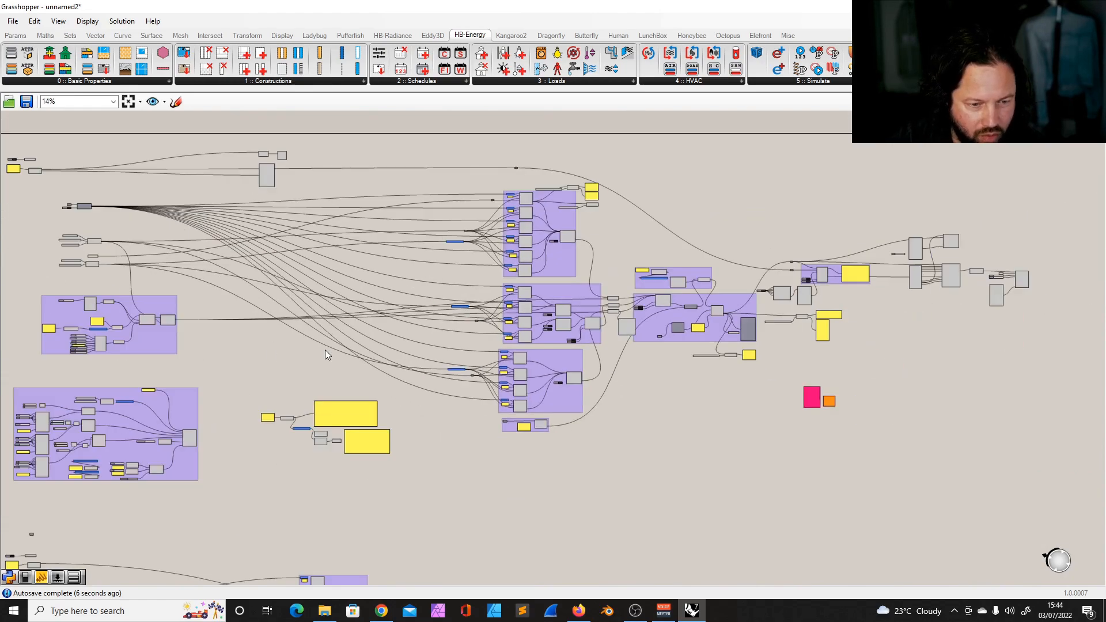
scroll(149, 287, up, 10)
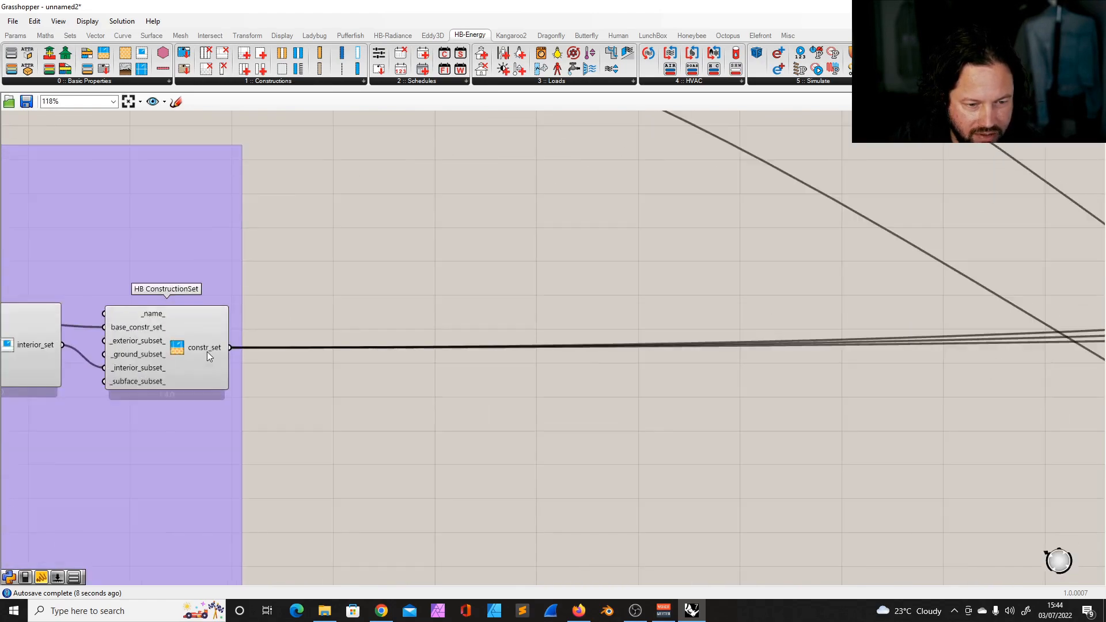
scroll(206, 349, down, 7)
scroll(126, 302, up, 4)
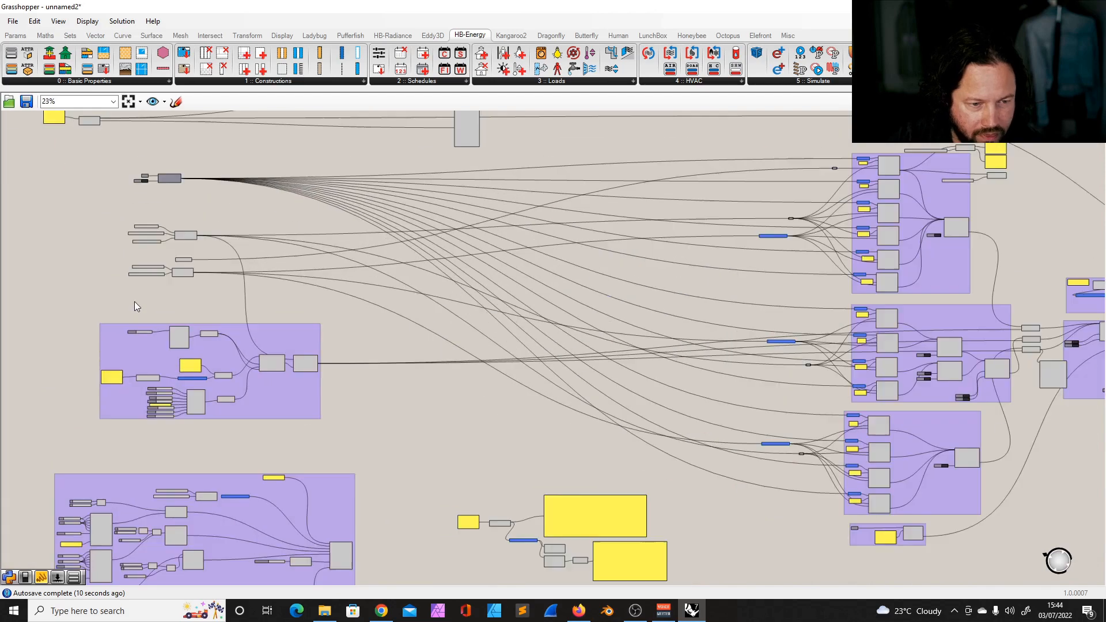
scroll(179, 260, up, 4)
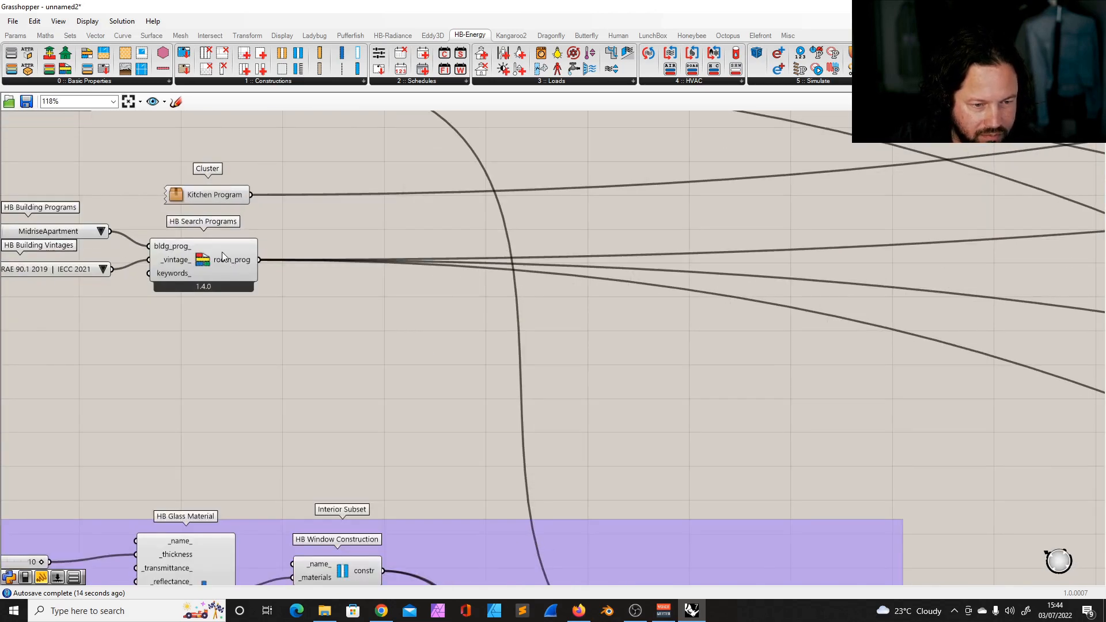
click(218, 195)
click(243, 265)
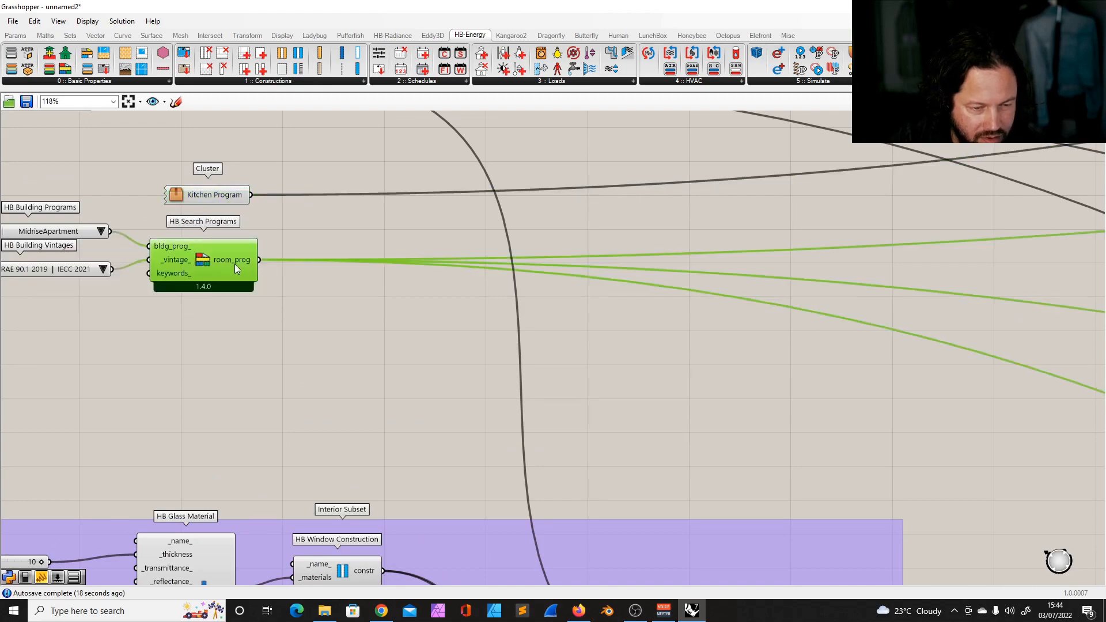
scroll(210, 265, down, 3)
scroll(209, 265, down, 4)
Shift the lowest HB Apply ConstructionSet component slightly down, above HB Apply Room Schedules.
scroll(731, 304, up, 5)
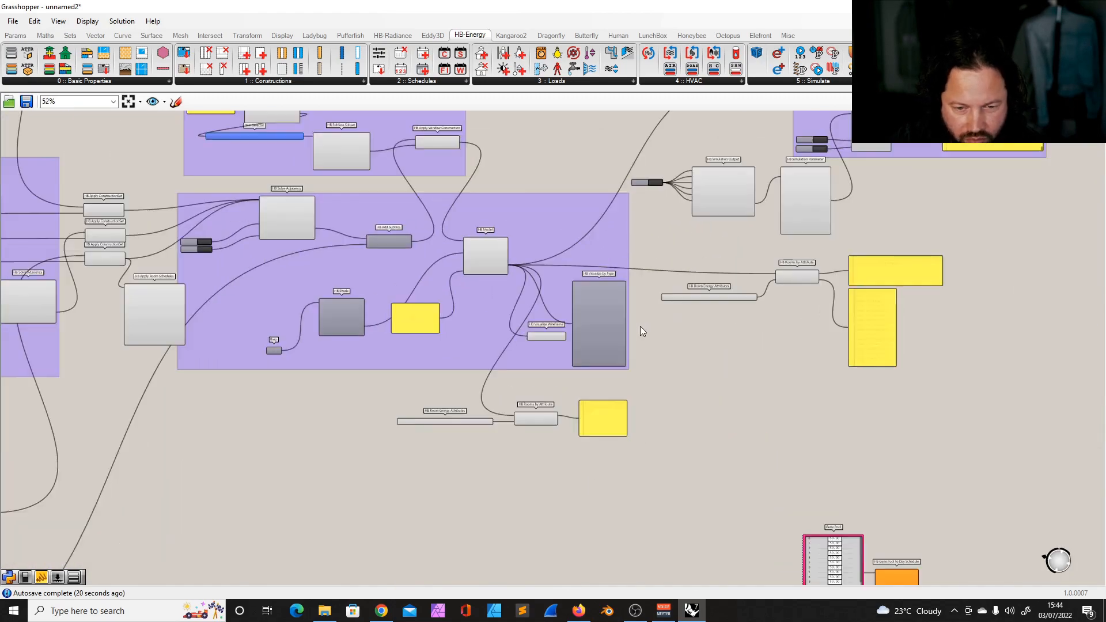
scroll(698, 329, down, 3)
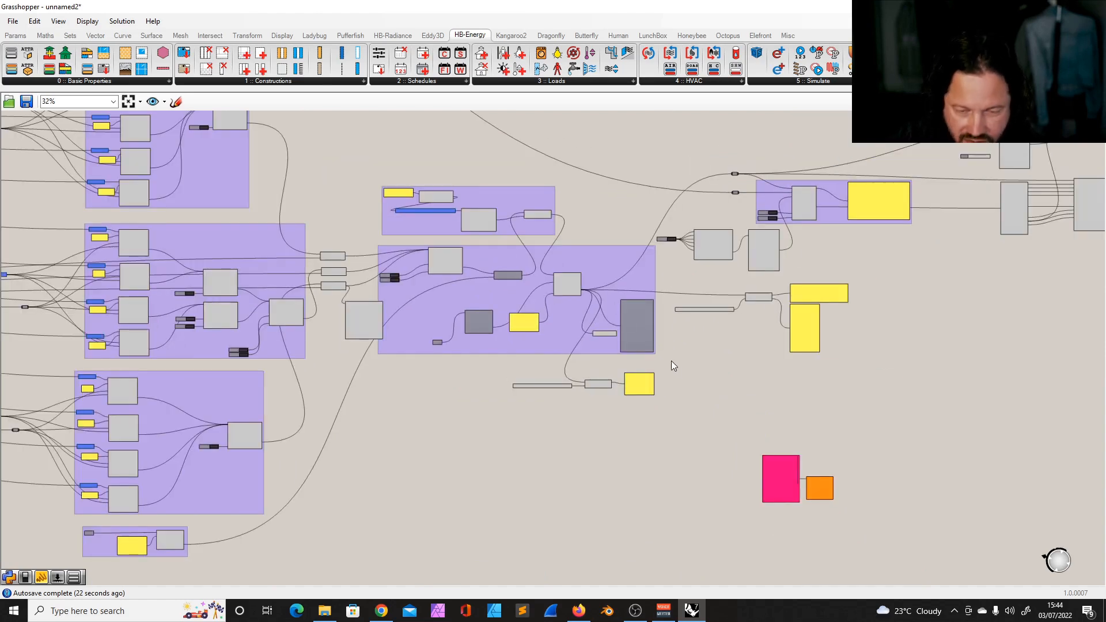
scroll(324, 303, up, 6)
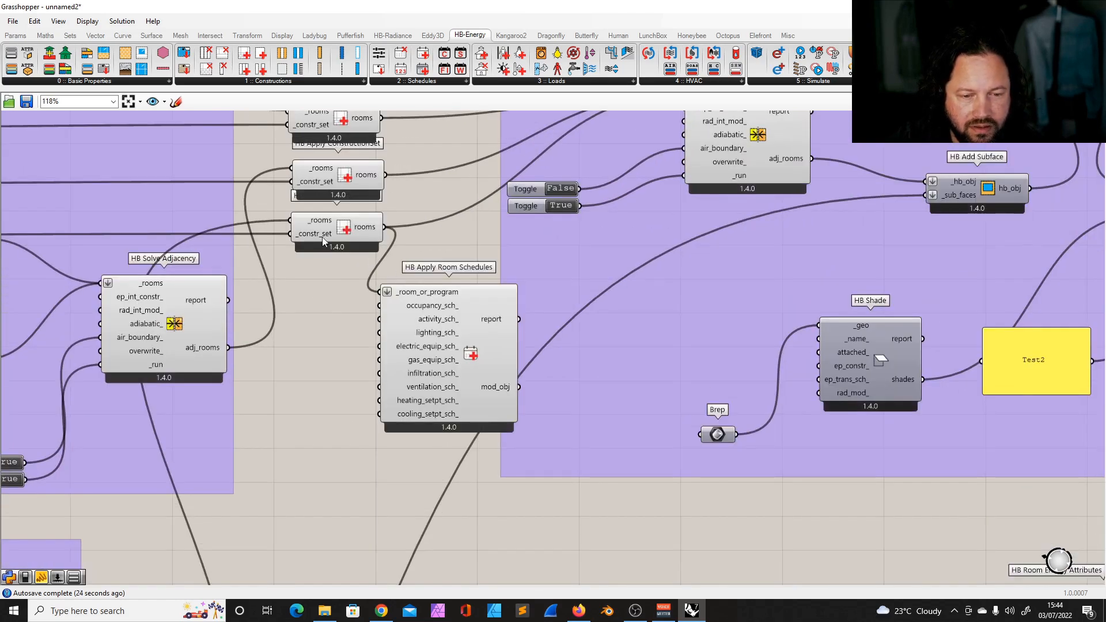
drag(350, 226, 350, 234)
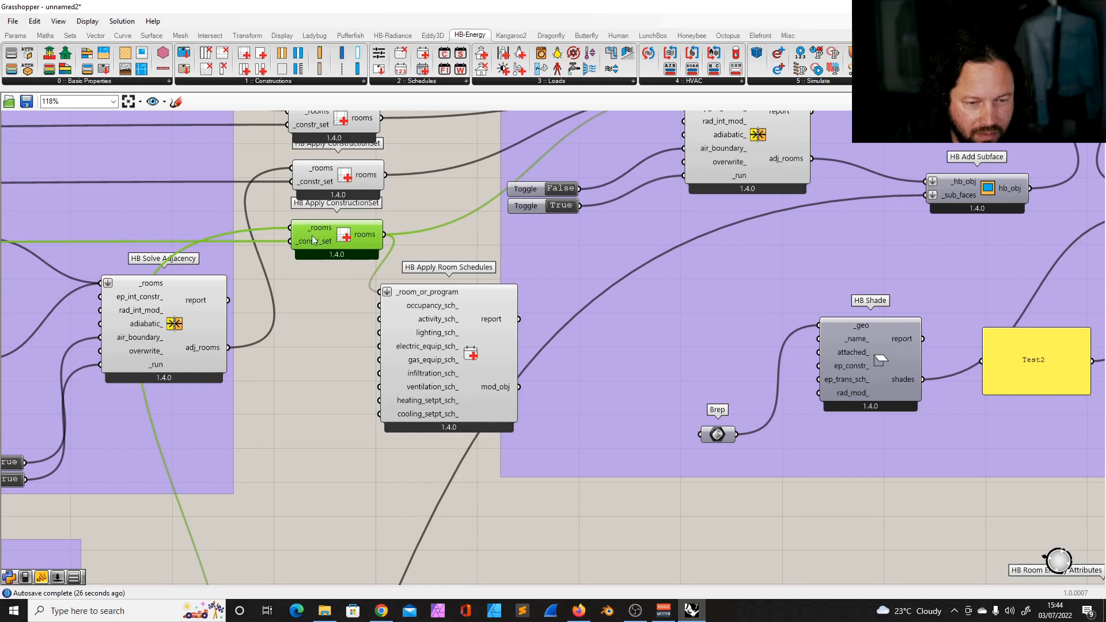
Trace the program and construction set connections into the First Floor HB Room from Solid components.
scroll(89, 244, down, 6)
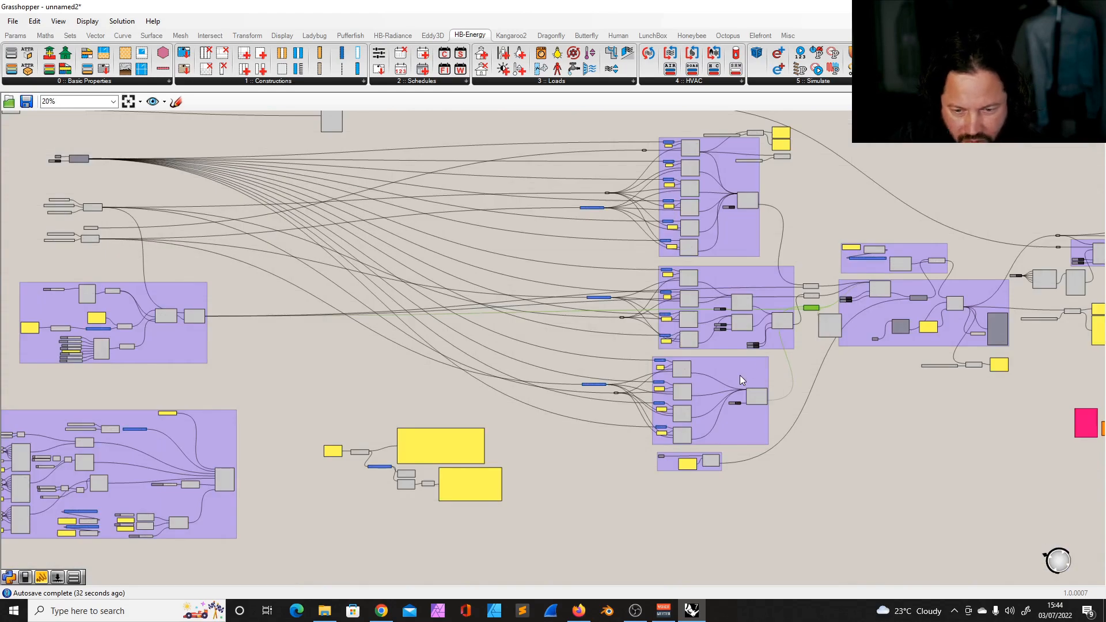
scroll(721, 417, up, 2)
scroll(721, 417, up, 6)
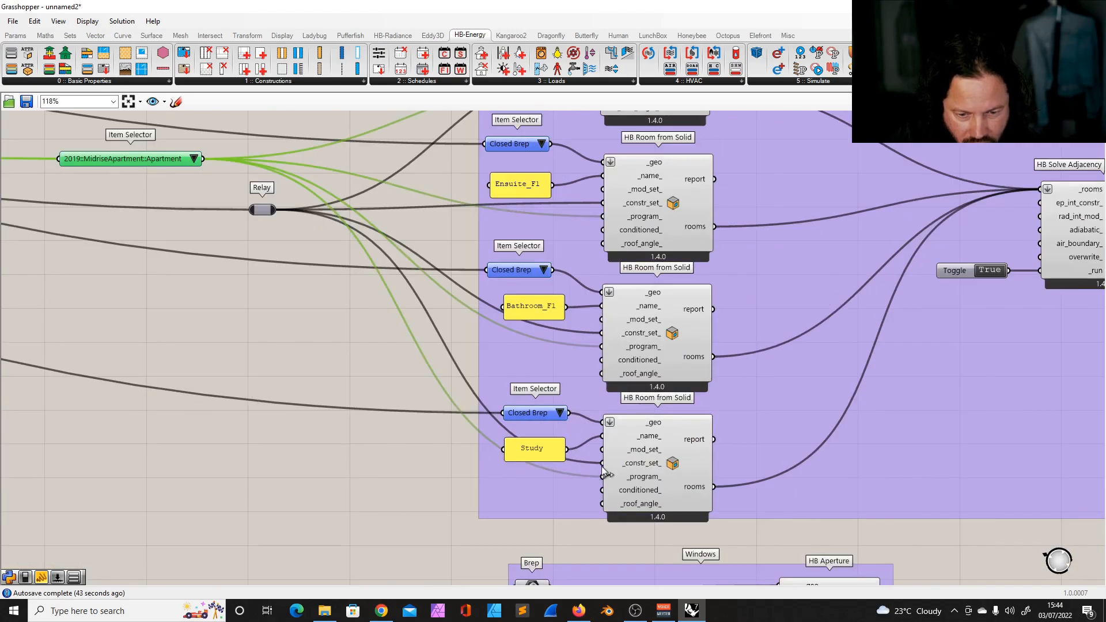
scroll(427, 381, down, 6)
scroll(815, 207, up, 2)
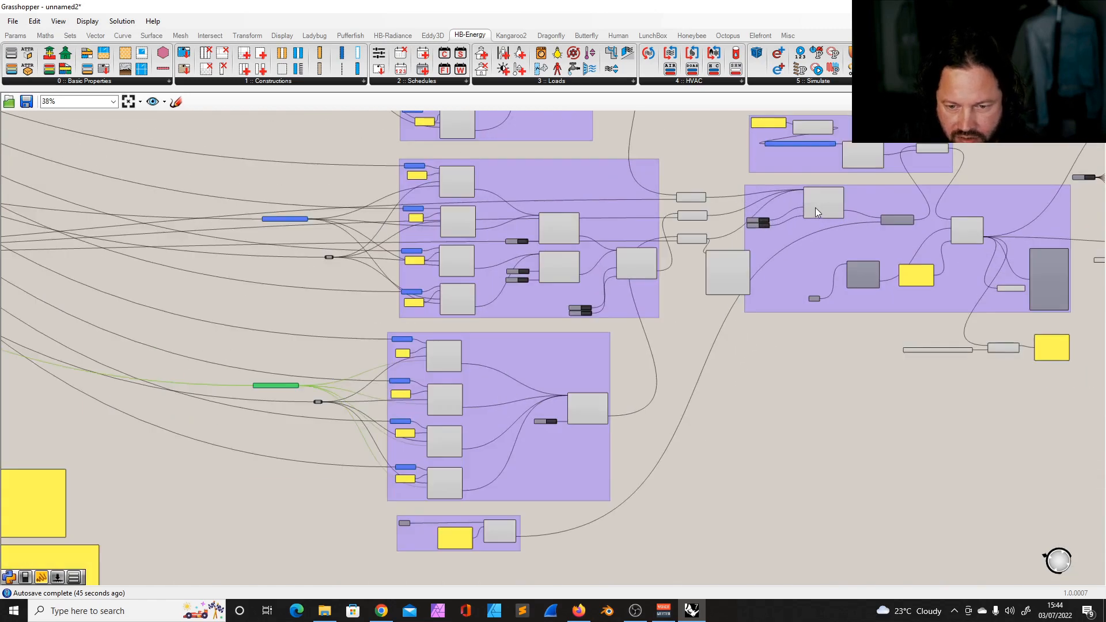
scroll(815, 207, up, 4)
Inspect the schedule inputs and mod_obj output of HB Apply Room Schedules and the rooms entering the final HB Solve Adjacency.
click(639, 313)
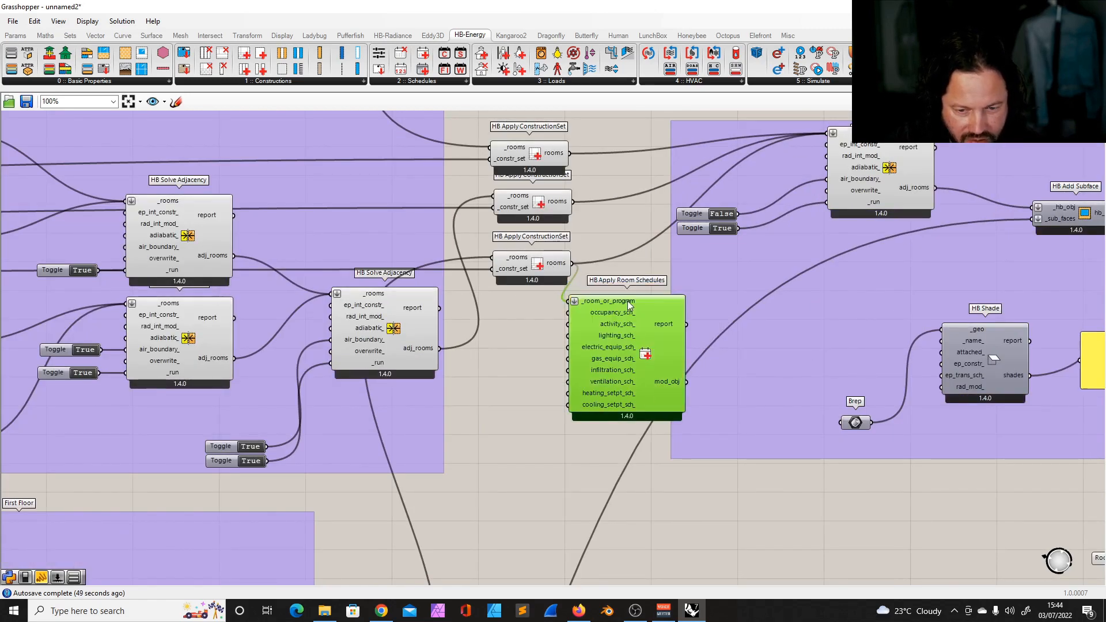
scroll(530, 275, down, 6)
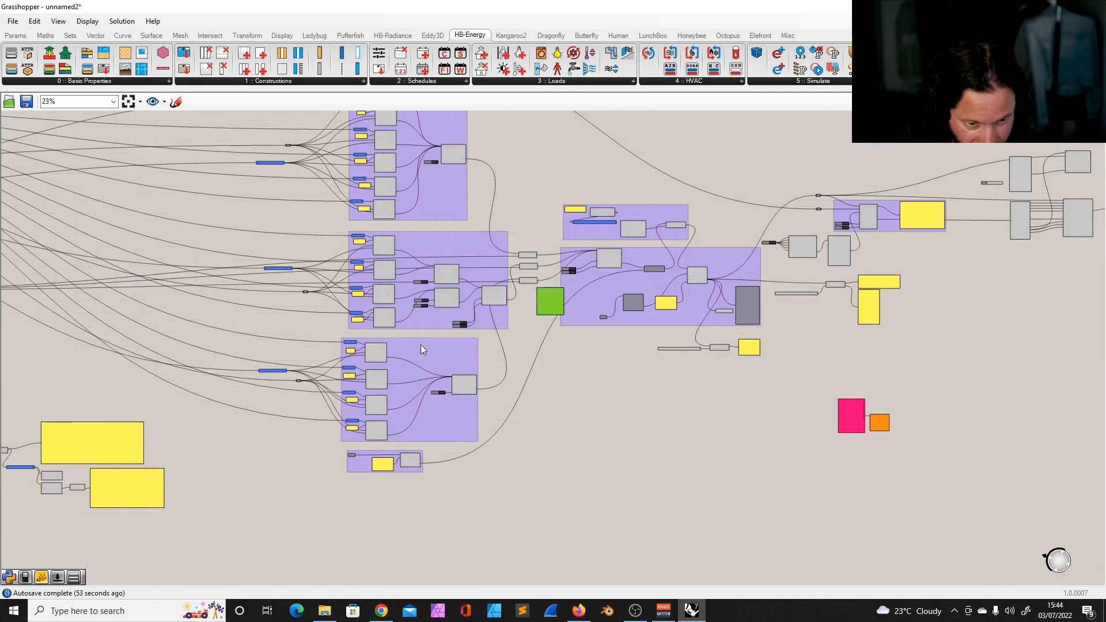
scroll(527, 304, up, 7)
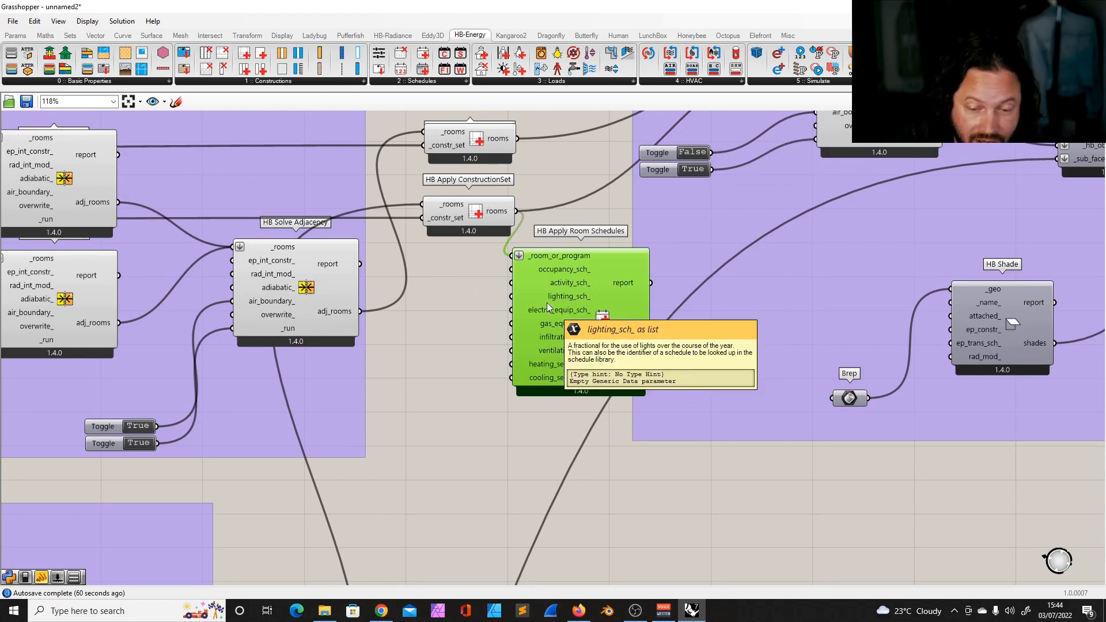
scroll(636, 349, down, 3)
scroll(648, 333, up, 2)
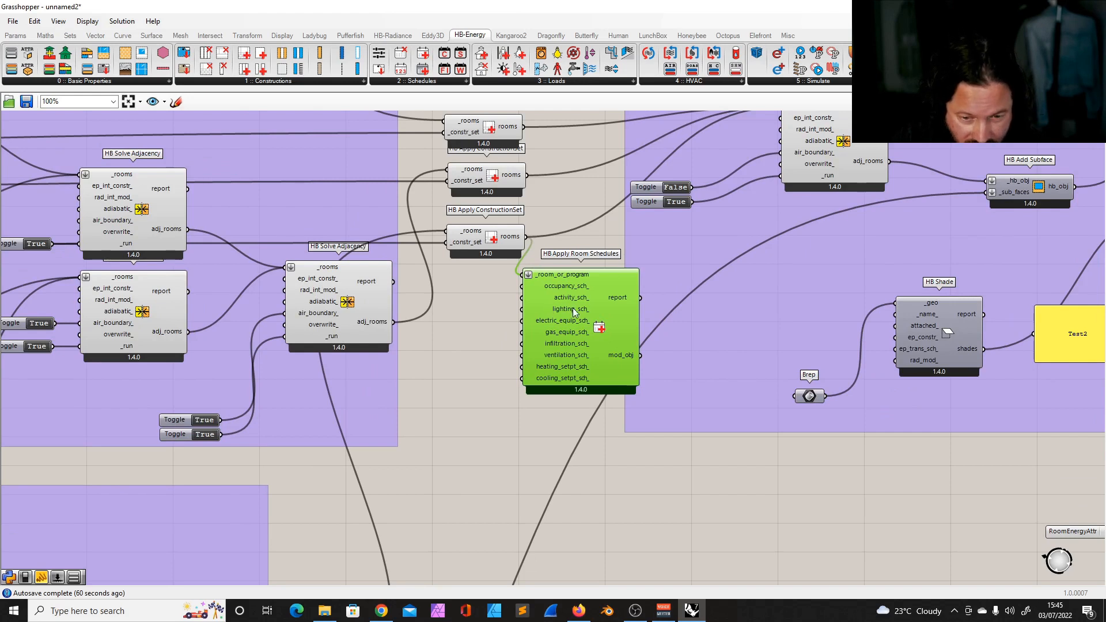
mouse_move(571, 312)
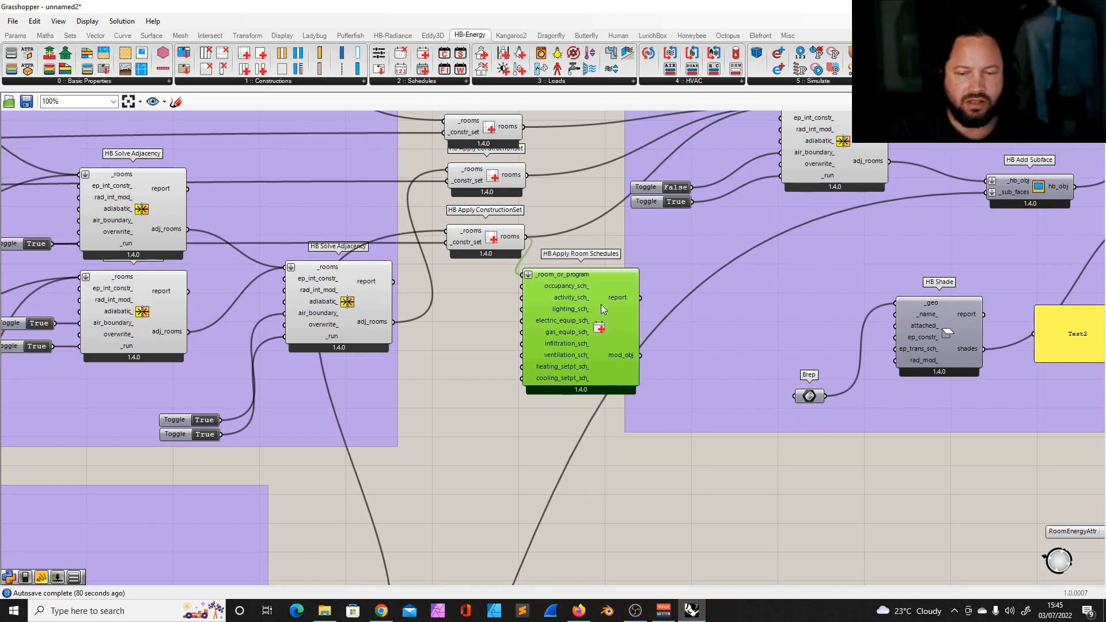
scroll(536, 346, up, 4)
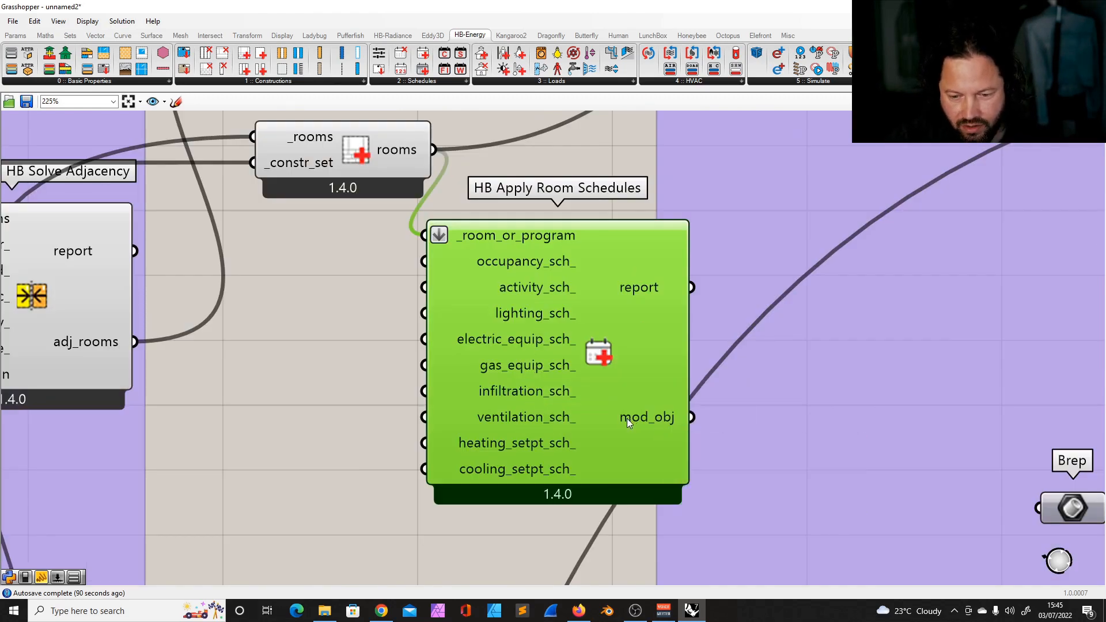
scroll(627, 419, down, 5)
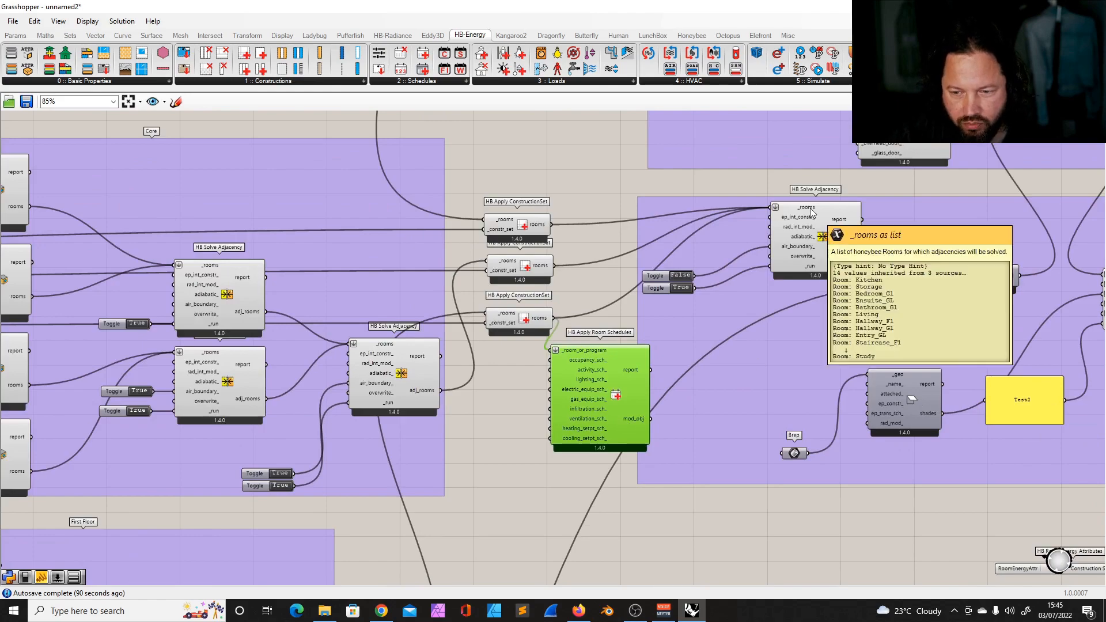
scroll(811, 212, up, 2)
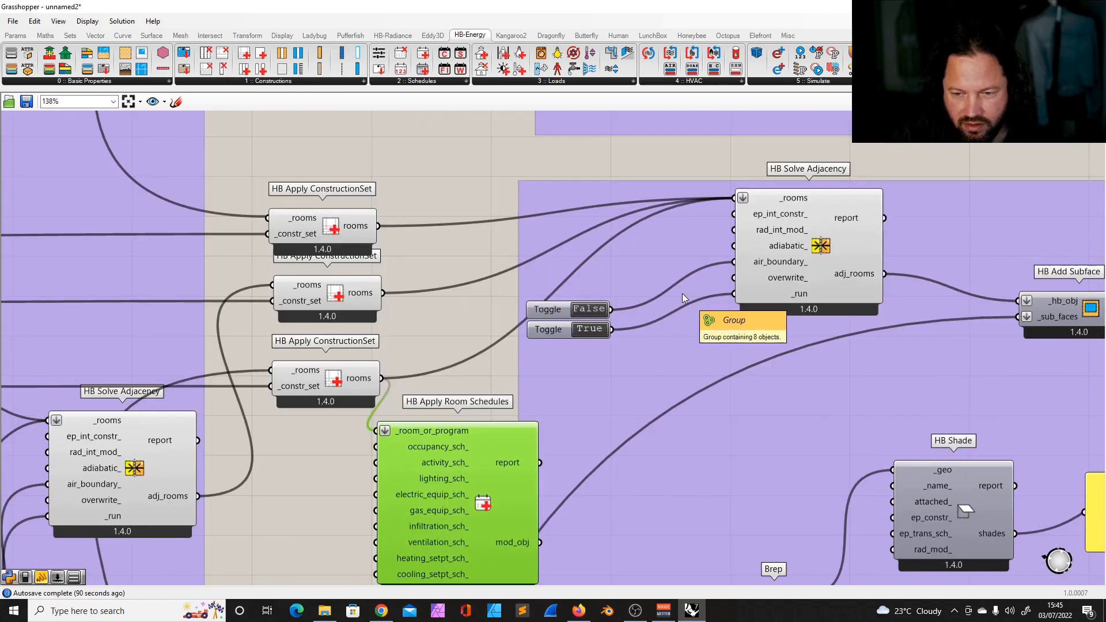
Remove the HB Apply Room Schedules component from below the HB Apply ConstructionSet components.
scroll(662, 324, down, 6)
scroll(562, 324, down, 5)
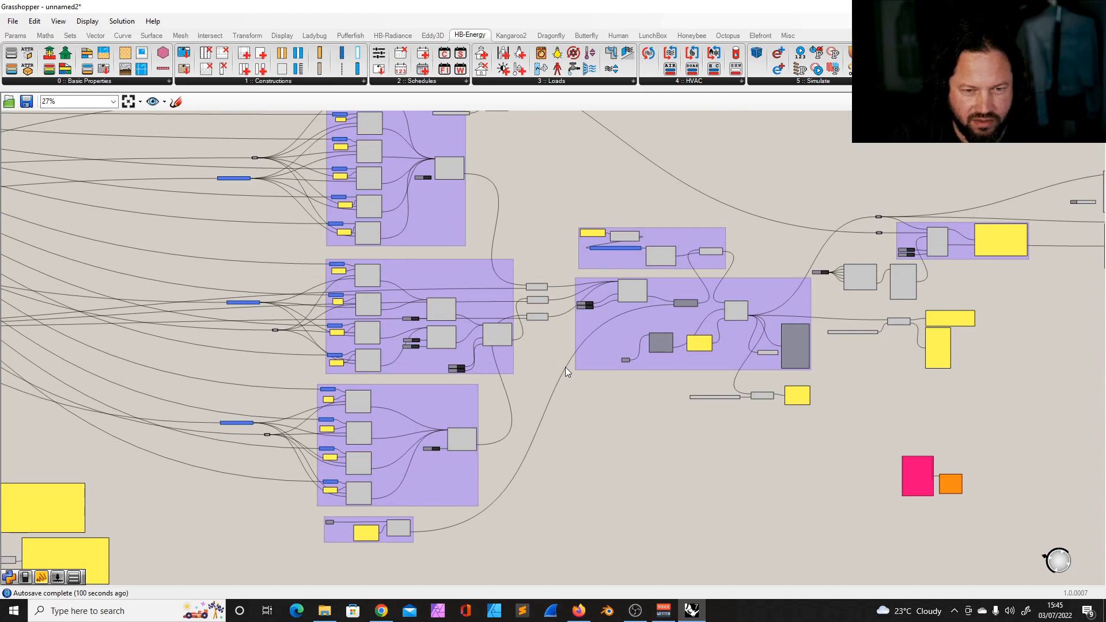
scroll(569, 507, up, 2)
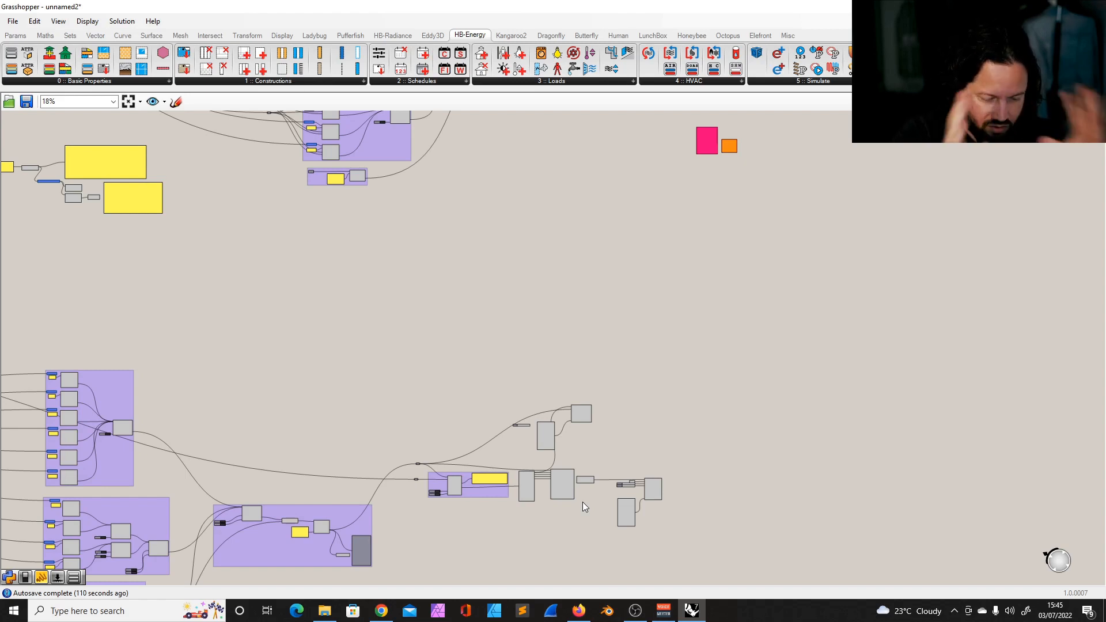
scroll(490, 288, down, 2)
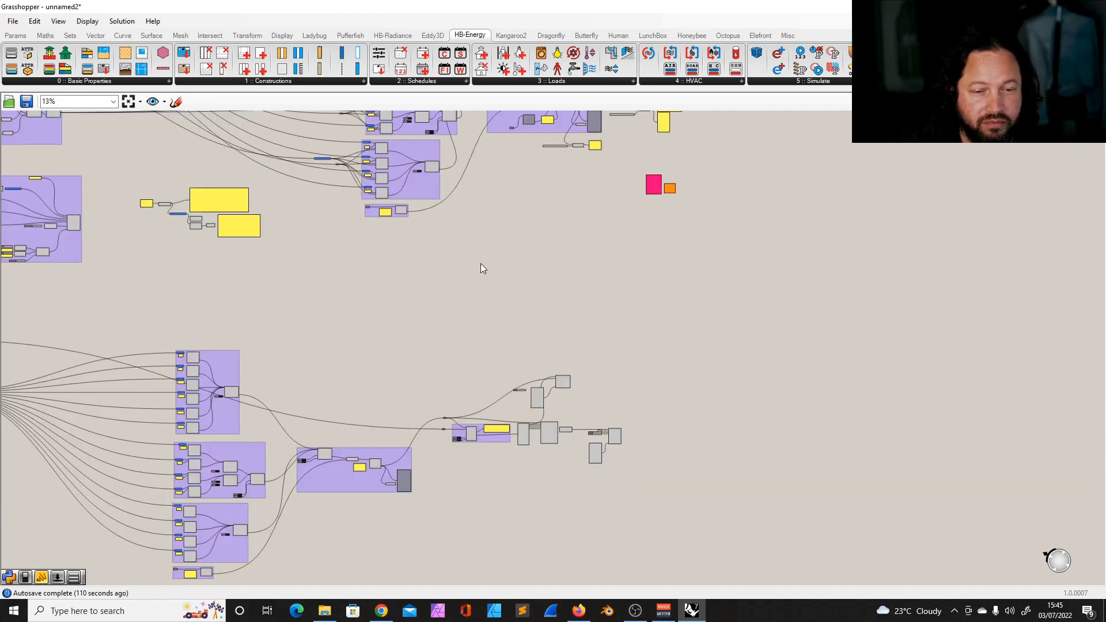
Place HB Apply Room Schedules inside the First Floor group and connect the Study room's rooms output to its _room_or_program input.
scroll(412, 131, up, 8)
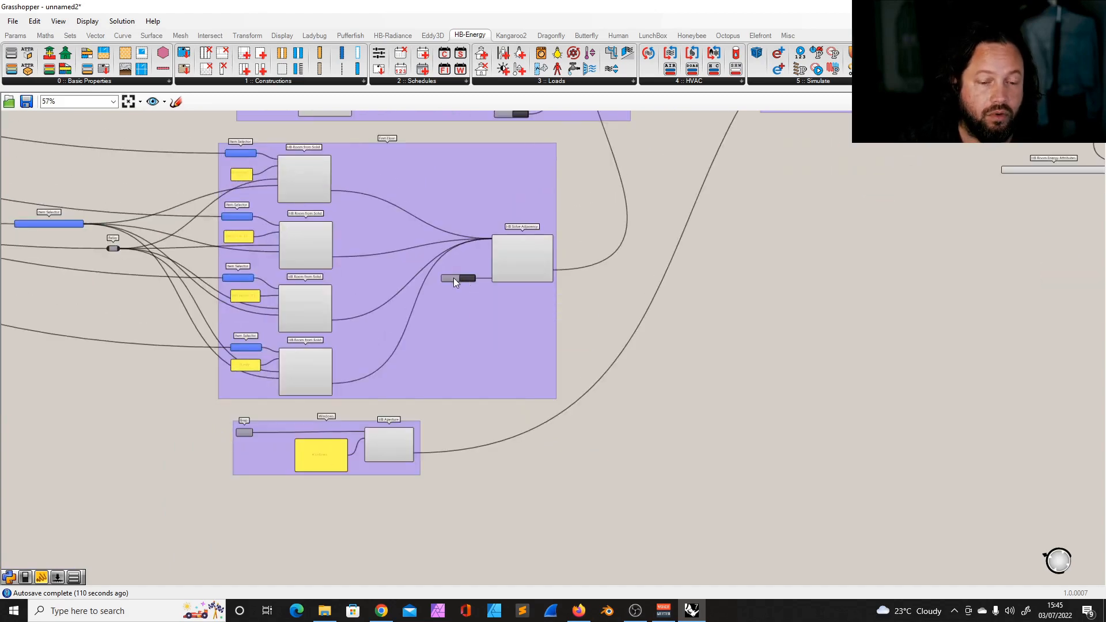
scroll(454, 278, up, 5)
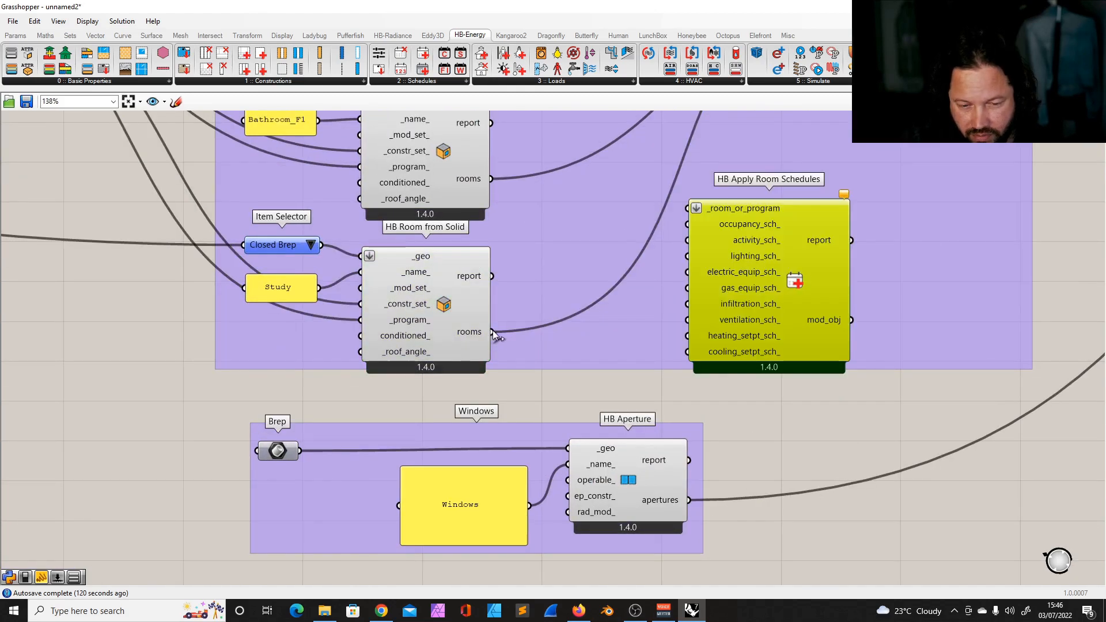
drag(493, 331, 689, 206)
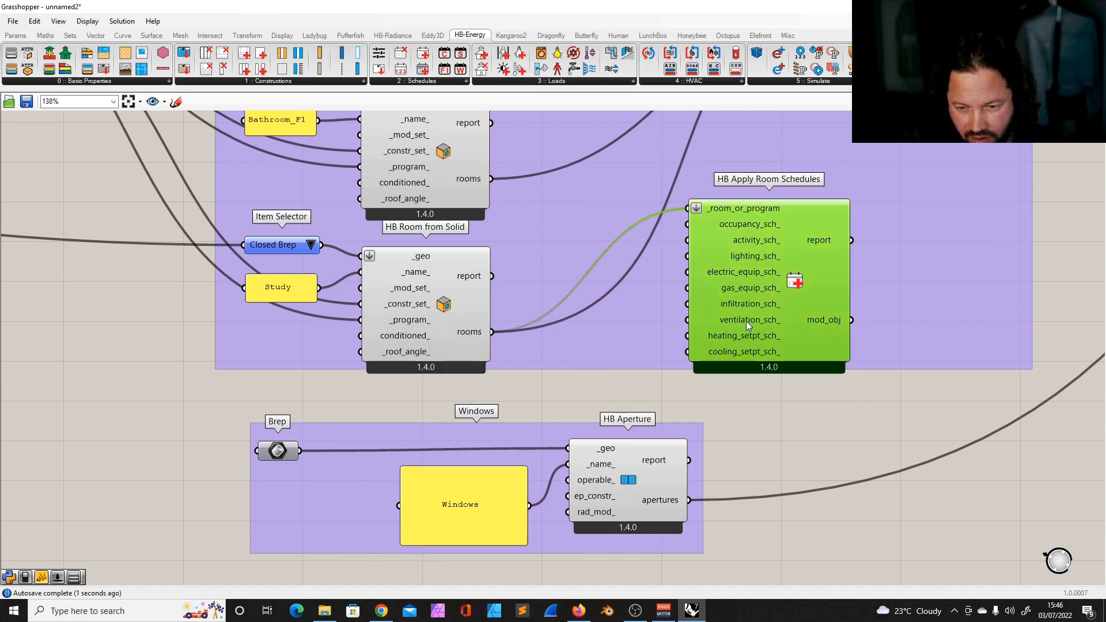
scroll(713, 372, down, 5)
scroll(754, 256, up, 3)
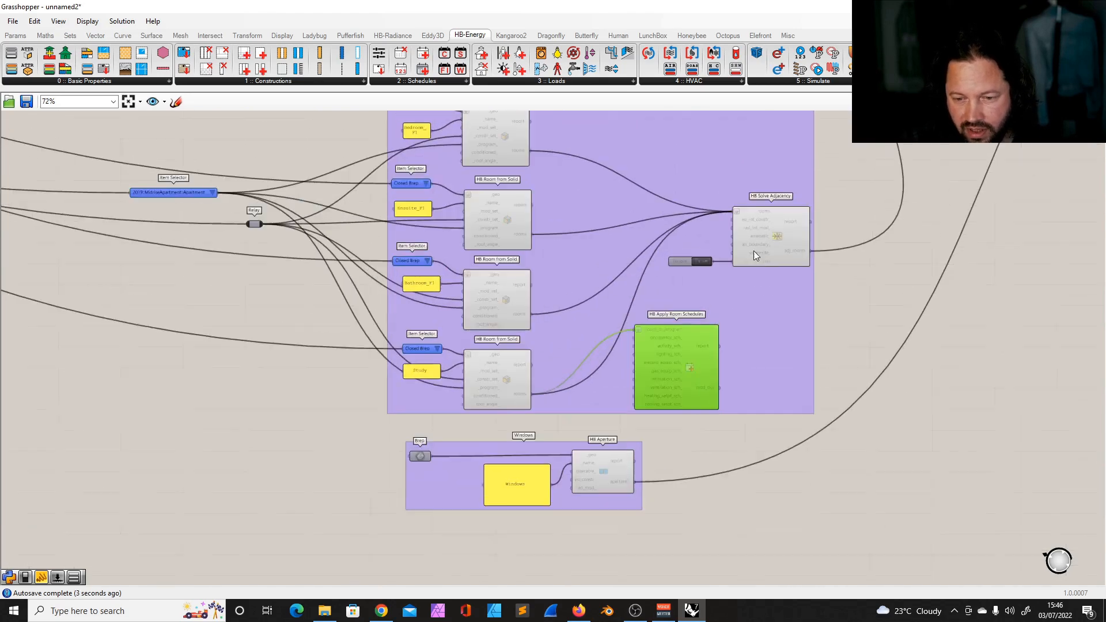
Trace the Study room's program and construction set wires back to the MidriseApartment Item Selector and the Relay.
click(505, 365)
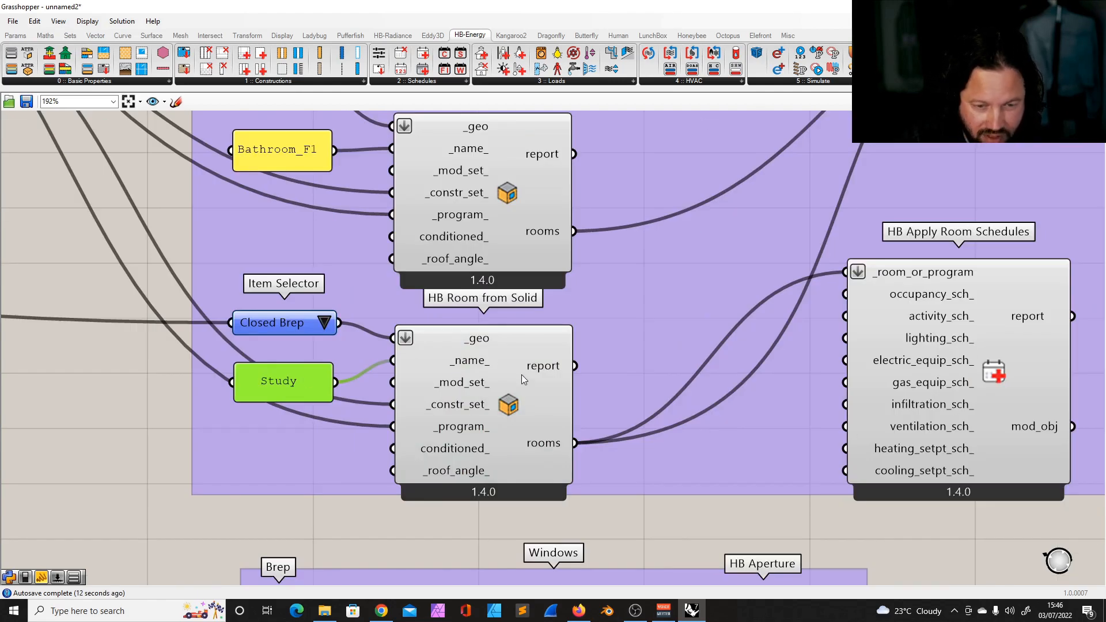
scroll(501, 375, down, 5)
scroll(389, 328, up, 4)
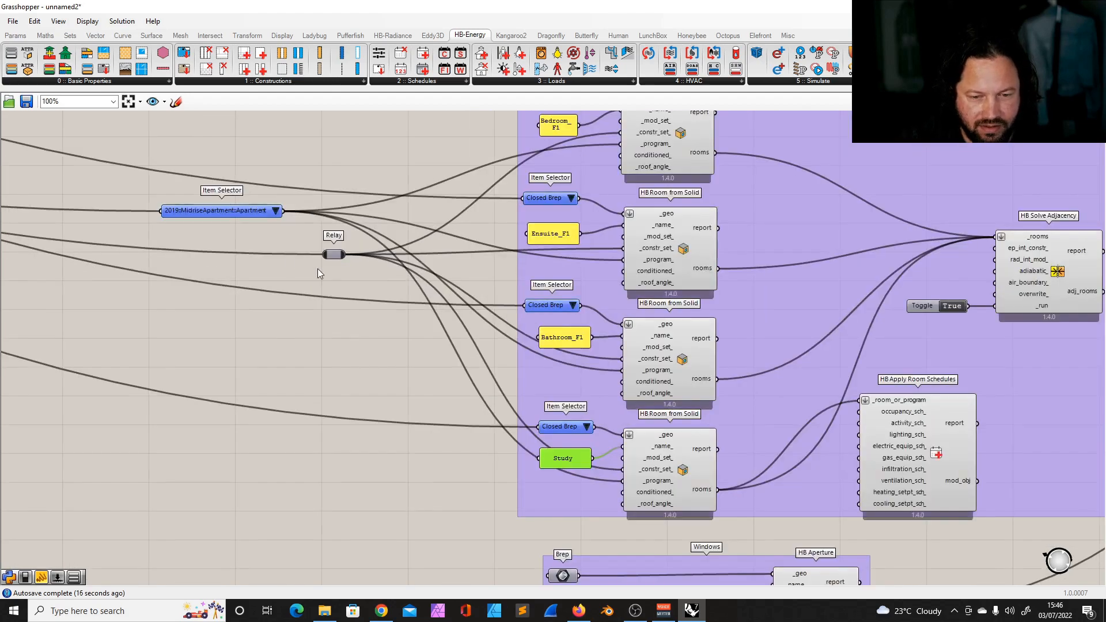
mouse_move(209, 211)
mouse_down()
mouse_move(244, 227)
mouse_move(225, 222)
mouse_up()
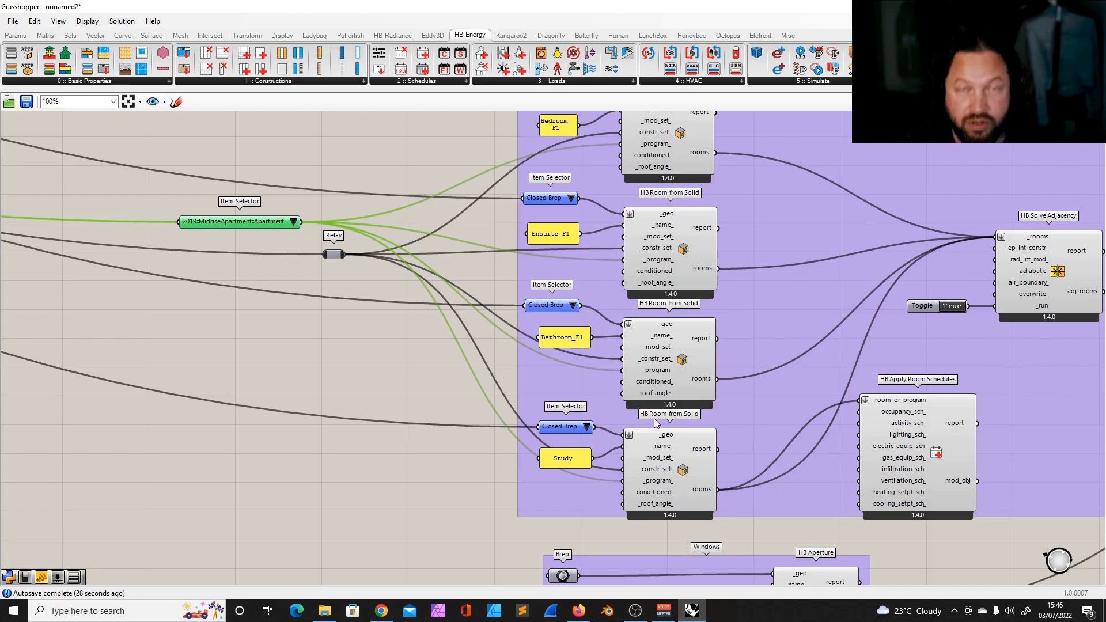
Remove HB Apply Room Schedules from the First Floor group and place HB Apply Shade Schedule on the empty canvas beside it.
click(945, 424)
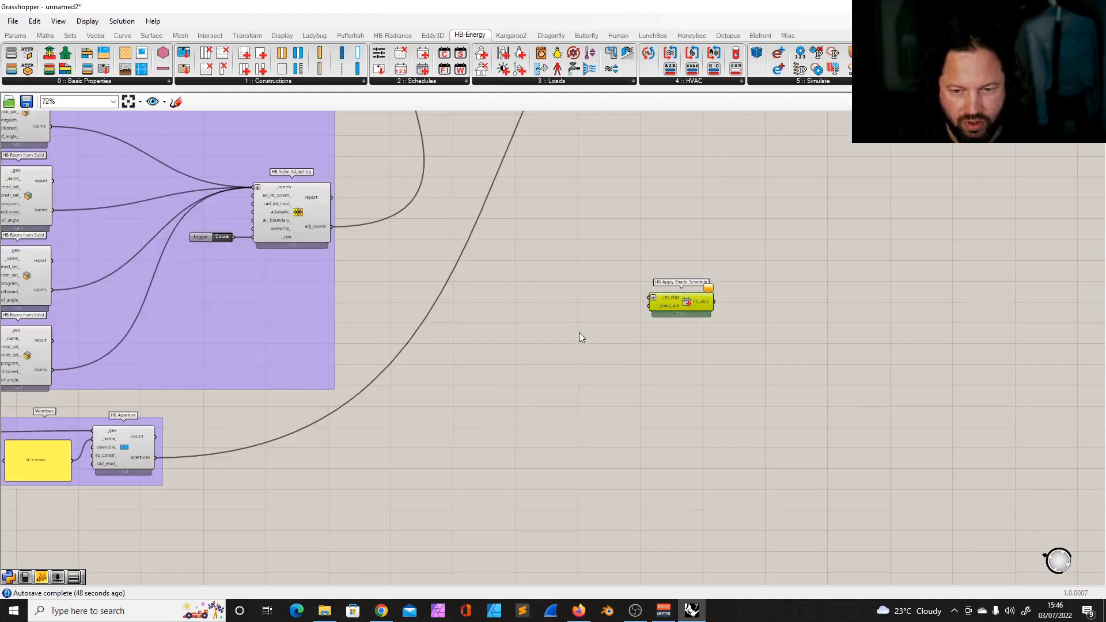
scroll(580, 333, down, 3)
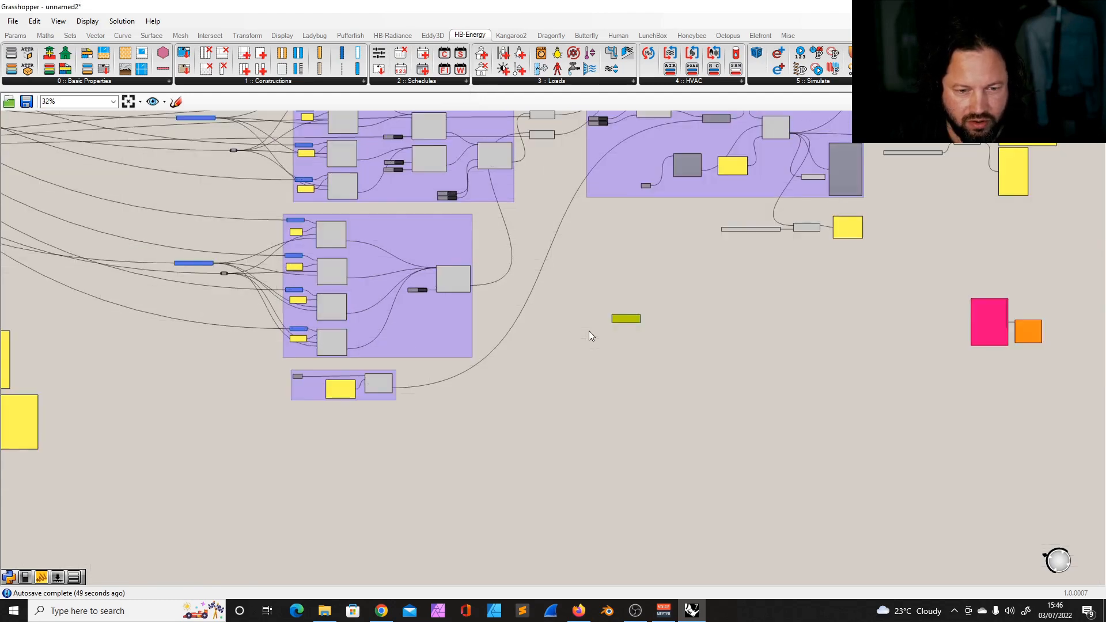
scroll(589, 331, up, 4)
scroll(621, 456, up, 6)
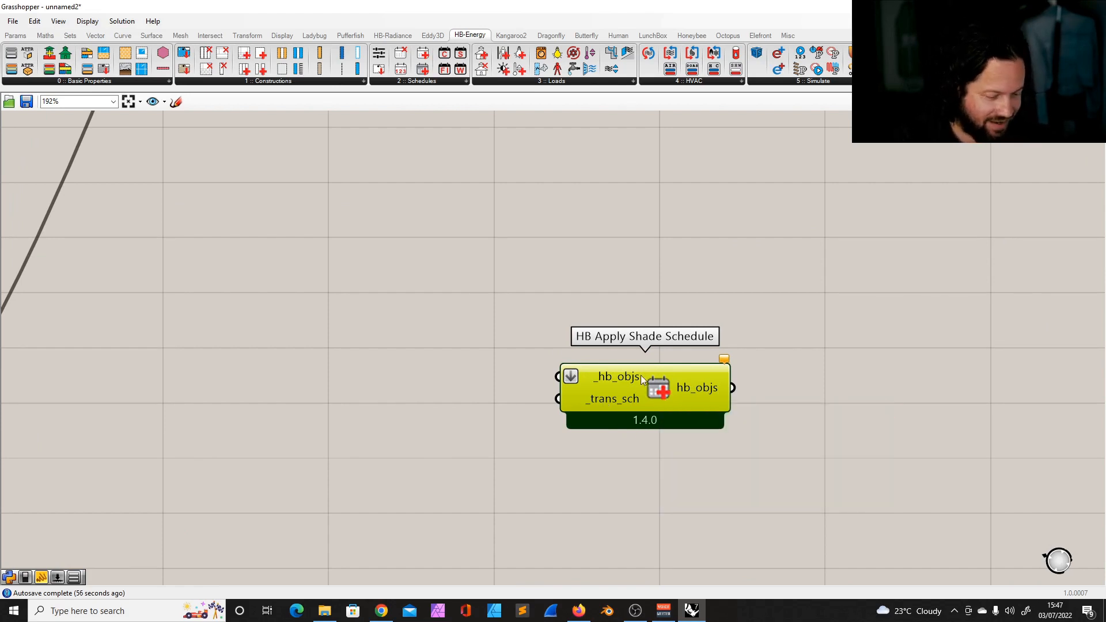
Examine the _hb_objs and _trans_sch inputs of HB Apply Shade Schedule.
mouse_move(621, 374)
drag(649, 386, 586, 381)
click(590, 337)
mouse_move(582, 369)
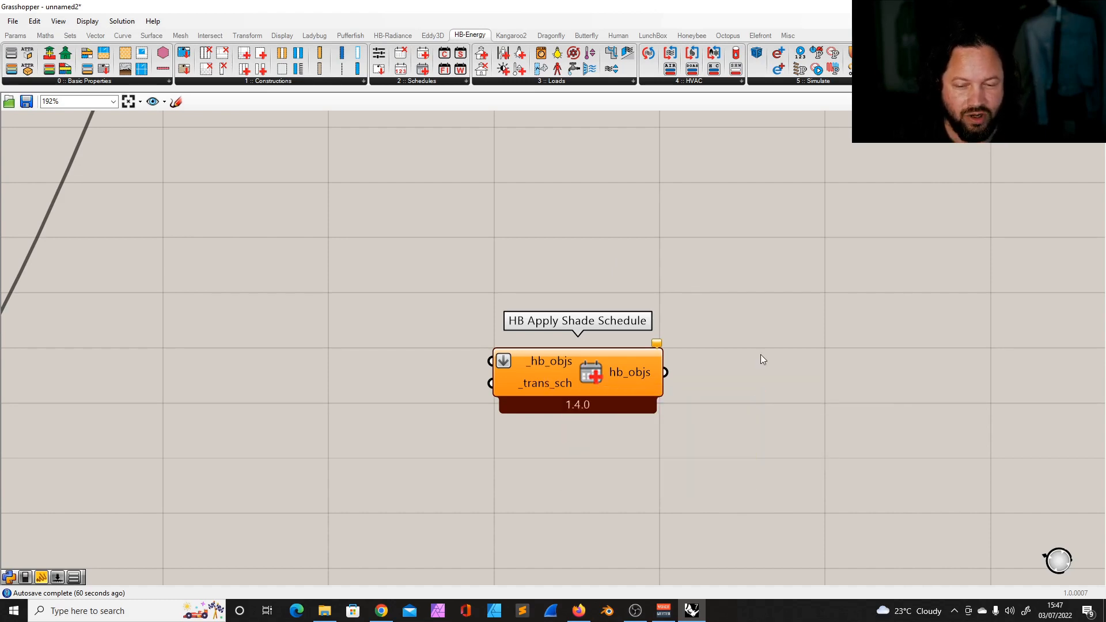
scroll(769, 340, down, 5)
scroll(697, 341, up, 4)
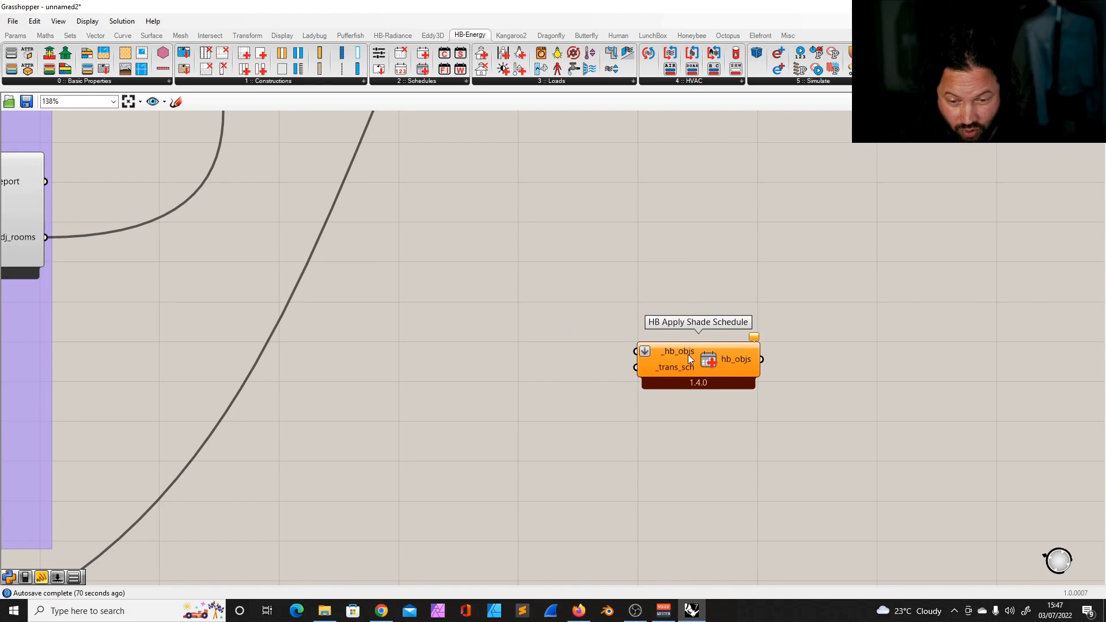
mouse_move(681, 352)
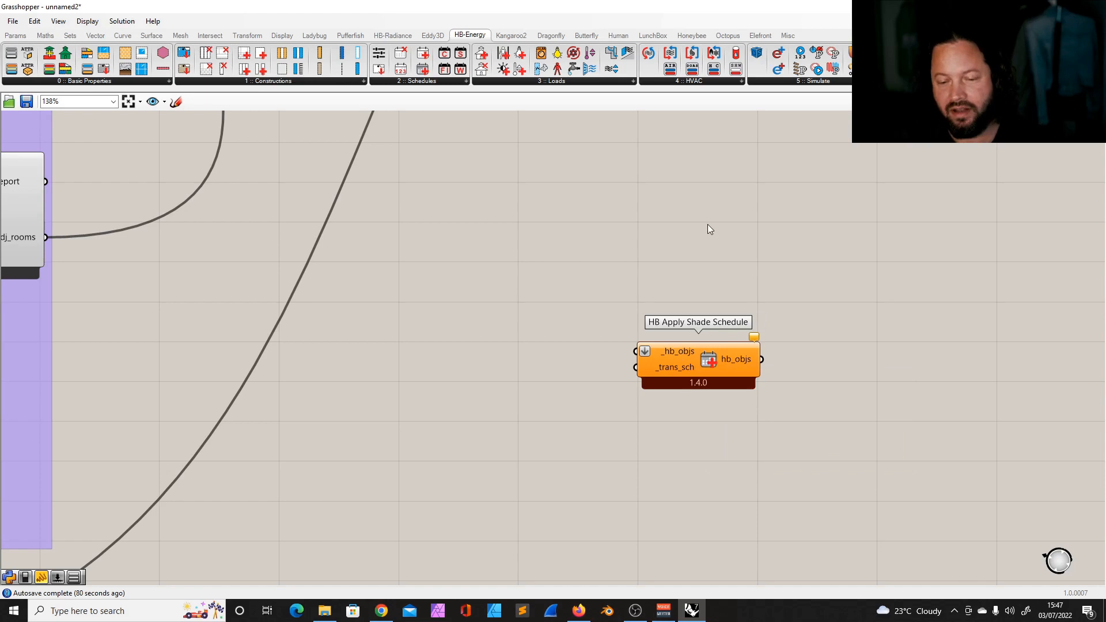
drag(685, 361, 628, 379)
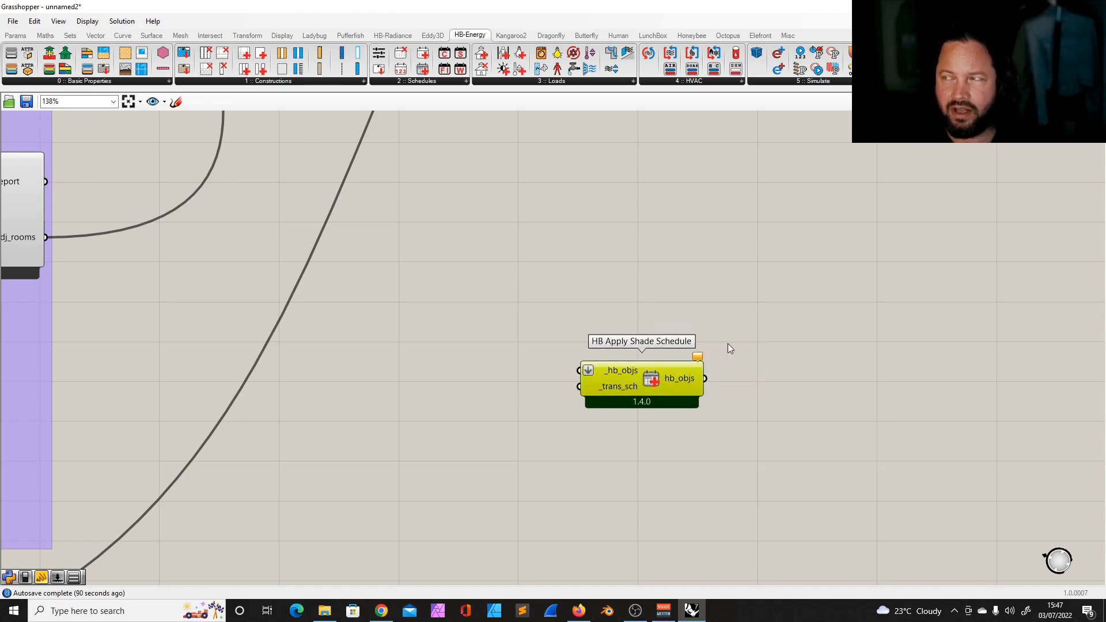
click(741, 294)
click(662, 375)
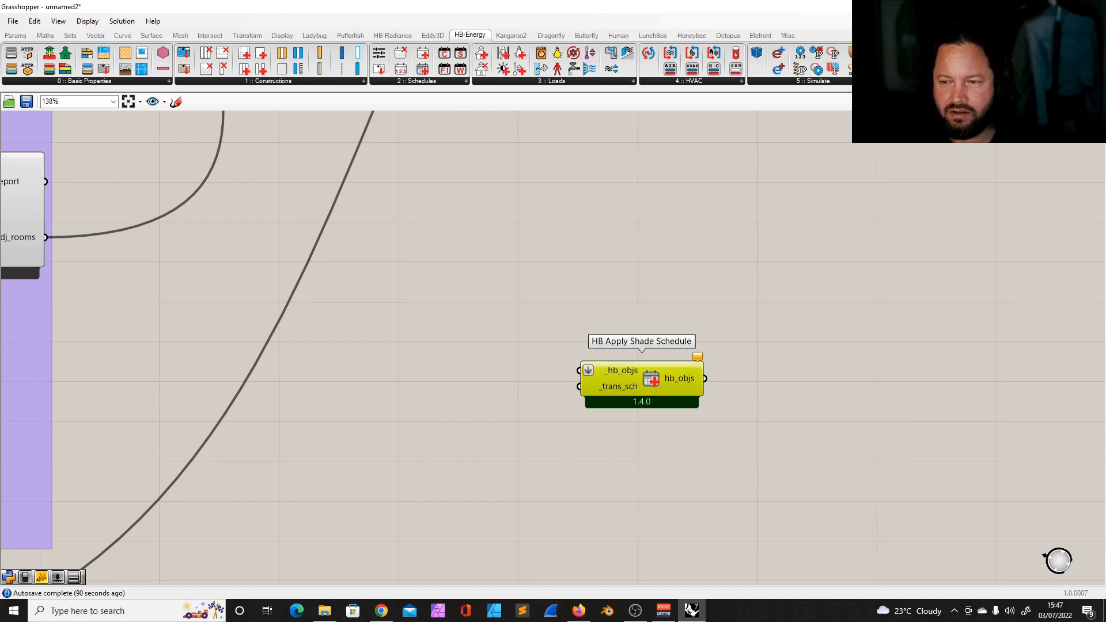
Switch to the open creating_schedules definition.
click(1078, 22)
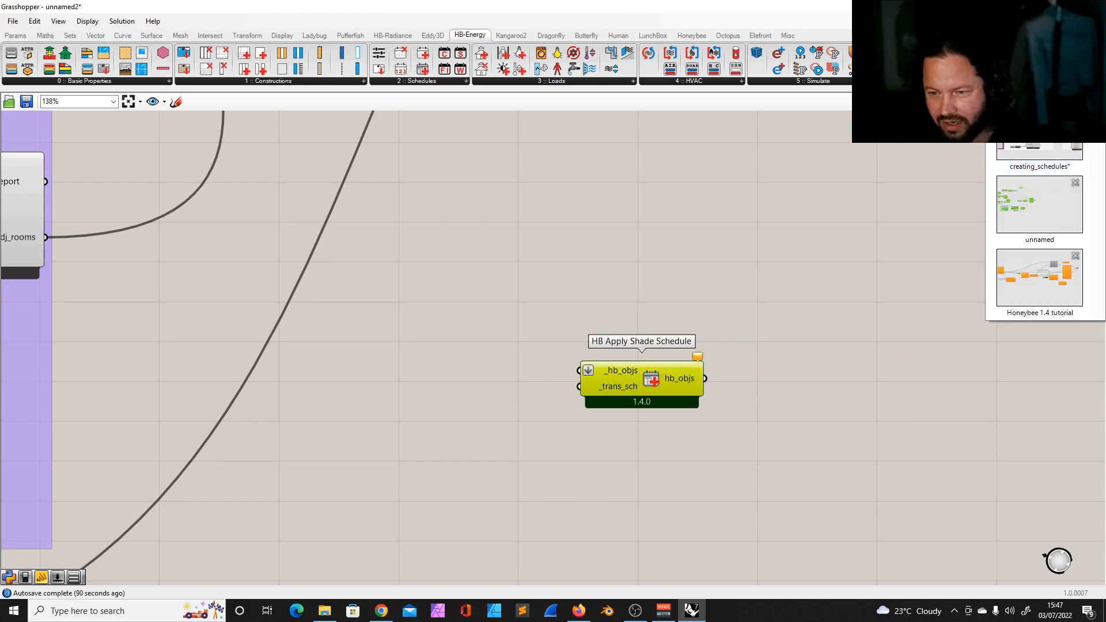
click(1040, 154)
scroll(800, 259, down, 5)
scroll(749, 365, up, 5)
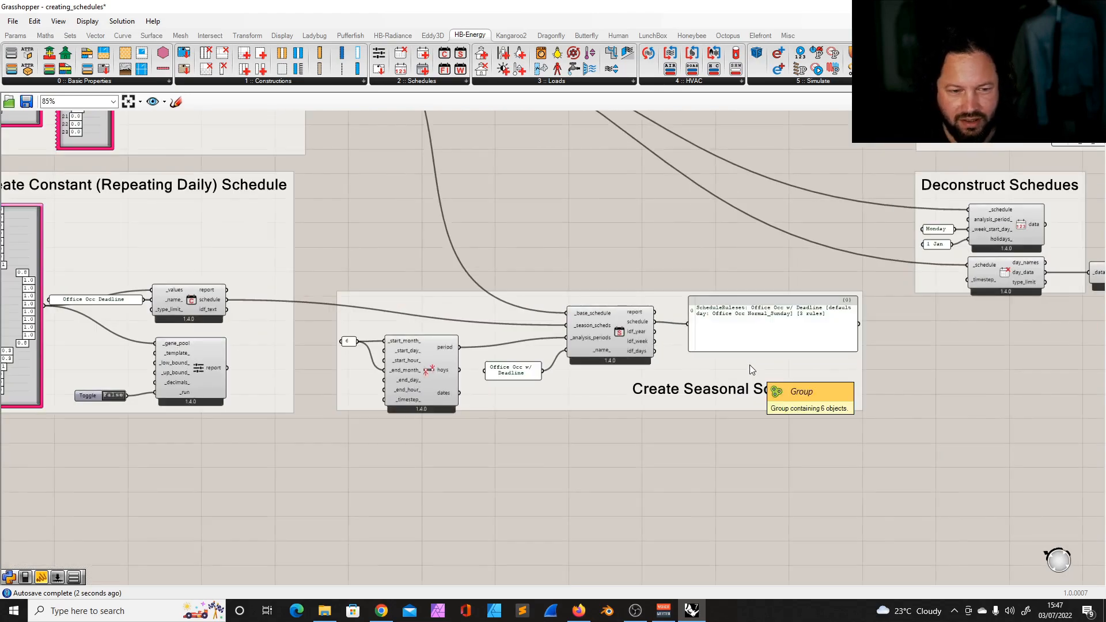
Copy the whole Create Fixed Interval Schedule group from creating_schedules into the unnamed2 definition, beside HB Apply Shade Schedule.
right_drag(885, 326, 655, 347)
scroll(655, 346, up, 1)
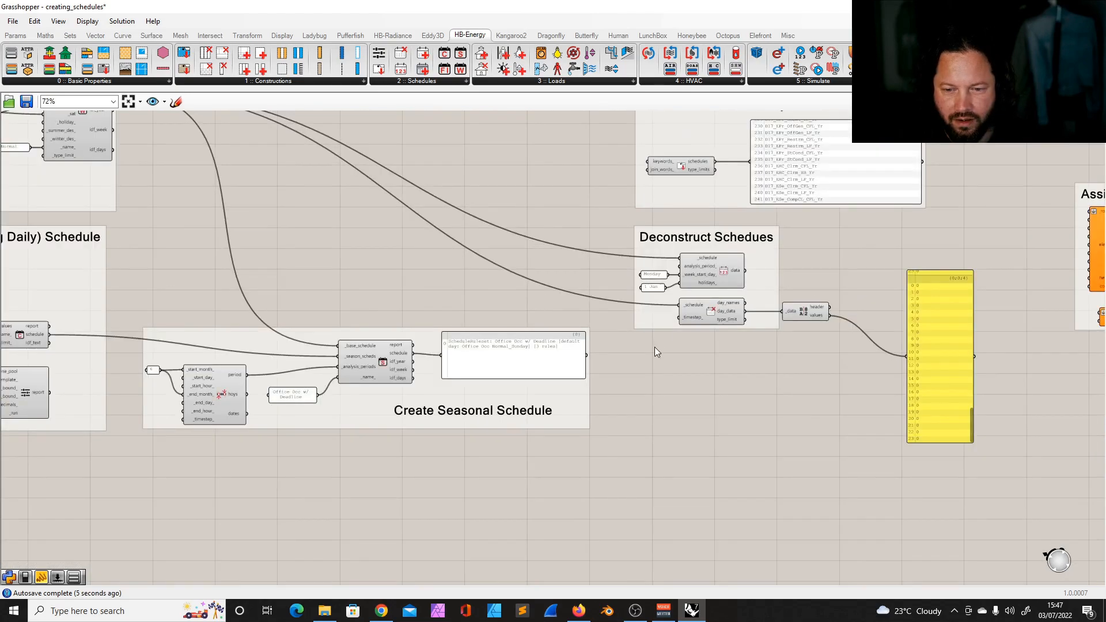
scroll(655, 347, down, 3)
scroll(742, 135, up, 4)
scroll(749, 135, down, 1)
scroll(310, 155, up, 2)
click(310, 153)
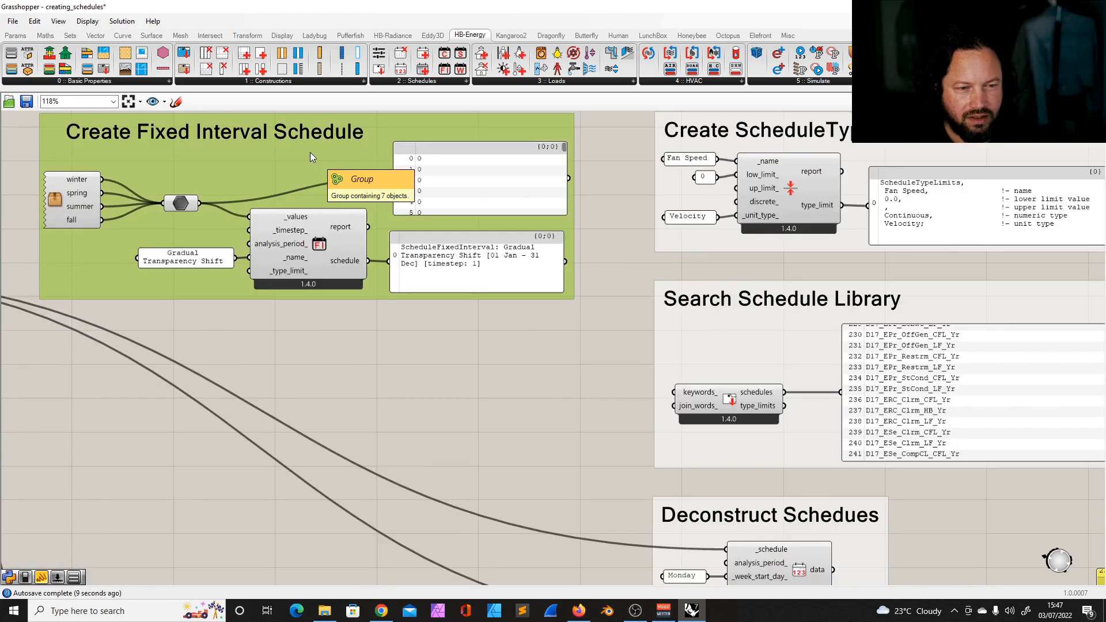
scroll(368, 176, down, 1)
scroll(257, 140, up, 1)
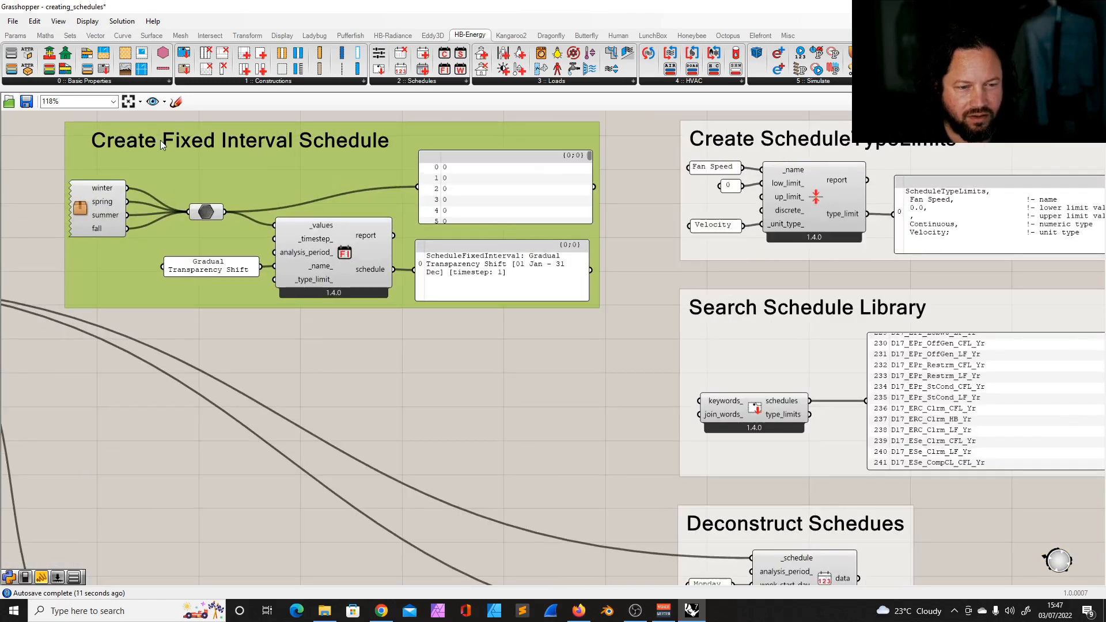
scroll(352, 196, down, 2)
scroll(236, 179, up, 1)
drag(125, 122, 597, 344)
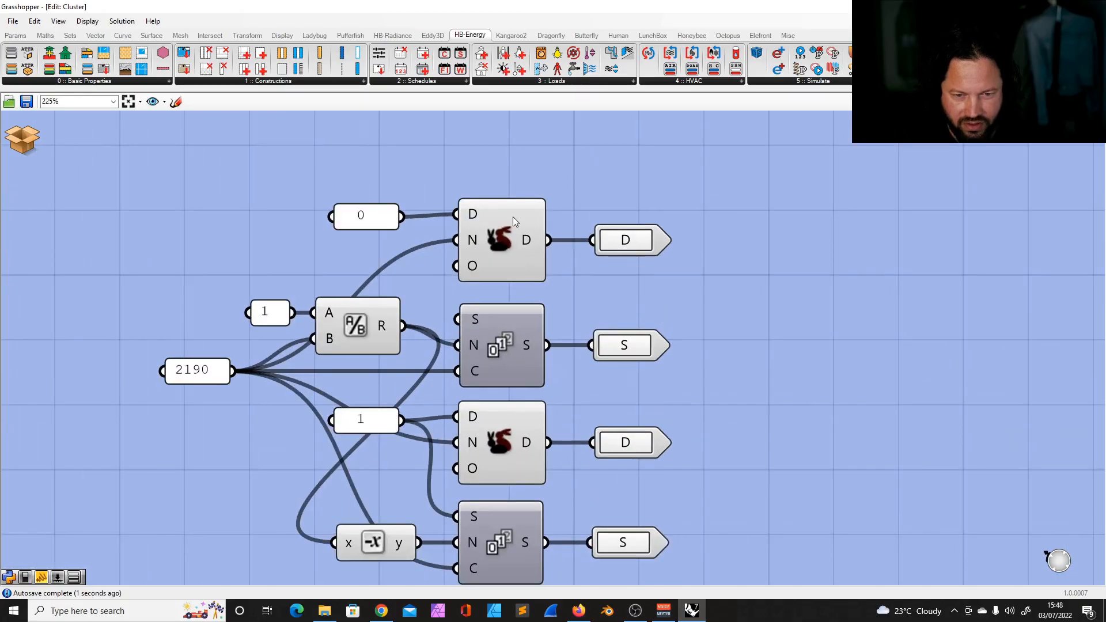
Inspect how the season cluster generates its winter, spring, summer and fall values, including the 2190 panel, and return to the main definition.
click(528, 241)
mouse_move(527, 240)
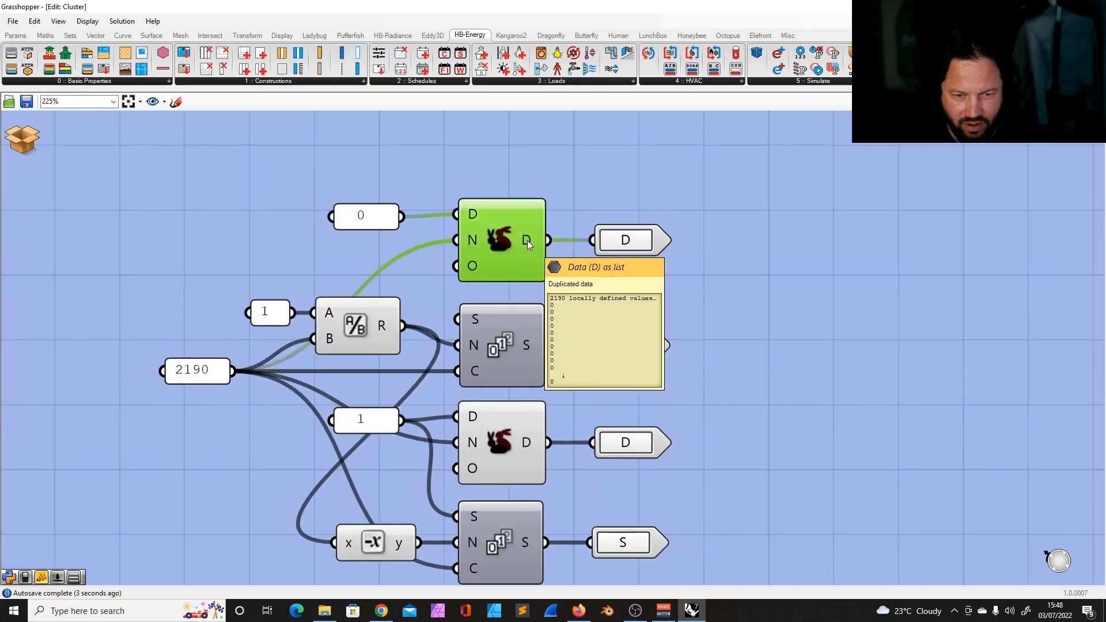
scroll(492, 256, down, 3)
scroll(551, 268, up, 2)
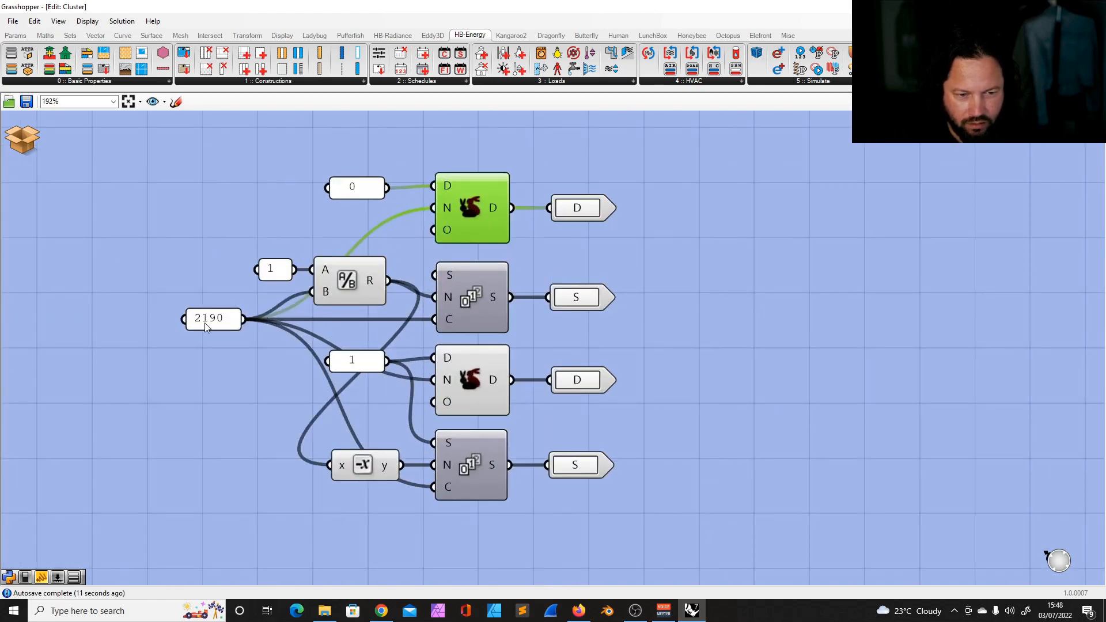
drag(206, 327, 197, 327)
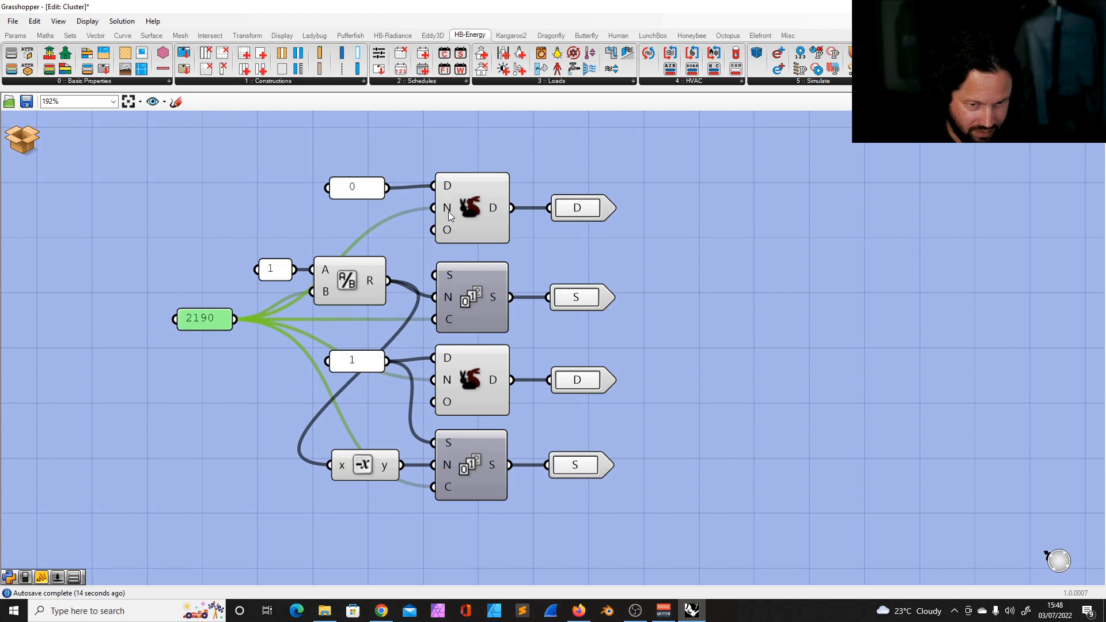
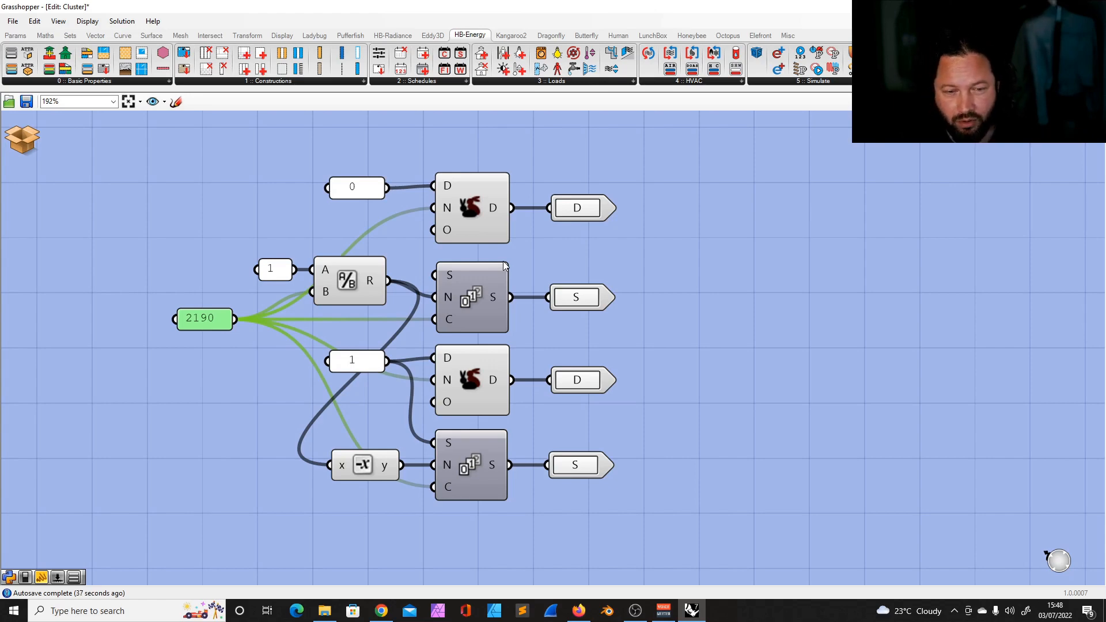
click(26, 138)
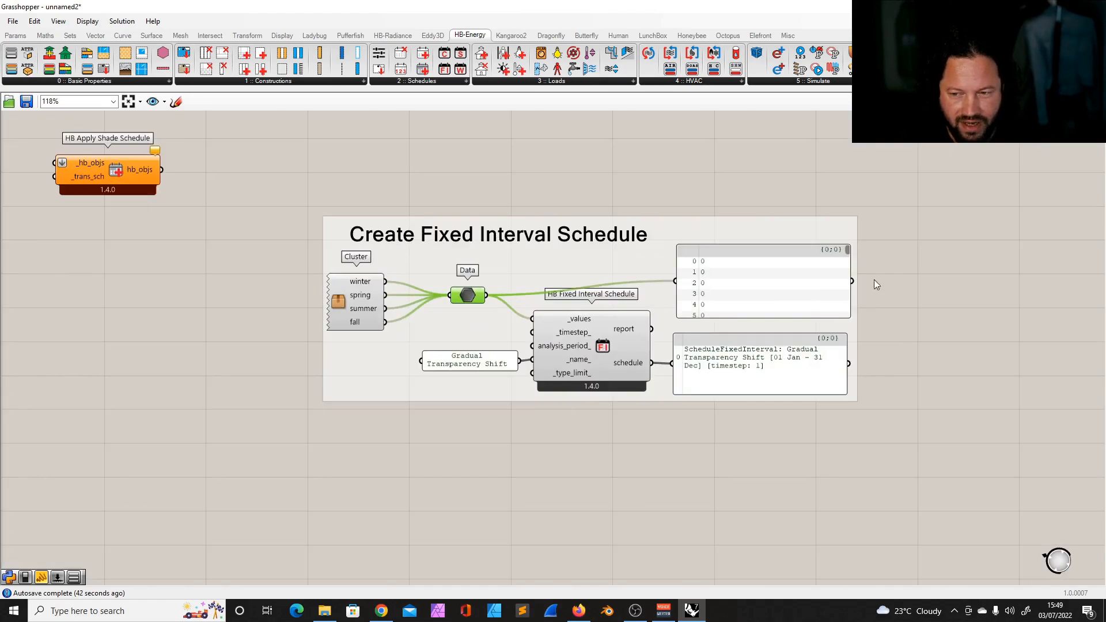
Enlarge the panel that lists the seasonal data values in the Create Fixed Interval Schedule group.
scroll(877, 285, up, 3)
scroll(761, 263, down, 2)
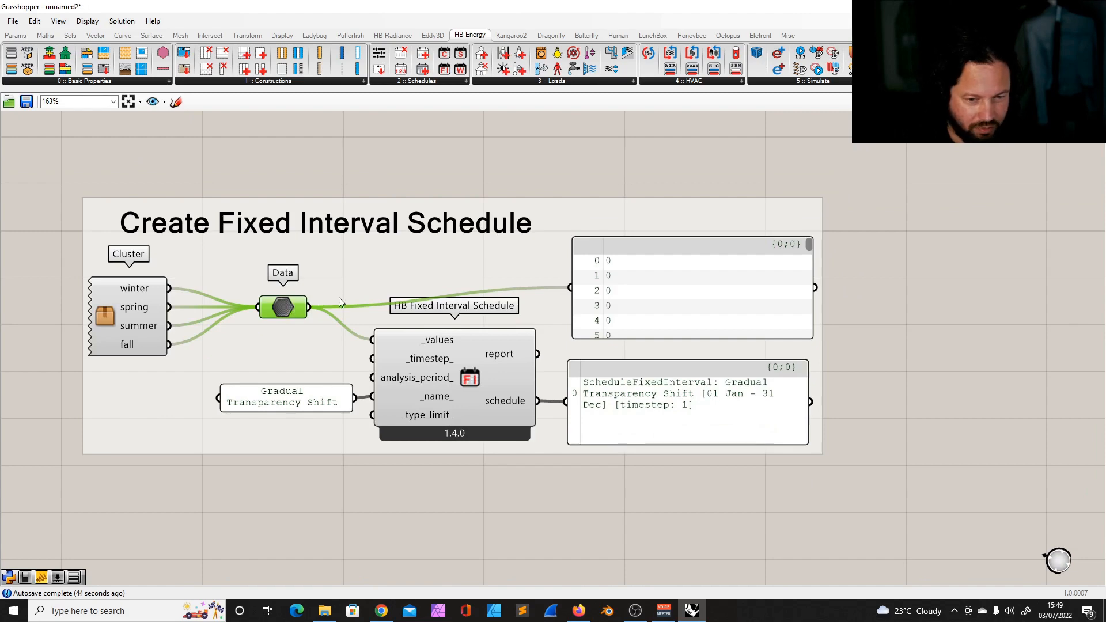
drag(809, 244, 755, 109)
scroll(743, 202, down, 5)
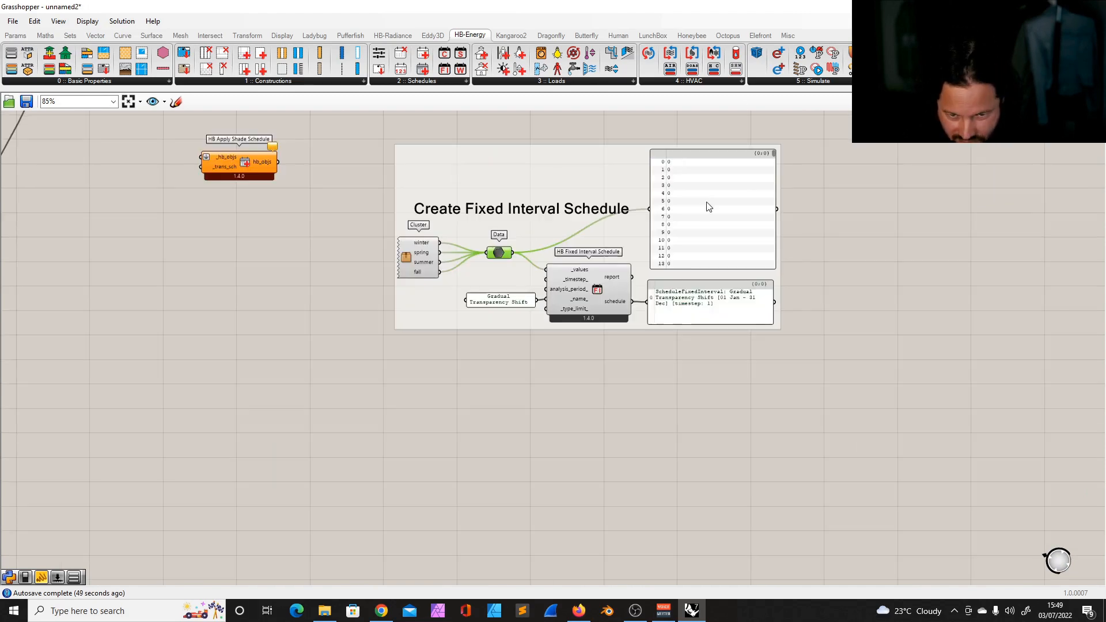
scroll(740, 198, up, 4)
Review how the listed hourly transparency values change through the seasons of the year.
drag(731, 154, 731, 203)
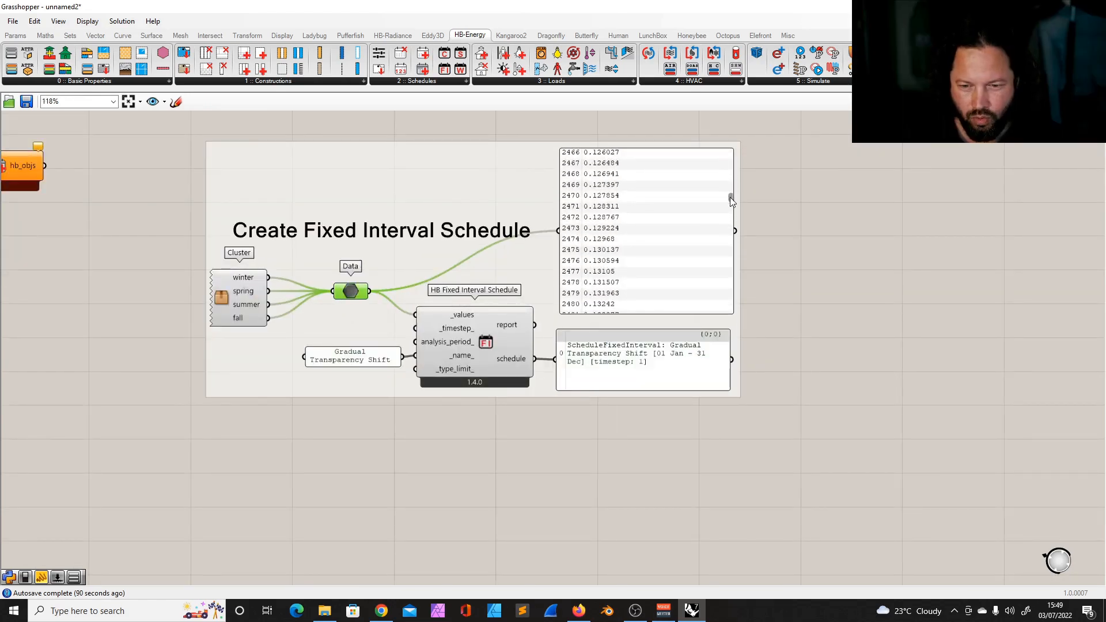
drag(732, 201, 729, 196)
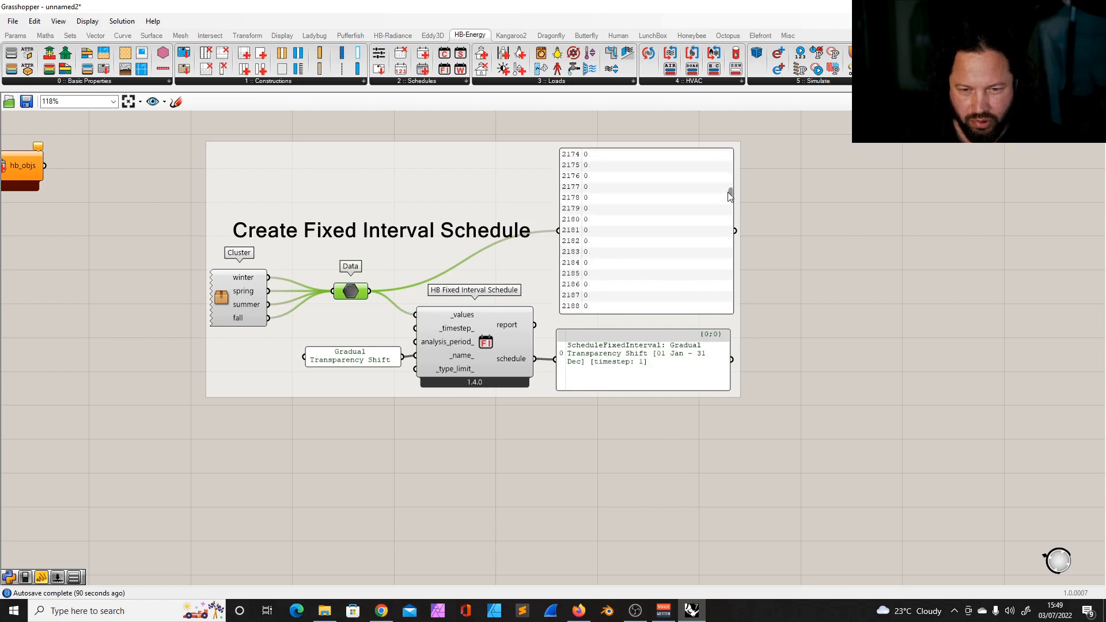
scroll(569, 291, down, 2)
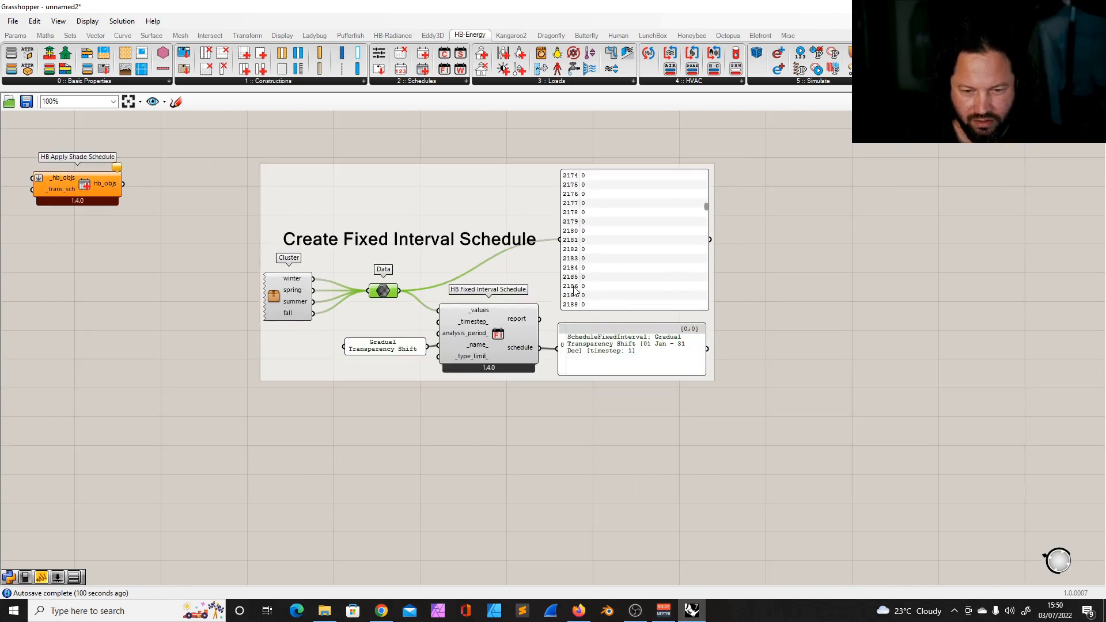
drag(707, 207, 693, 315)
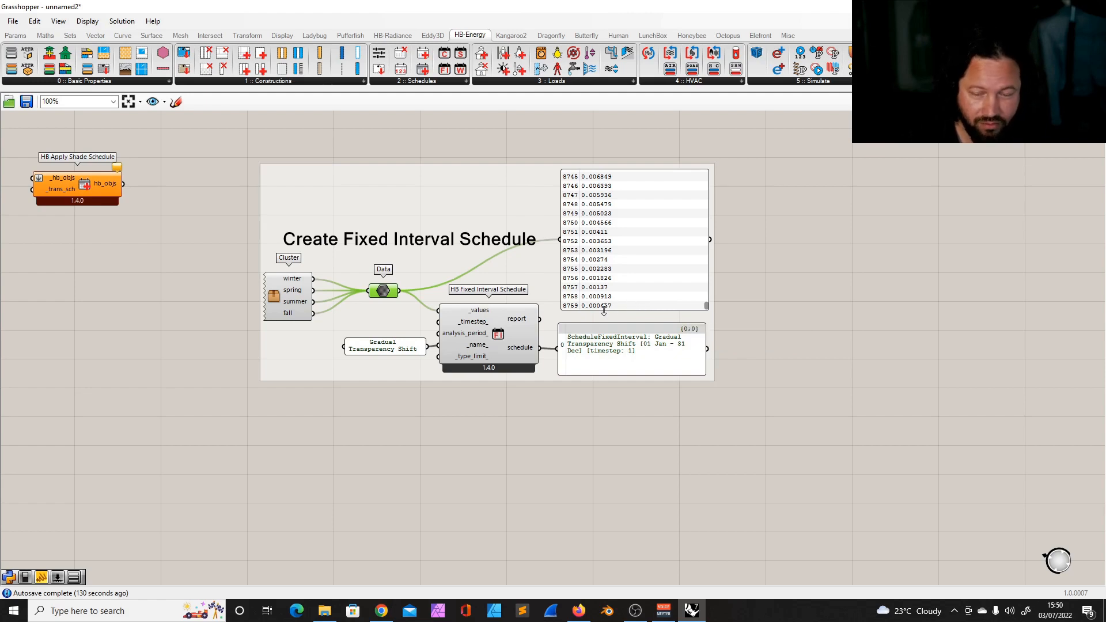
drag(707, 306, 707, 281)
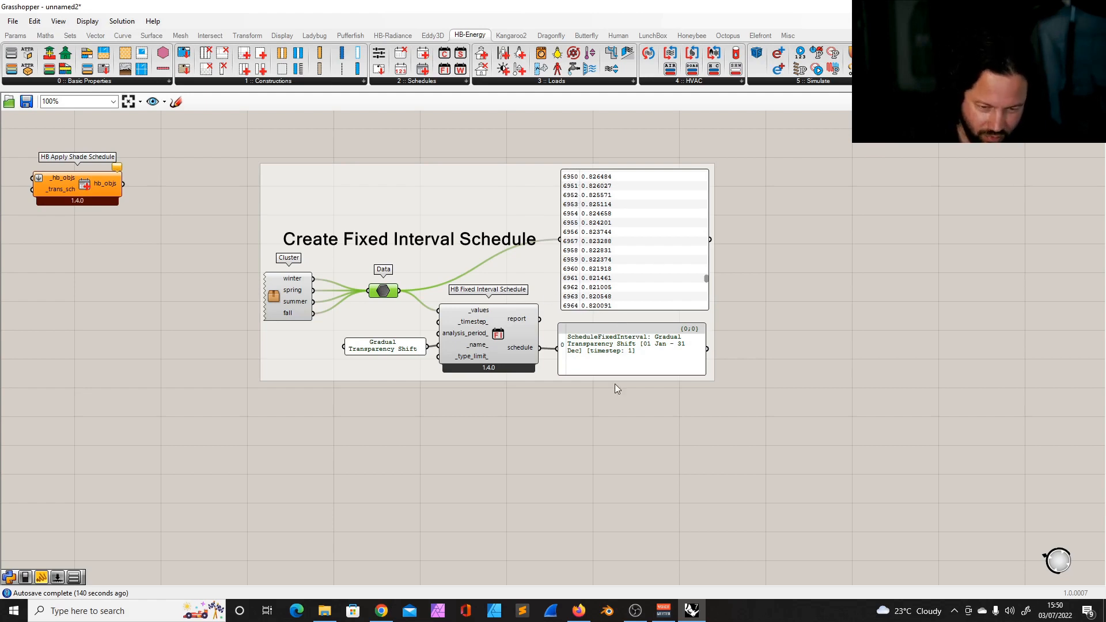
Move HB Apply Shade Schedule below the fixed interval group and connect the HB Fixed Interval Schedule's schedule output to its _trans_sch input.
click(456, 326)
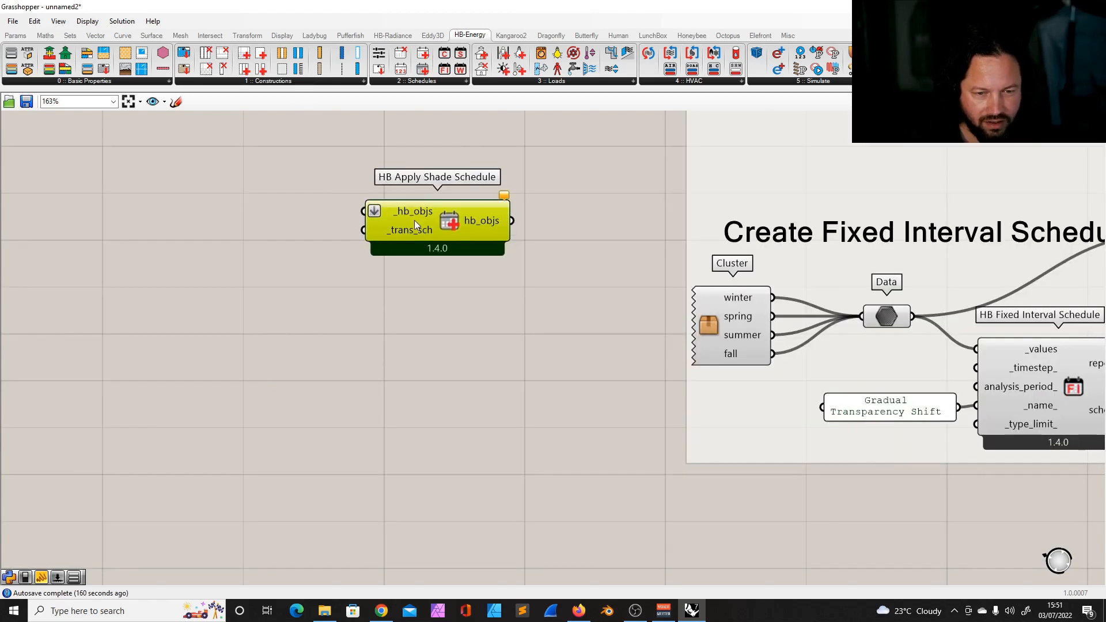
drag(414, 220, 420, 225)
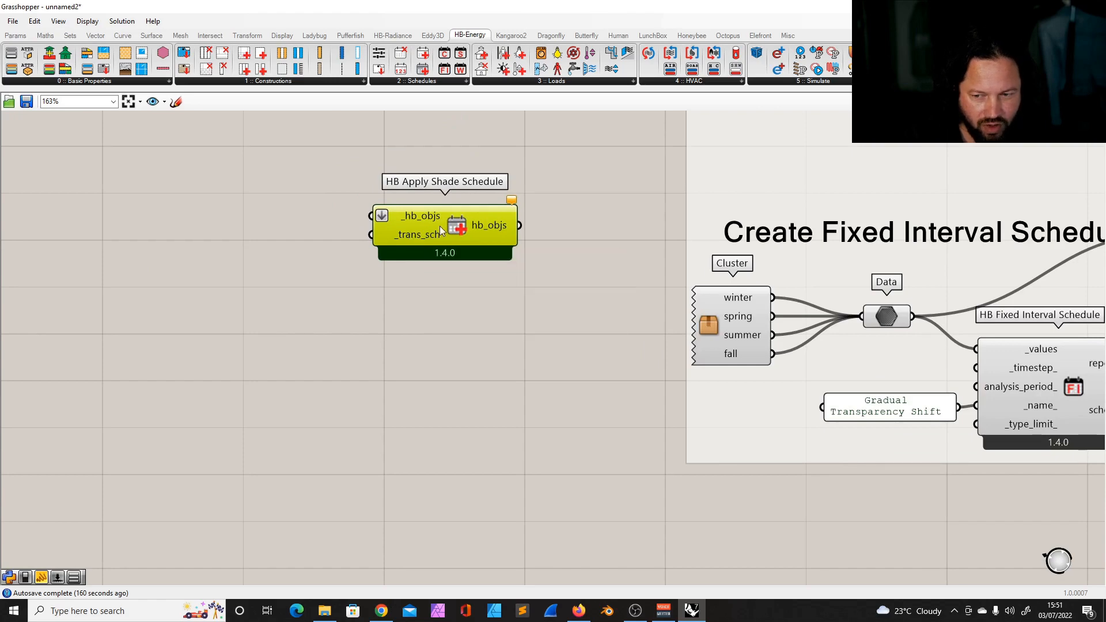
scroll(405, 255, down, 5)
scroll(459, 278, up, 2)
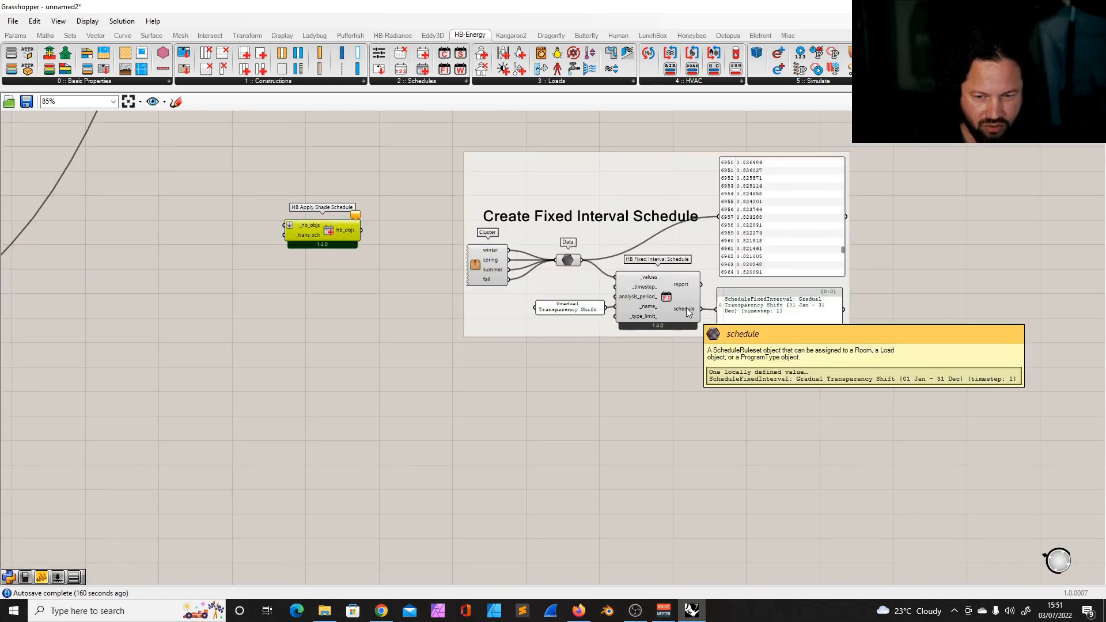
drag(700, 309, 814, 399)
scroll(812, 411, down, 3)
scroll(847, 397, up, 5)
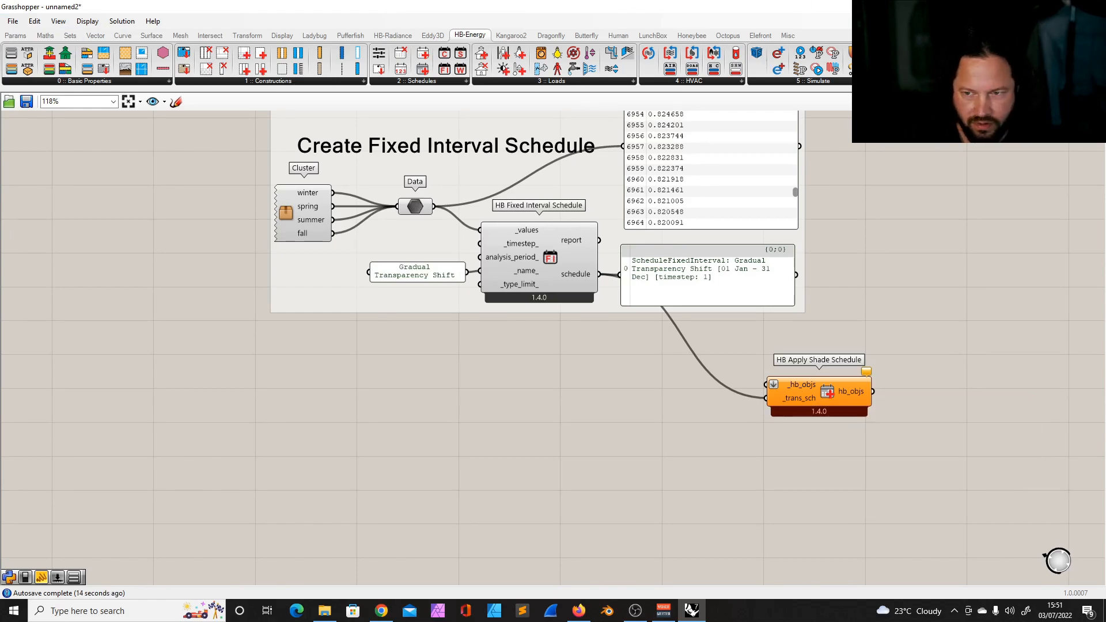
Reduce the Grasshopper window to reveal the Rhino viewport and model a narrow box beside the building's lower right corner.
click(1053, 7)
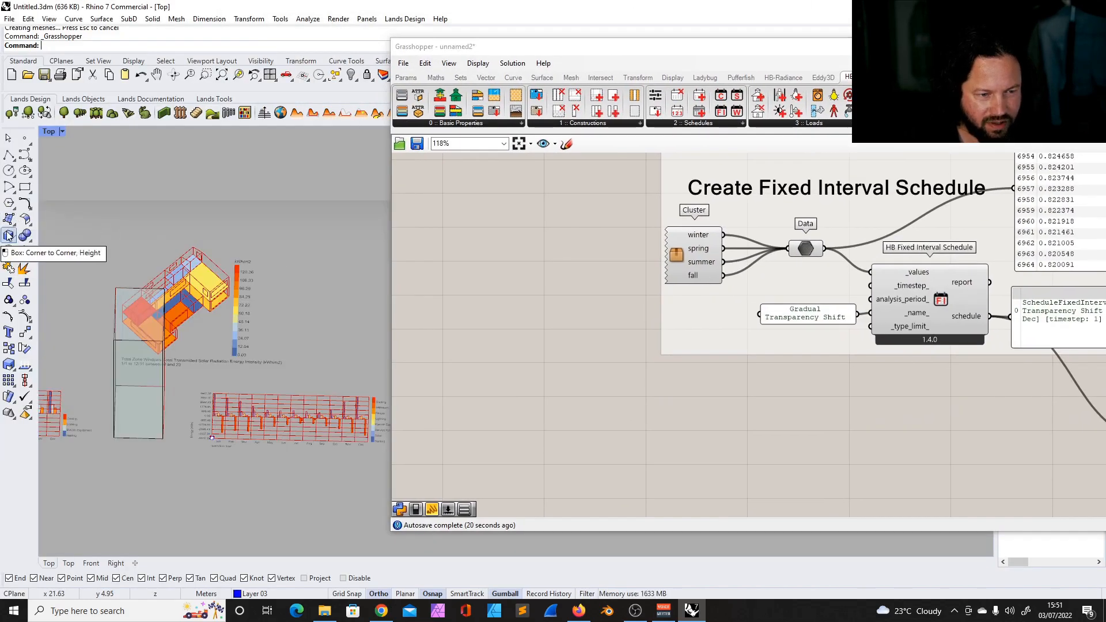
scroll(223, 325, up, 4)
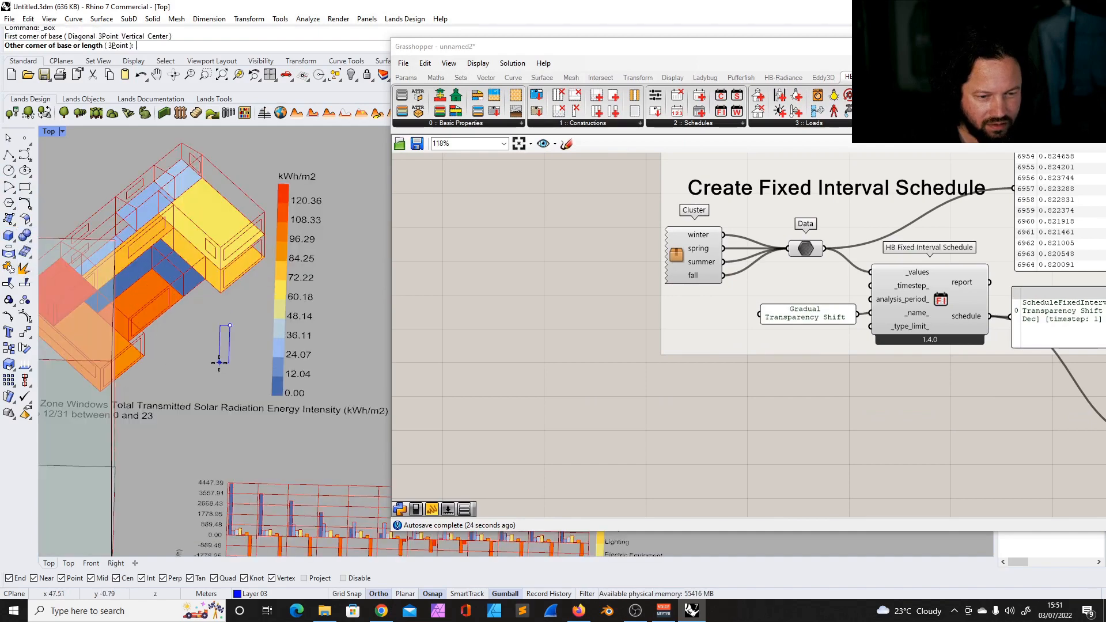
click(226, 333)
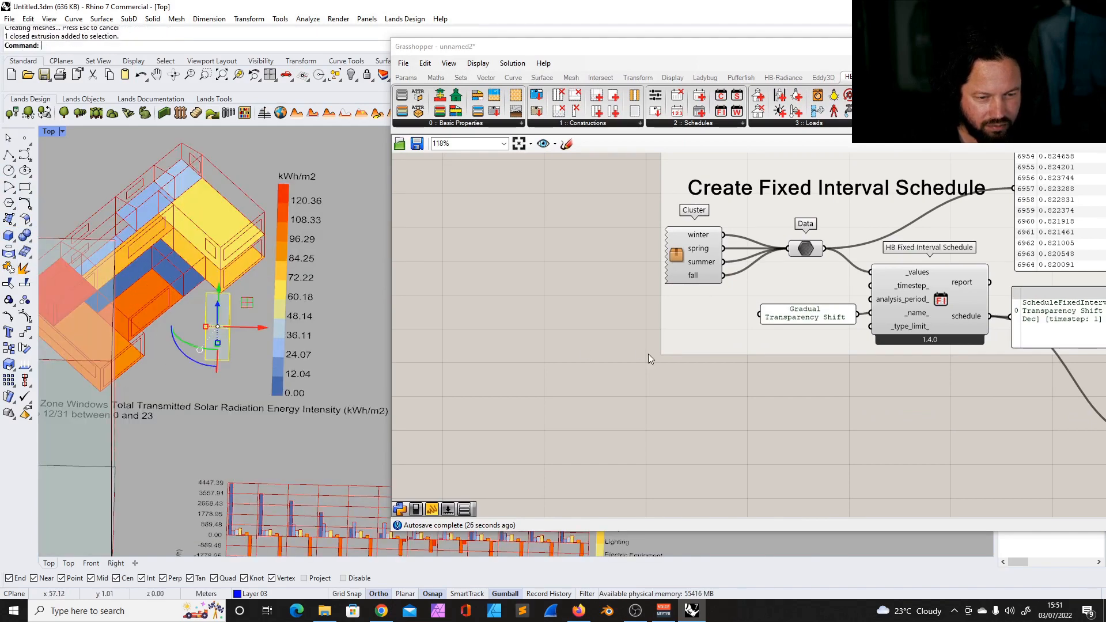
Place an HB Shade component and a Brep parameter to the left of HB Apply Shade Schedule.
scroll(652, 365, down, 6)
scroll(808, 397, up, 4)
drag(816, 395, 775, 399)
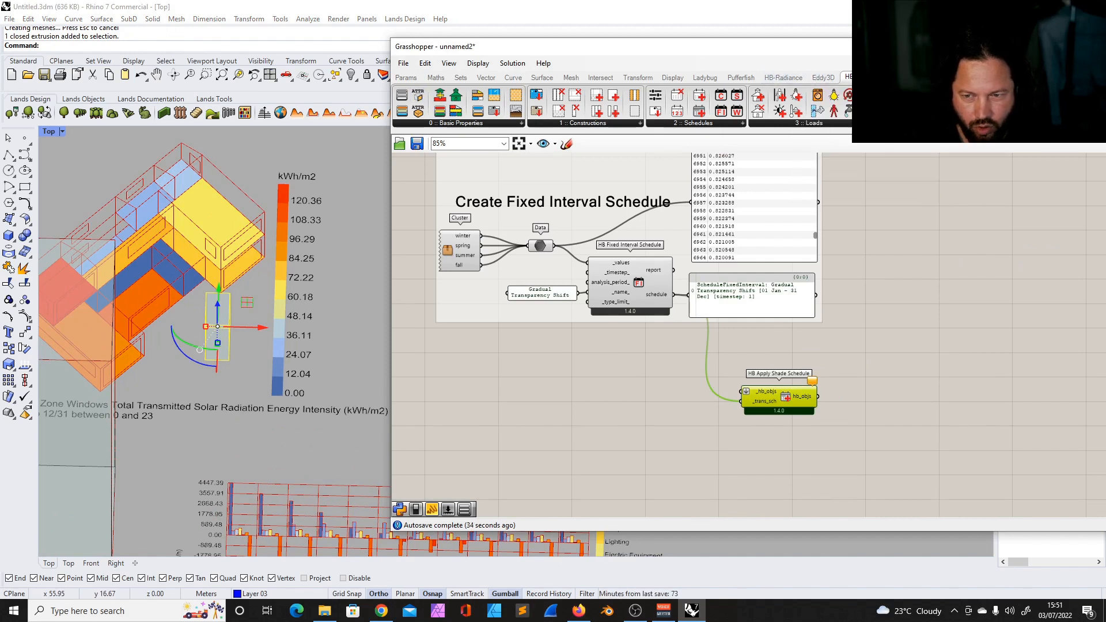
drag(945, 46, 860, 44)
click(890, 76)
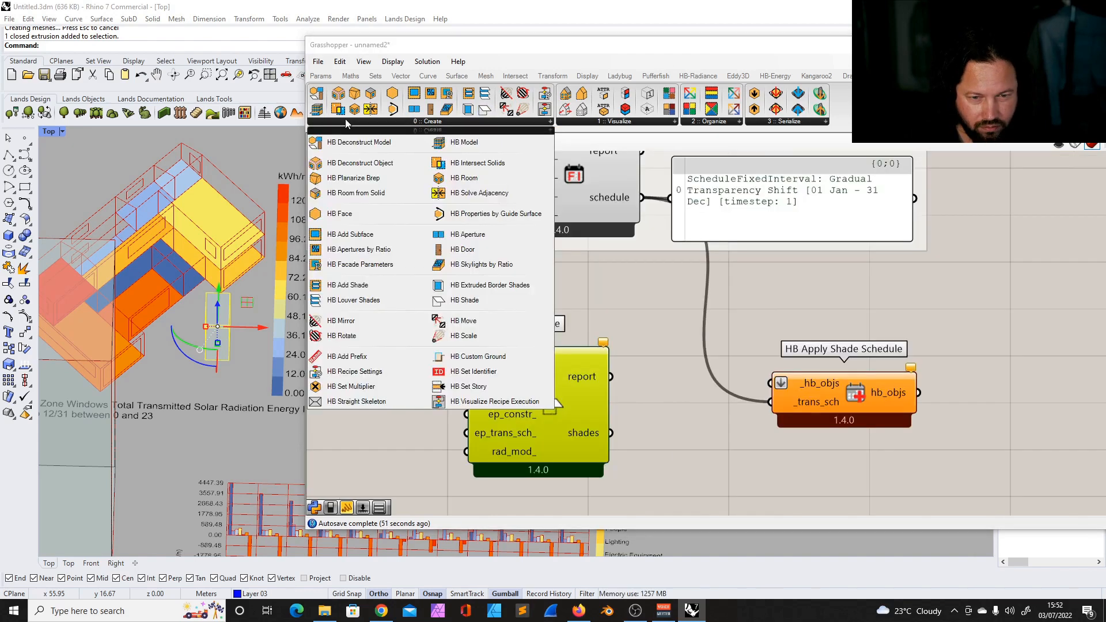
click(687, 368)
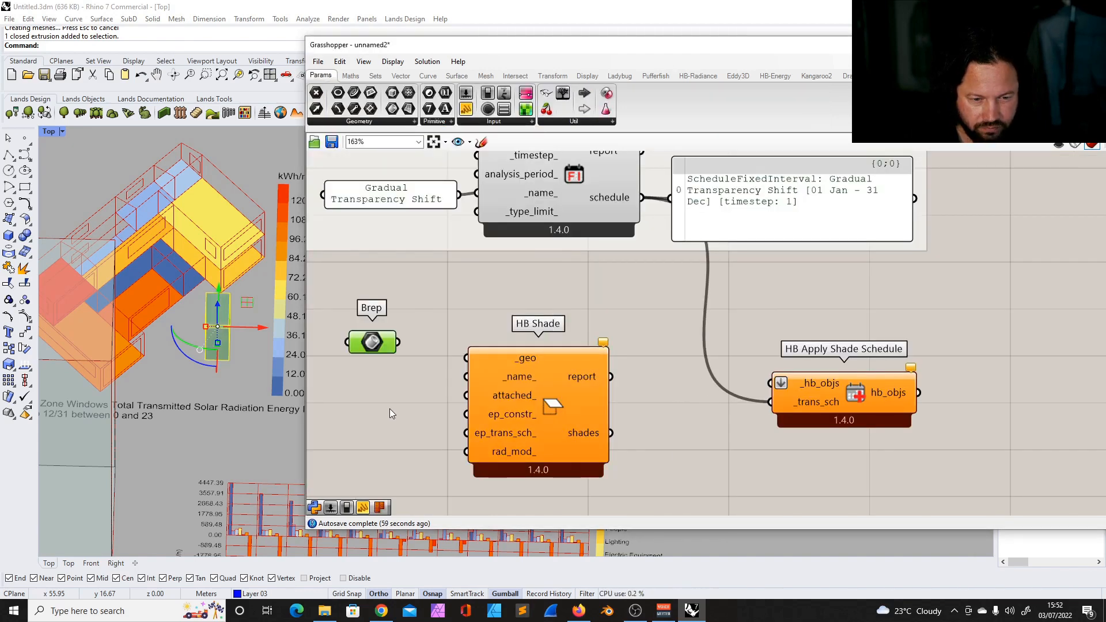
click(389, 409)
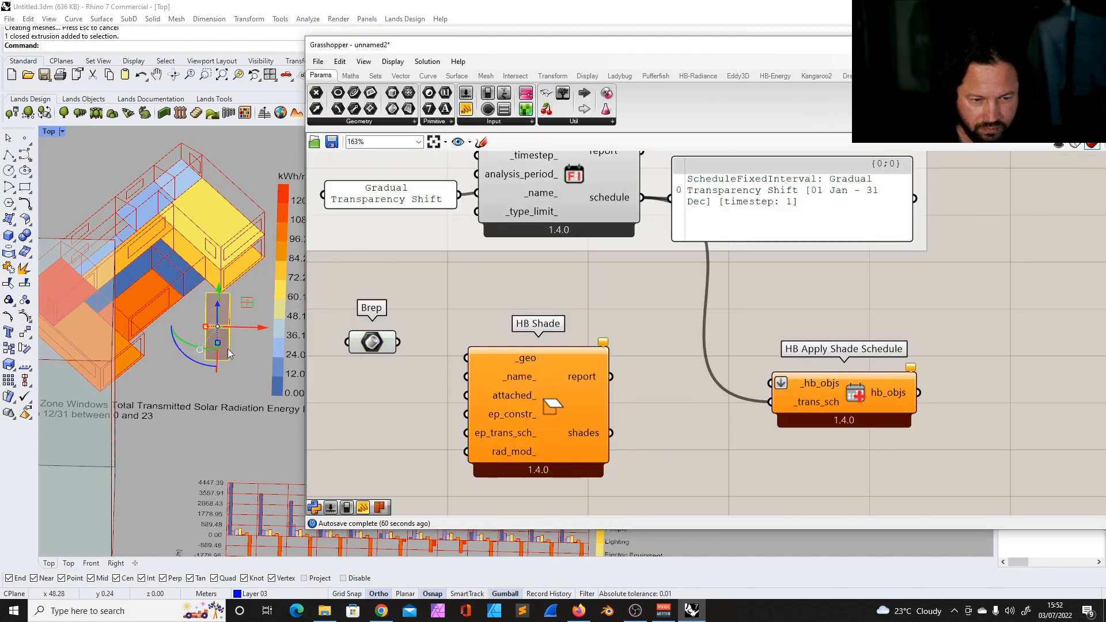
Assign the new Rhino box to the Brep parameter and connect the parameter to HB Shade's _geo input.
click(220, 321)
scroll(226, 323, up, 2)
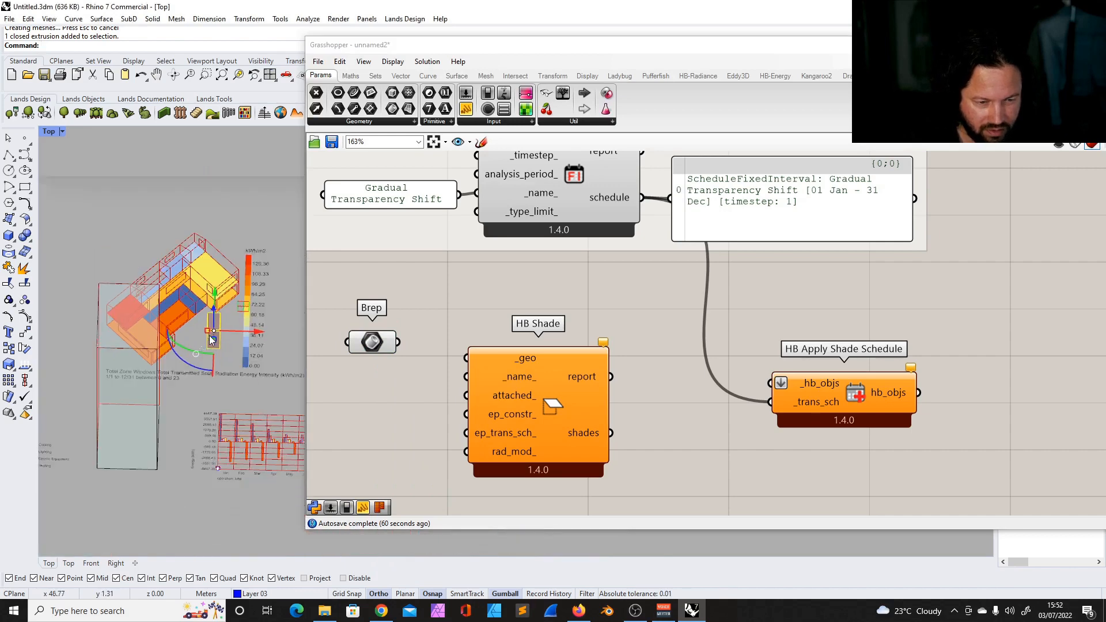
scroll(225, 323, up, 3)
mouse_move(220, 368)
right_down()
mouse_move(207, 337)
mouse_move(205, 359)
right_up()
scroll(204, 359, up, 2)
drag(511, 362, 512, 336)
drag(394, 348, 396, 343)
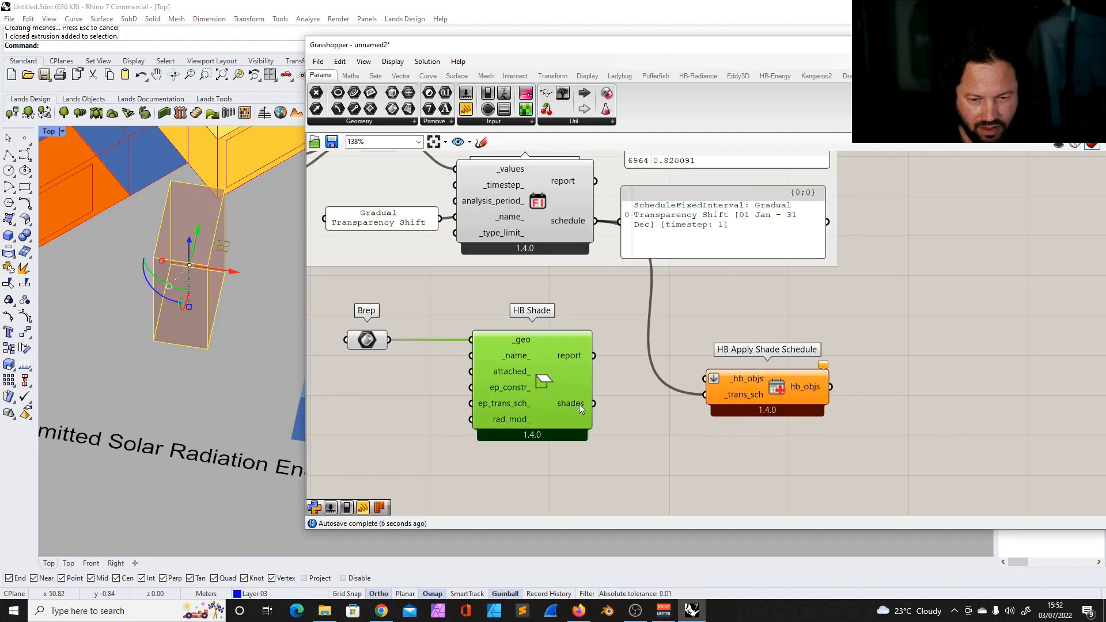
Check HB Shade's shades output and connect it to the _hb_objs input of HB Apply Shade Schedule.
mouse_move(579, 405)
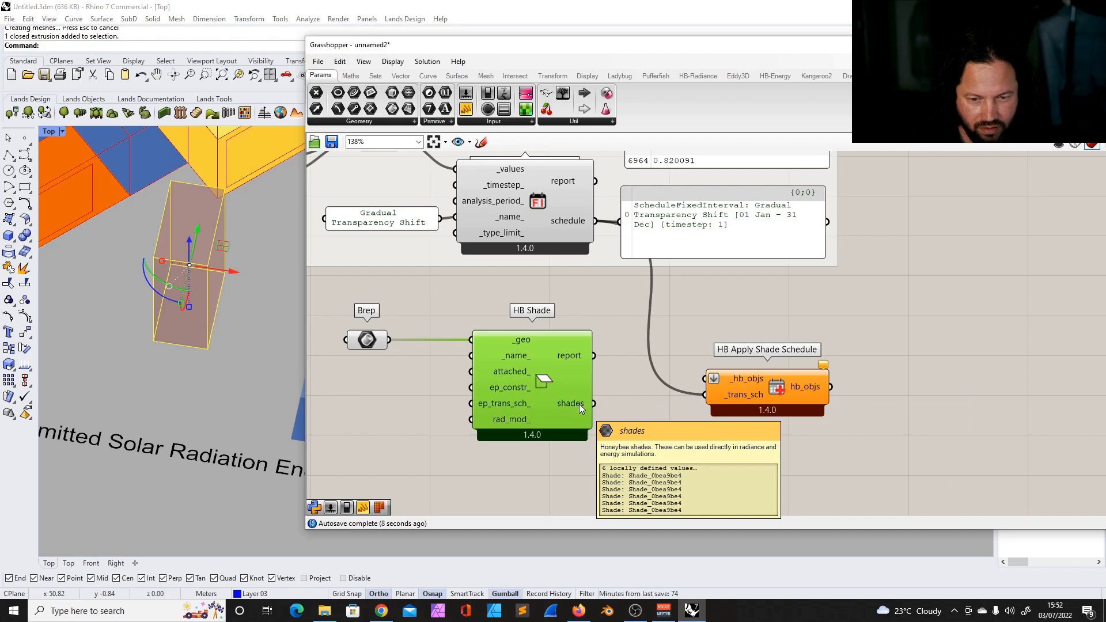
scroll(581, 402, down, 3)
scroll(581, 399, up, 2)
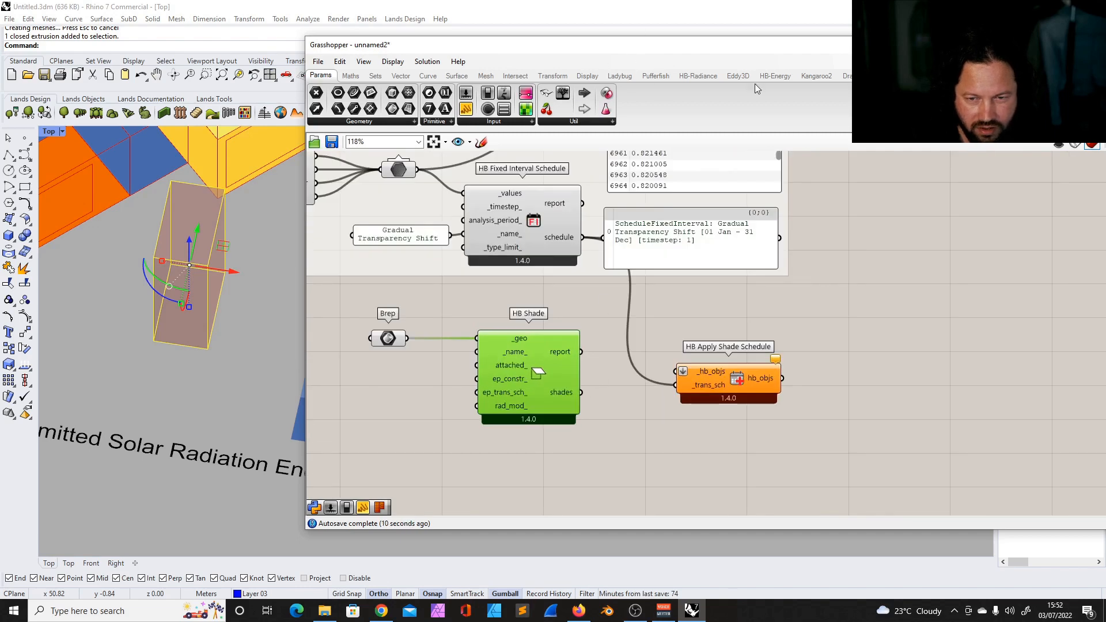
click(774, 78)
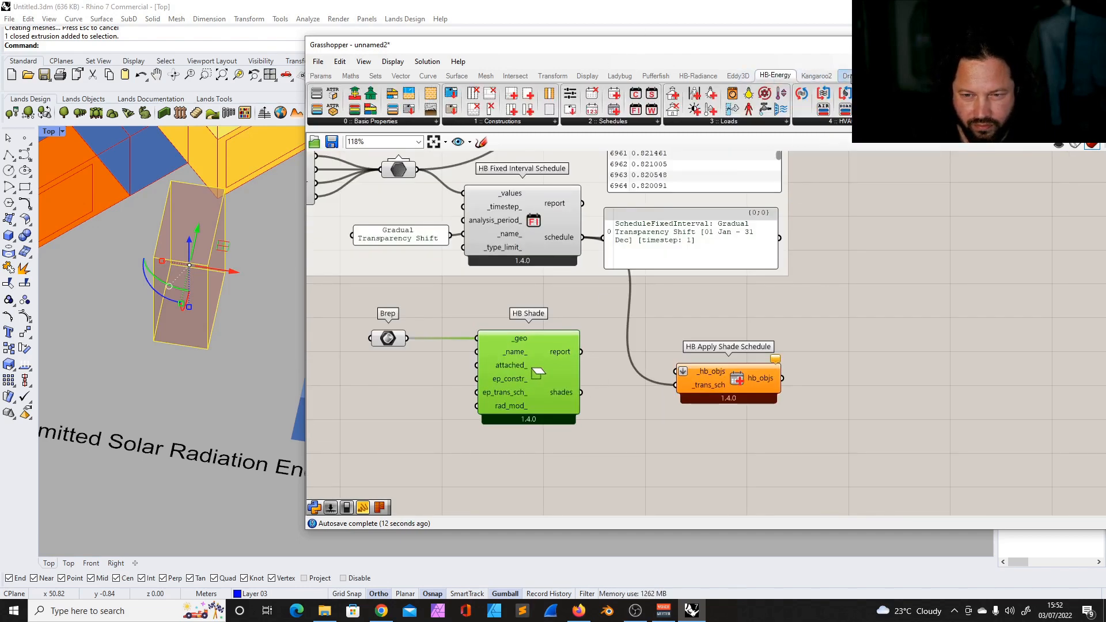
drag(581, 393, 676, 371)
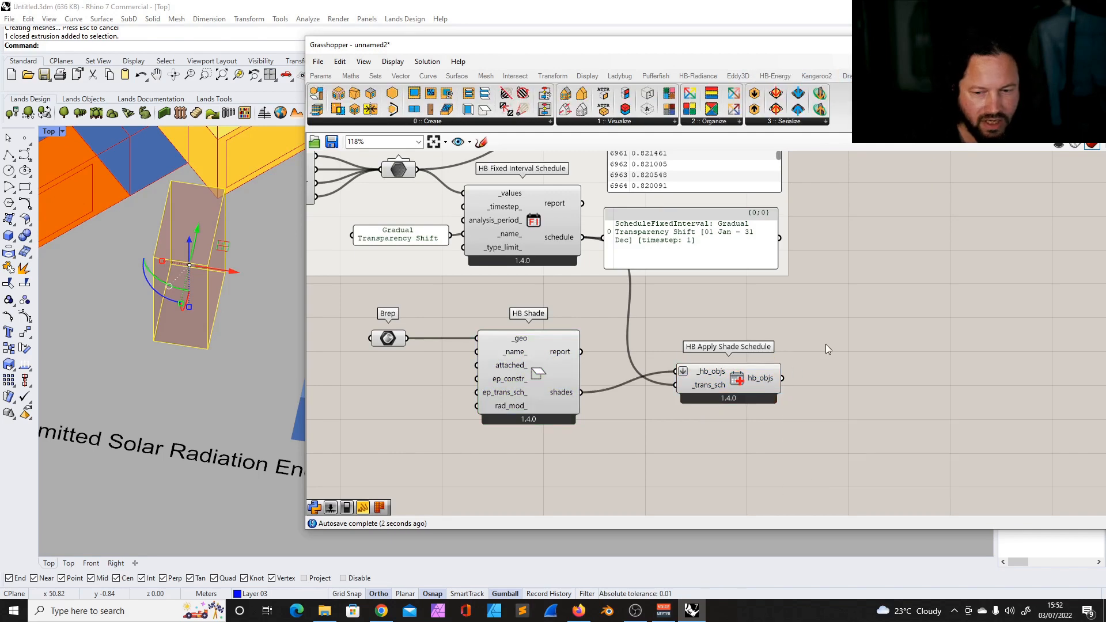
scroll(629, 404, down, 3)
scroll(630, 408, up, 3)
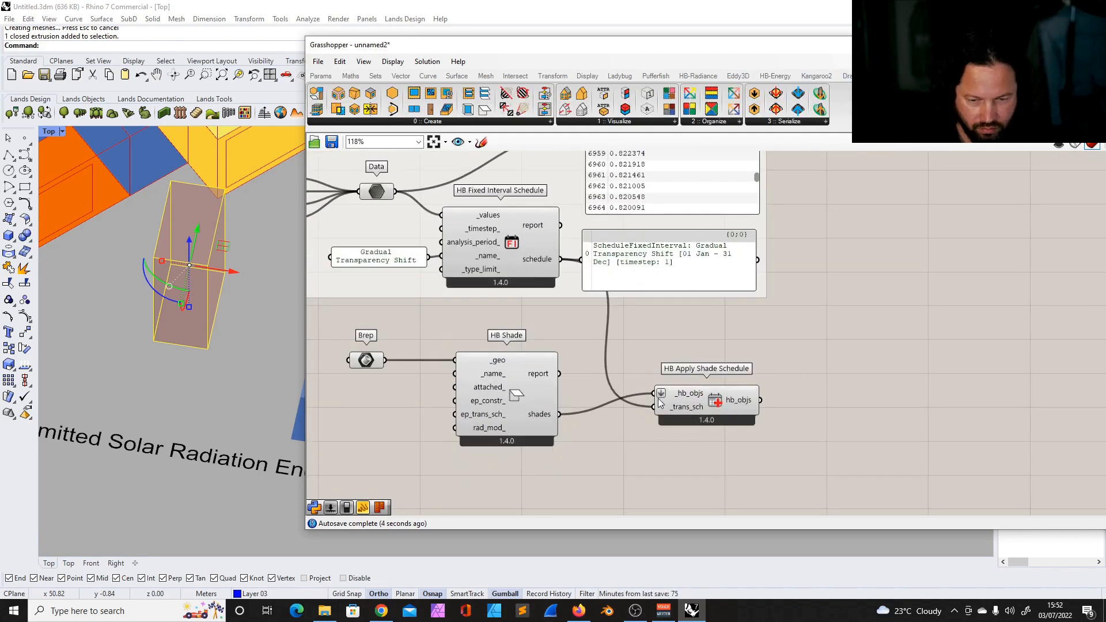
Rearrange HB Shade and HB Apply Shade Schedule so their connecting wire runs nearly straight.
drag(530, 392, 541, 371)
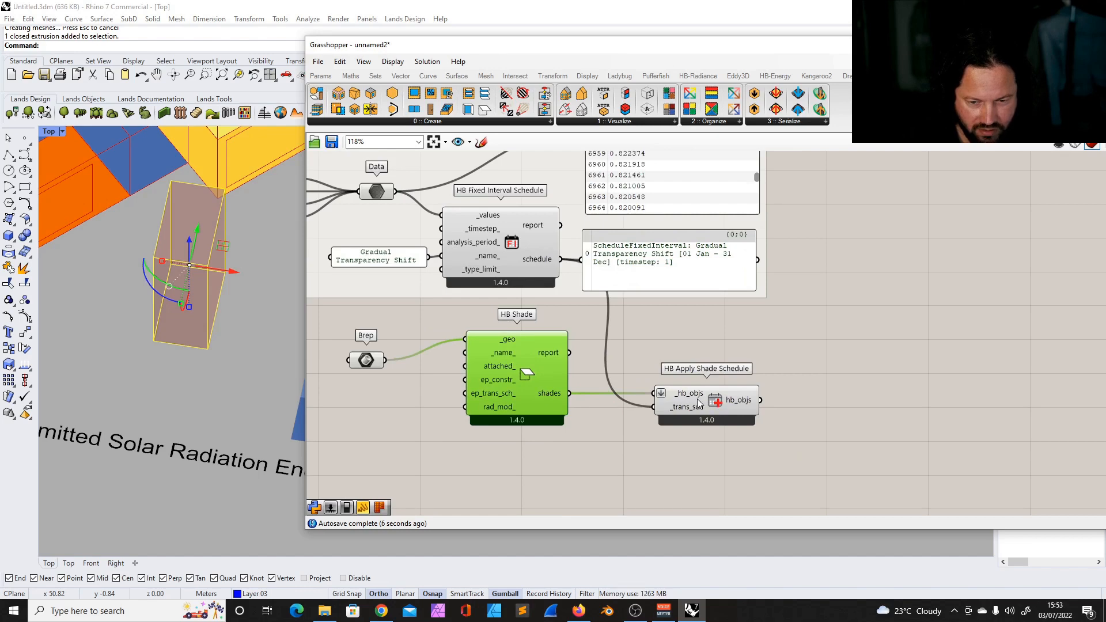
mouse_move(688, 397)
drag(514, 382, 521, 377)
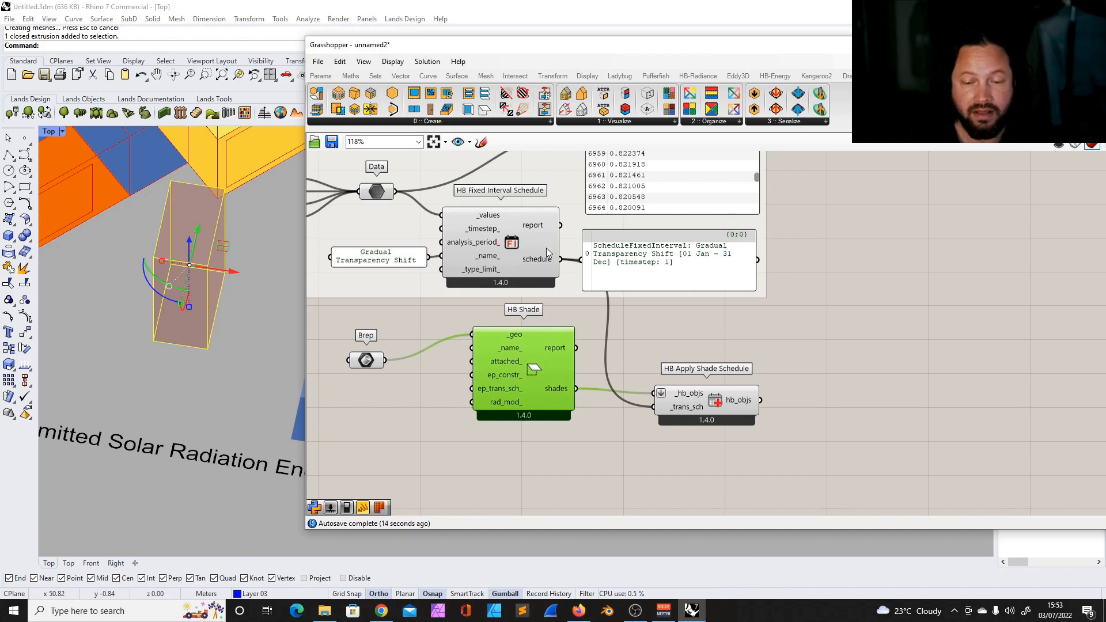
click(671, 411)
click(564, 403)
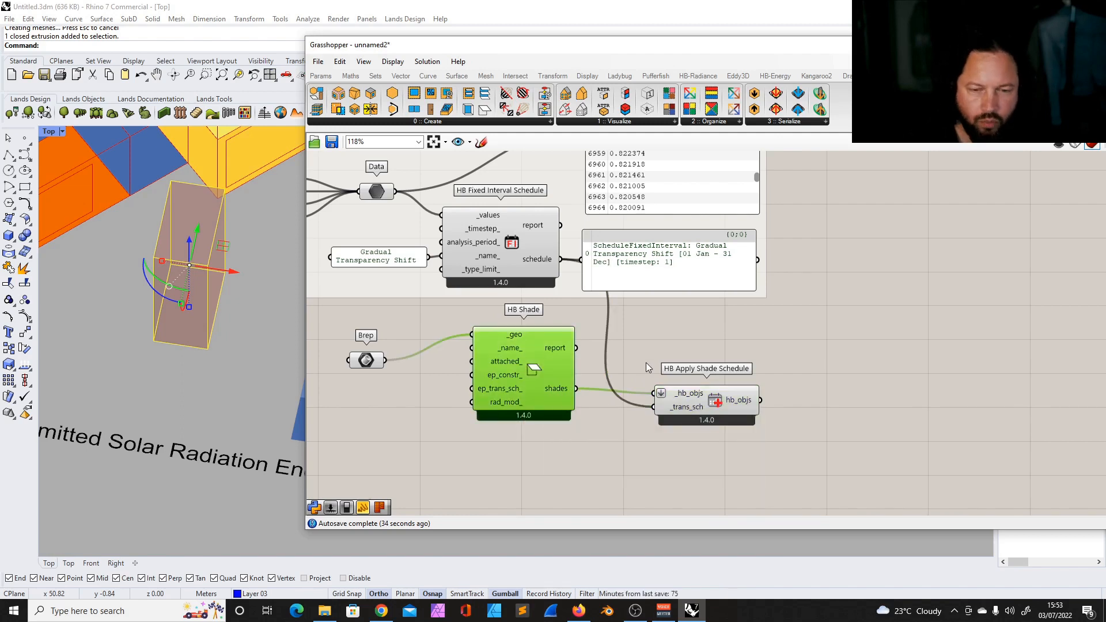
drag(558, 261, 527, 268)
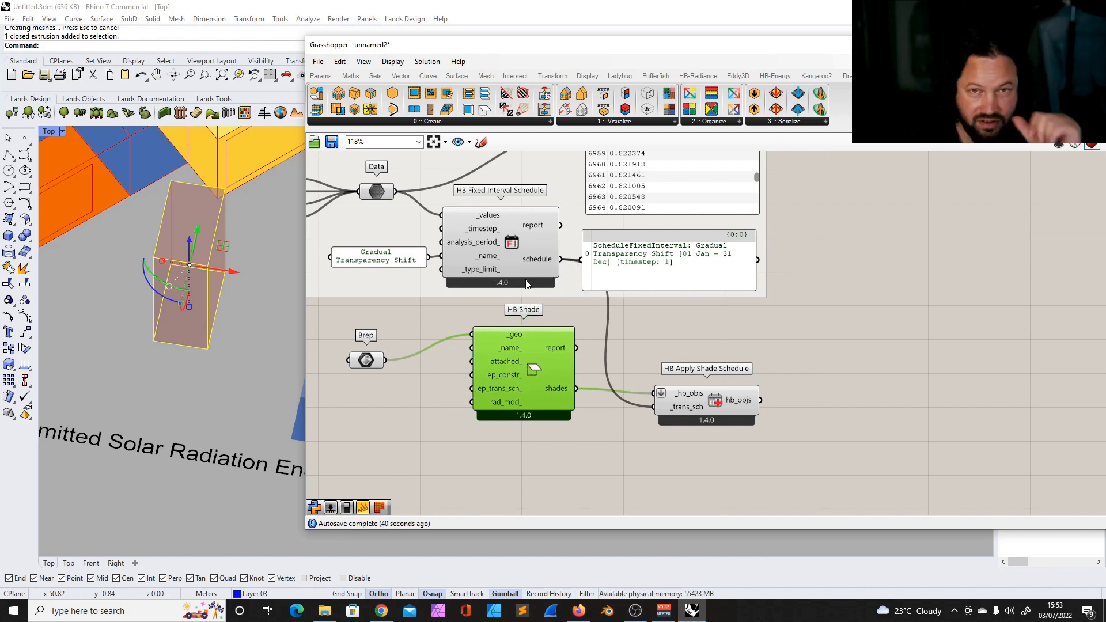
click(527, 283)
click(725, 419)
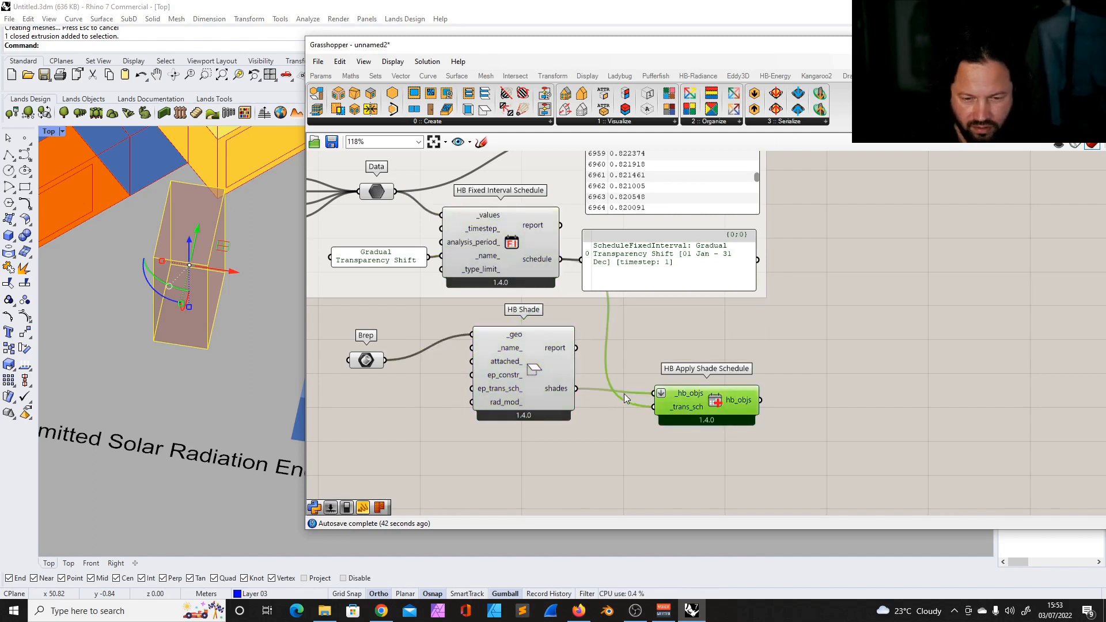
mouse_move(669, 392)
mouse_down()
mouse_move(683, 376)
mouse_move(679, 385)
mouse_up()
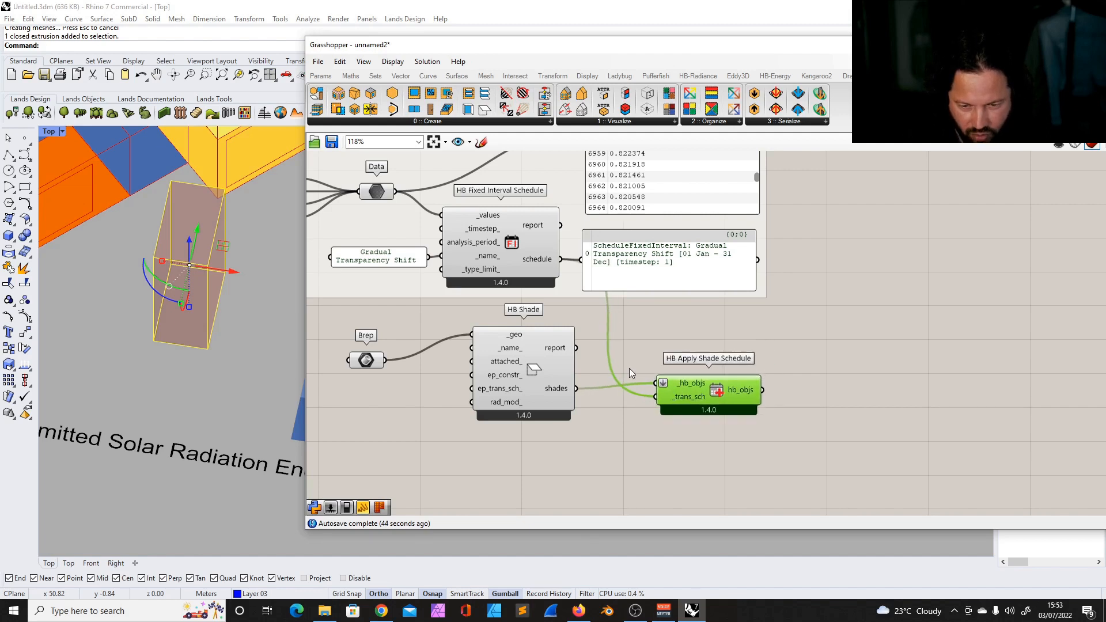
Connect the fixed interval schedule directly to HB Shade's ep_trans_sch_ input and delete HB Apply Shade Schedule.
drag(560, 260, 467, 390)
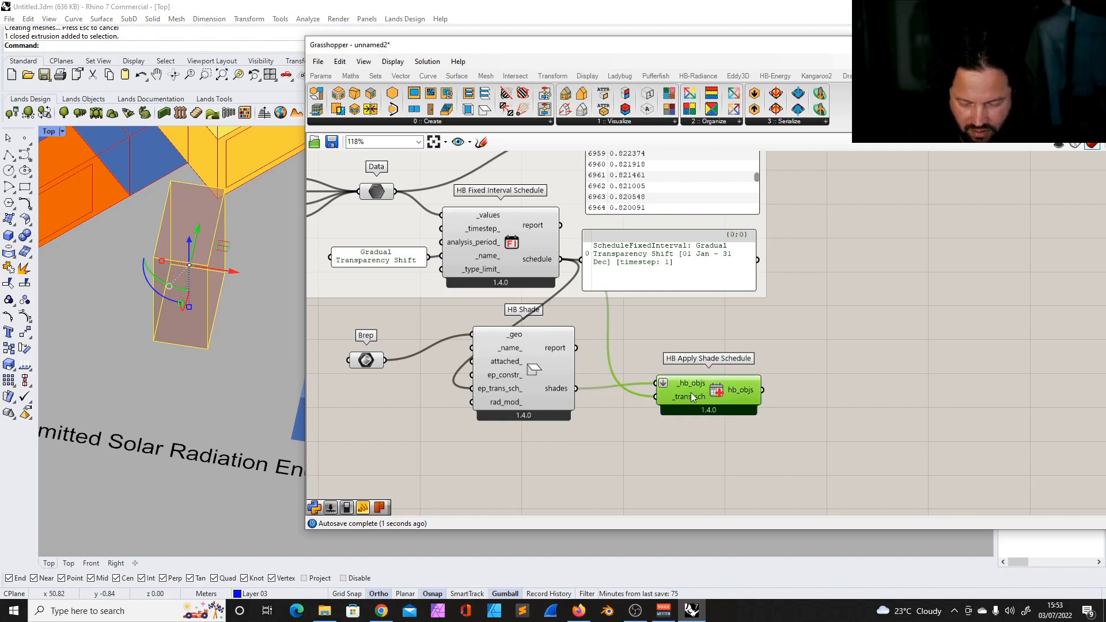
key(Delete)
drag(518, 368, 628, 406)
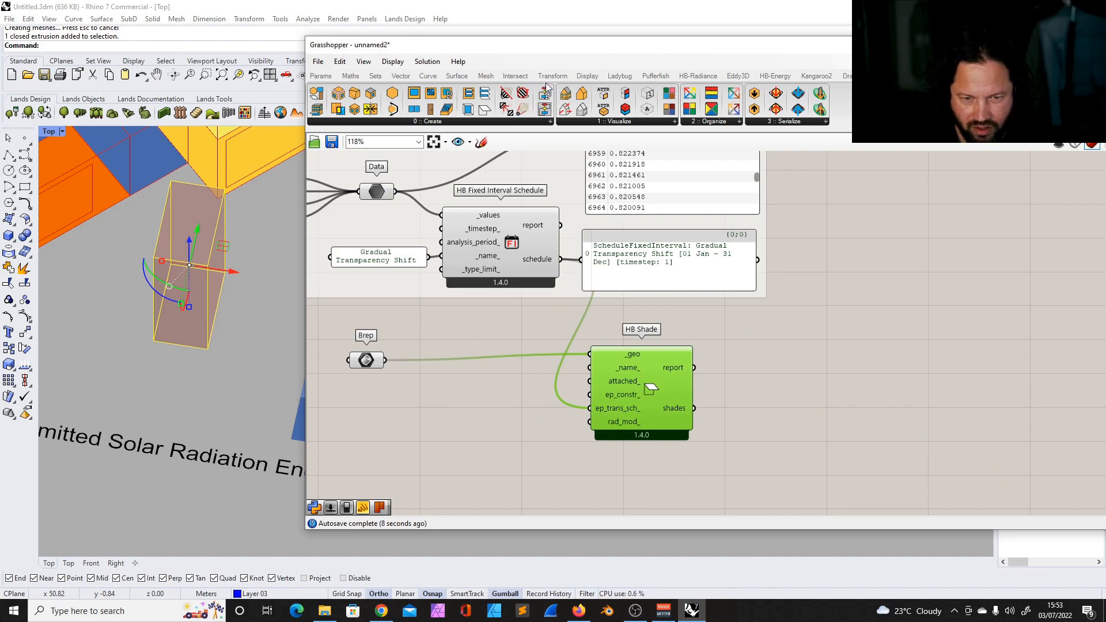
click(776, 76)
click(789, 355)
drag(650, 363, 643, 375)
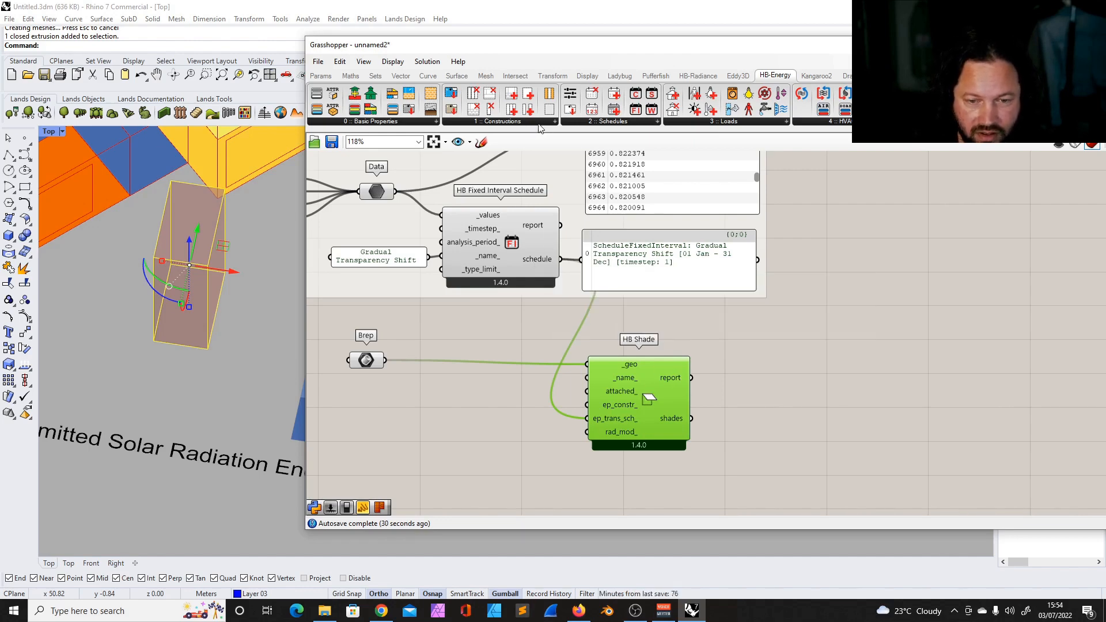
Place a new HB Apply Shade Schedule component to the right of HB Shade.
click(599, 122)
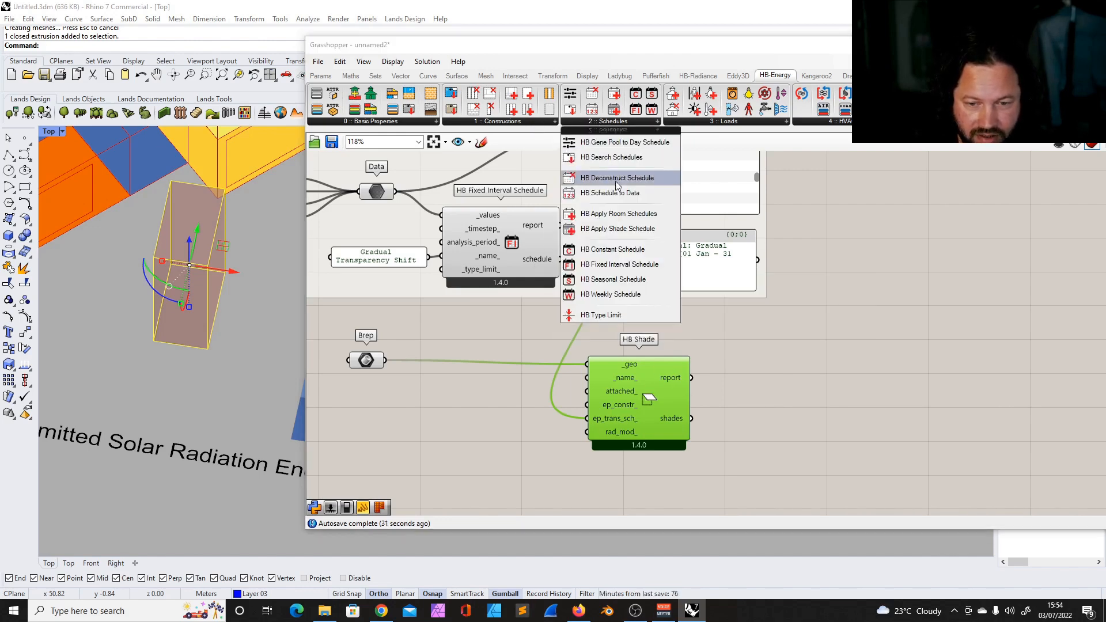
click(633, 228)
click(841, 396)
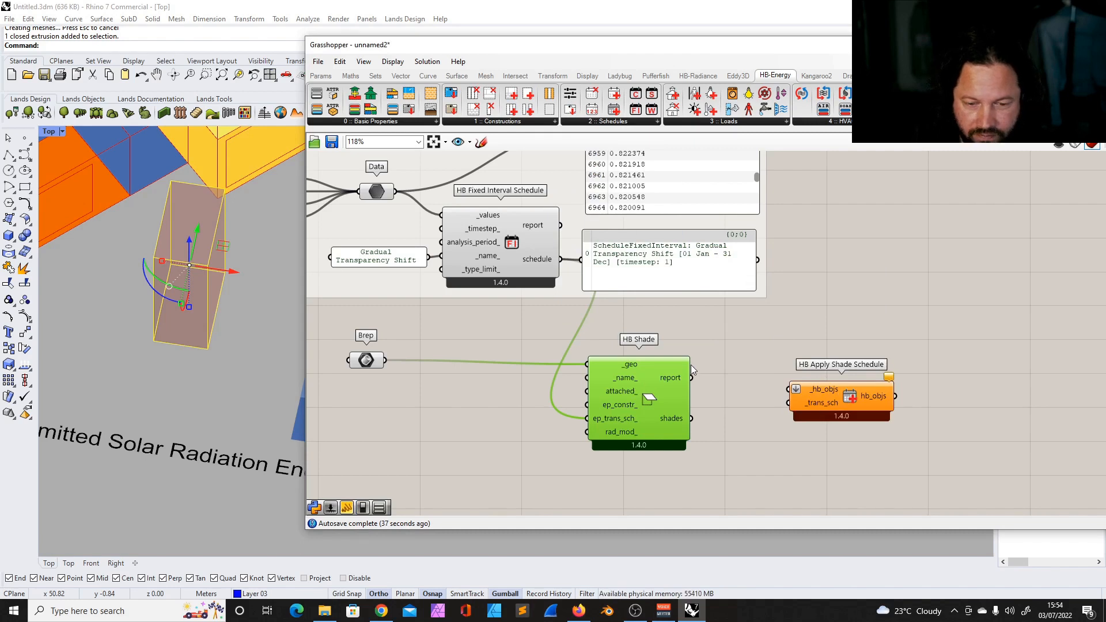
key(Escape)
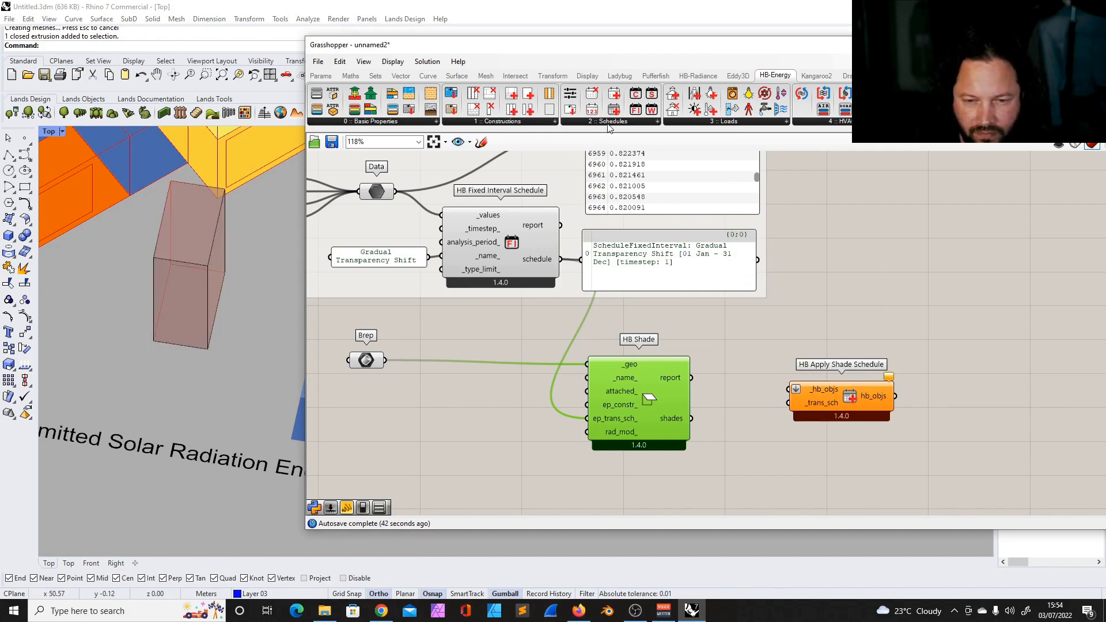
Place an HB Constant Schedule component above HB Apply Shade Schedule and read the description of its _values input.
click(609, 123)
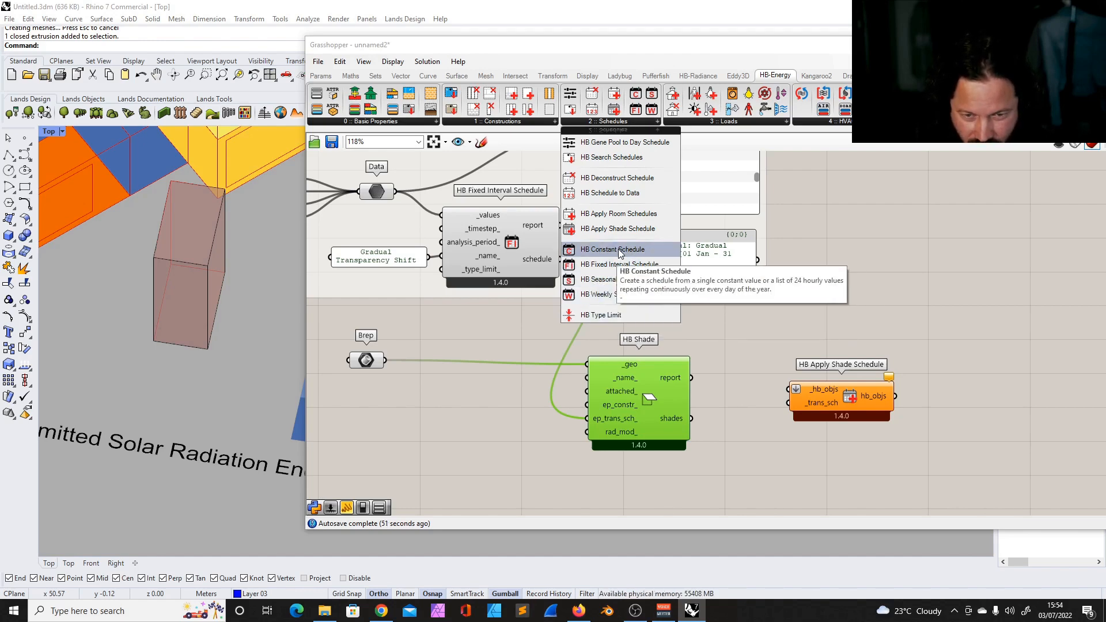
click(618, 249)
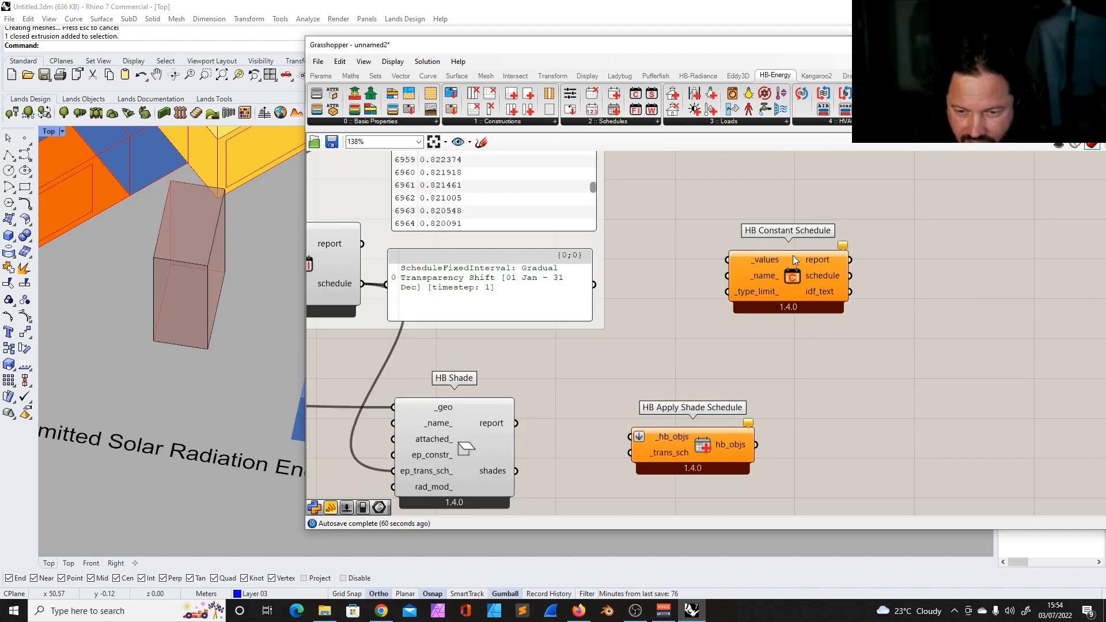
drag(794, 256, 832, 262)
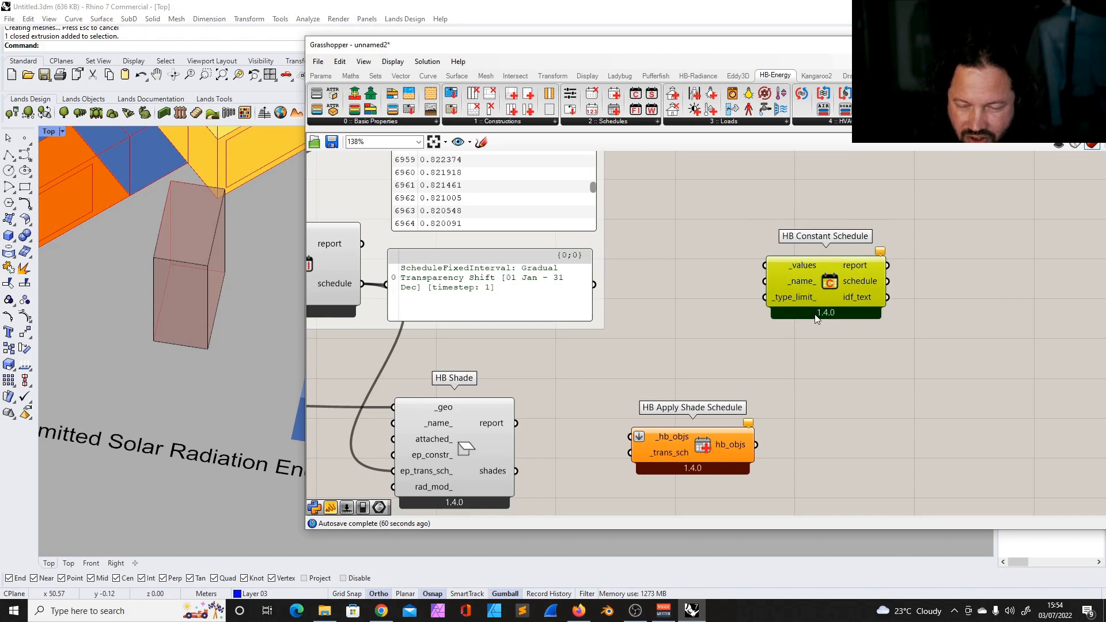
drag(829, 265, 813, 265)
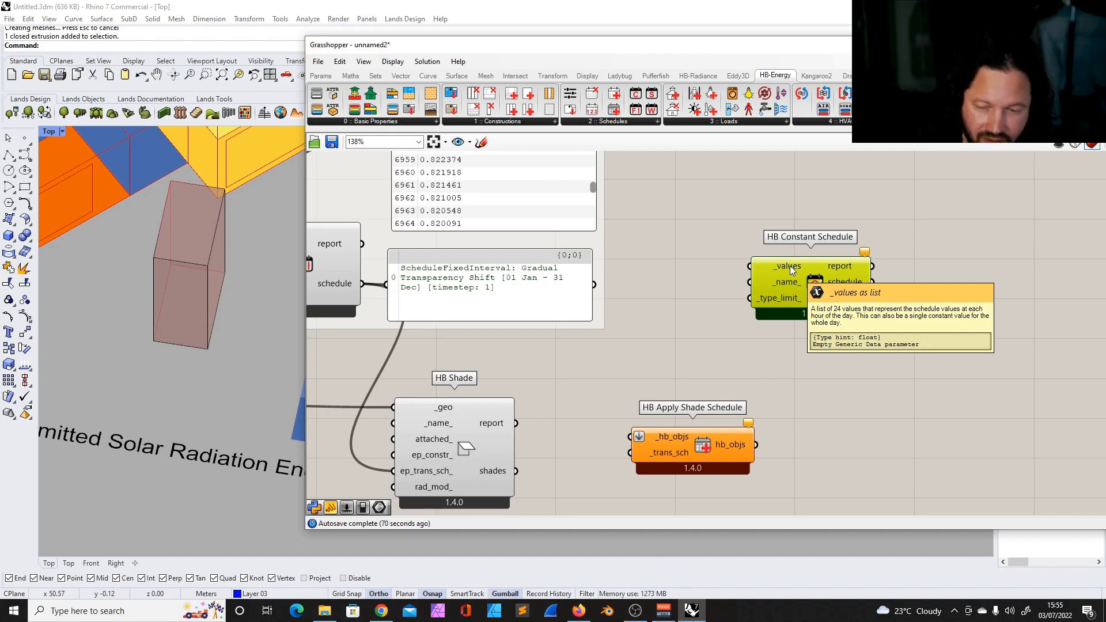
drag(790, 265, 808, 269)
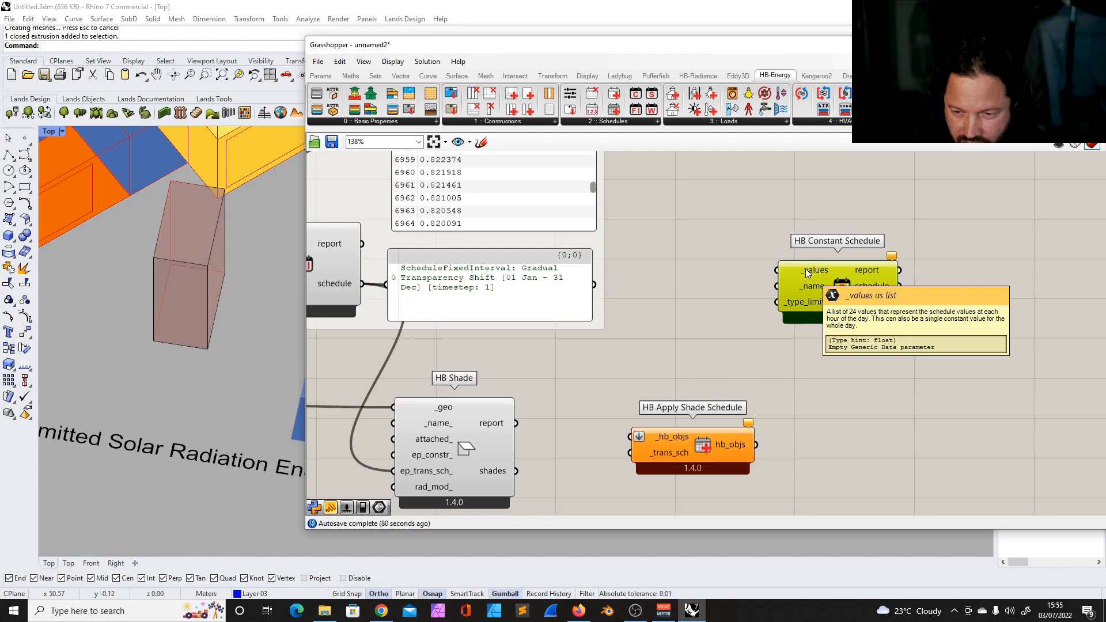
drag(805, 269, 834, 272)
Examine the Gene Pool feeding HB Gene Pool to Day Schedule and return to HB Constant Schedule.
scroll(706, 306, down, 8)
scroll(850, 245, up, 3)
scroll(851, 245, up, 5)
click(855, 235)
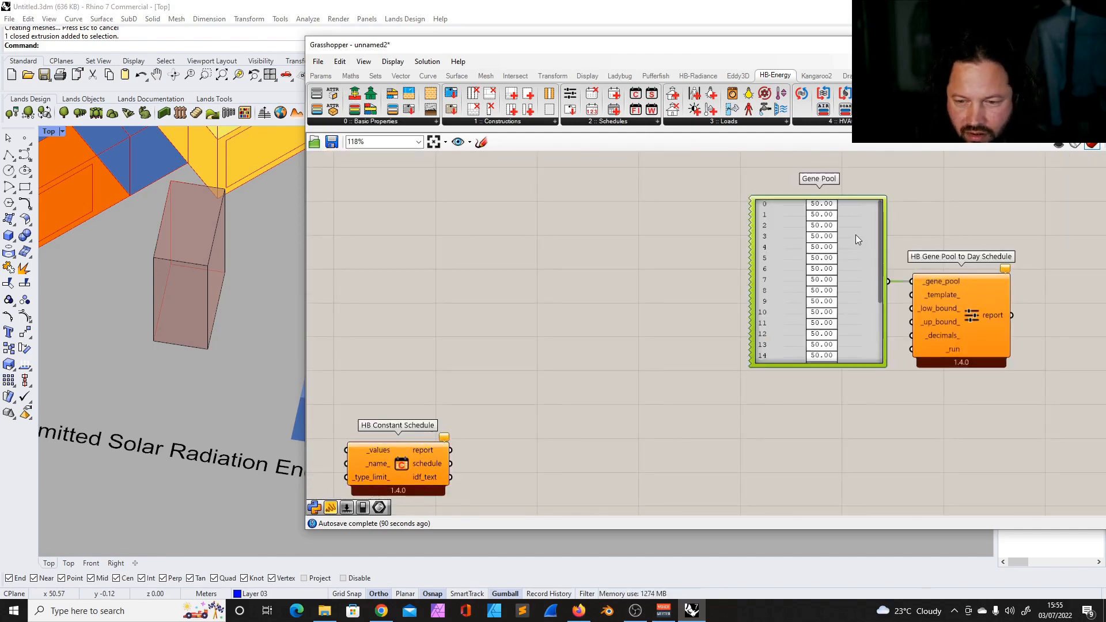
scroll(852, 236, down, 2)
scroll(466, 387, up, 2)
scroll(468, 389, up, 3)
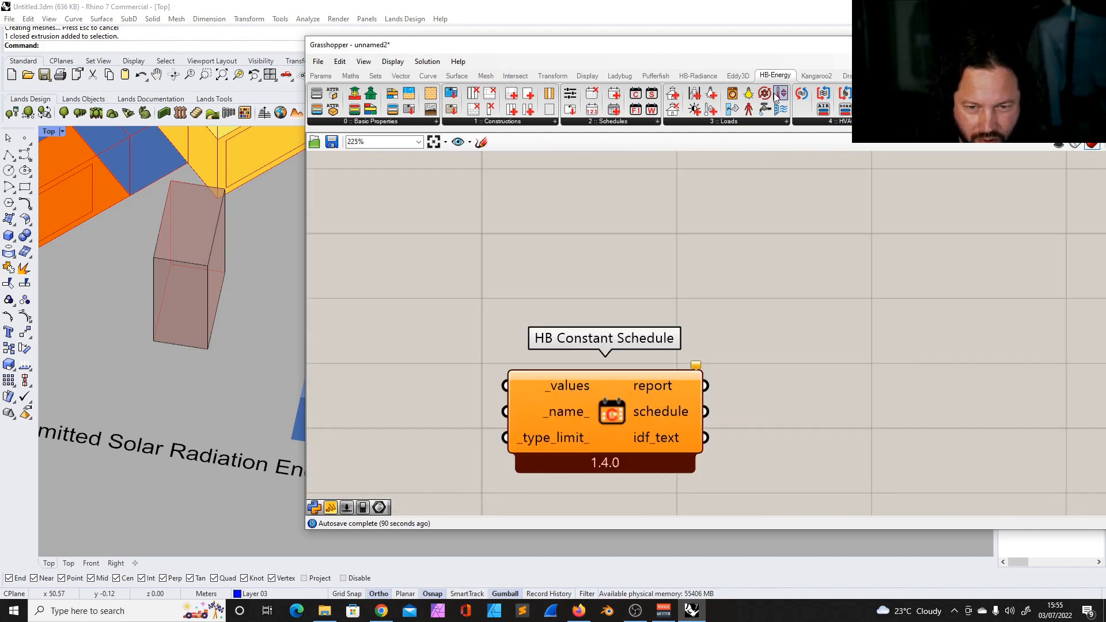
Add a number slider set to 0.250 and connect it to HB Constant Schedule's _values input.
click(321, 75)
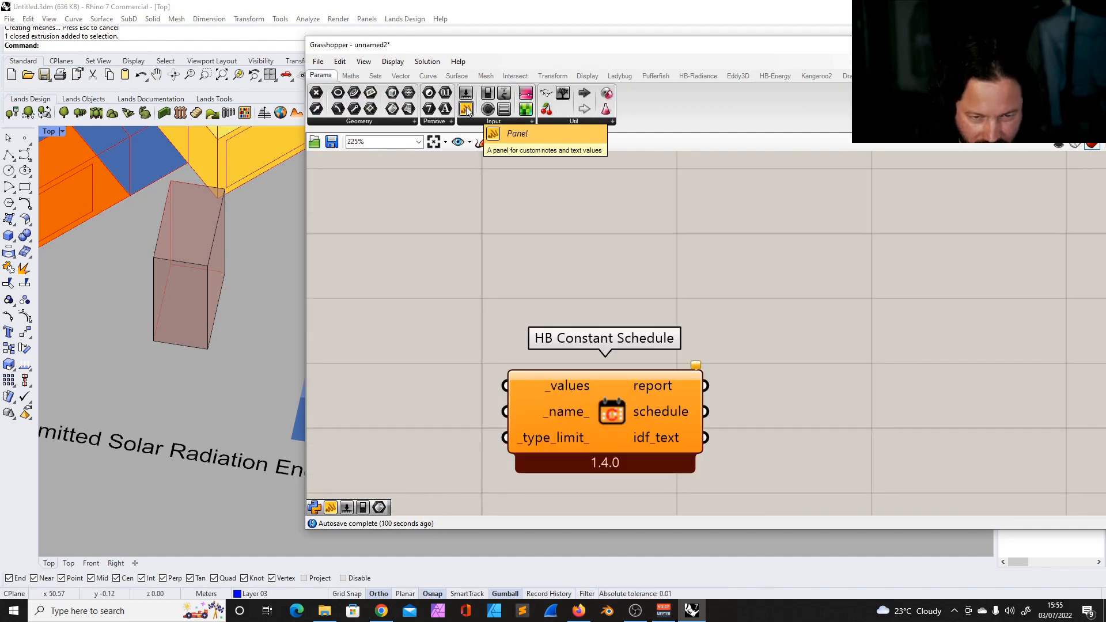
drag(465, 109, 407, 361)
drag(545, 331, 618, 335)
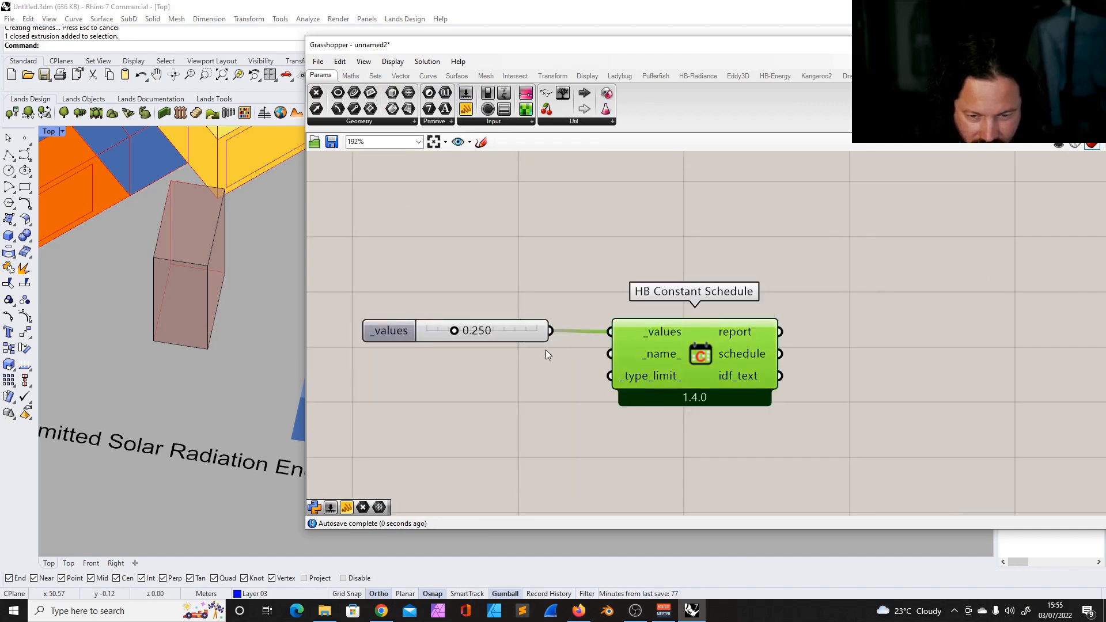
Line up the _values slider with HB Constant Schedule and read the description of the _type_limit_ input.
click(513, 355)
click(515, 338)
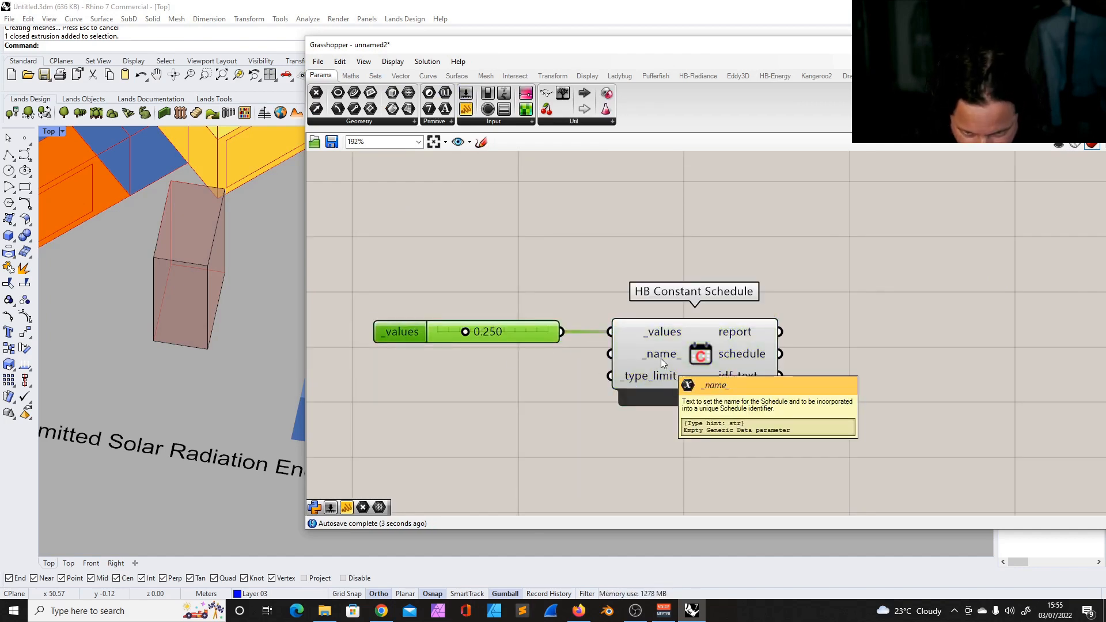
mouse_move(651, 375)
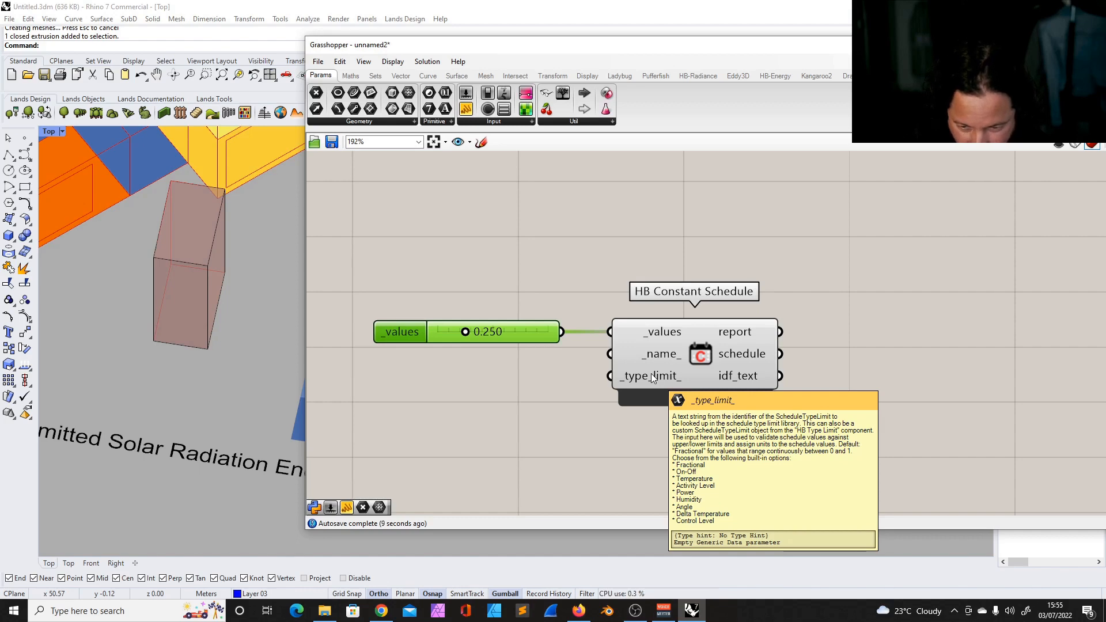
drag(517, 340, 507, 333)
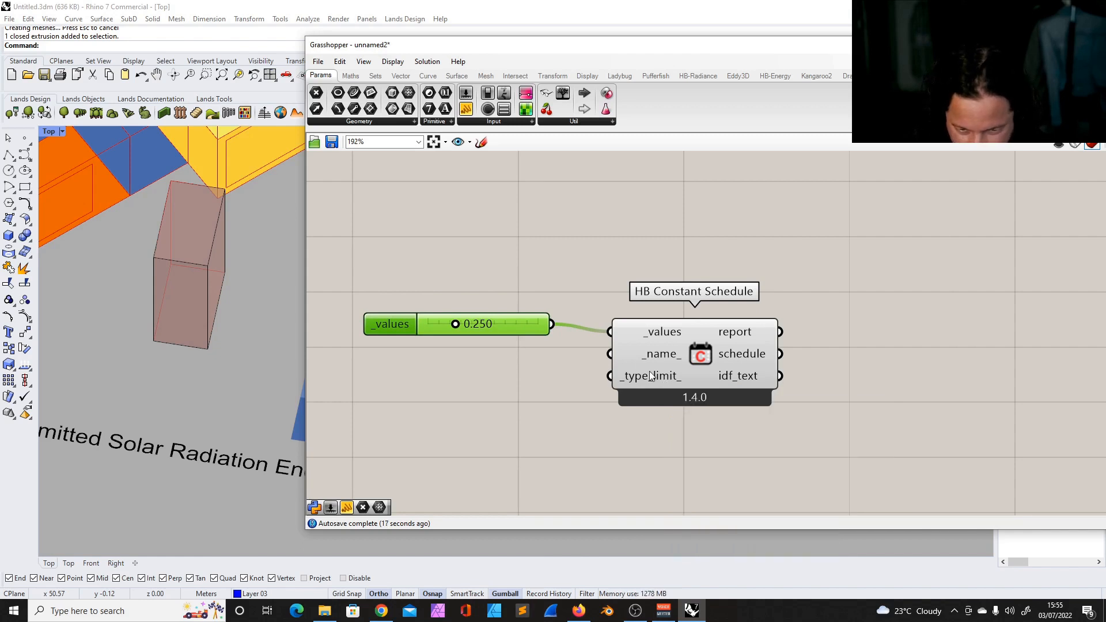
drag(702, 331, 707, 322)
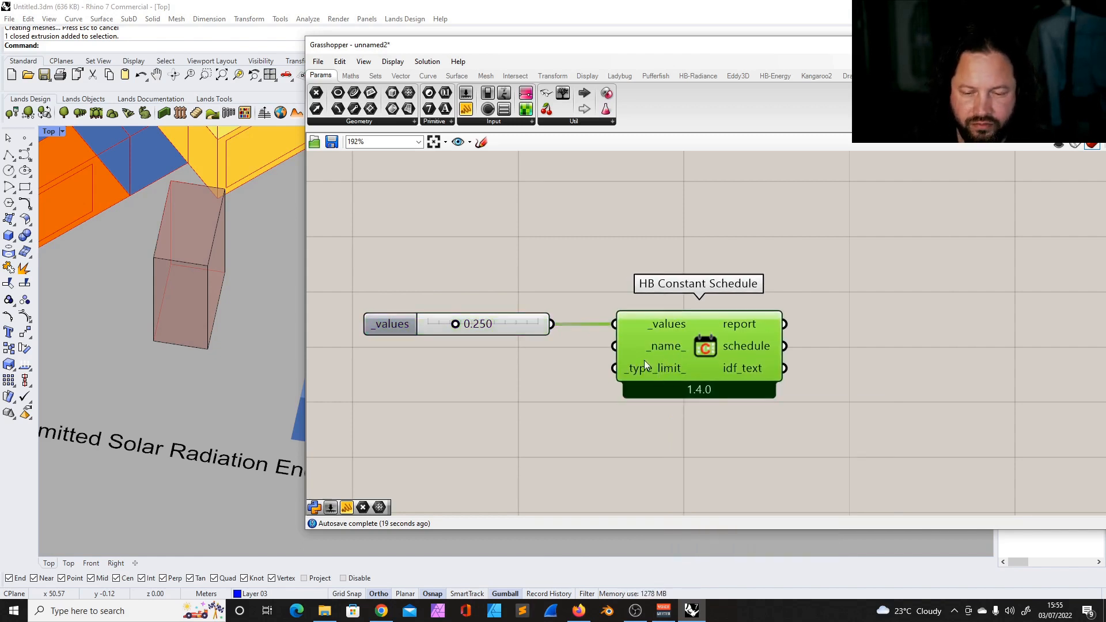
mouse_move(651, 370)
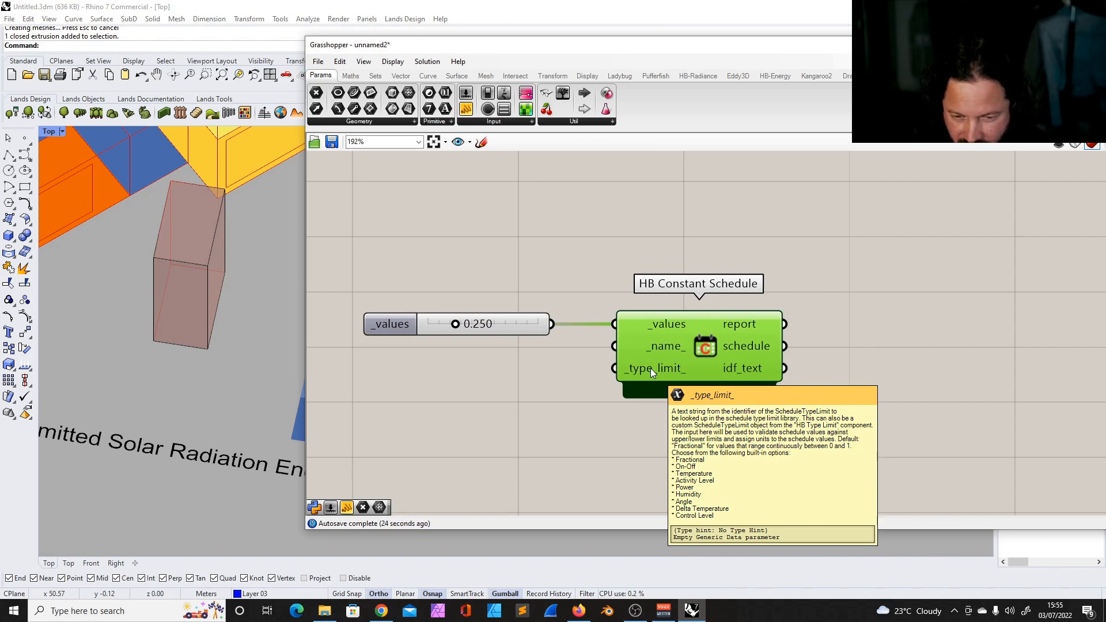
click(659, 366)
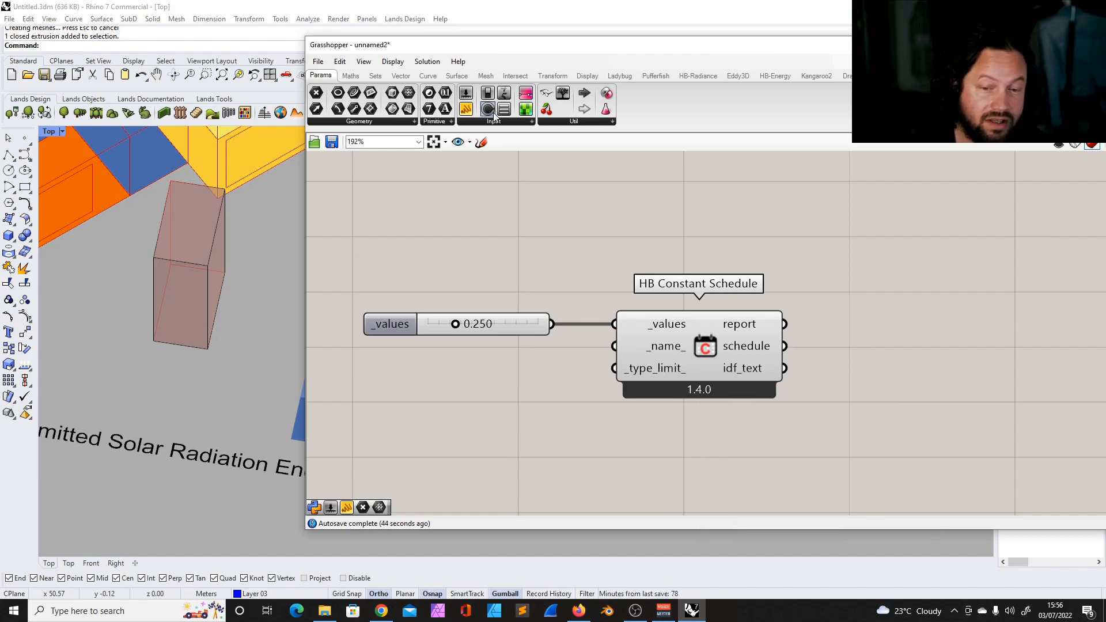
Place an HB Type Limit component below the _values slider that feeds HB Constant Schedule.
drag(741, 45, 608, 38)
click(643, 69)
click(481, 114)
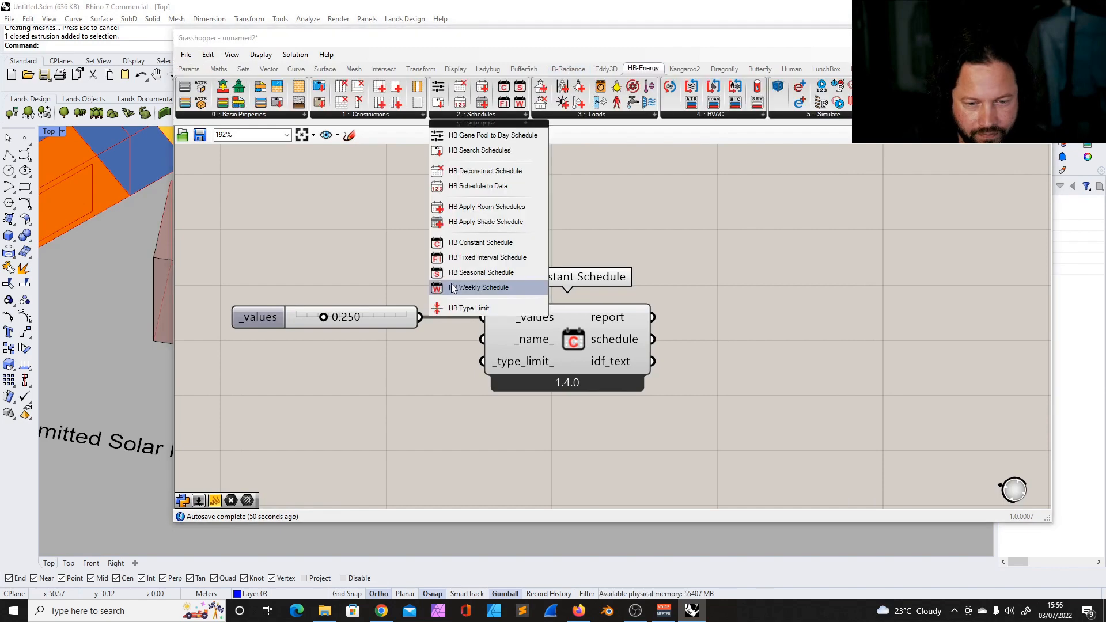
drag(474, 308, 369, 406)
click(369, 407)
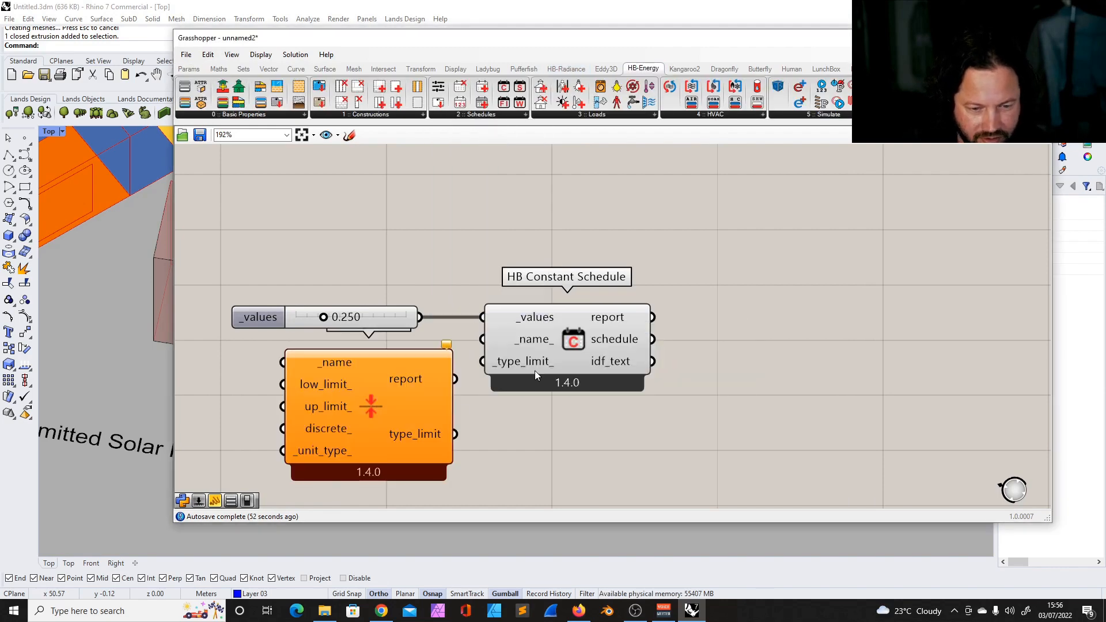
scroll(535, 372, down, 5)
scroll(458, 402, up, 5)
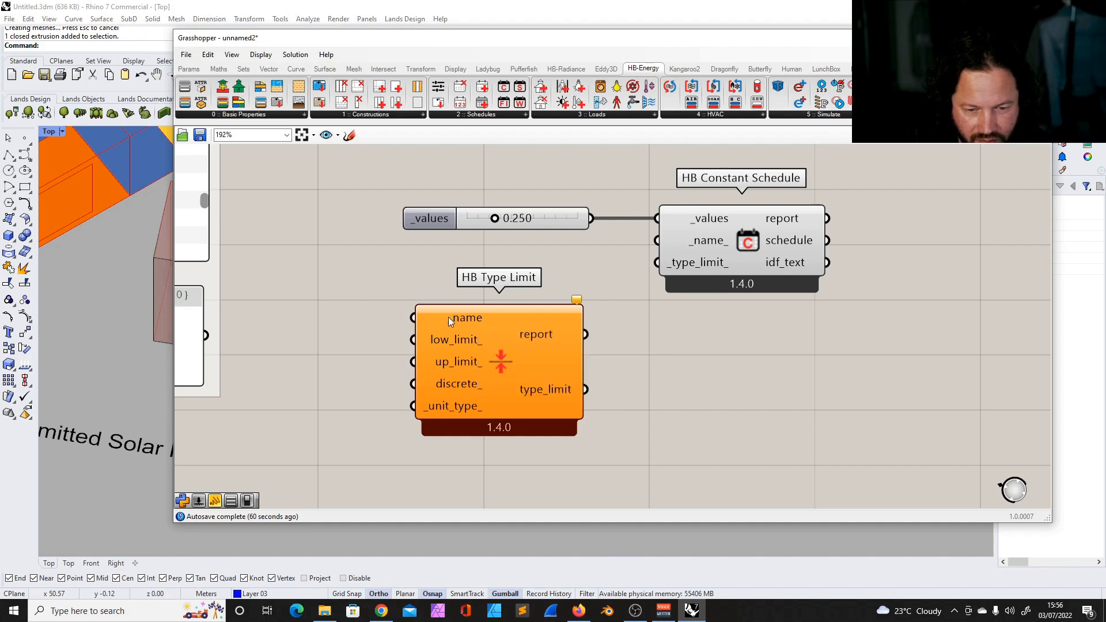
Set the _values slider of HB Constant Schedule to 1.000.
drag(583, 224, 640, 225)
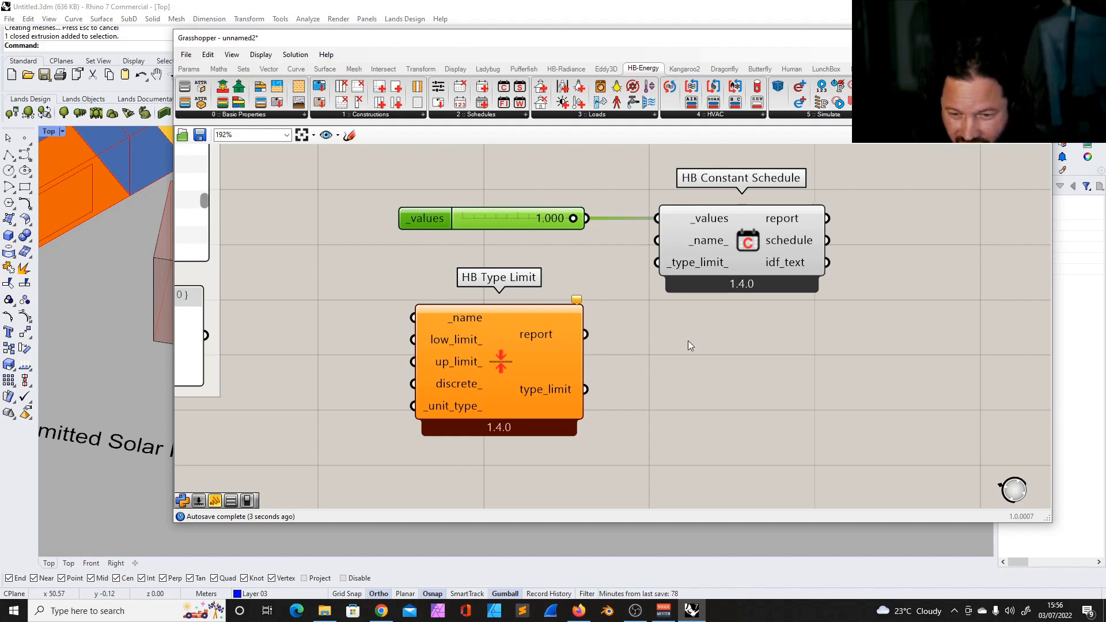
click(761, 393)
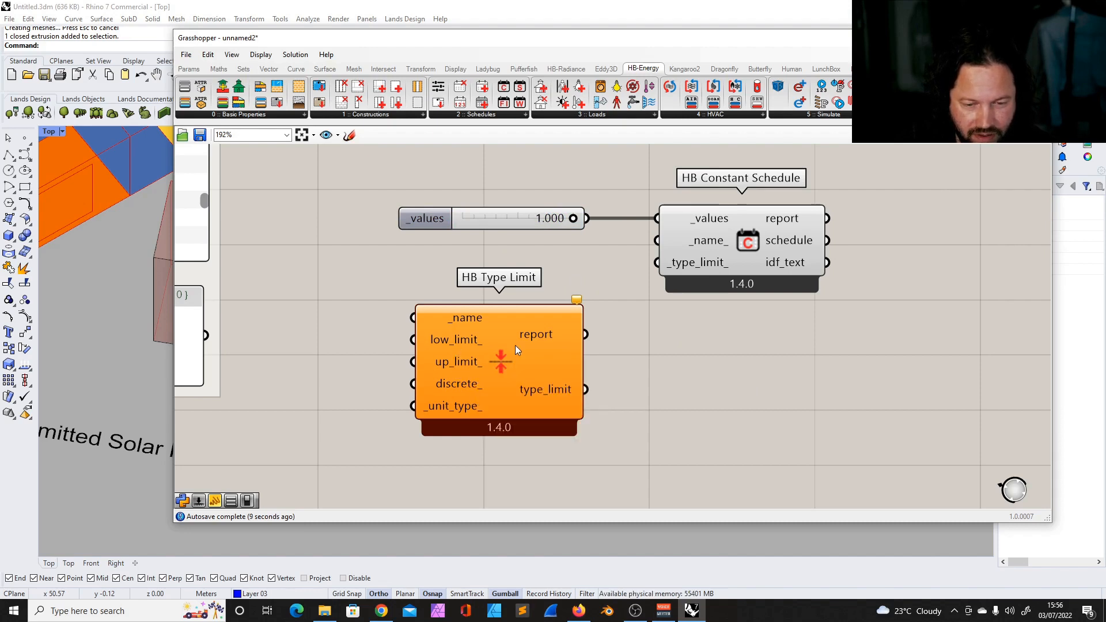
drag(587, 392, 640, 269)
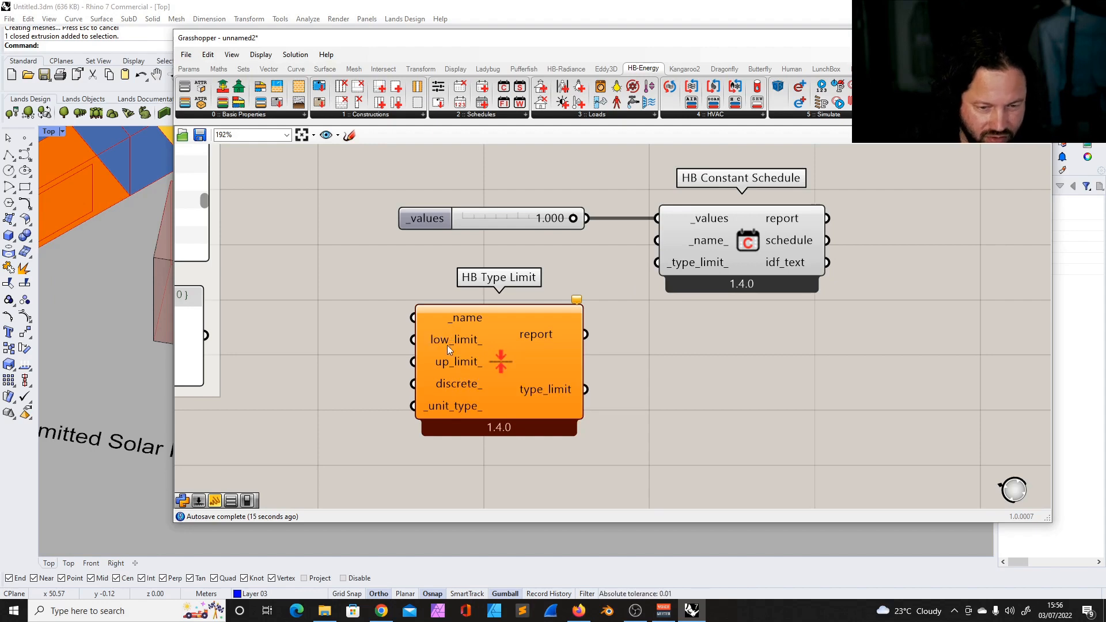
Add a number slider set to -10.000 and connect it to the low_limit_ input of HB Type Limit.
click(436, 216)
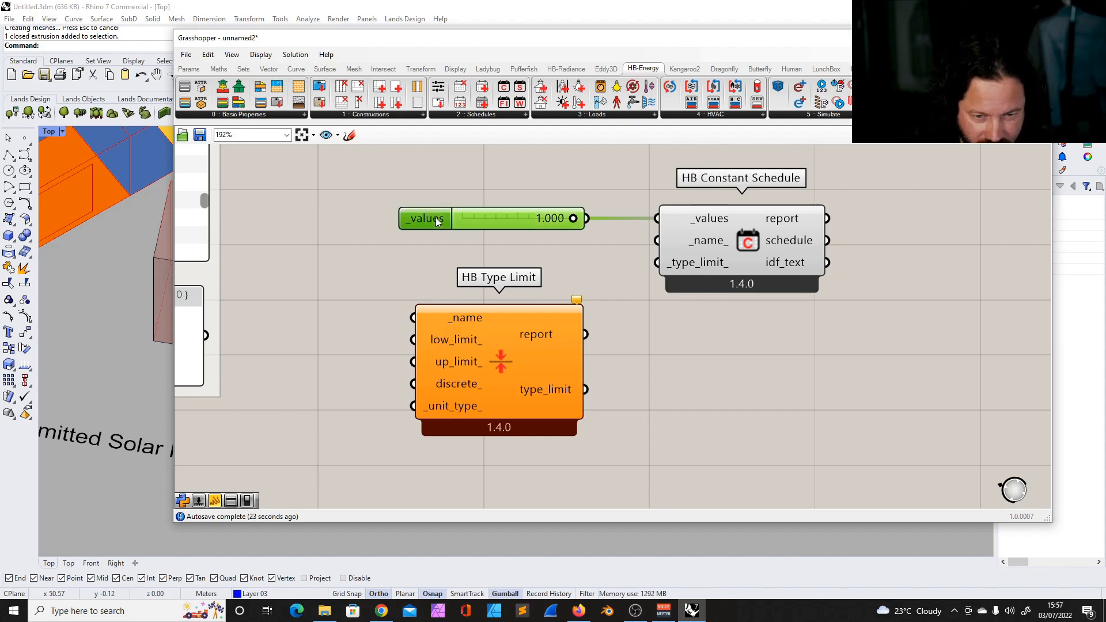
click(436, 245)
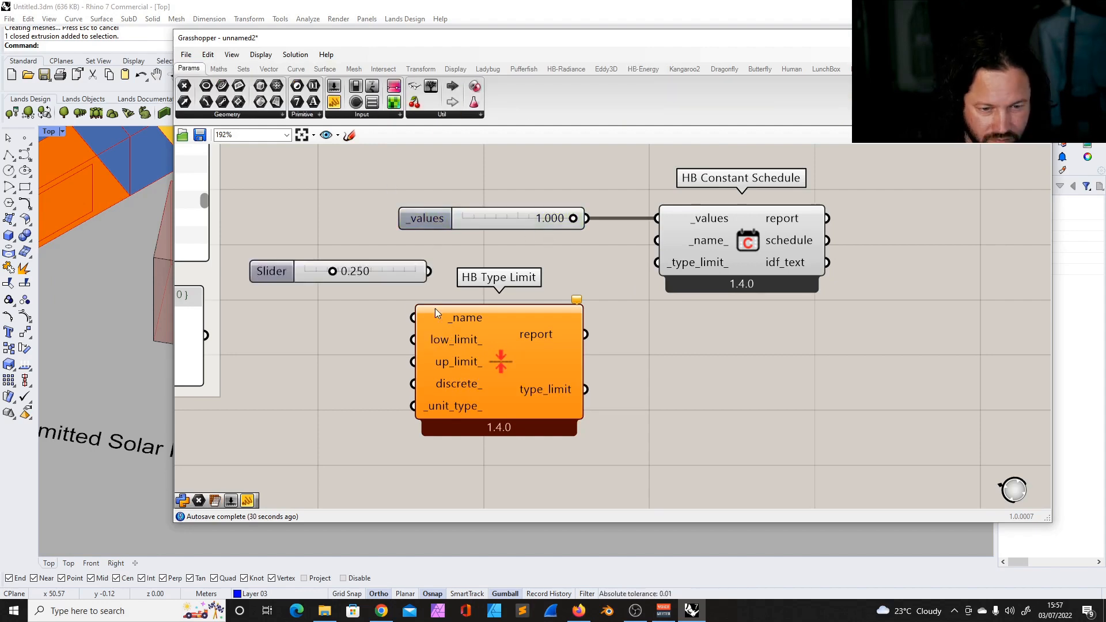
drag(434, 309, 483, 312)
click(273, 271)
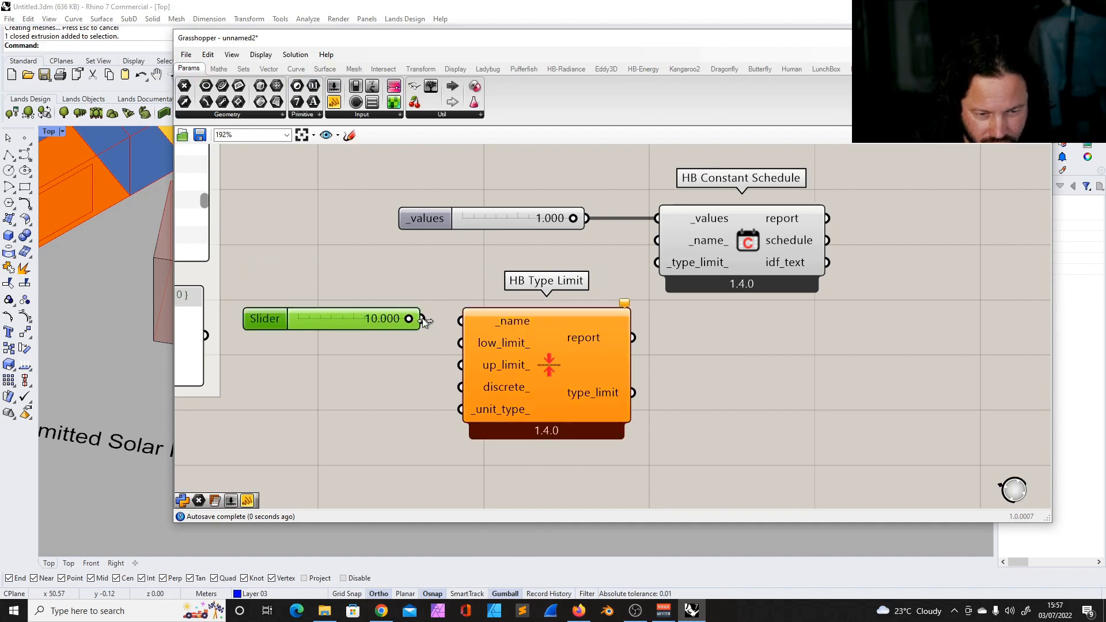
mouse_move(409, 319)
mouse_down()
mouse_move(271, 334)
mouse_move(464, 339)
mouse_move(272, 336)
mouse_move(415, 325)
mouse_up()
drag(278, 320, 275, 325)
drag(480, 334, 533, 341)
Duplicate the low limit slider, set the copy to 10.000 and connect it to the up_limit_ input.
click(327, 320)
alt+drag(327, 320, 343, 368)
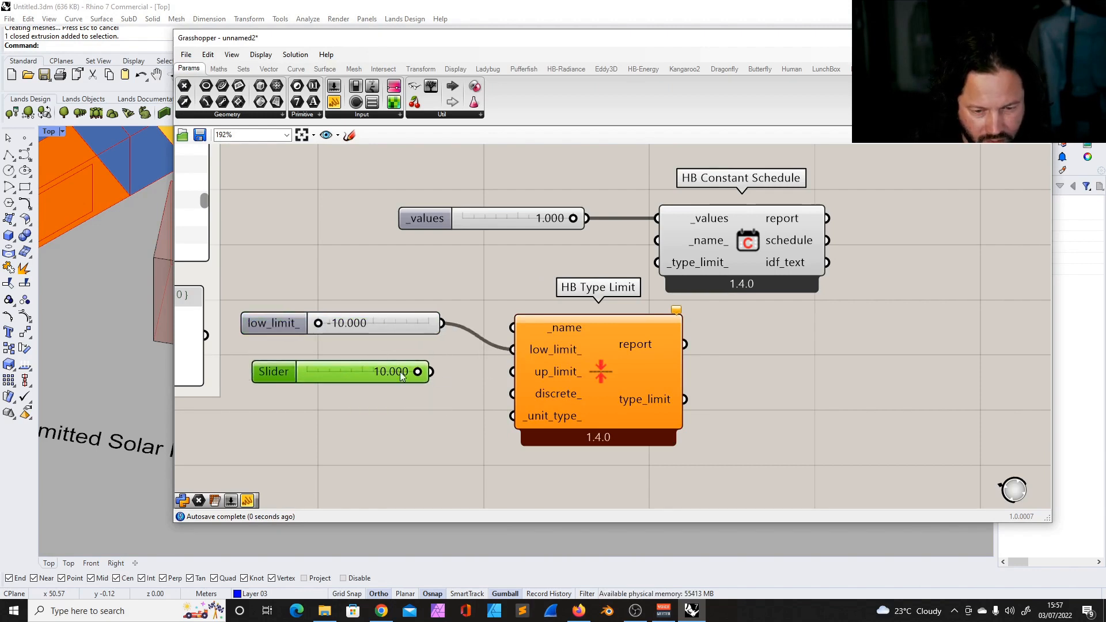
drag(402, 375, 513, 372)
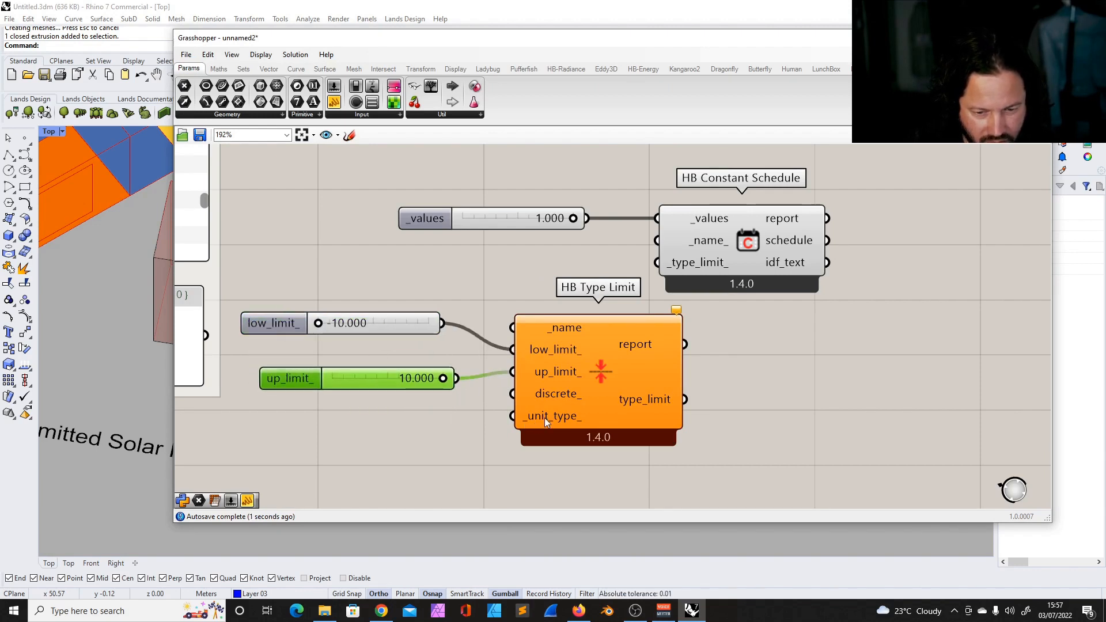
Add a panel reading "temperature" and connect it to the _unit_type_ and _name inputs of HB Type Limit.
mouse_move(545, 420)
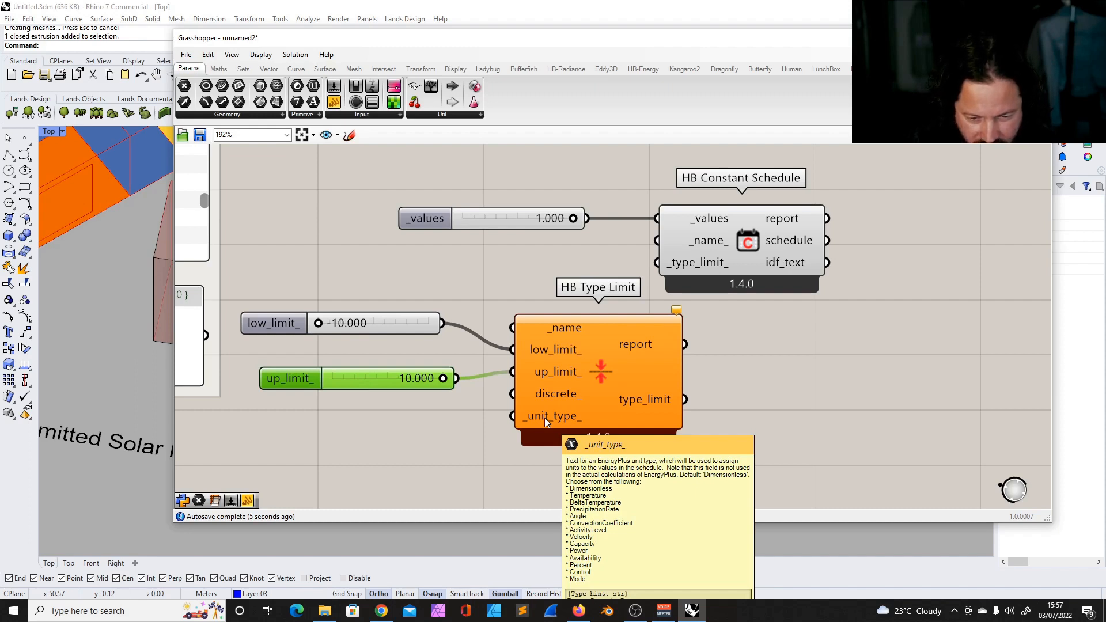
text(tem)
text(perature)
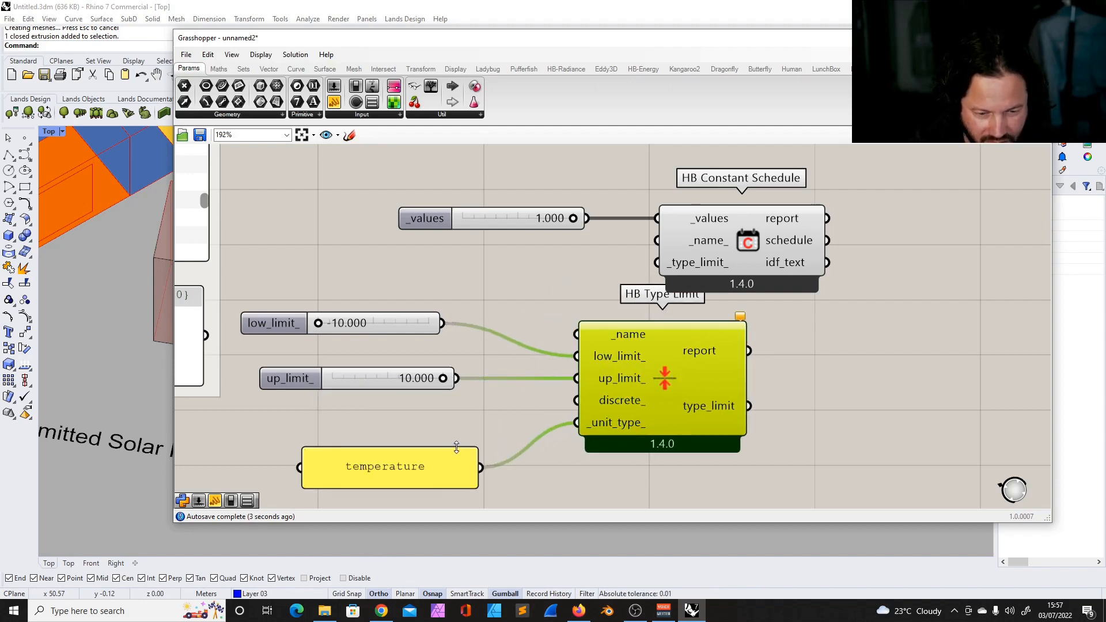
click(438, 468)
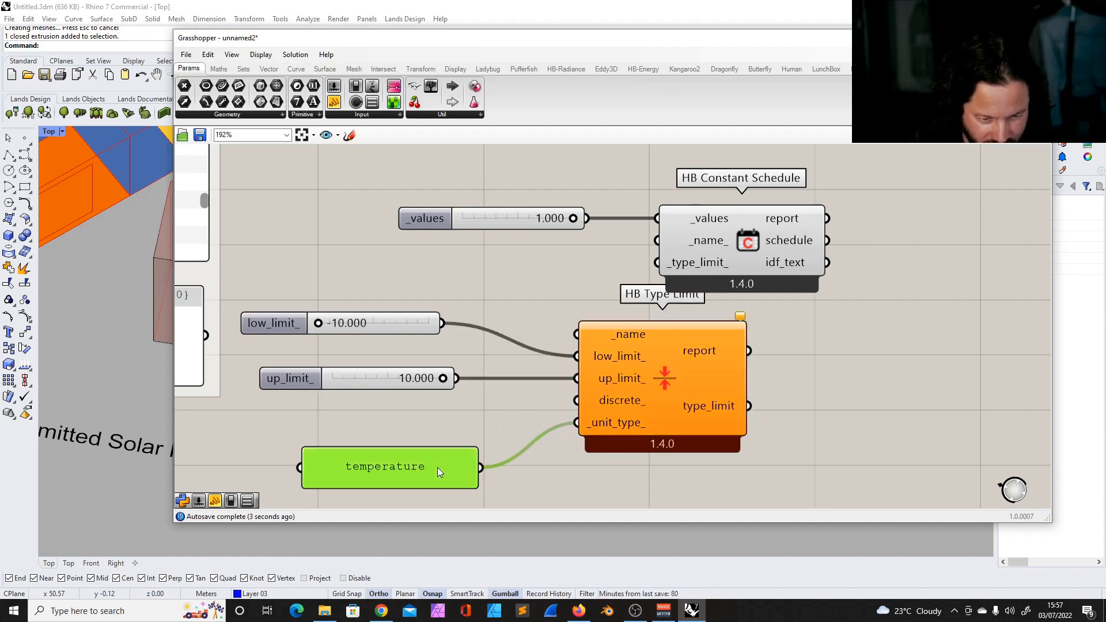
double_click(441, 467)
key(Escape)
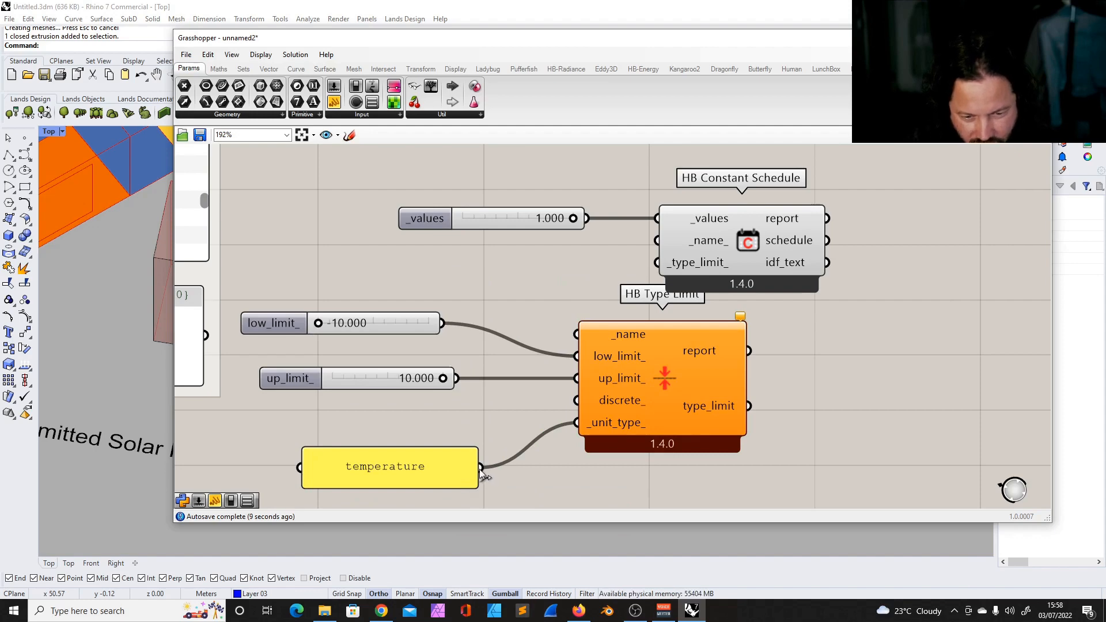
drag(481, 468, 577, 335)
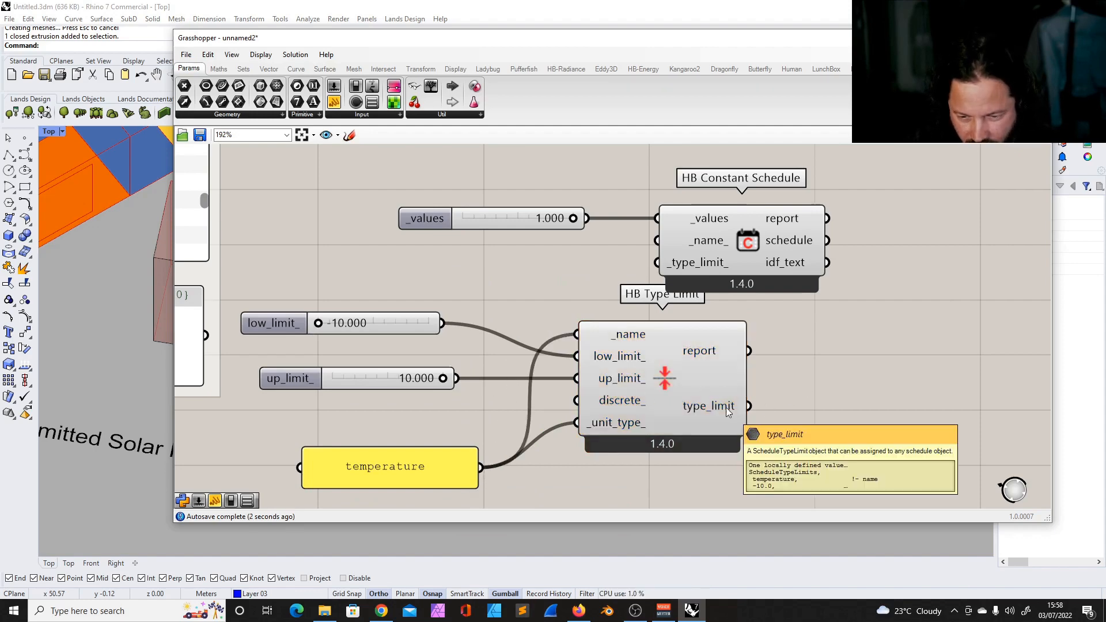
Show the type_limit output of HB Type Limit in a new panel beside the component.
click(440, 466)
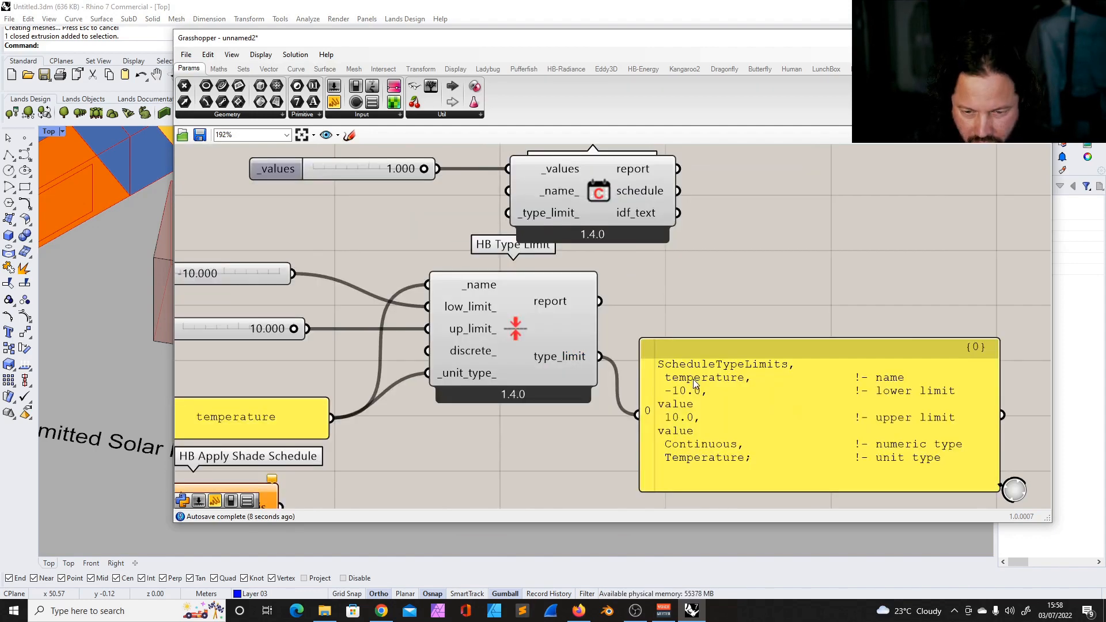
scroll(695, 391, down, 1)
scroll(690, 390, down, 1)
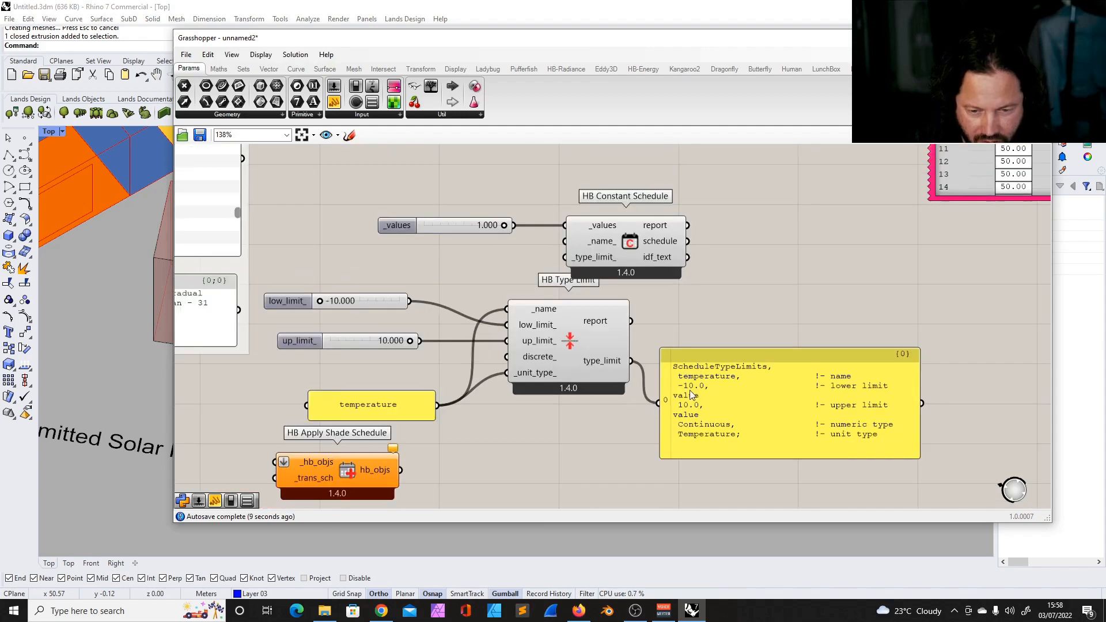
Raise the up_limit_ slider's maximum to 30, and set the low limit to -2.000 and the upper limit to 30.000.
double_click(297, 339)
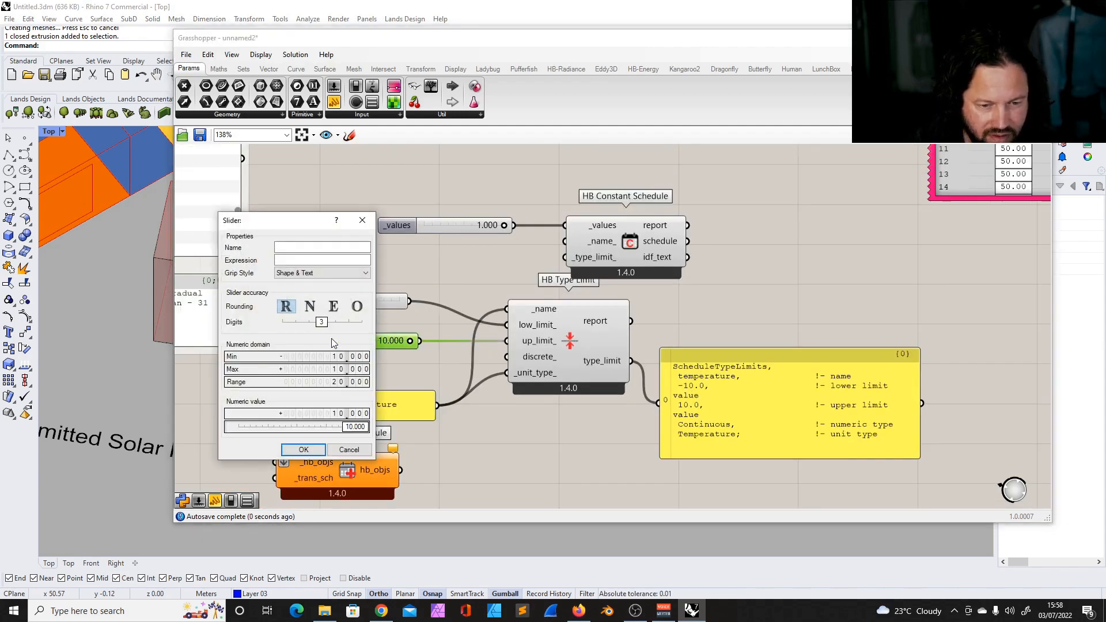
double_click(326, 369)
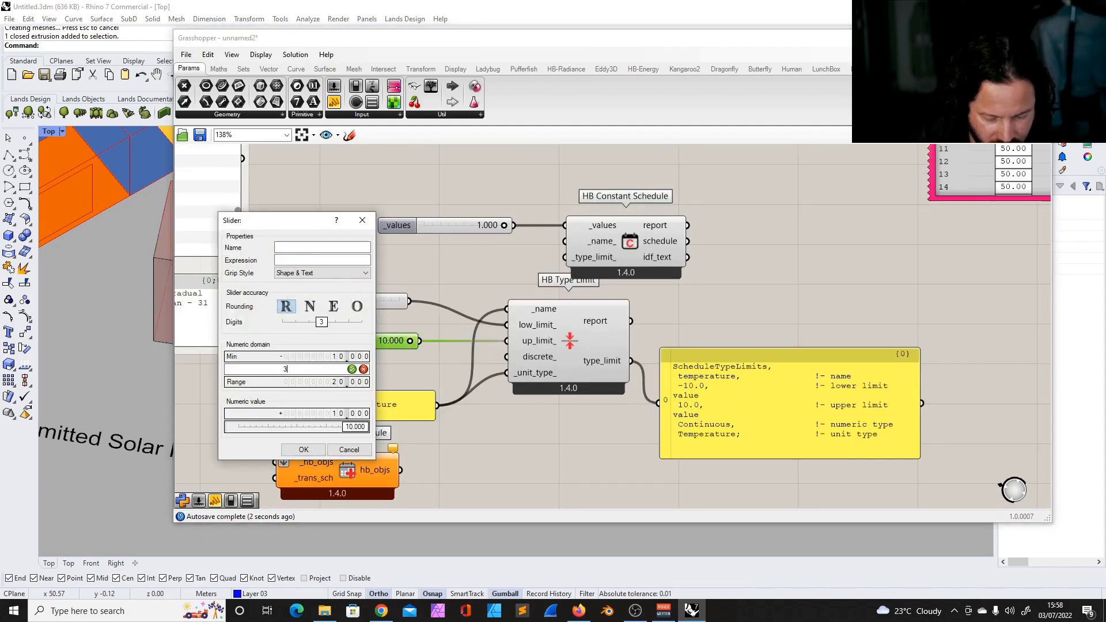
key(Return)
double_click(361, 301)
text(-2)
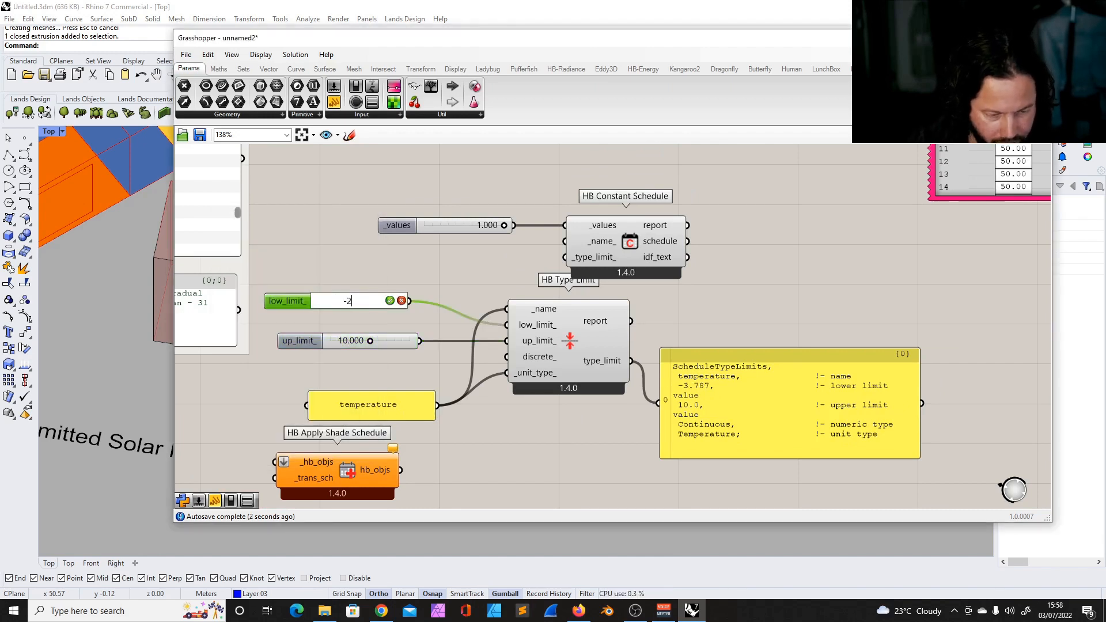
key(Return)
drag(370, 340, 709, 400)
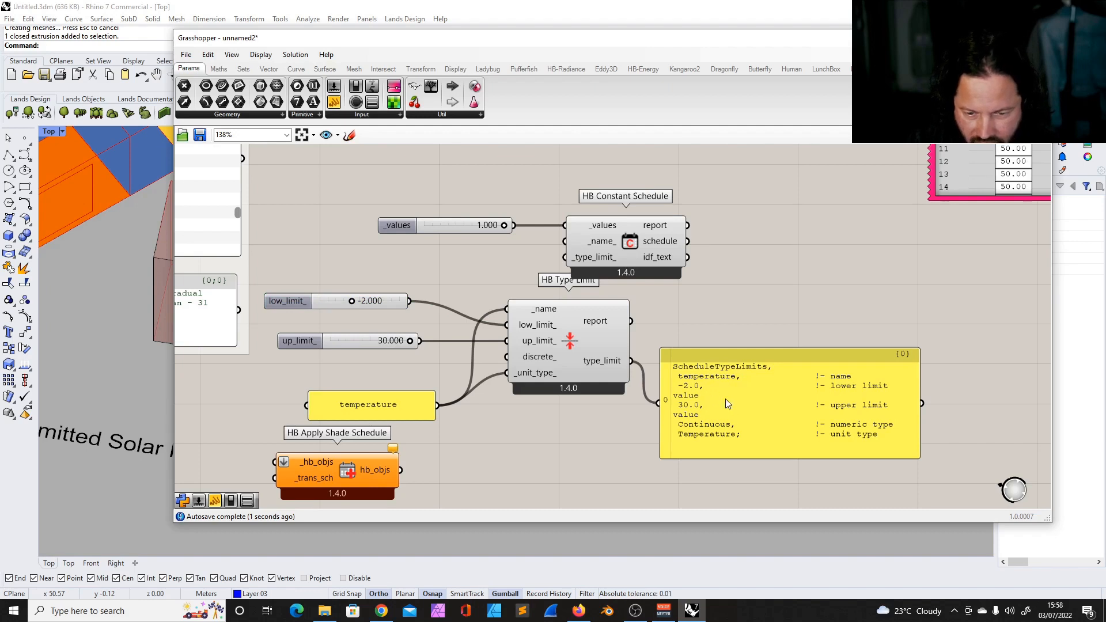
Move HB Constant Schedule and its slider clear of HB Type Limit, and connect type_limit to the _type_limit_ input.
drag(626, 270, 748, 259)
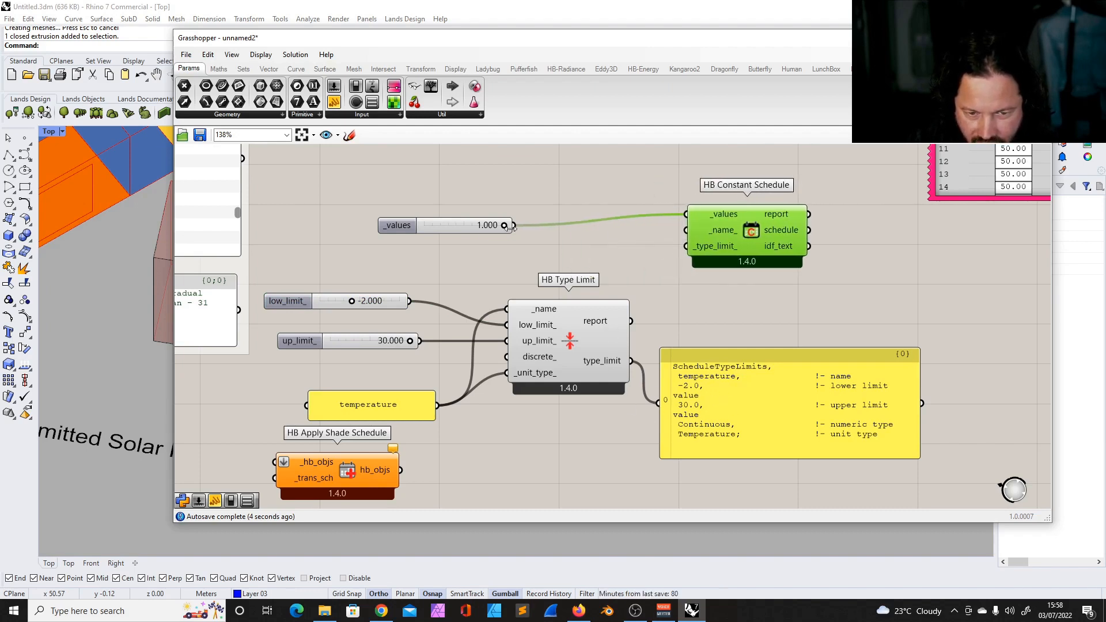
drag(439, 232, 439, 220)
drag(632, 361, 686, 247)
Make the _values slider an integer slider with a range from -100 to 100 and set it to -100.
double_click(400, 216)
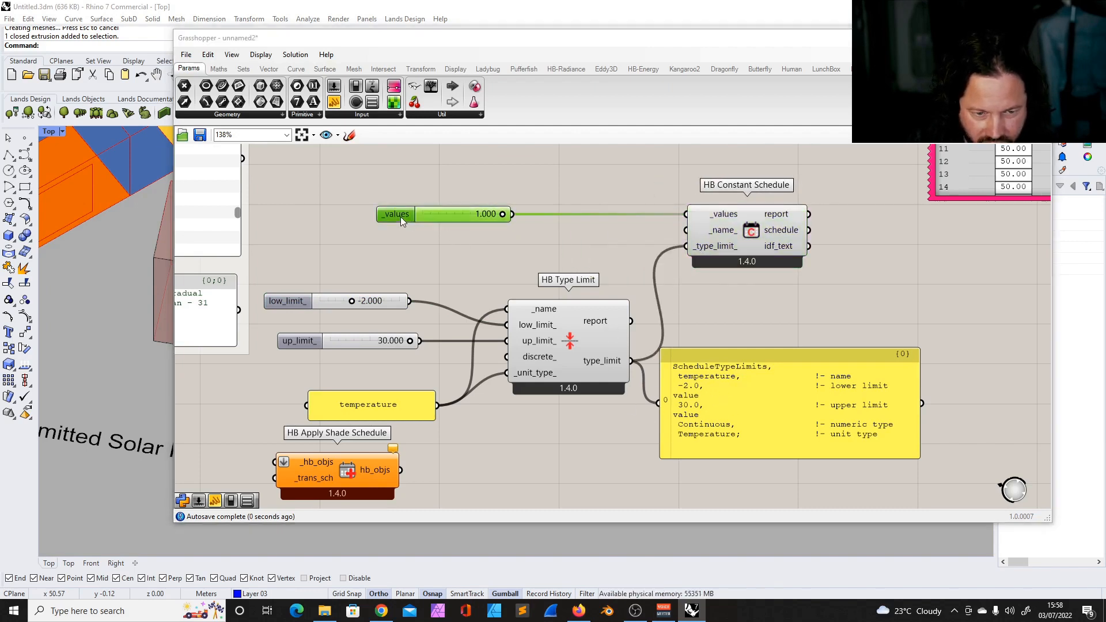
click(416, 187)
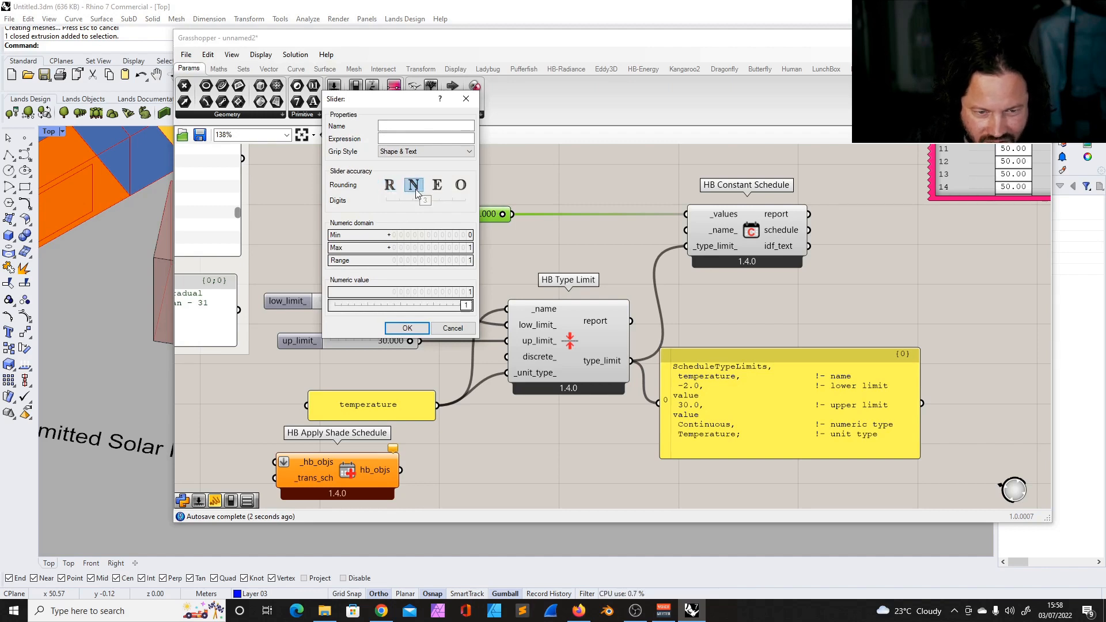
double_click(418, 247)
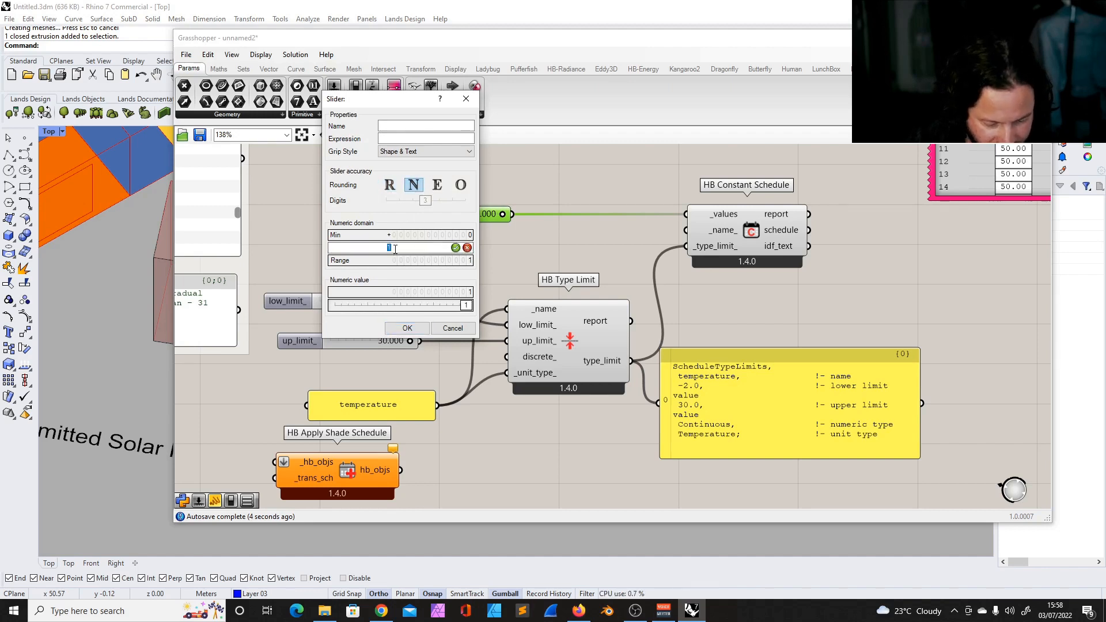
key(Return)
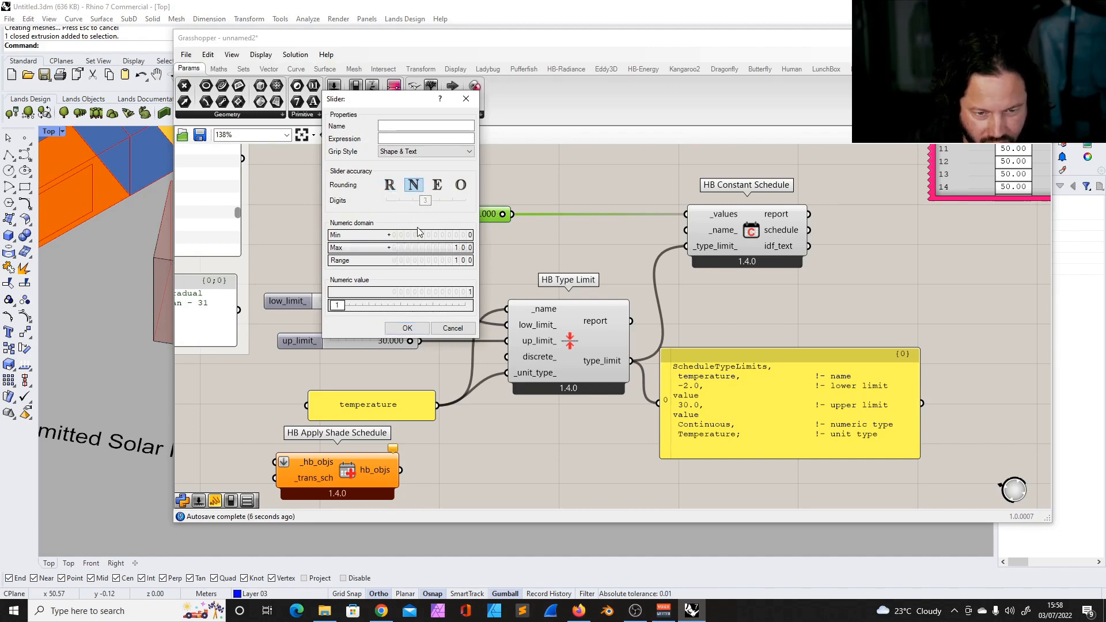
double_click(418, 233)
text(-100)
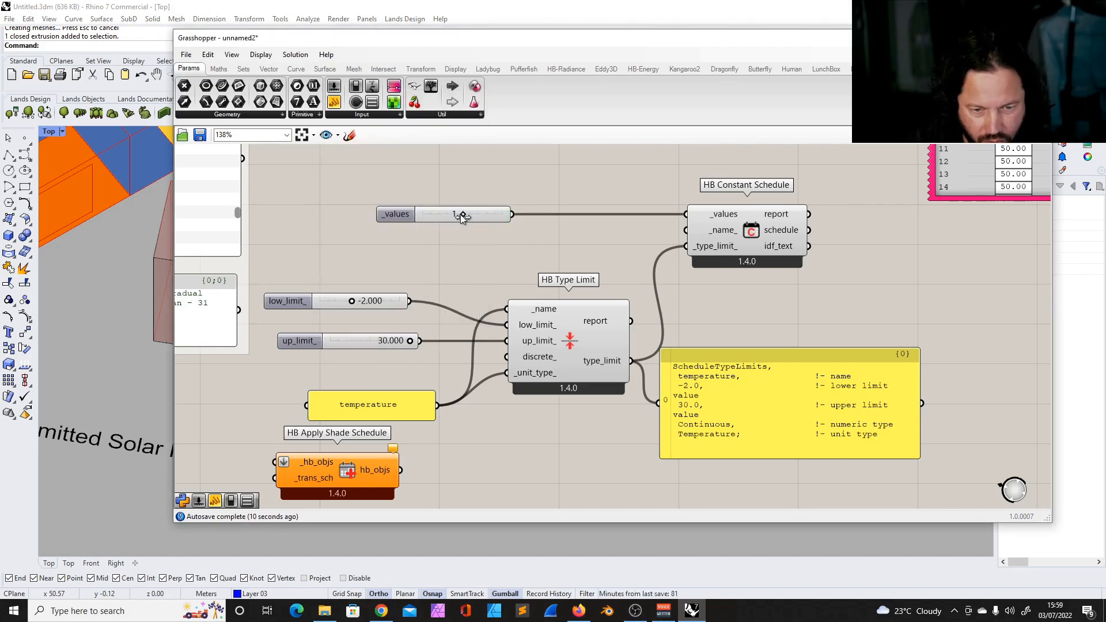
scroll(545, 259, down, 3)
scroll(680, 242, up, 3)
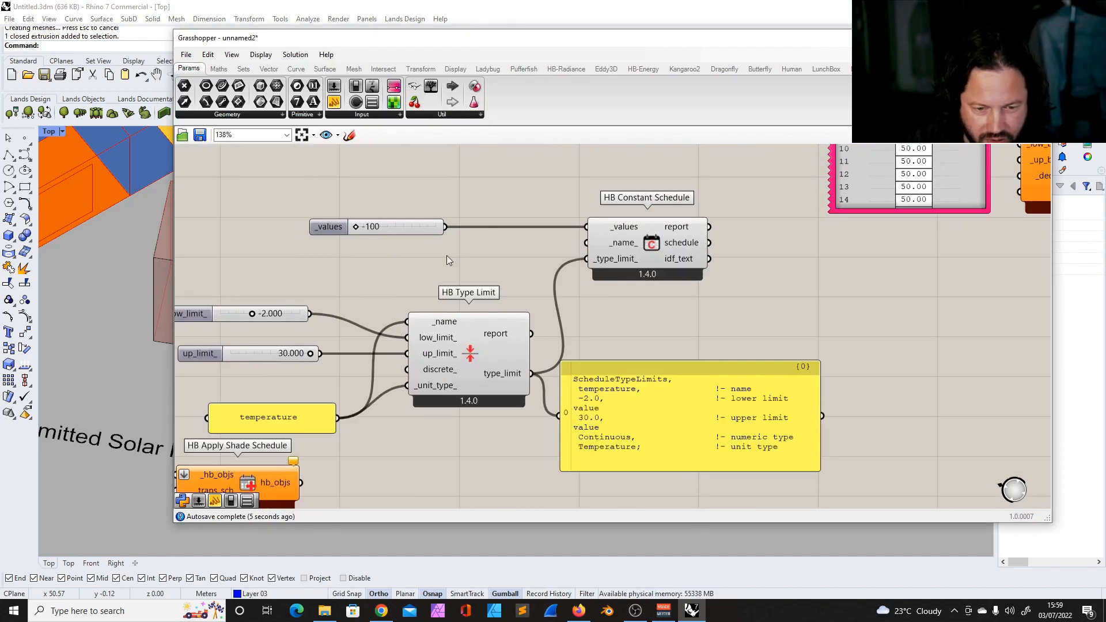
Set the _values slider feeding HB Constant Schedule to 68.
drag(354, 229, 362, 231)
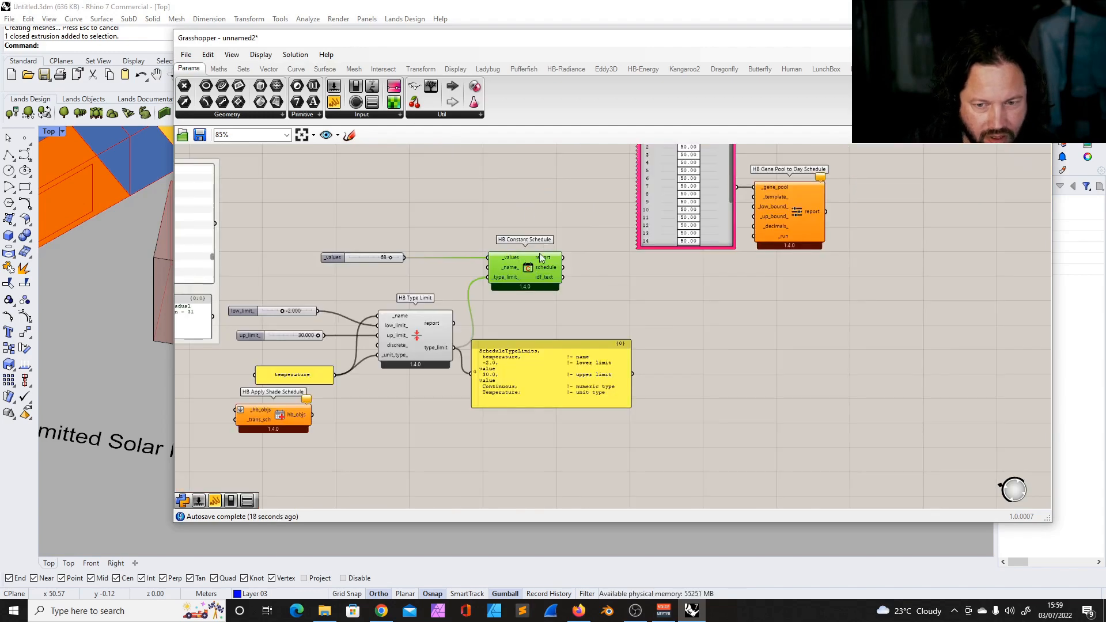
scroll(565, 314, down, 8)
scroll(461, 325, up, 8)
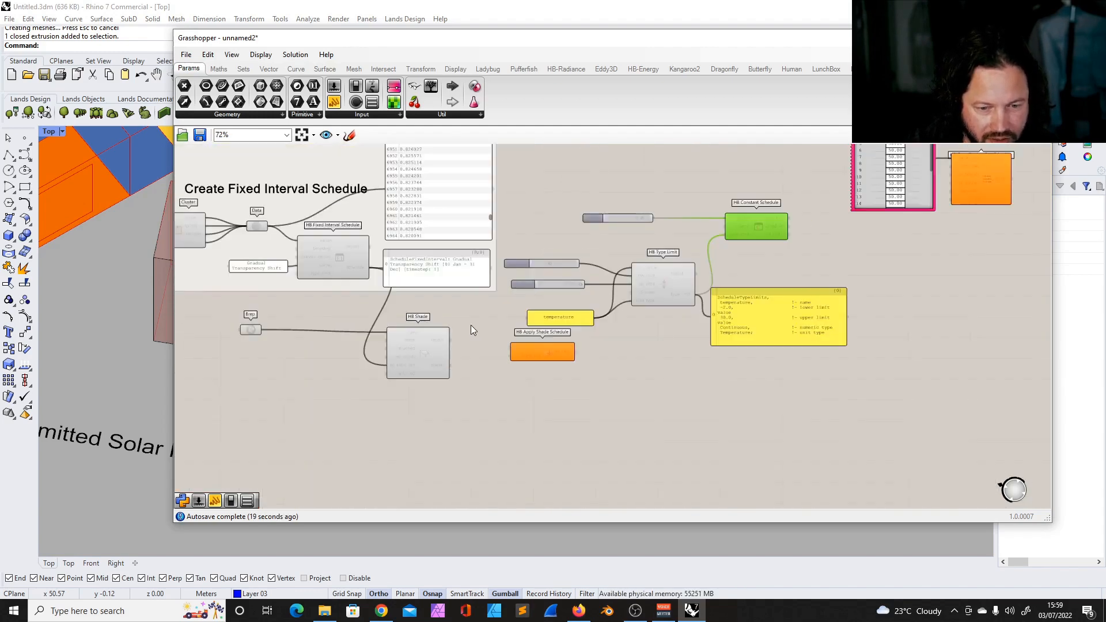
Look over the fixed interval schedule, HB Shade and gene pool parts of the definition.
scroll(375, 281, down, 4)
scroll(292, 230, up, 5)
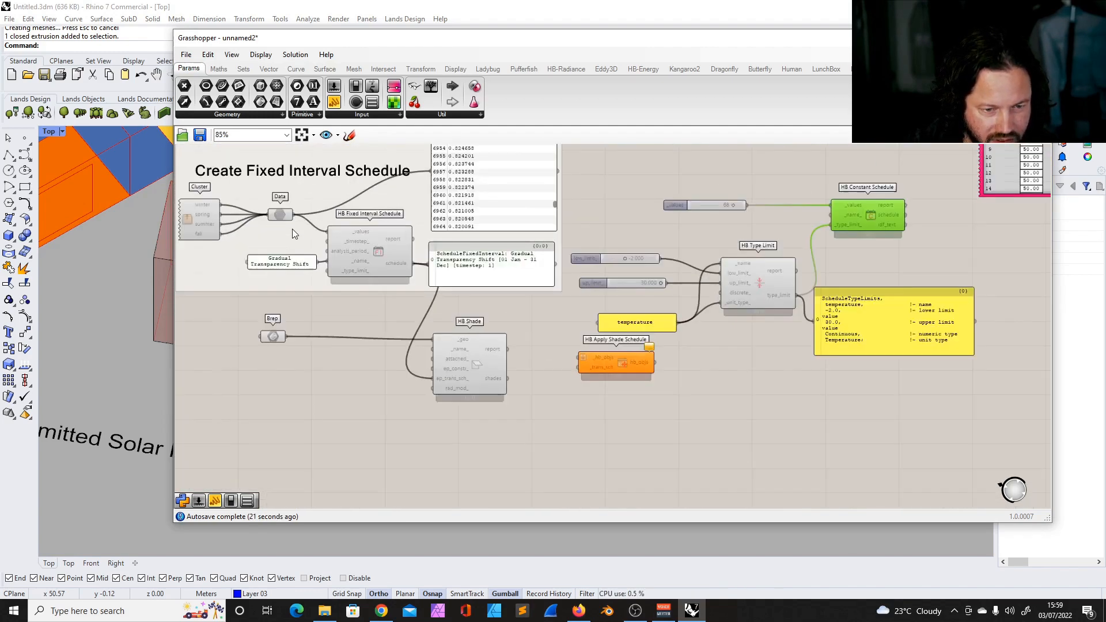
scroll(355, 251, down, 4)
scroll(465, 339, up, 5)
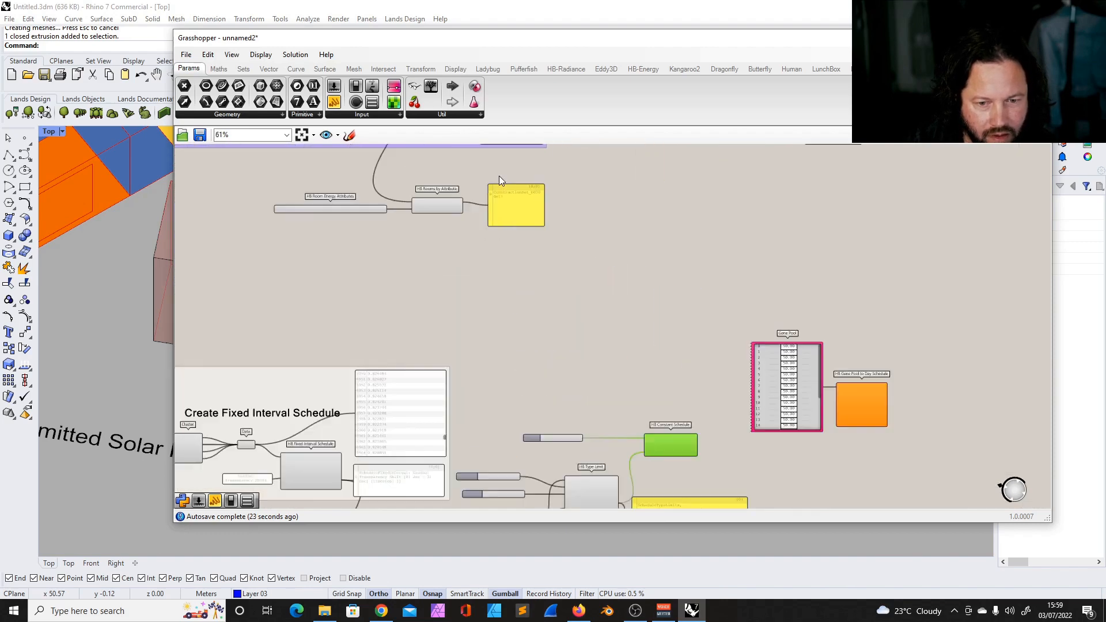
scroll(438, 230, down, 4)
scroll(789, 408, up, 4)
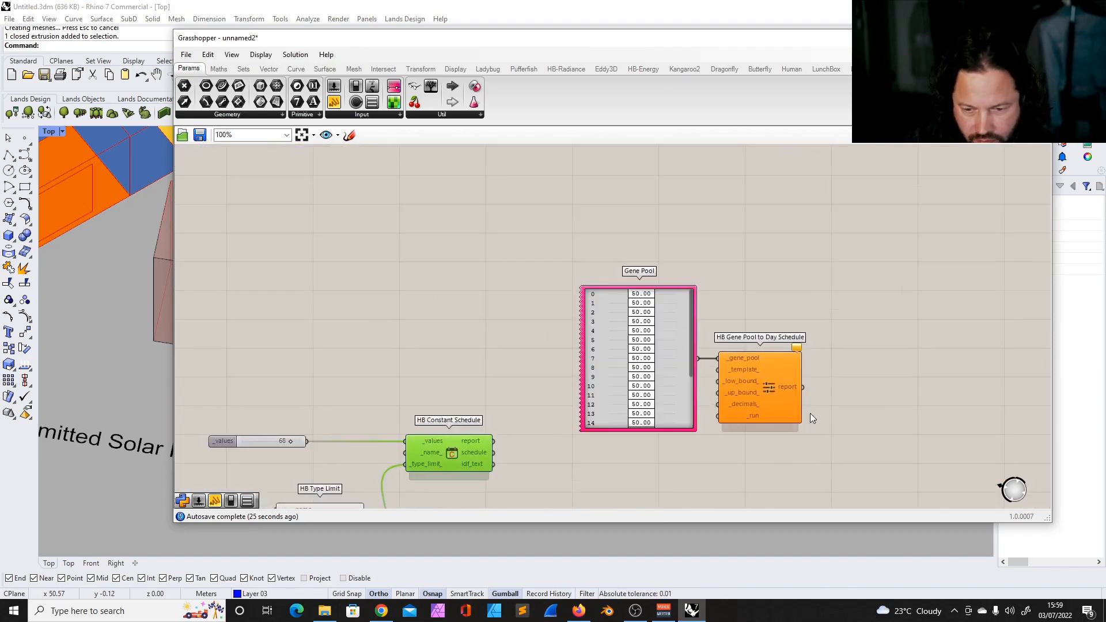
scroll(629, 370, down, 4)
scroll(620, 405, up, 3)
Add HB Schedule to Data, feed it the constant schedule, and connect its data output to LB Deconstruct Data.
click(643, 69)
click(481, 114)
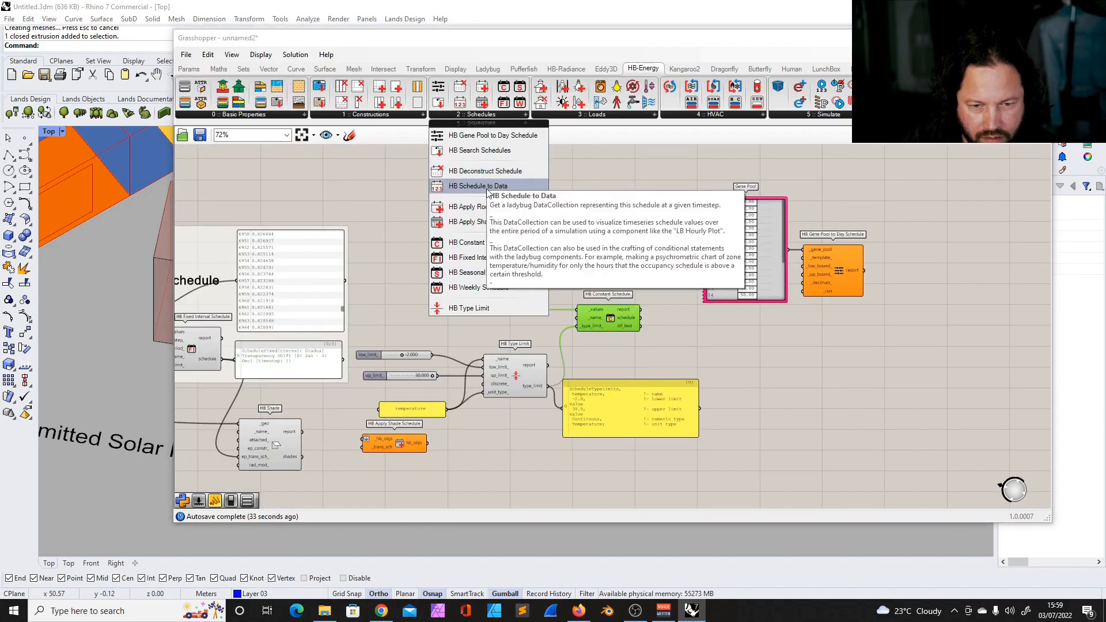
click(485, 186)
click(686, 340)
scroll(686, 326, up, 5)
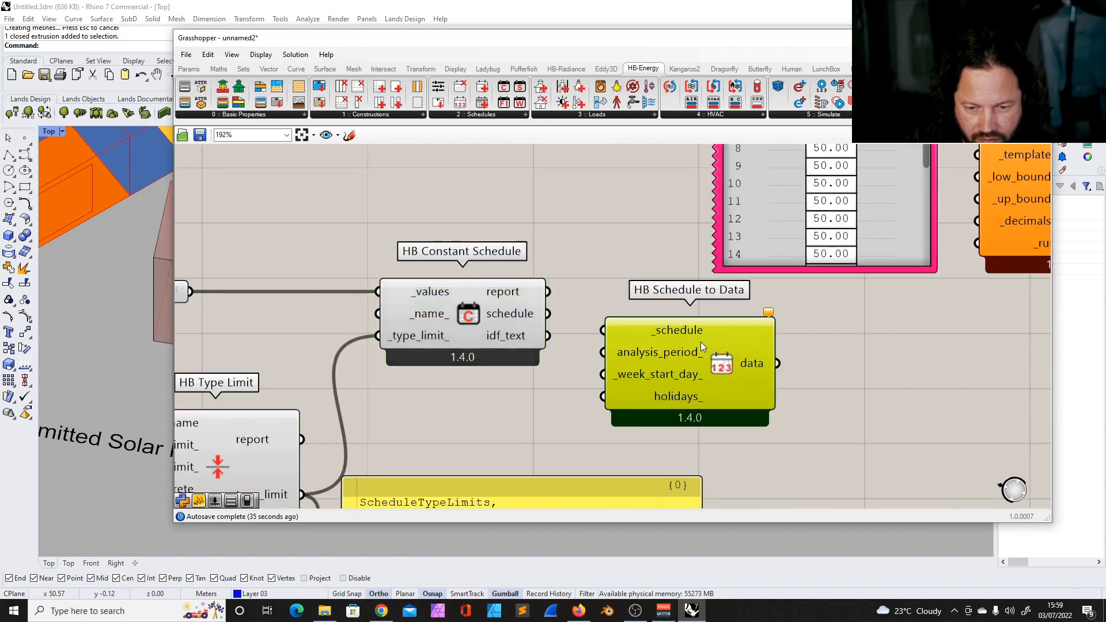
drag(753, 318, 701, 348)
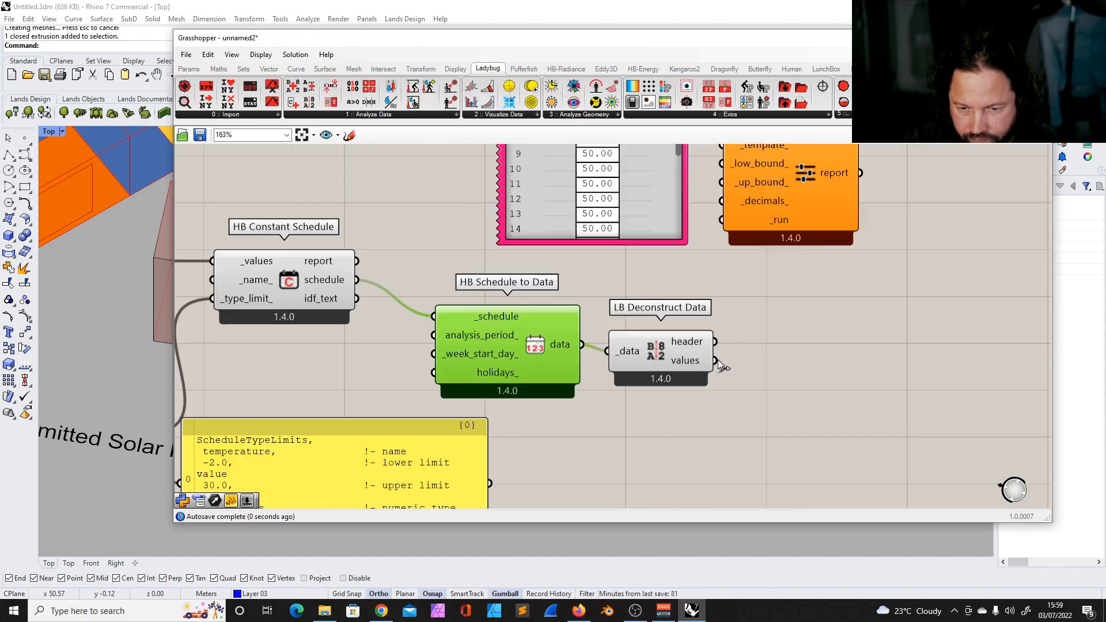
Show the values output of LB Deconstruct Data in a panel, and set the _values slider to -30.
click(713, 340)
drag(714, 338, 714, 343)
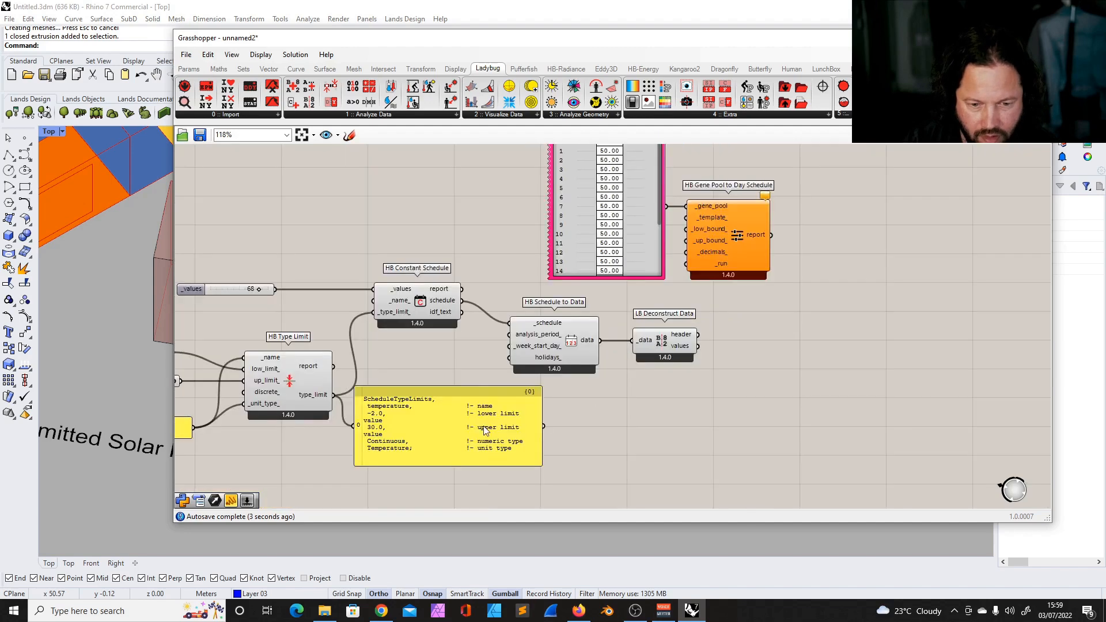
click(440, 420)
drag(441, 420, 502, 424)
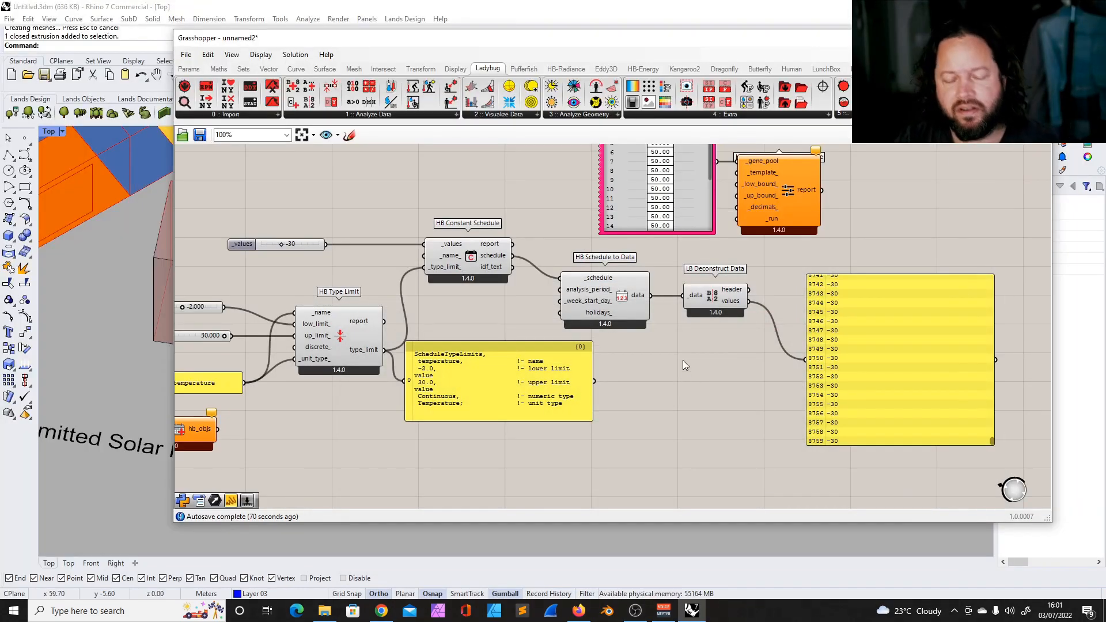
Rearrange the type limit panel, HB Constant Schedule, its _values slider, HB Schedule to Data and LB Deconstruct Data into a tidier layout.
drag(530, 347, 574, 364)
click(499, 304)
drag(471, 245, 477, 255)
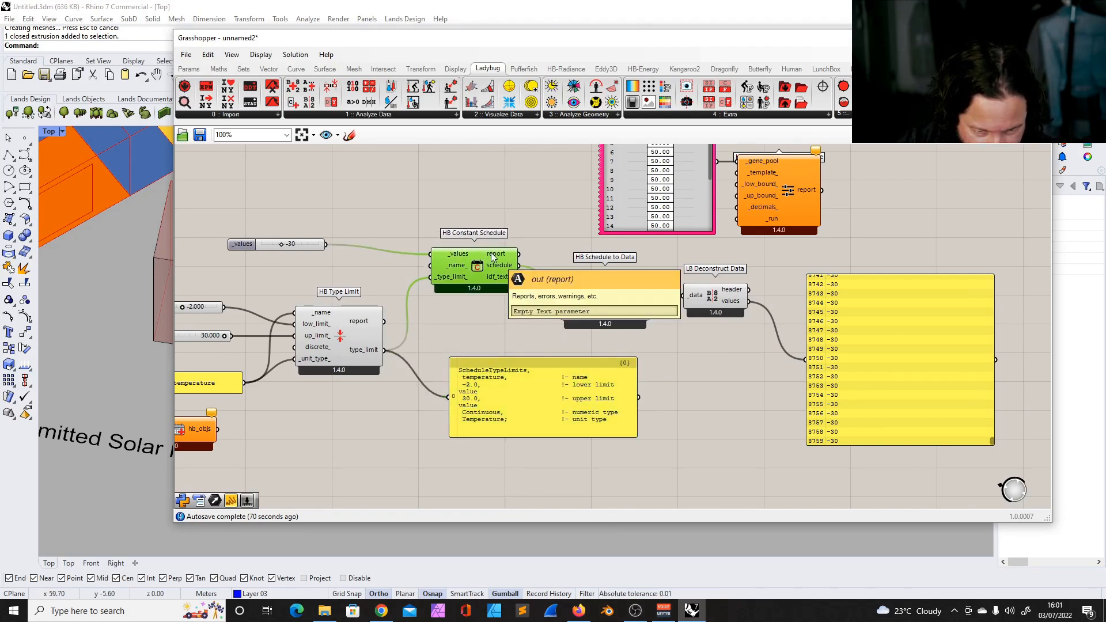
drag(301, 246, 365, 265)
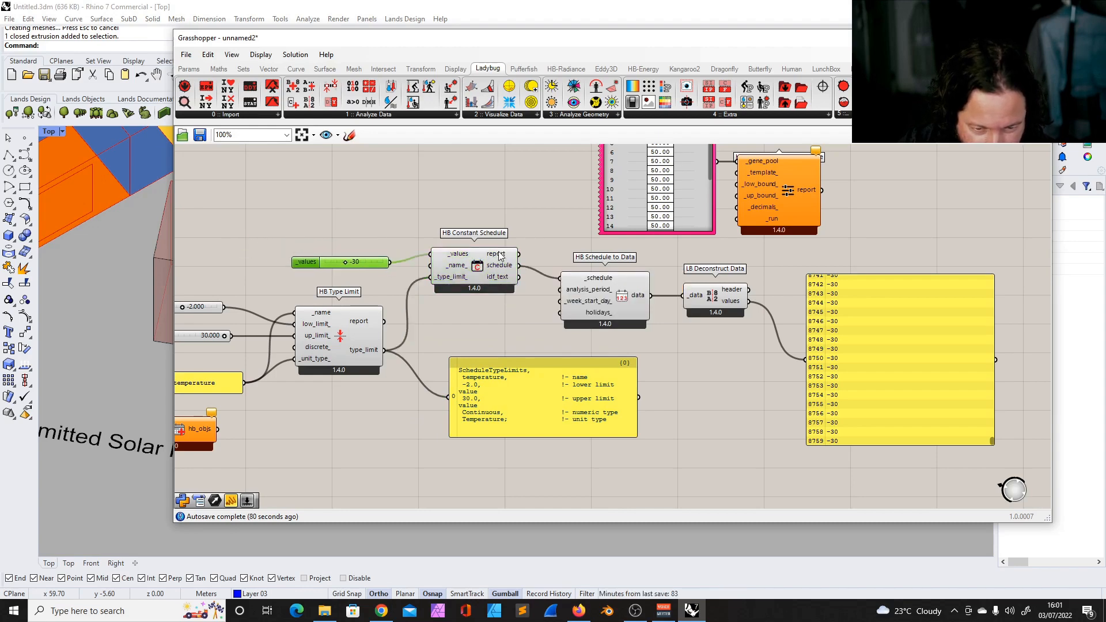
click(469, 257)
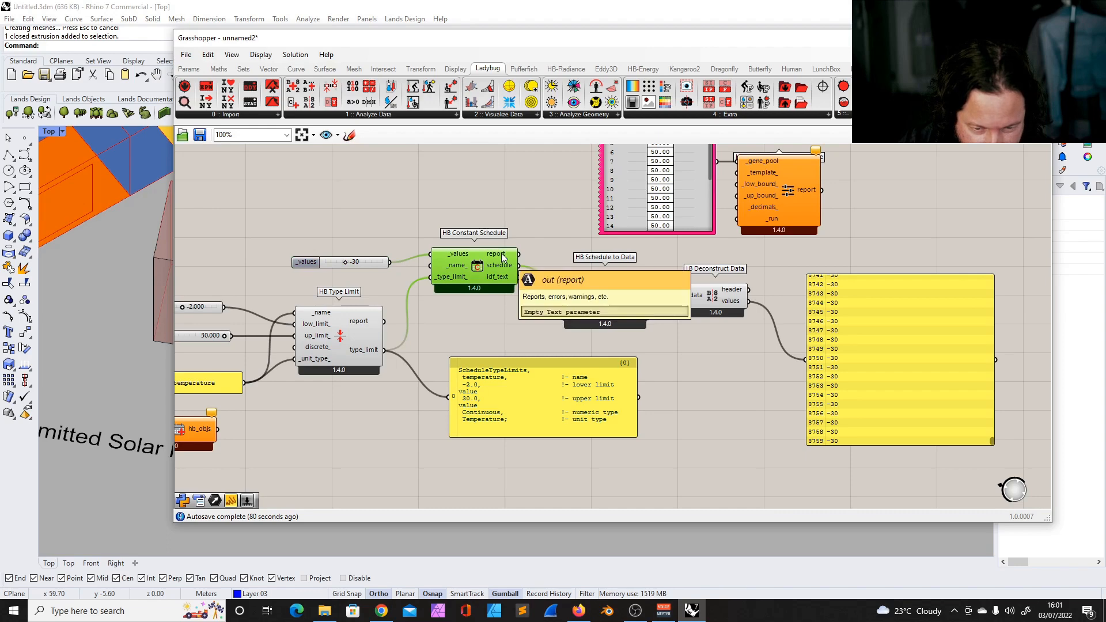
click(579, 295)
click(866, 317)
drag(720, 295, 713, 304)
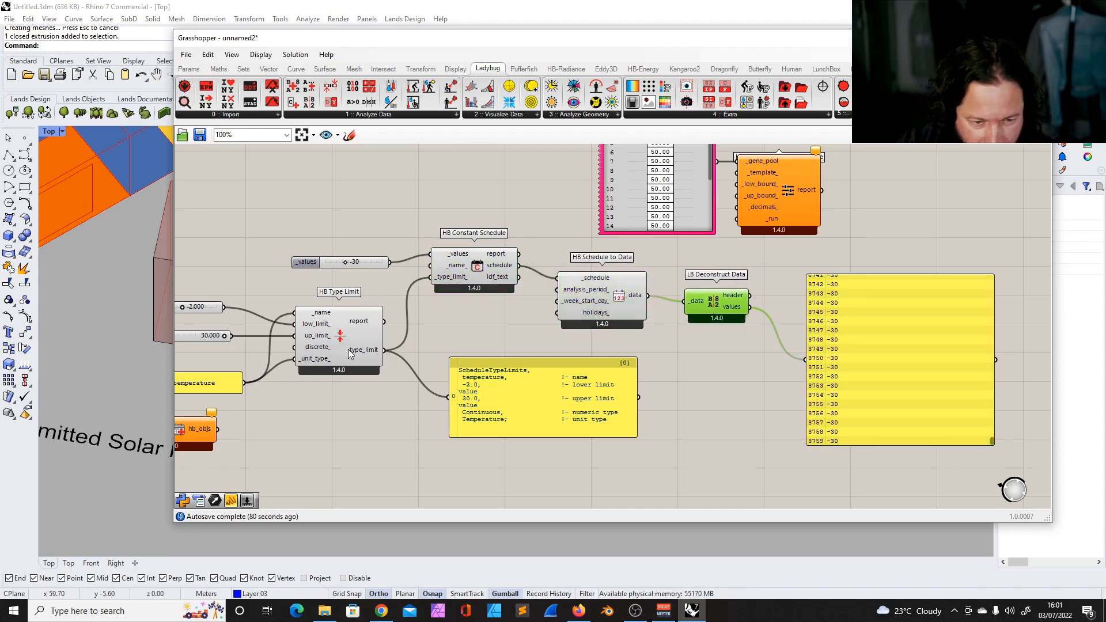
Nudge the _values slider level with the _values input of HB Constant Schedule.
click(506, 331)
scroll(506, 331, down, 2)
scroll(382, 285, up, 4)
click(350, 262)
drag(350, 262, 356, 257)
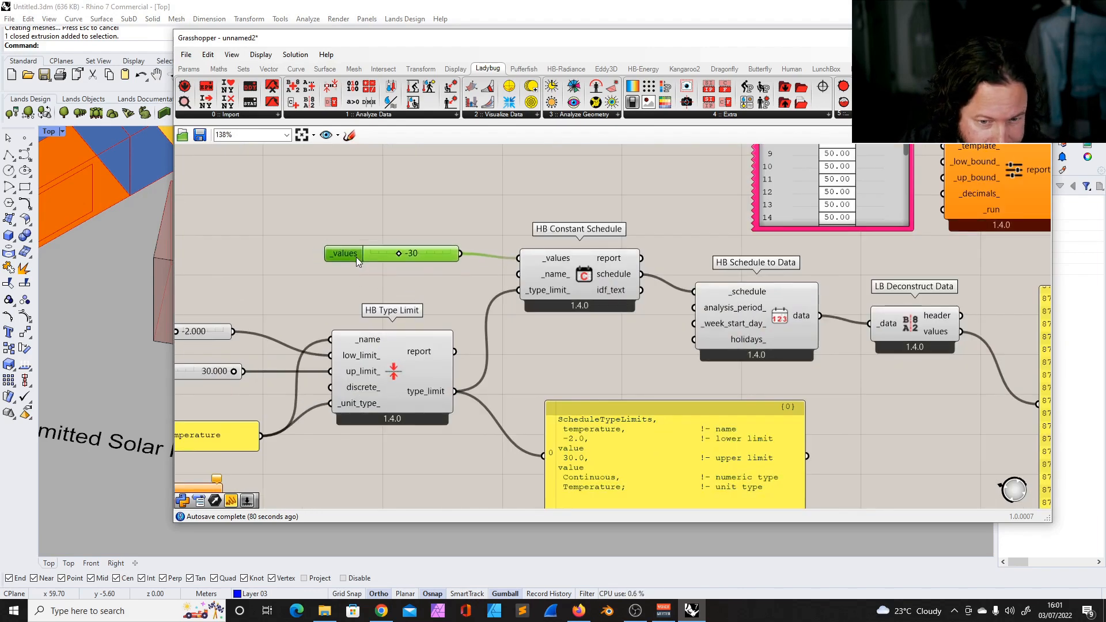
click(563, 347)
mouse_move(570, 279)
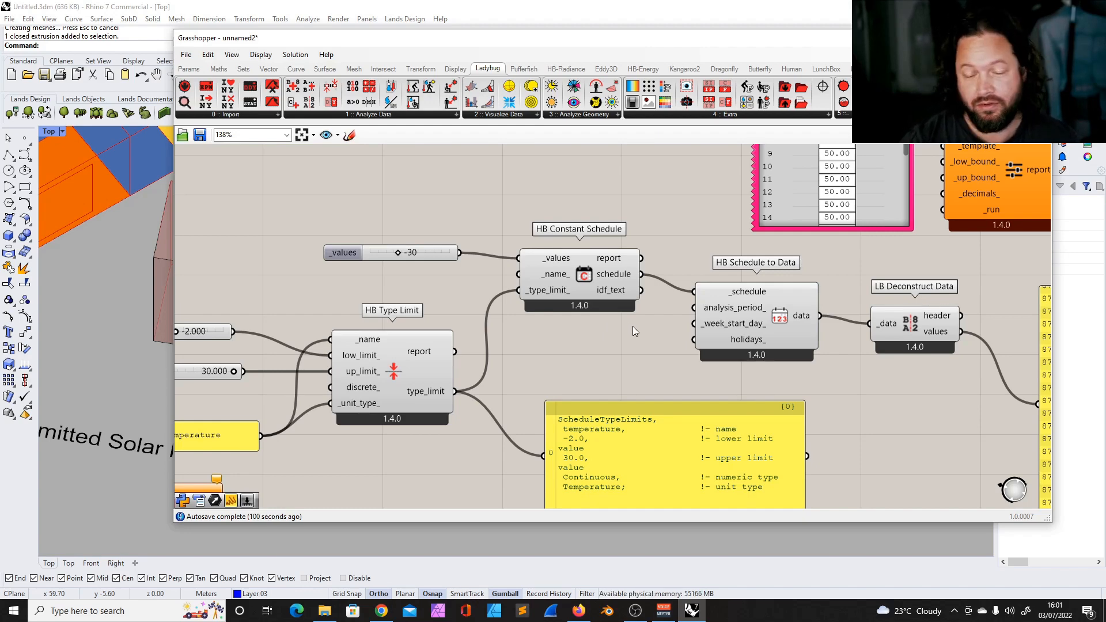
drag(436, 255, 438, 260)
click(574, 342)
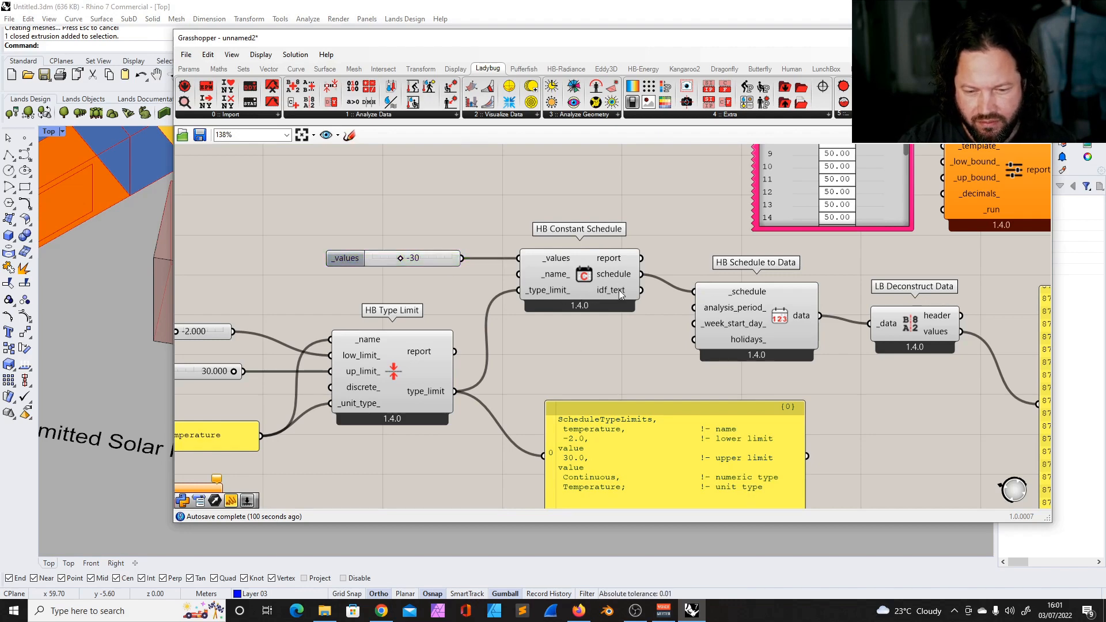
Set the _values slider to 18 and show the idf_text output of HB Constant Schedule in a panel below it.
mouse_move(620, 295)
scroll(644, 378, up, 2)
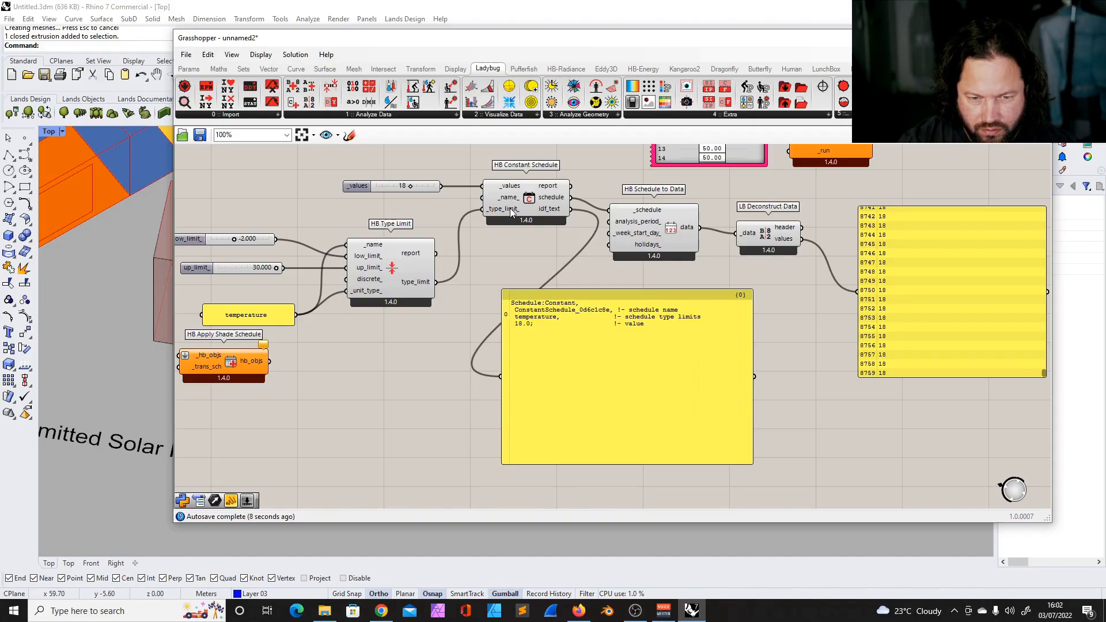
mouse_move(511, 212)
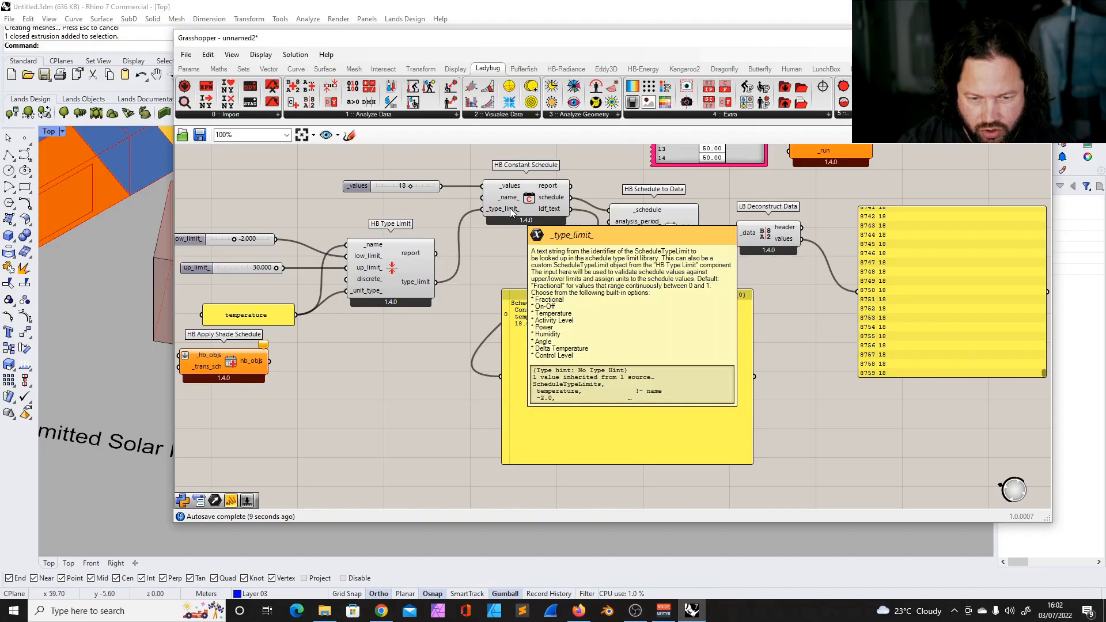
scroll(474, 262, down, 6)
scroll(503, 249, up, 5)
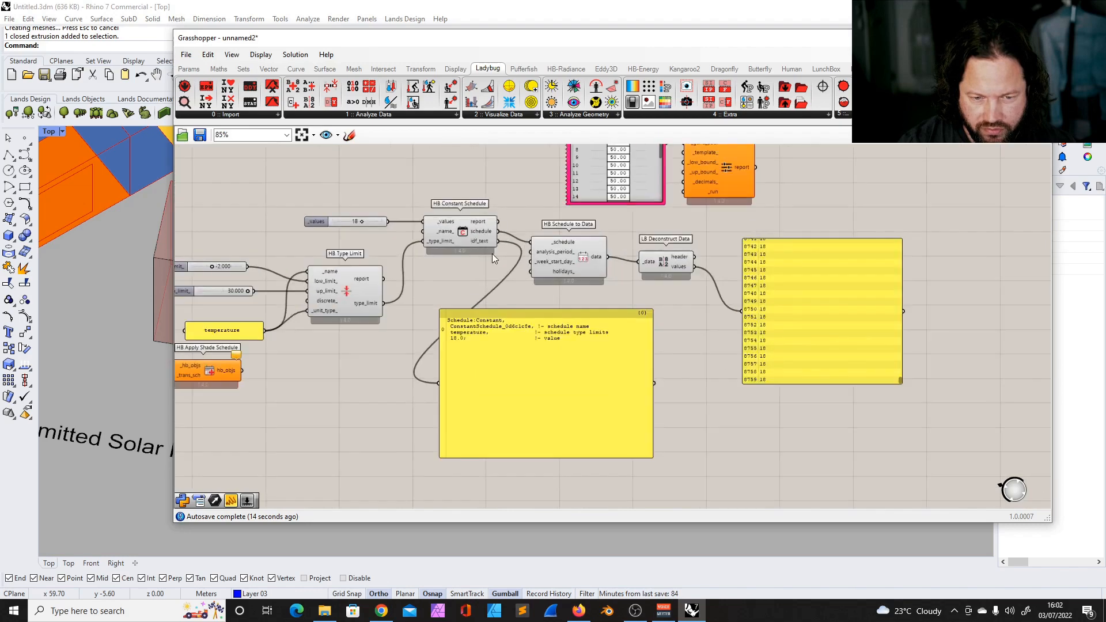
Shift HB Constant Schedule slightly and realign its _values slider with it.
mouse_move(461, 230)
mouse_down()
mouse_move(457, 247)
mouse_move(465, 242)
mouse_up()
drag(375, 227, 376, 233)
scroll(418, 315, up, 2)
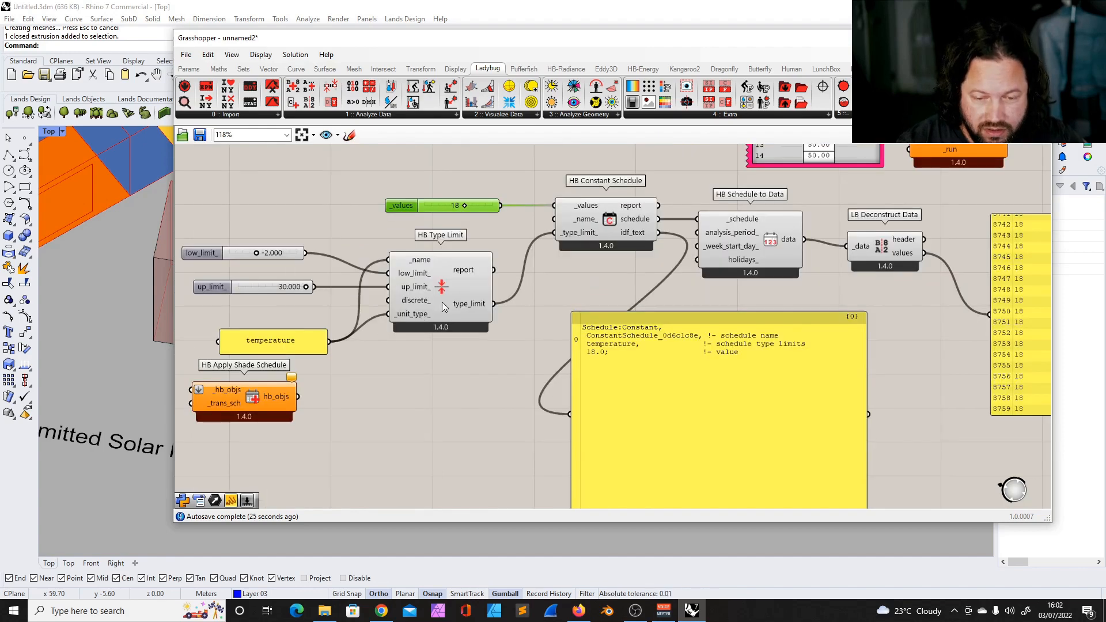
drag(482, 205, 476, 205)
Move HB Schedule to Data, LB Deconstruct Data and the two output panels farther away from HB Constant Schedule.
drag(780, 240, 508, 348)
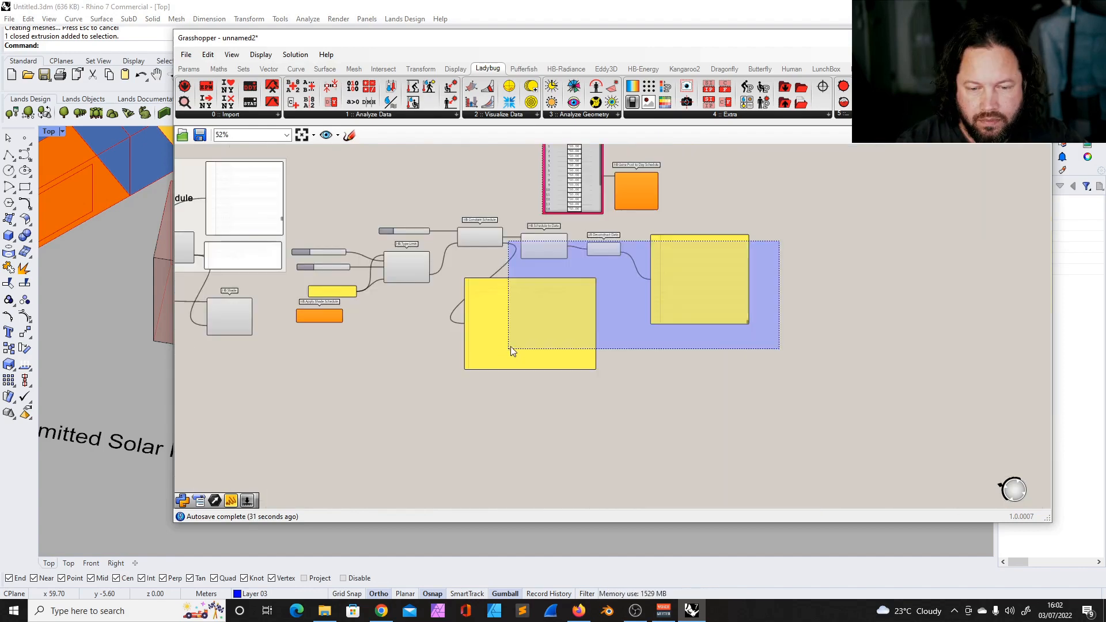
scroll(547, 233, up, 2)
drag(548, 248, 608, 283)
click(582, 236)
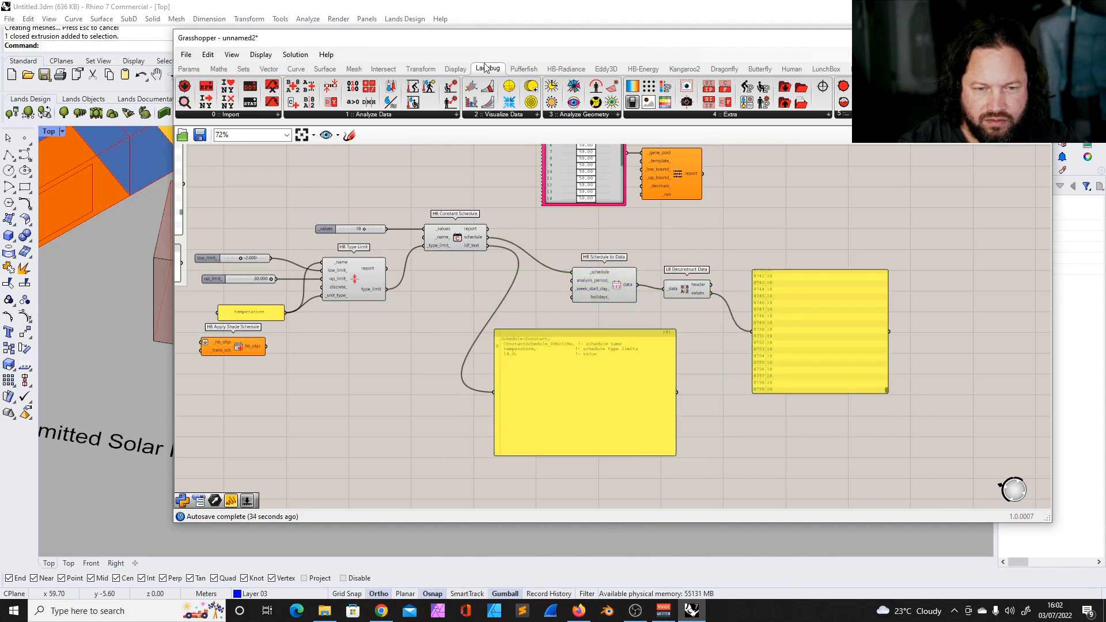
Add an HB Seasonal Schedule component in the empty area below HB Apply Shade Schedule.
click(643, 68)
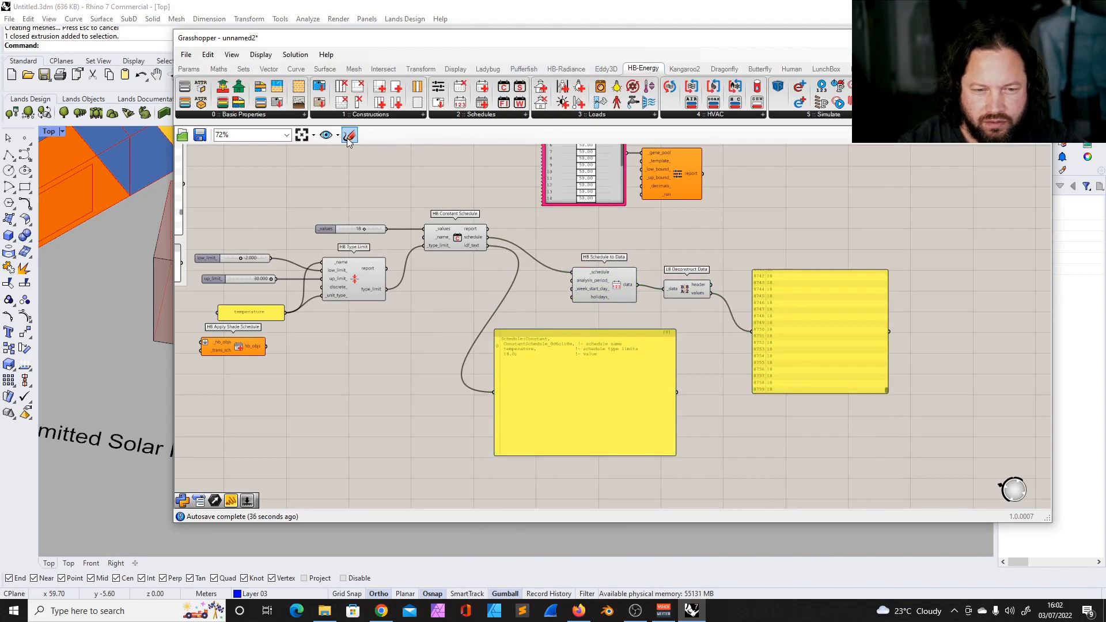
click(496, 115)
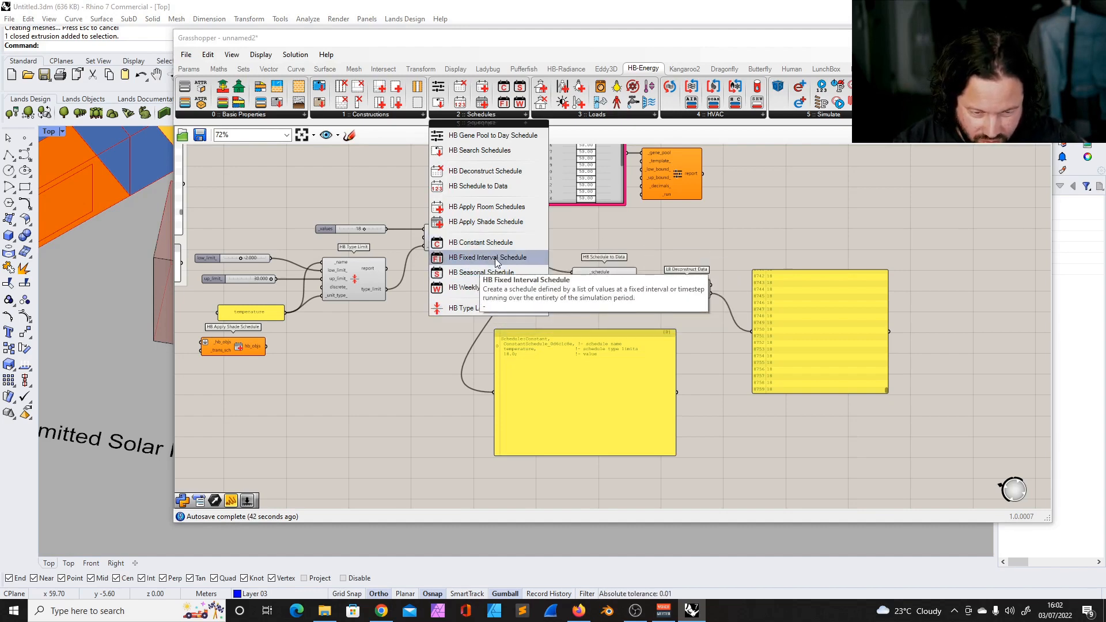
scroll(438, 328, down, 5)
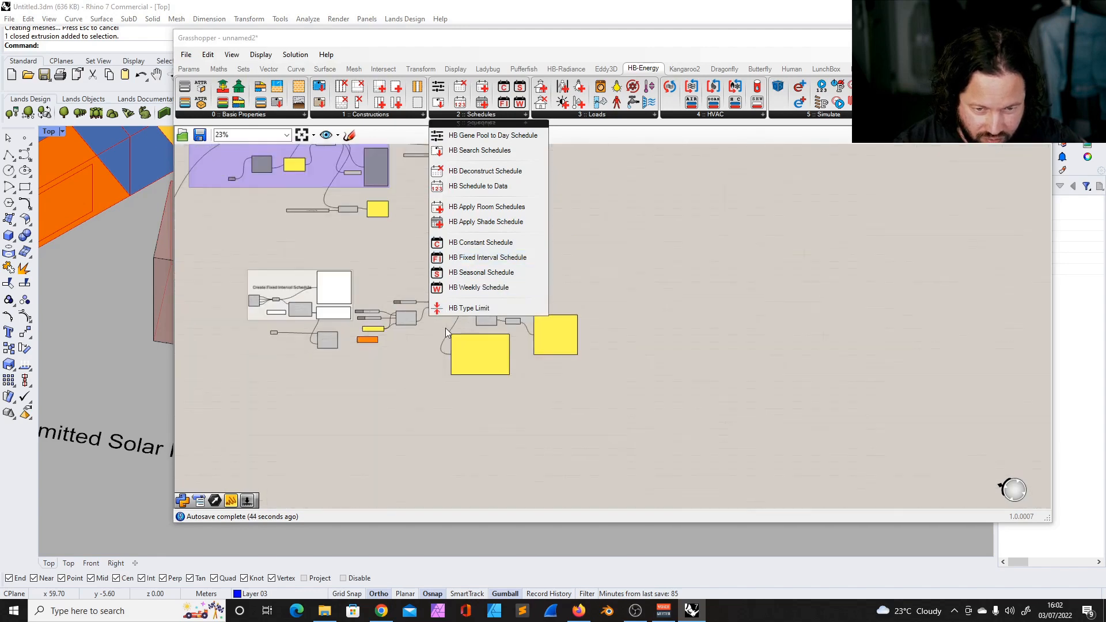
scroll(311, 303, up, 5)
click(481, 115)
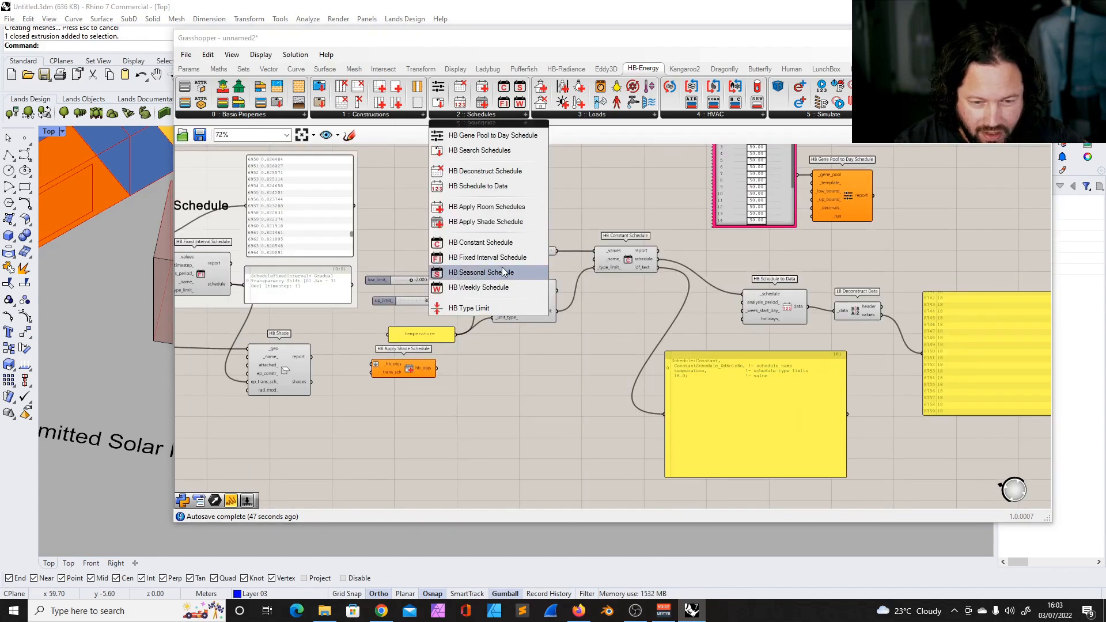
click(495, 273)
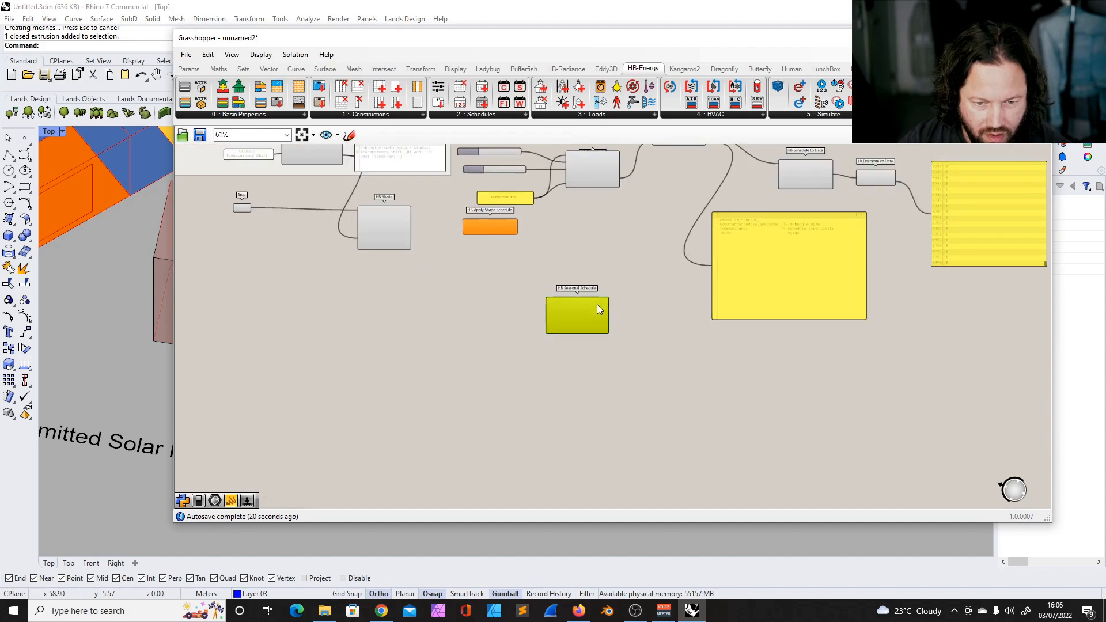
scroll(597, 310, up, 4)
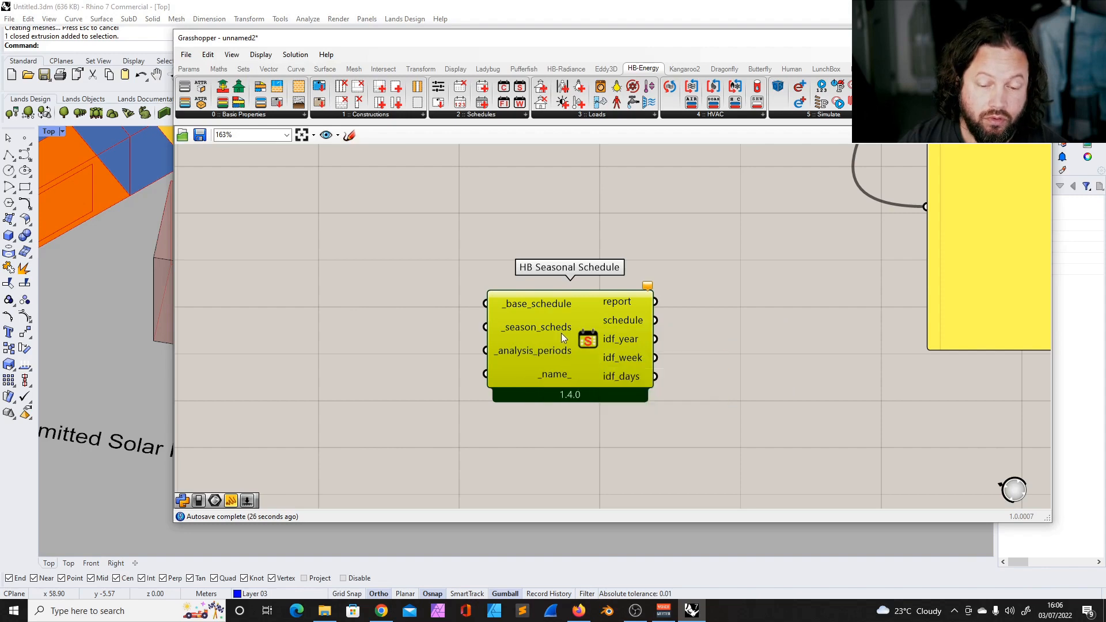
drag(534, 336, 578, 331)
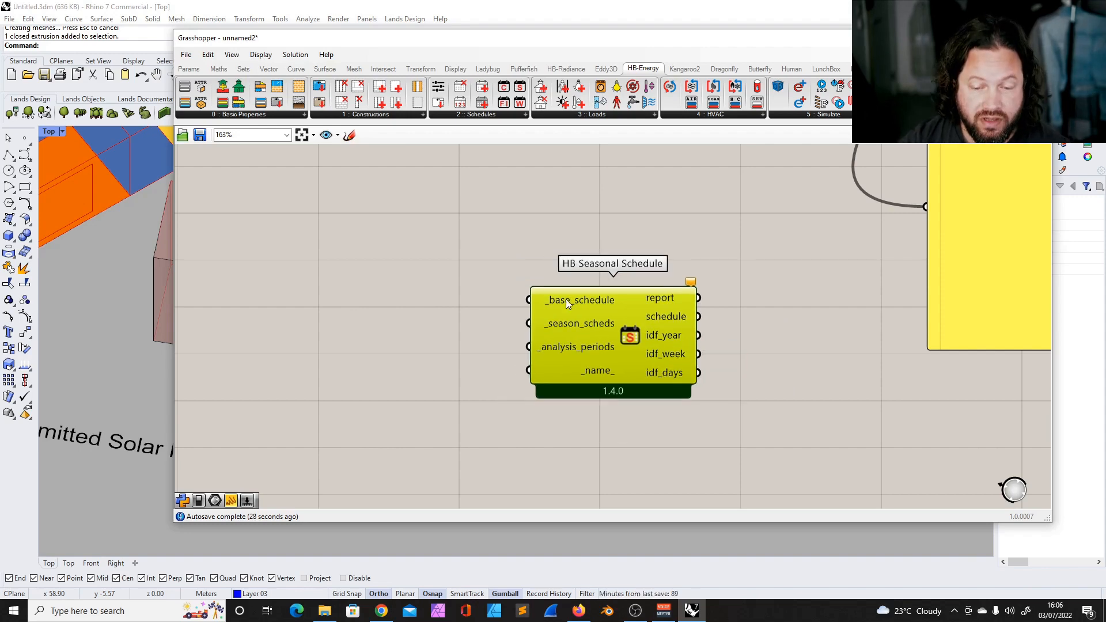
Place an HB Weekly Schedule beside HB Seasonal Schedule and connect its schedule output to the _base_schedule input.
scroll(615, 360, down, 6)
scroll(519, 255, up, 6)
scroll(513, 246, down, 2)
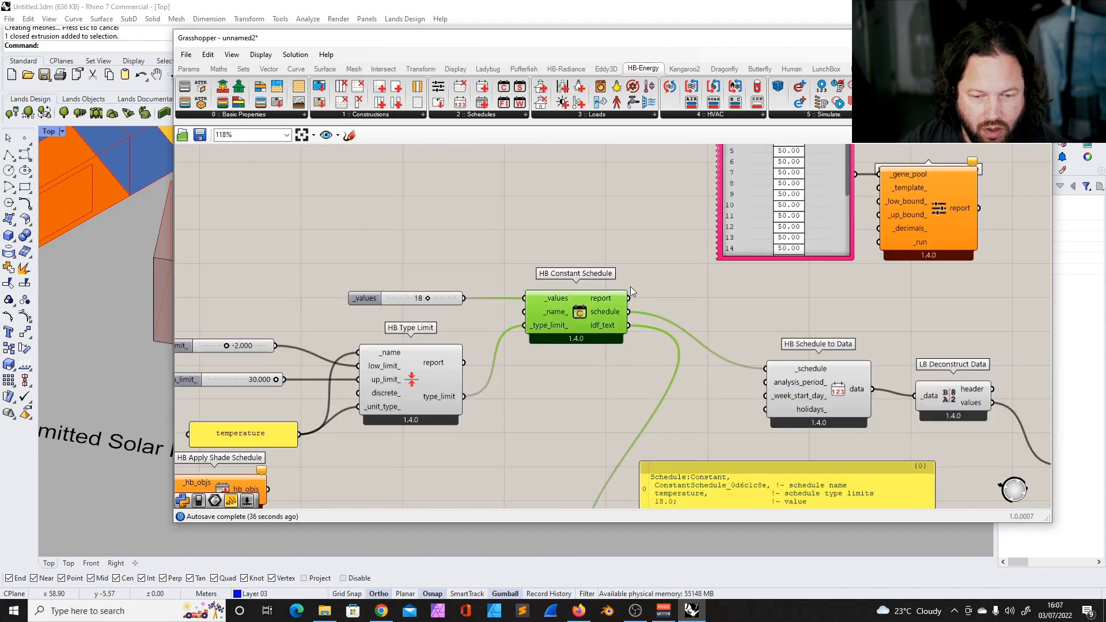
scroll(631, 285, down, 5)
scroll(544, 425, up, 4)
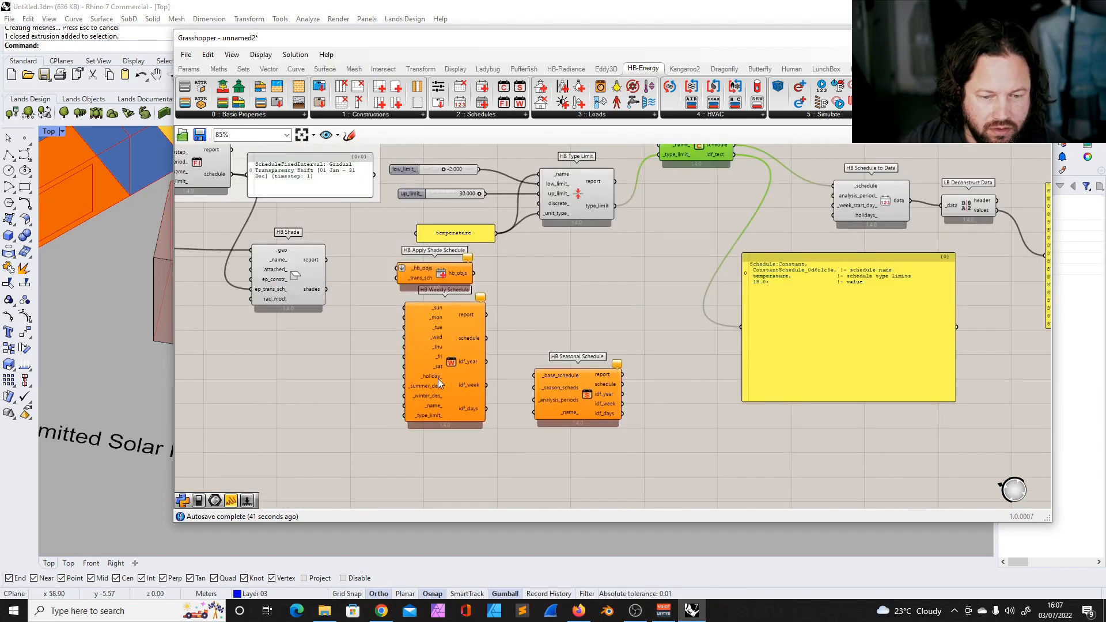
click(426, 384)
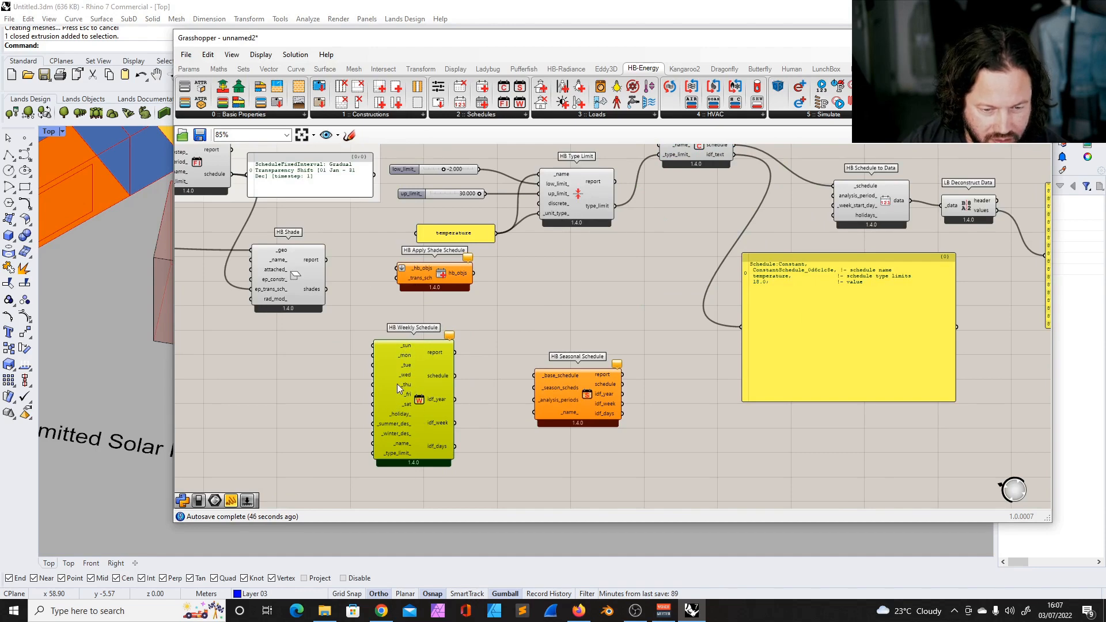
click(479, 406)
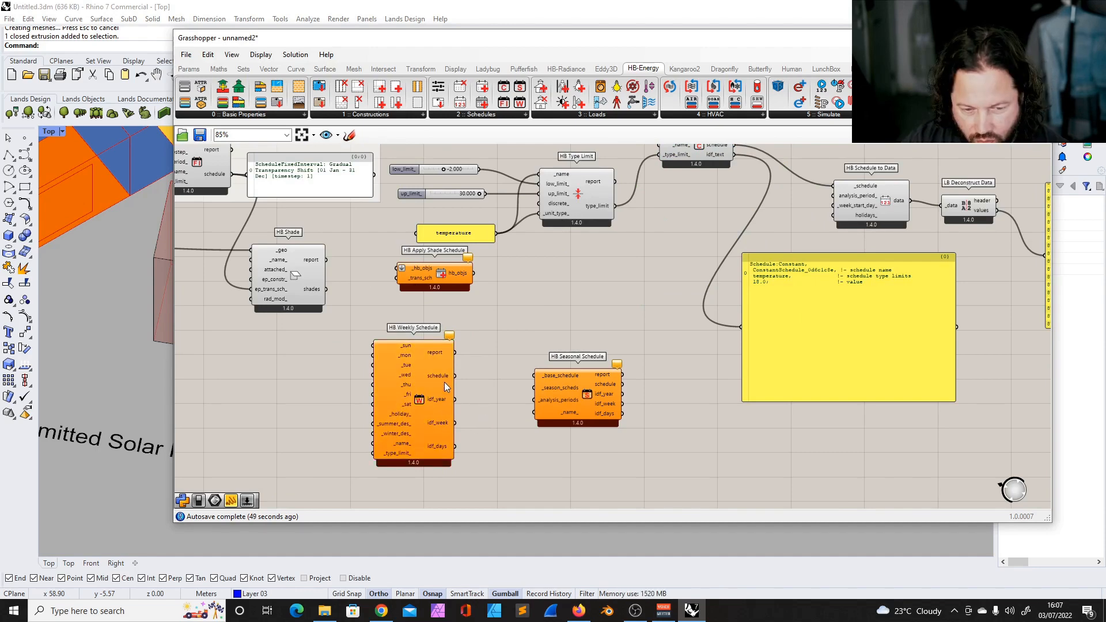
drag(466, 376, 535, 377)
drag(565, 382, 582, 397)
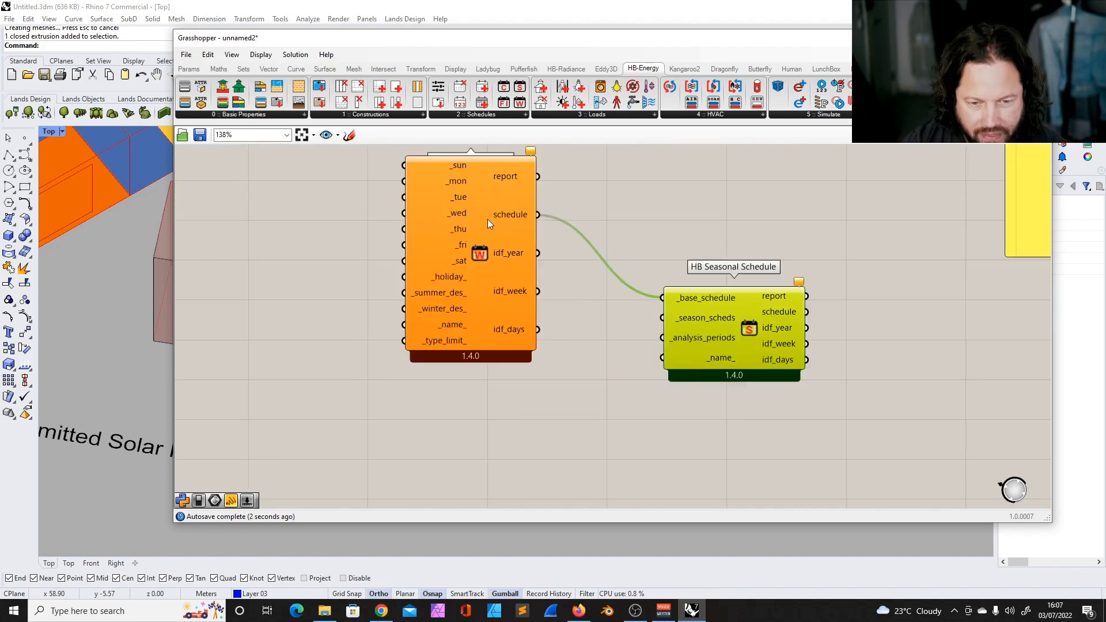
Duplicate the HB Weekly Schedule below the original and connect the copy's schedule output to _season_scheds of HB Seasonal Schedule.
click(499, 244)
key(ctrl+c)
key(ctrl+v)
drag(474, 229, 469, 445)
scroll(485, 450, down, 4)
scroll(494, 451, up, 3)
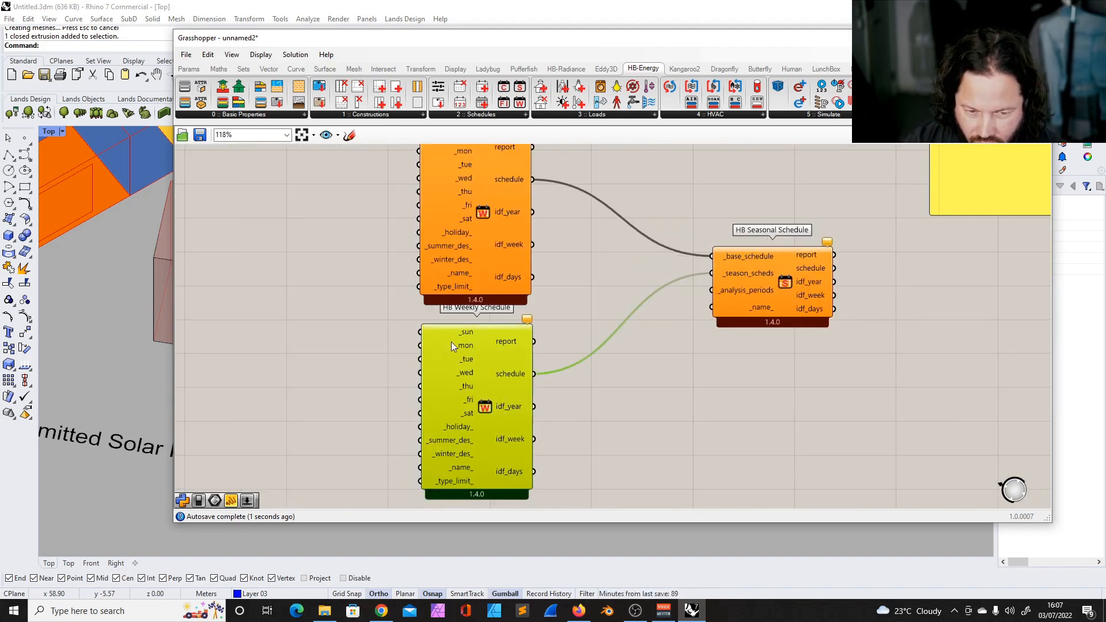
Move HB Seasonal Schedule farther from the two weekly schedules and nudge the second HB Weekly Schedule closer to the first.
drag(733, 291, 767, 306)
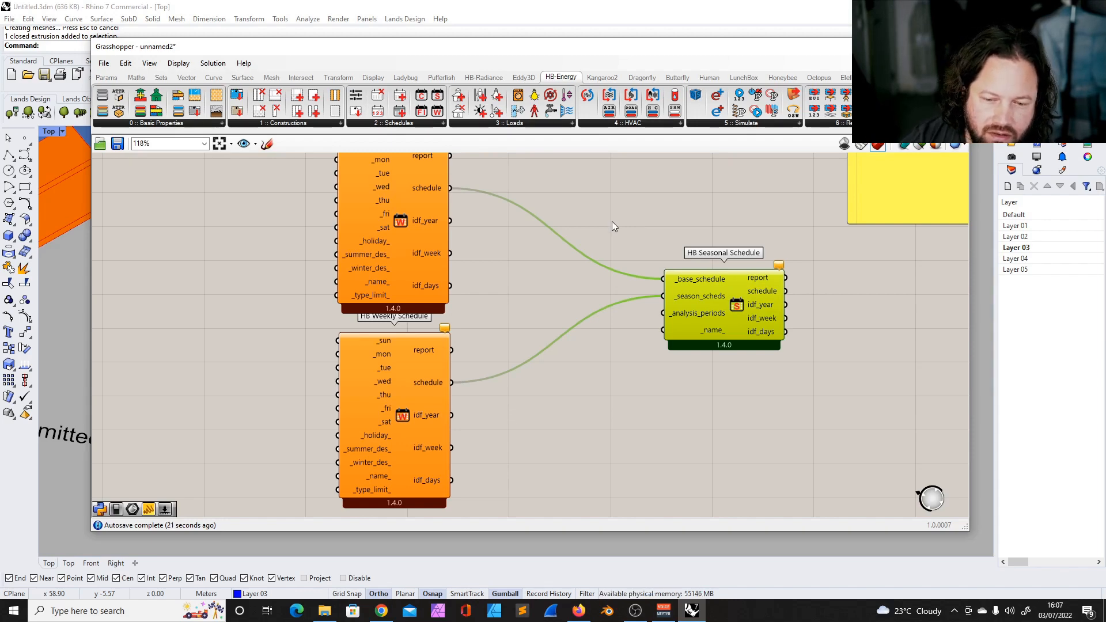
drag(733, 285, 764, 295)
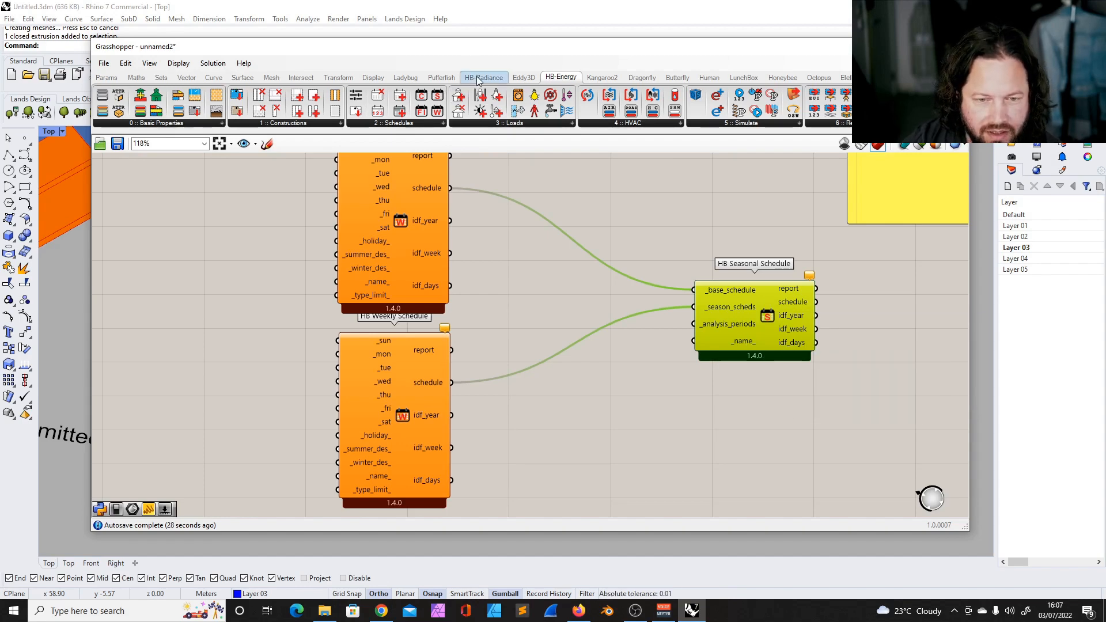
drag(404, 333, 404, 327)
drag(720, 323, 724, 343)
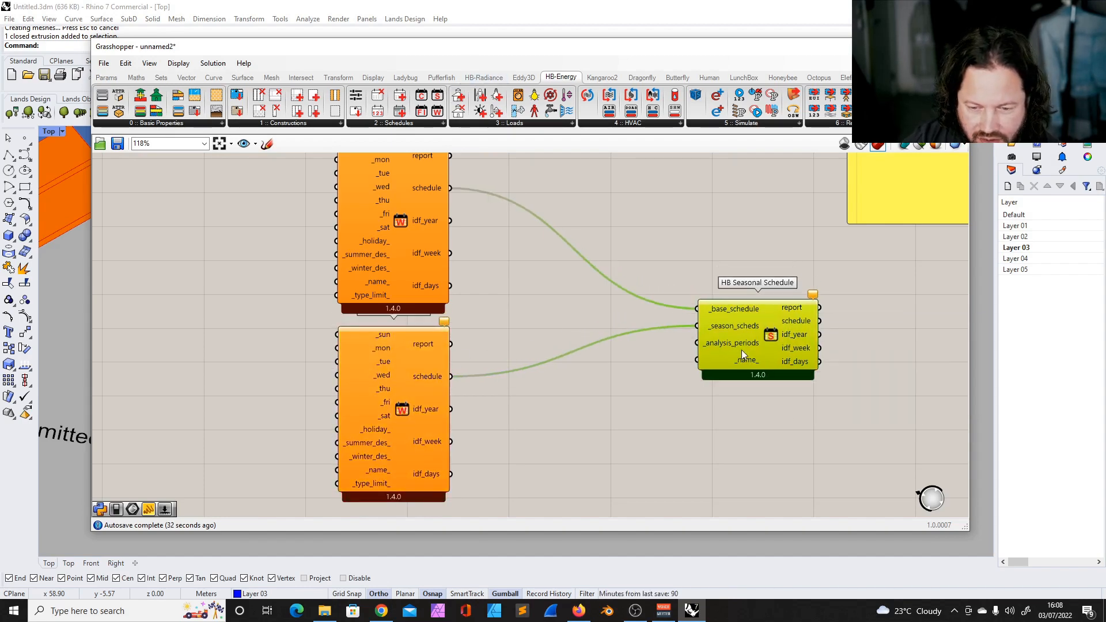
click(586, 296)
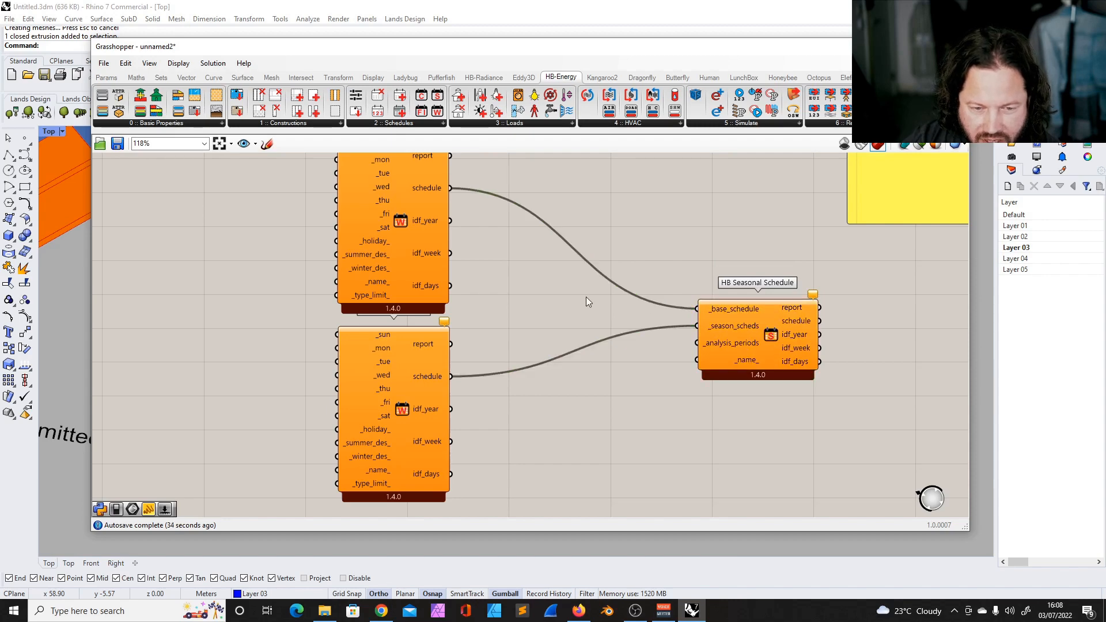
click(394, 198)
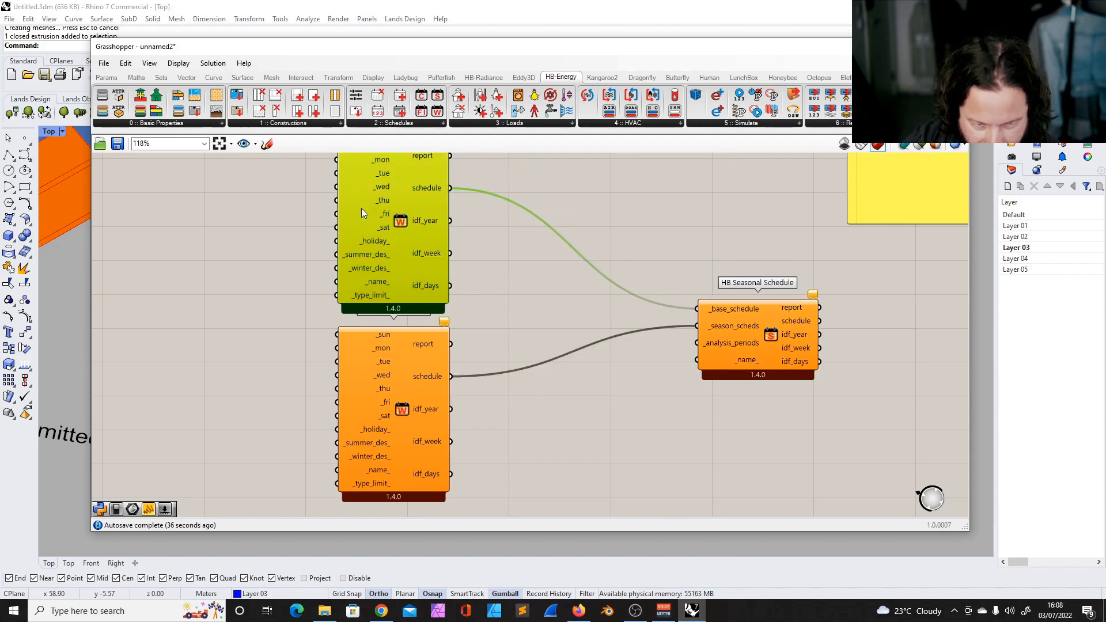
drag(406, 350, 406, 345)
drag(769, 319, 765, 312)
click(739, 282)
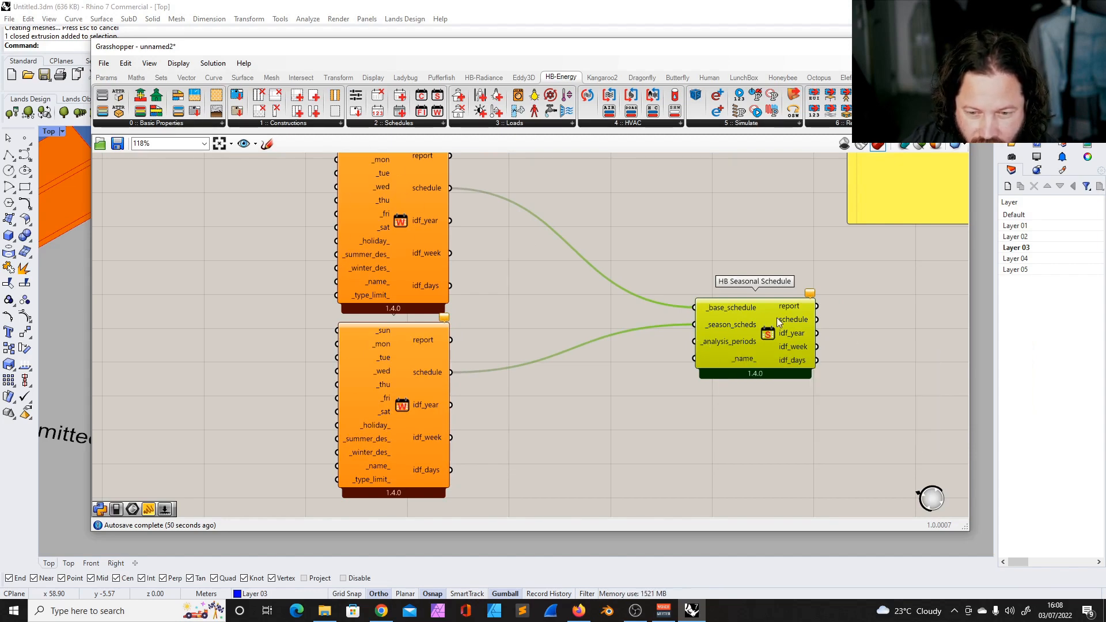
click(395, 175)
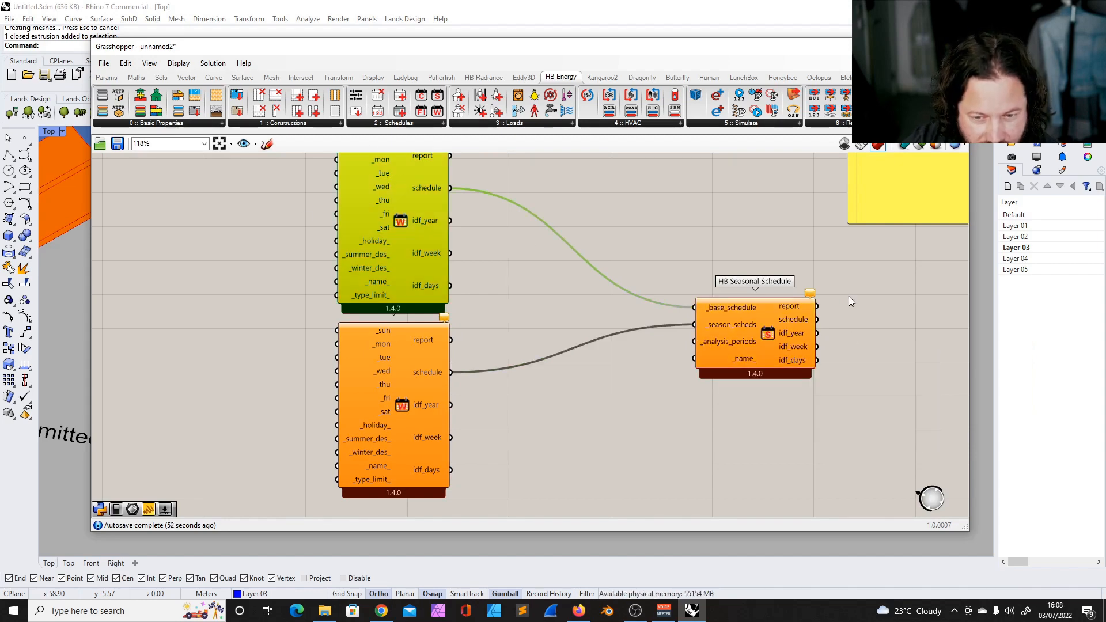
click(400, 341)
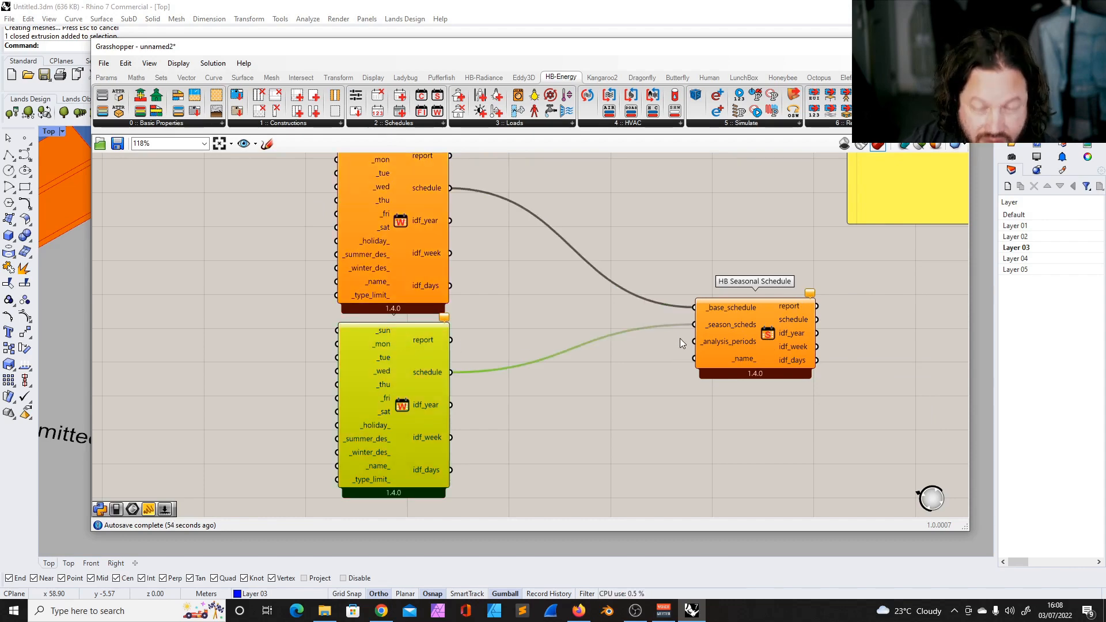
Align the second HB Weekly Schedule directly under the first, leaving a small gap for its label.
drag(396, 355, 385, 351)
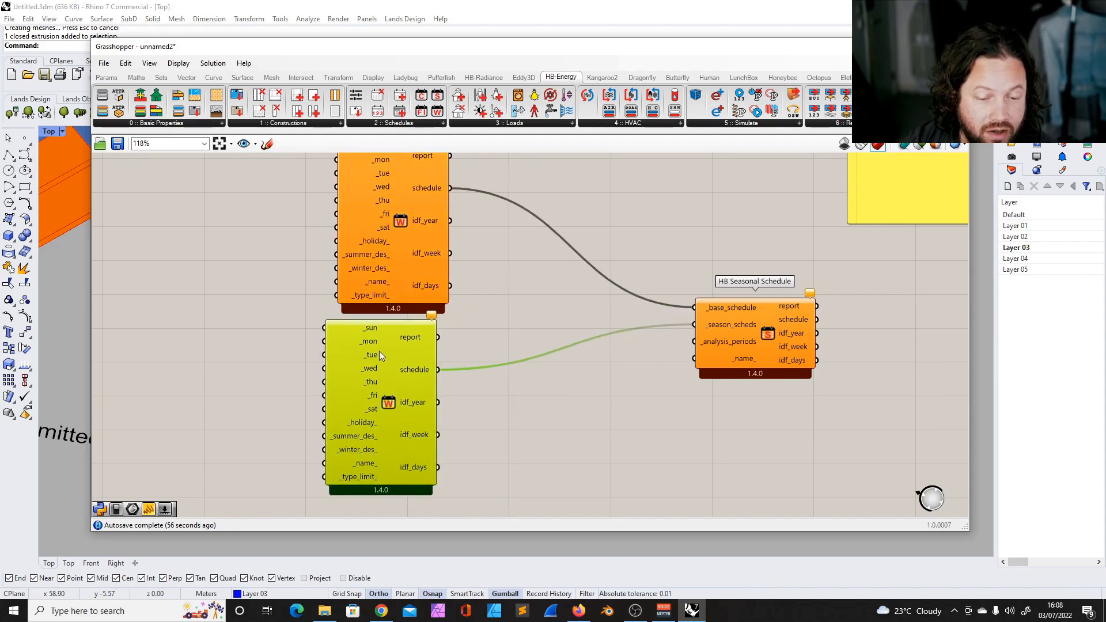
click(532, 383)
scroll(532, 383, down, 4)
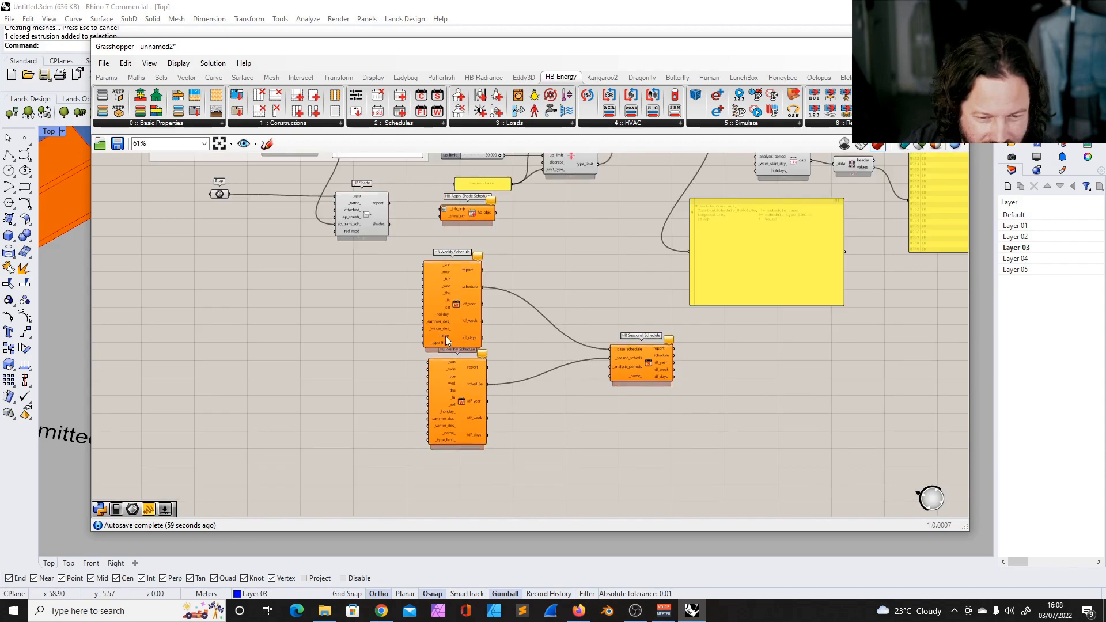
scroll(446, 347, up, 2)
click(452, 260)
scroll(519, 346, down, 2)
scroll(499, 389, up, 2)
click(481, 370)
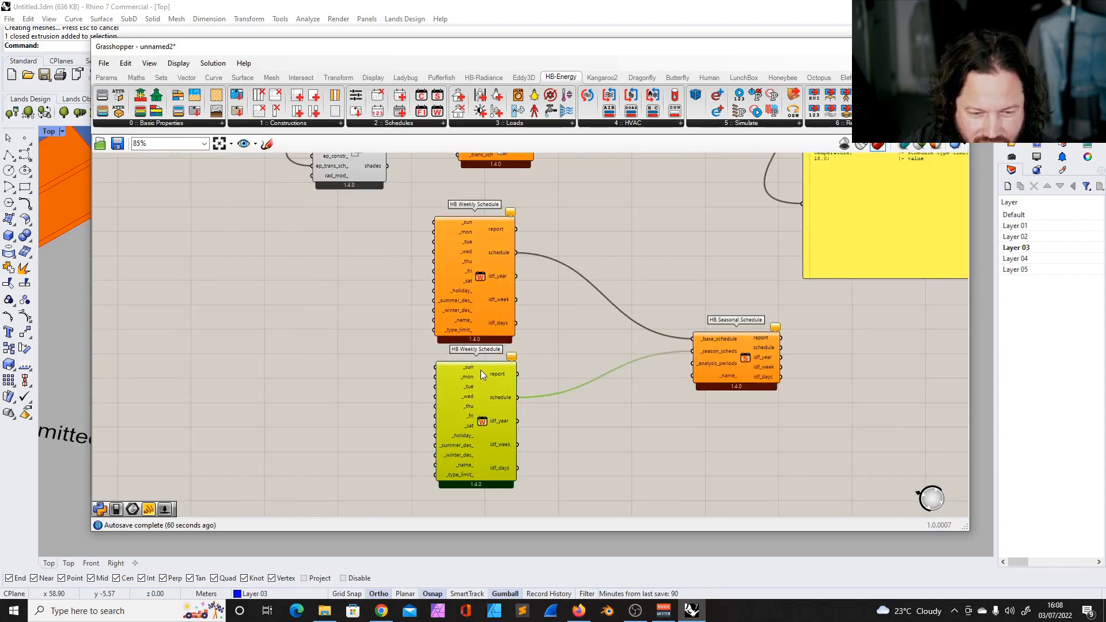
Examine the existing weekly schedules in the purple group and how they feed HB People, HB Lighting and HB Equipment.
scroll(549, 345, down, 12)
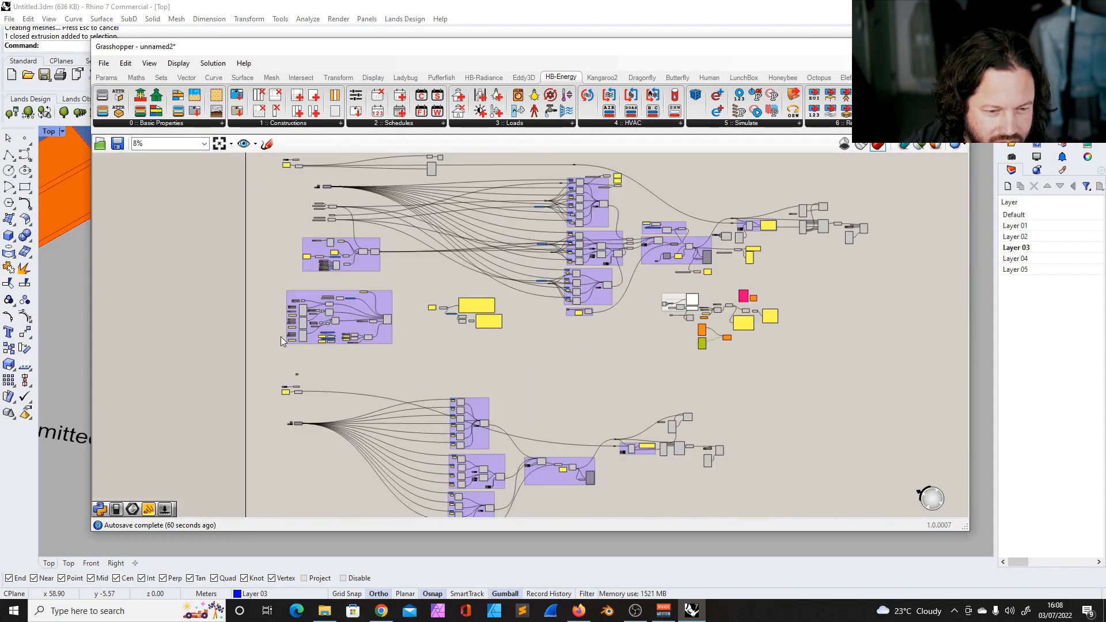
scroll(282, 337, up, 12)
click(317, 213)
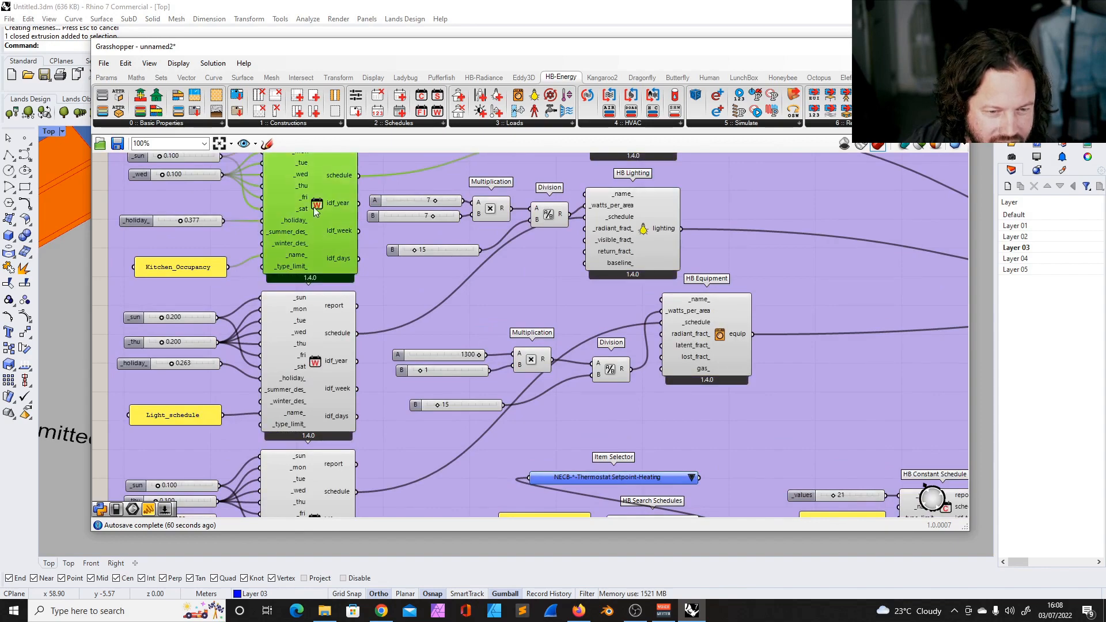
scroll(313, 336, down, 1)
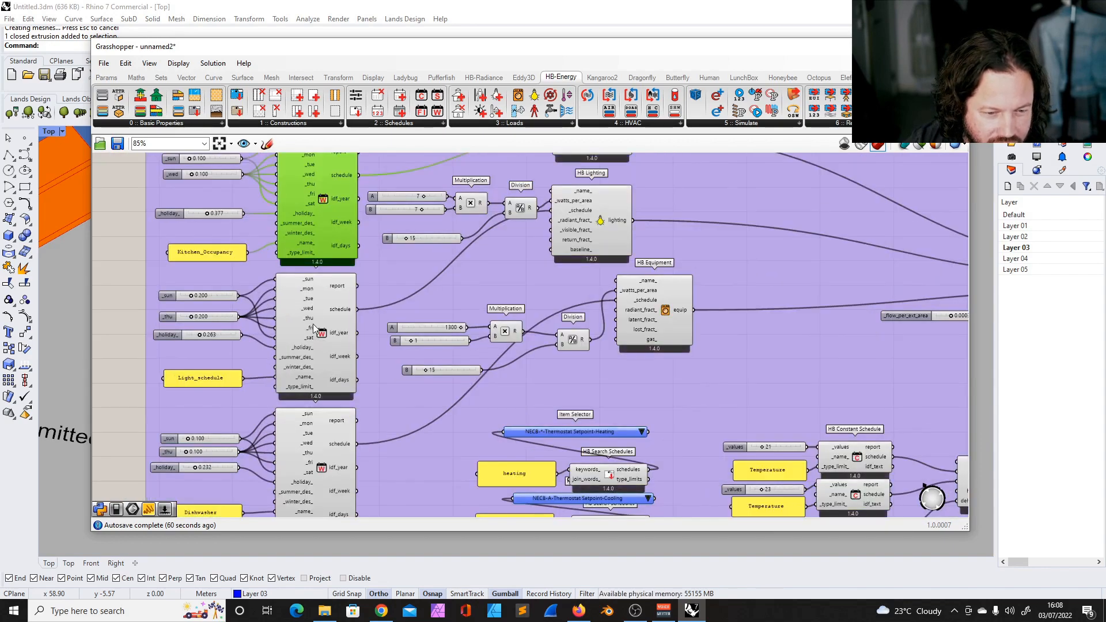
scroll(299, 311, down, 4)
scroll(478, 199, up, 6)
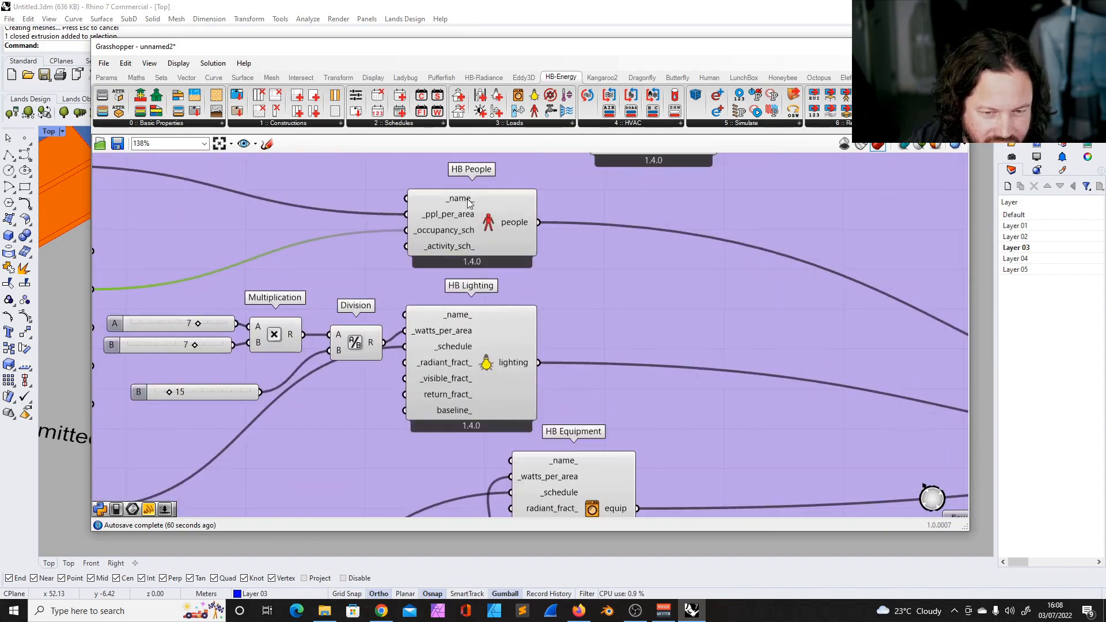
click(468, 199)
scroll(502, 380, down, 3)
scroll(492, 361, down, 8)
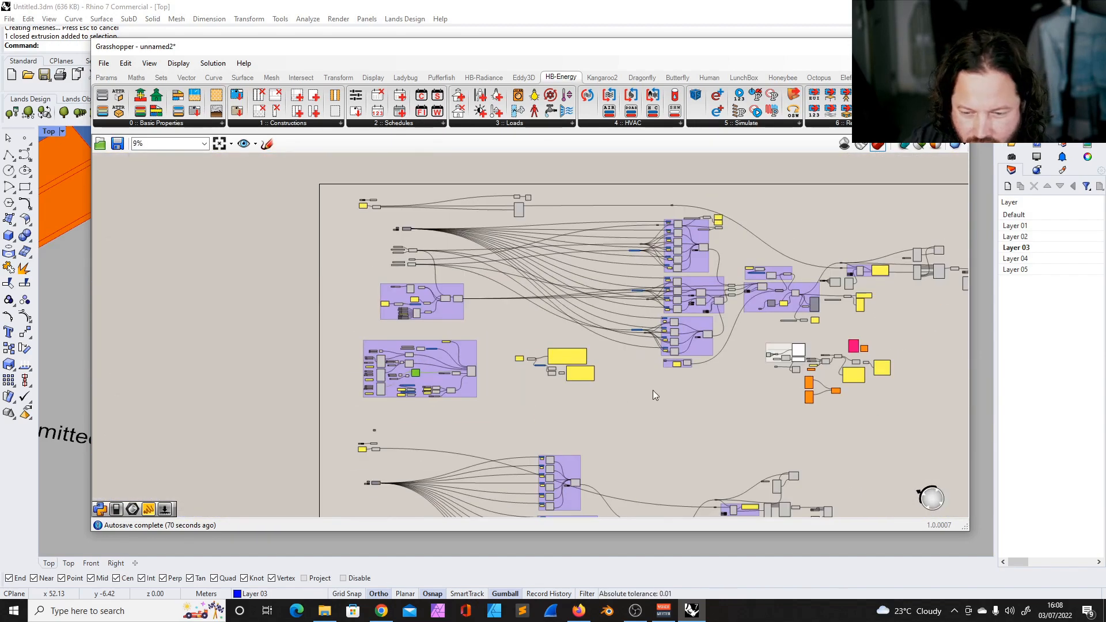
Move HB Seasonal Schedule slightly closer to the two new HB Weekly Schedule components.
scroll(832, 407, up, 6)
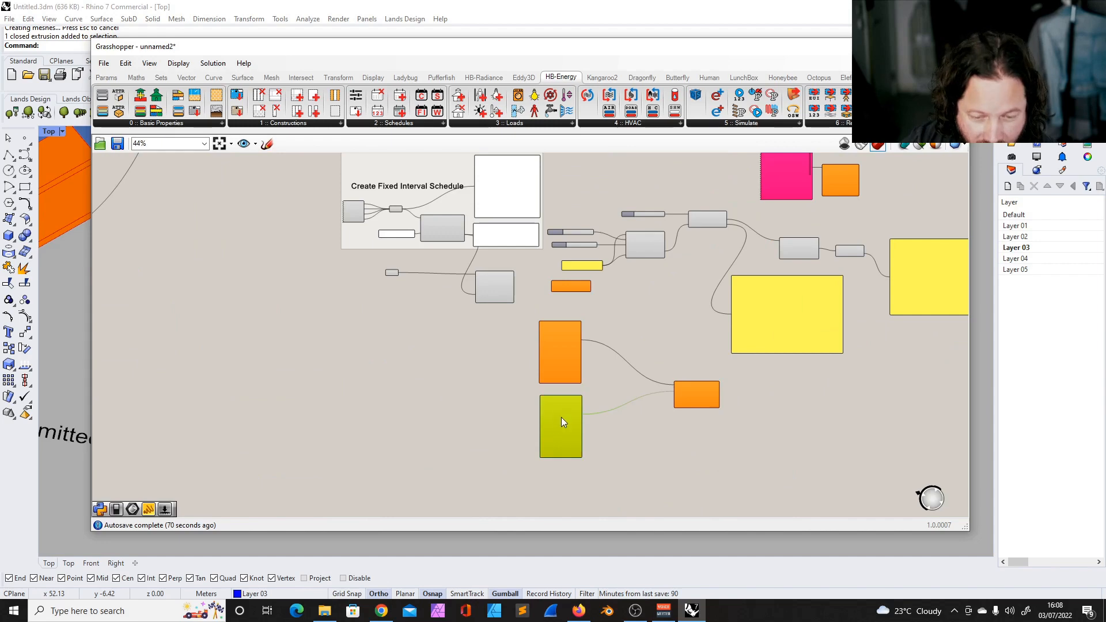
scroll(561, 417, up, 4)
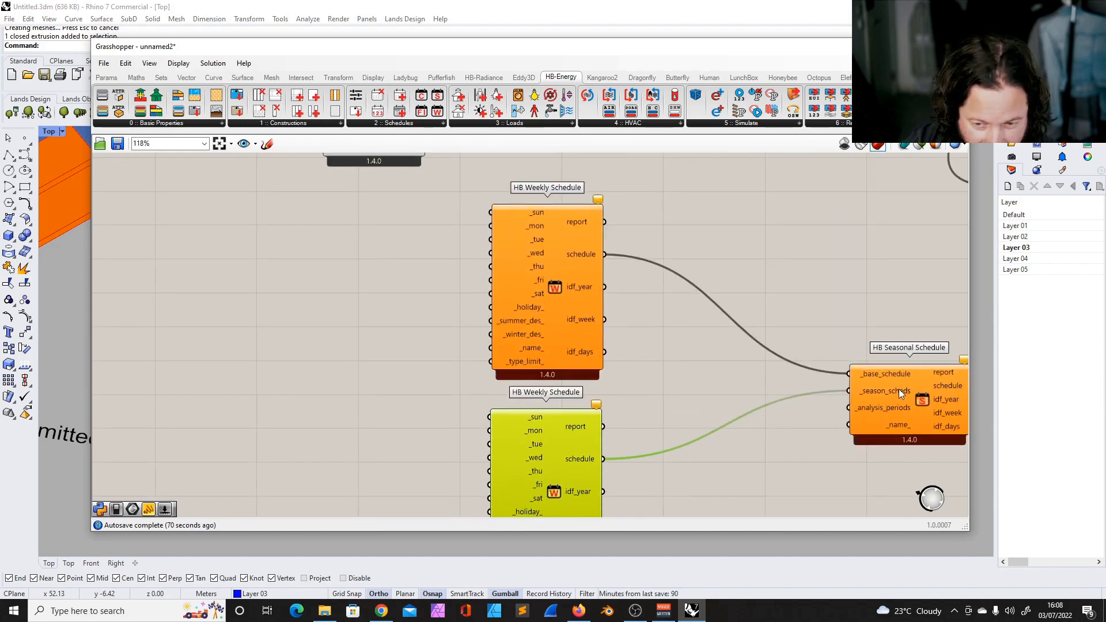
drag(902, 391, 870, 382)
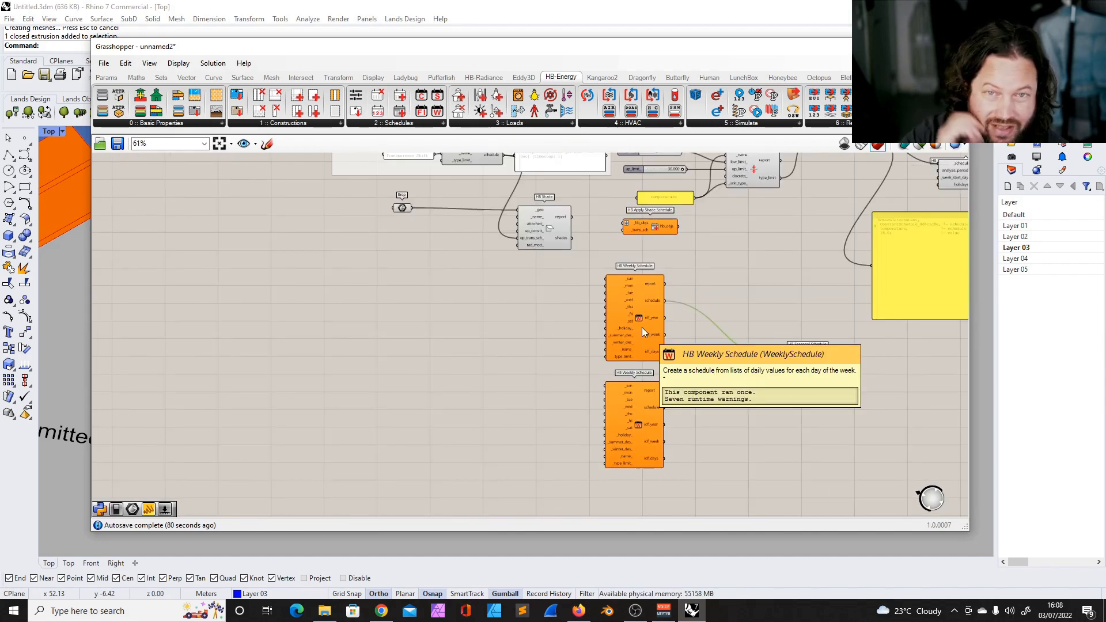
click(712, 293)
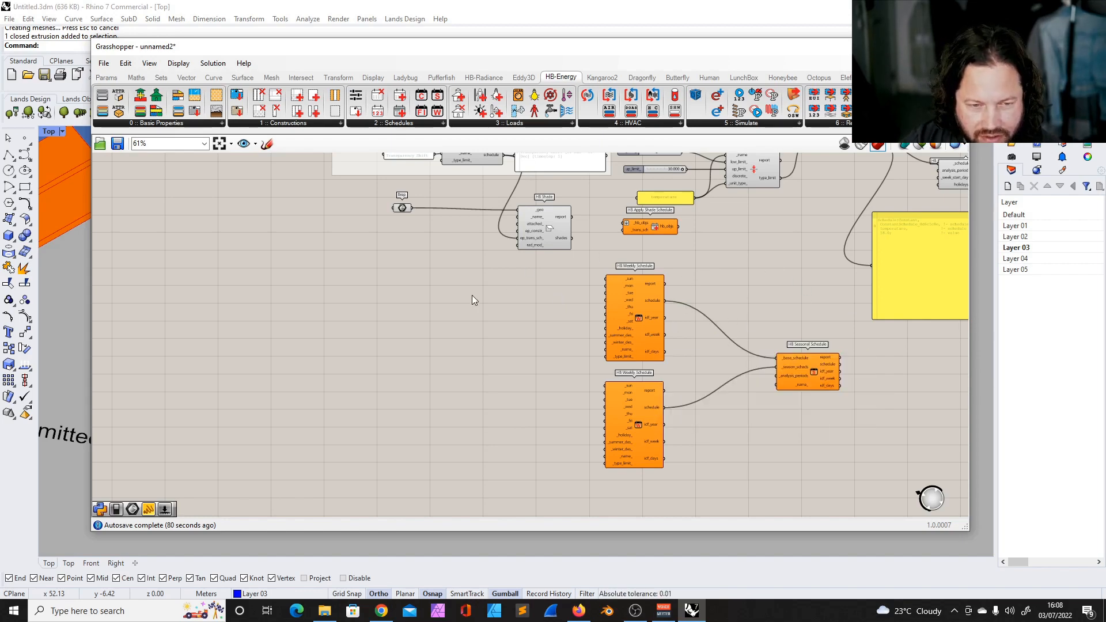
Review the available schedule components and the constant schedule's HB Type Limit and HB Schedule to Data setup.
click(403, 124)
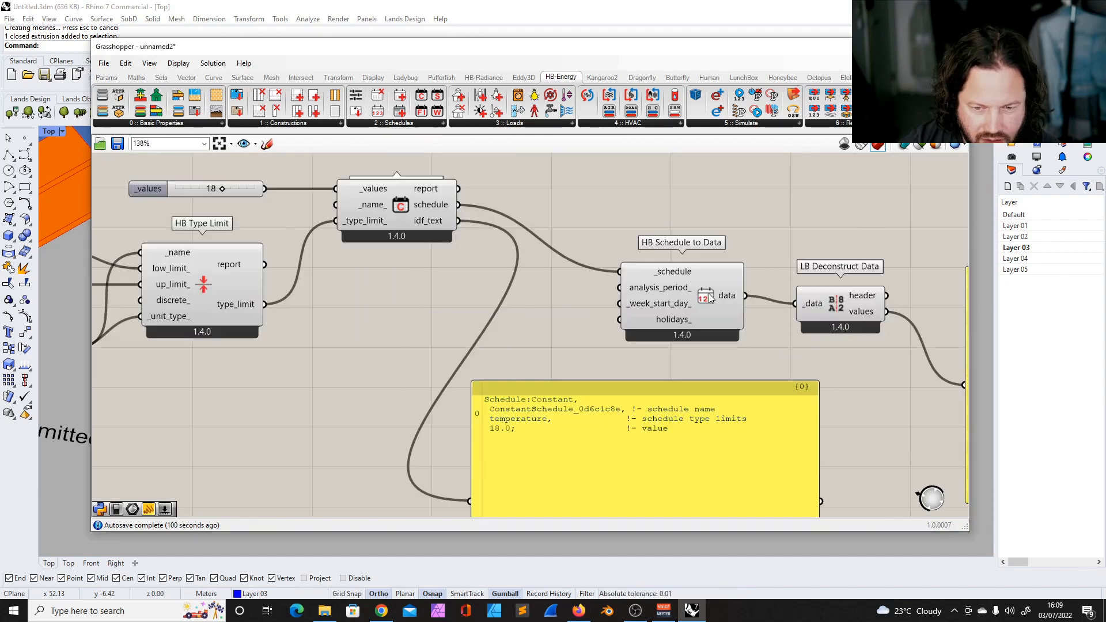
click(707, 209)
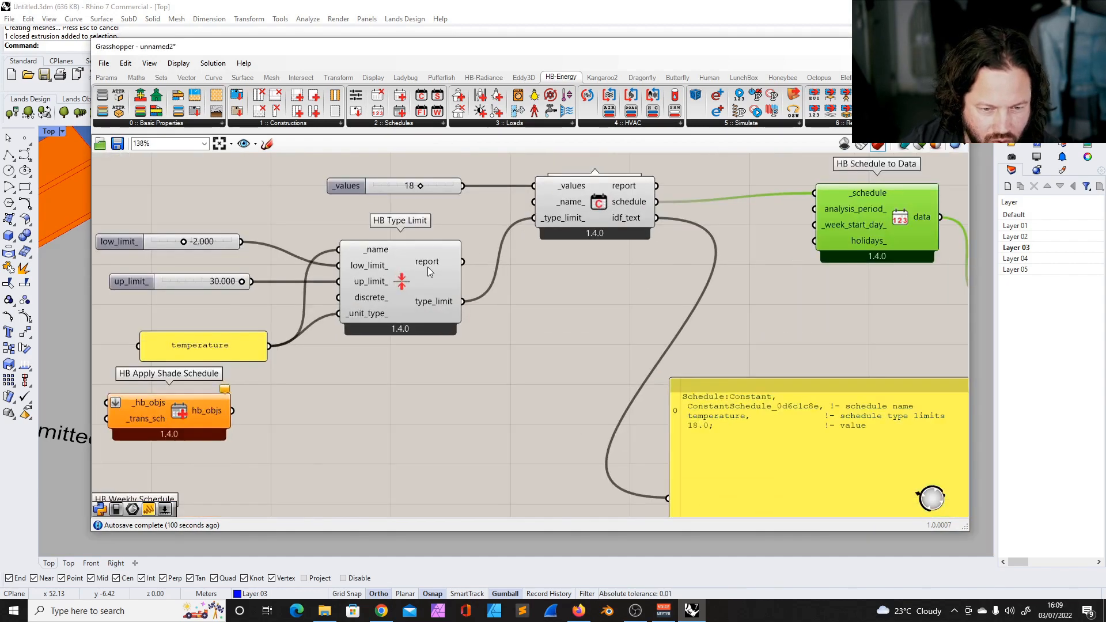
click(438, 288)
scroll(520, 295, down, 5)
scroll(517, 292, down, 2)
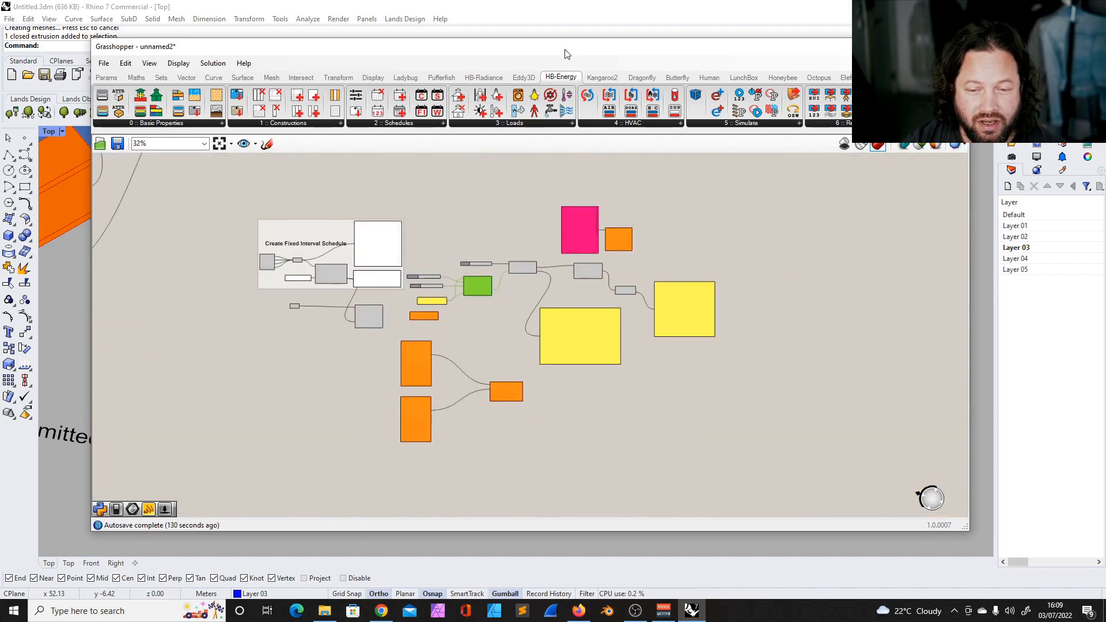
Add an HB Daylight Control Schedule component in the empty area beyond HB Gene Pool to Day Schedule.
click(484, 77)
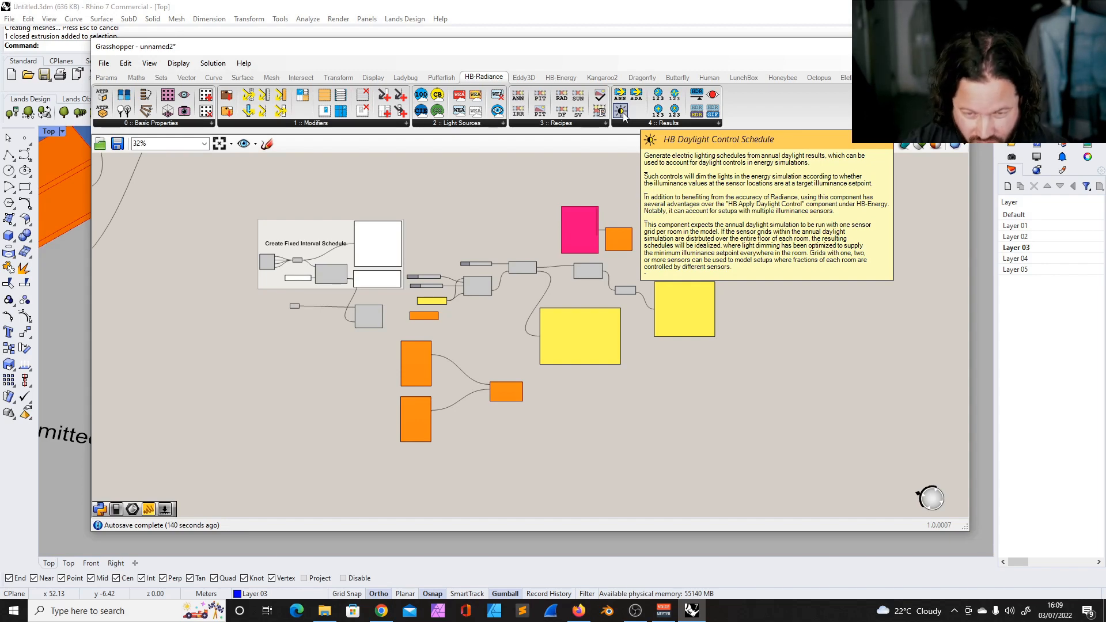
drag(624, 115, 785, 225)
scroll(824, 225, up, 5)
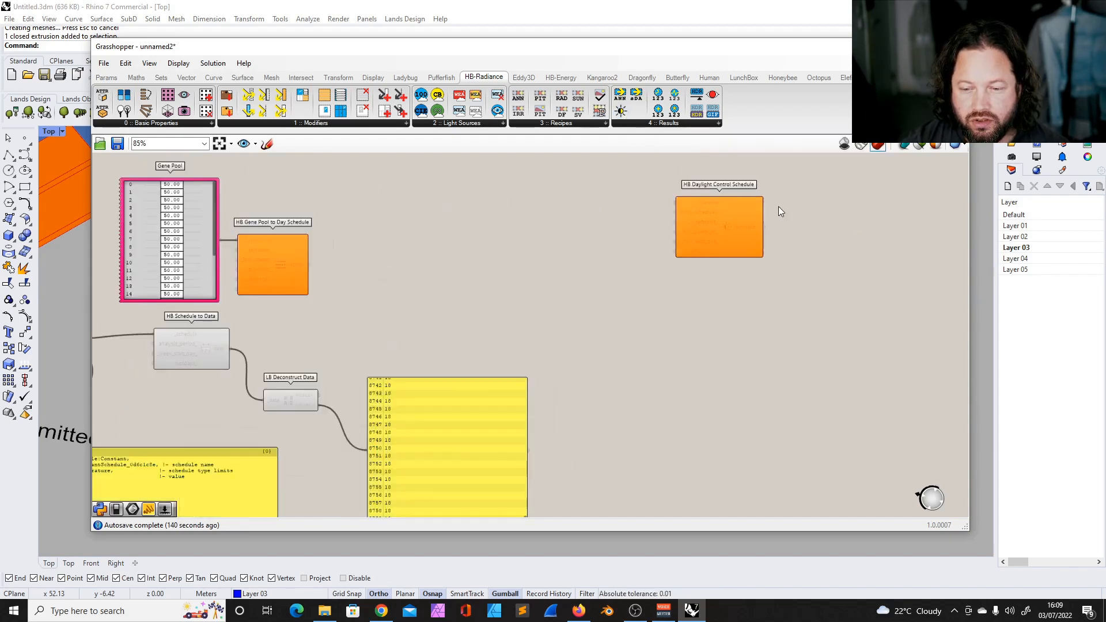
scroll(744, 219, up, 4)
scroll(714, 251, down, 3)
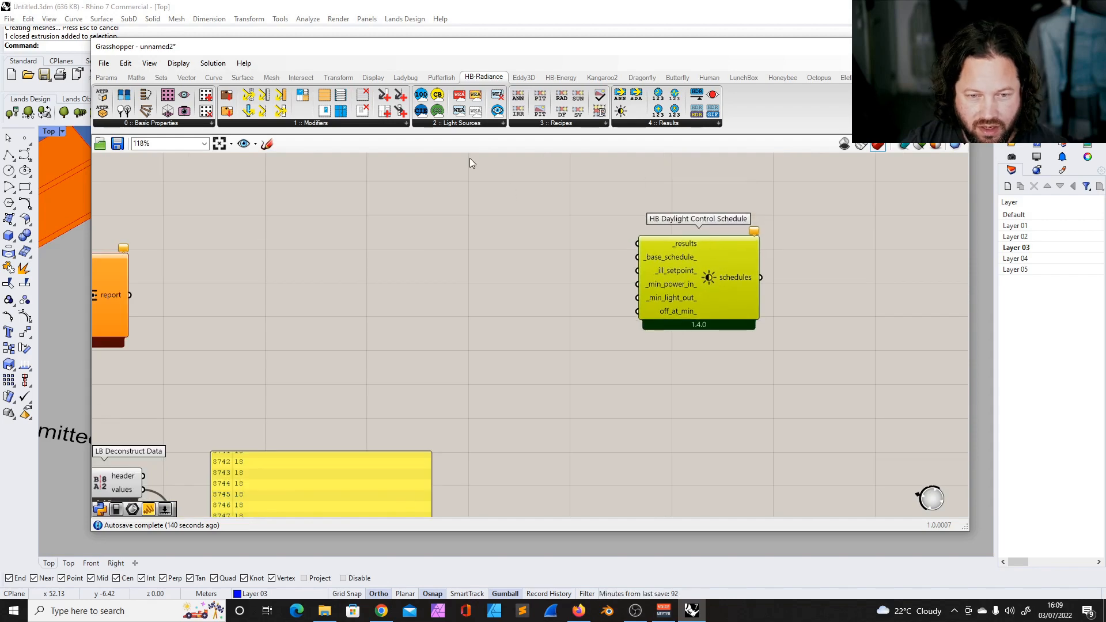
scroll(777, 277, up, 3)
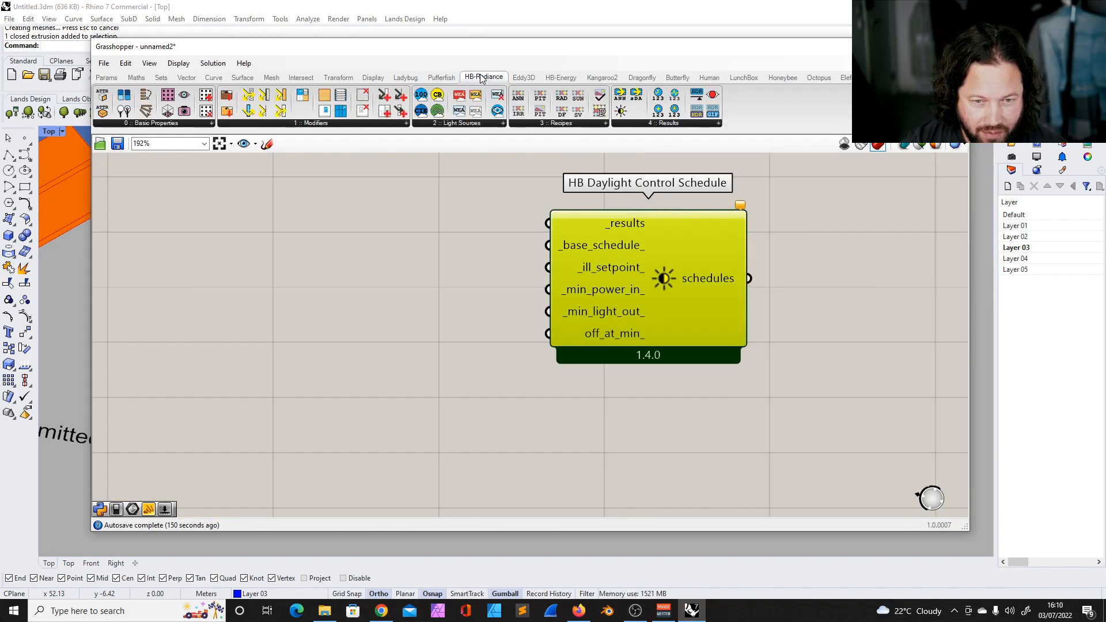
Place an annual daylight recipe beside HB Daylight Control Schedule and connect its results output to the _results input.
click(567, 80)
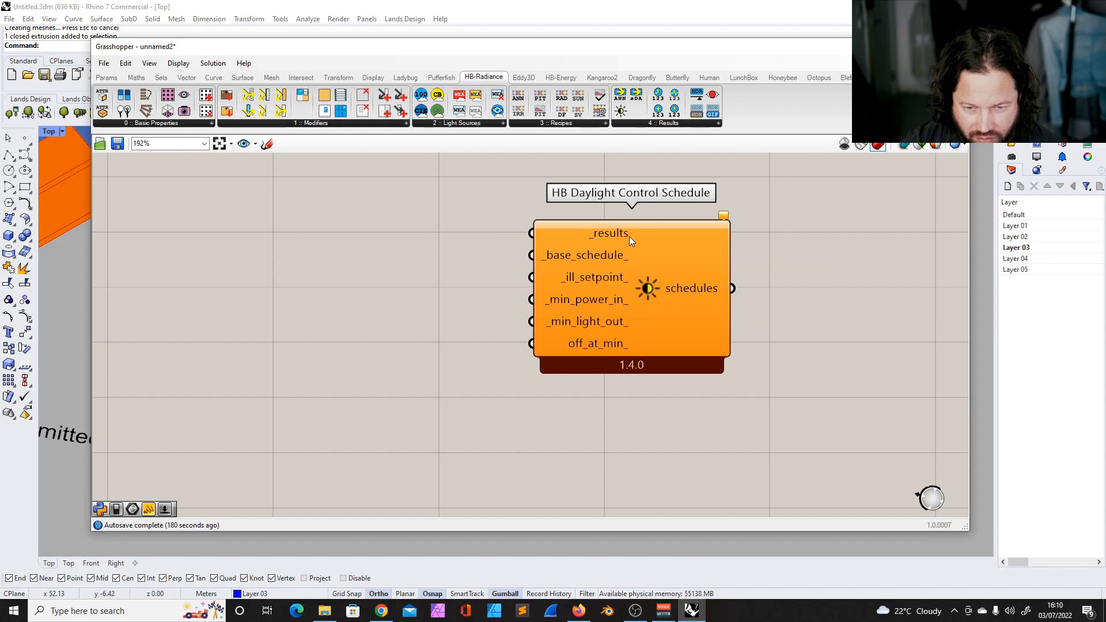
drag(629, 236, 637, 264)
drag(521, 182, 618, 291)
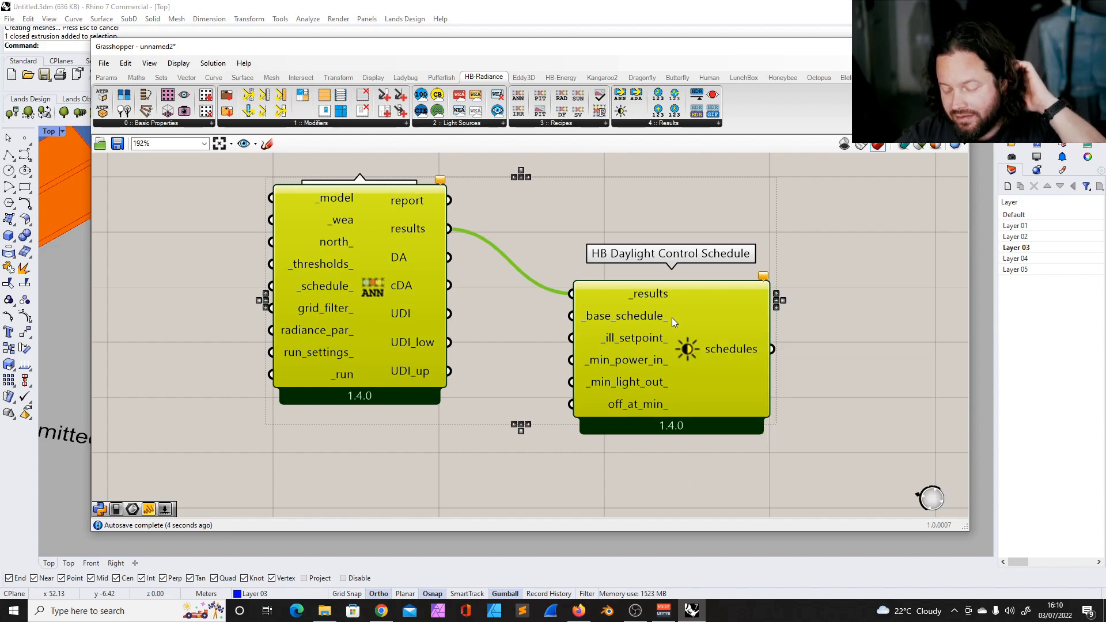
click(728, 224)
double_click(368, 246)
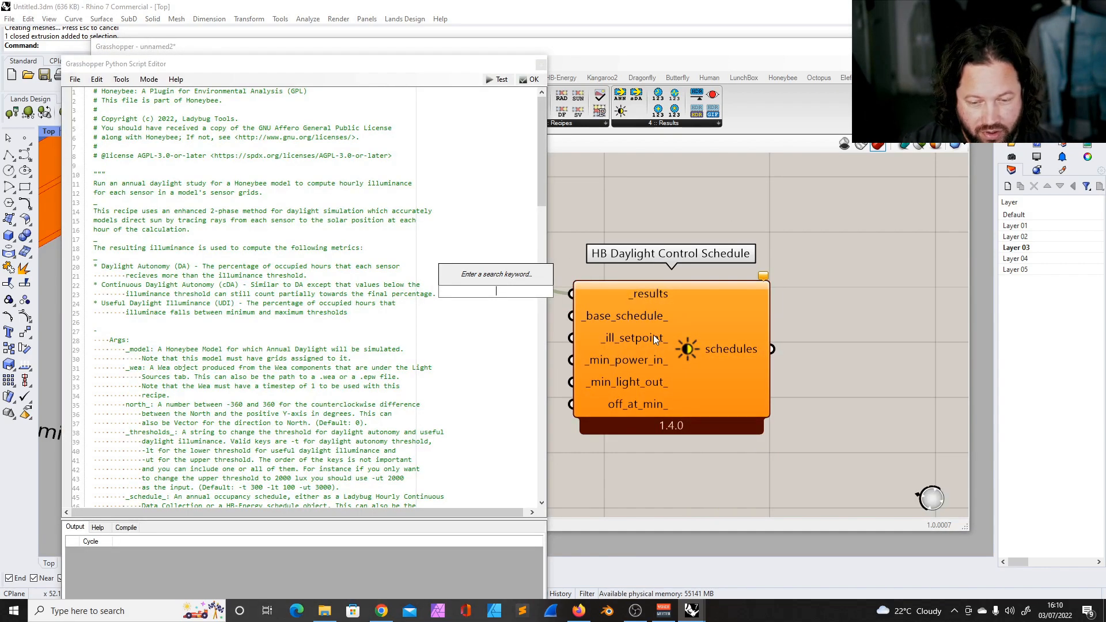
click(541, 65)
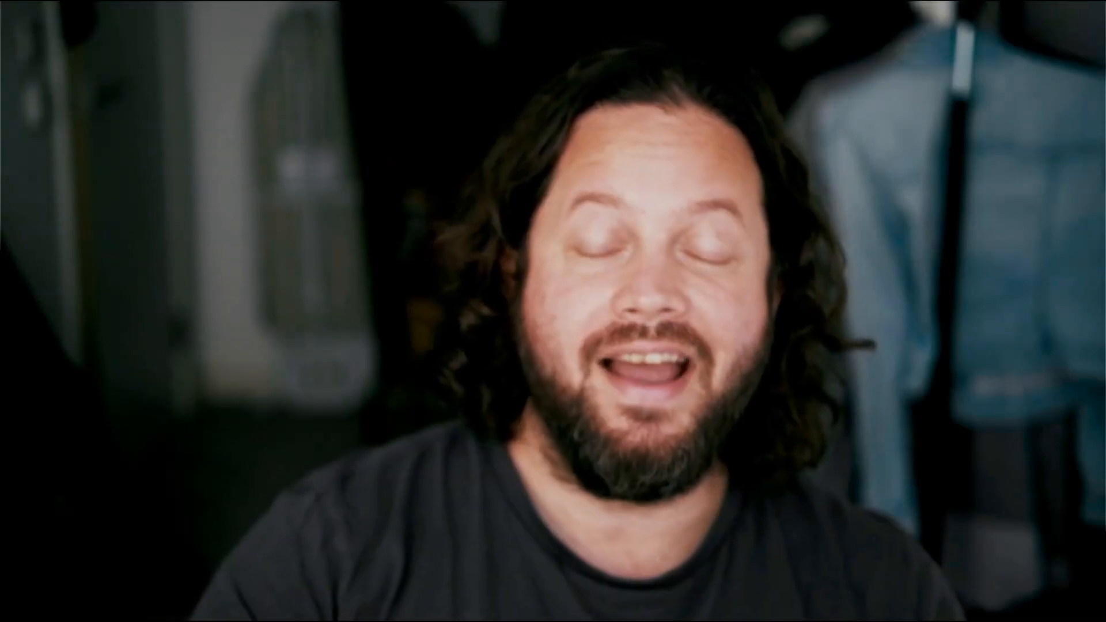